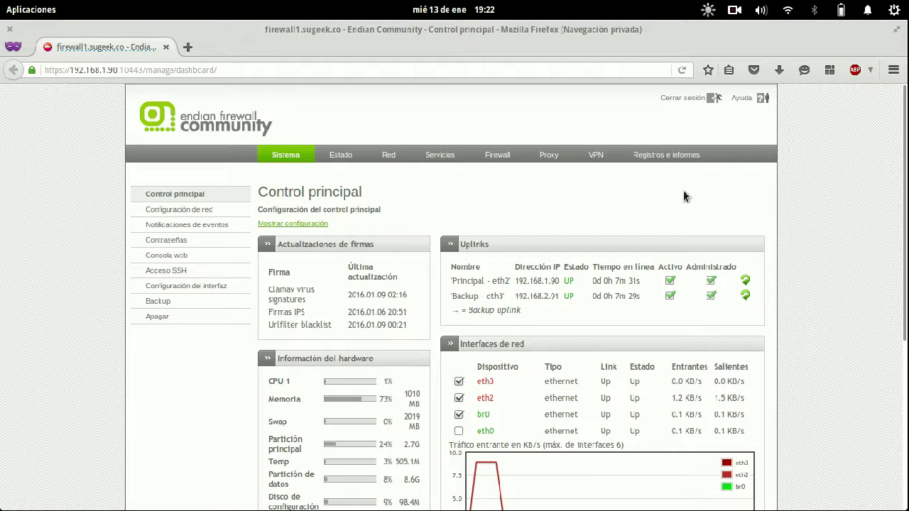
- Open the VPN section to show the OpenVPN server configuration page
left_click(597, 156)
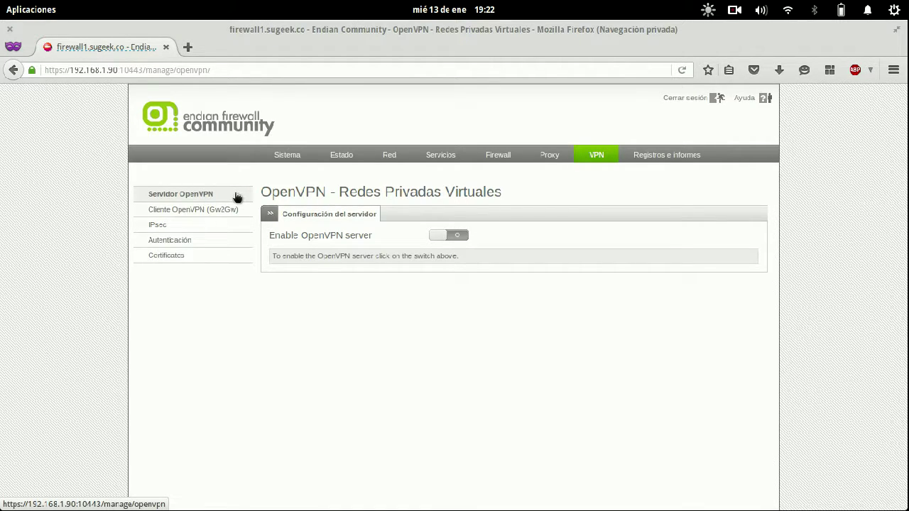
- Browse the VPN sidebar pages: OpenVPN client, IPsec, OpenVPN server and VPN users
left_click(199, 212)
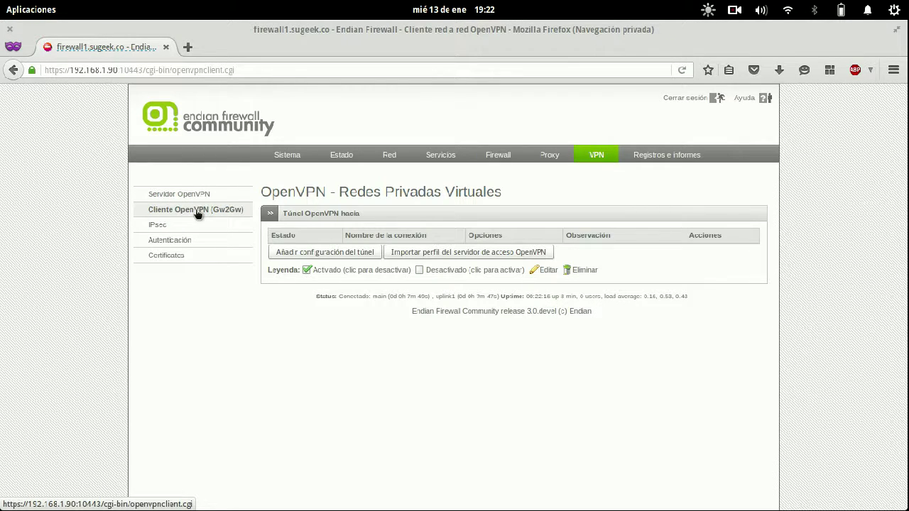
left_click(199, 214)
left_click(209, 228)
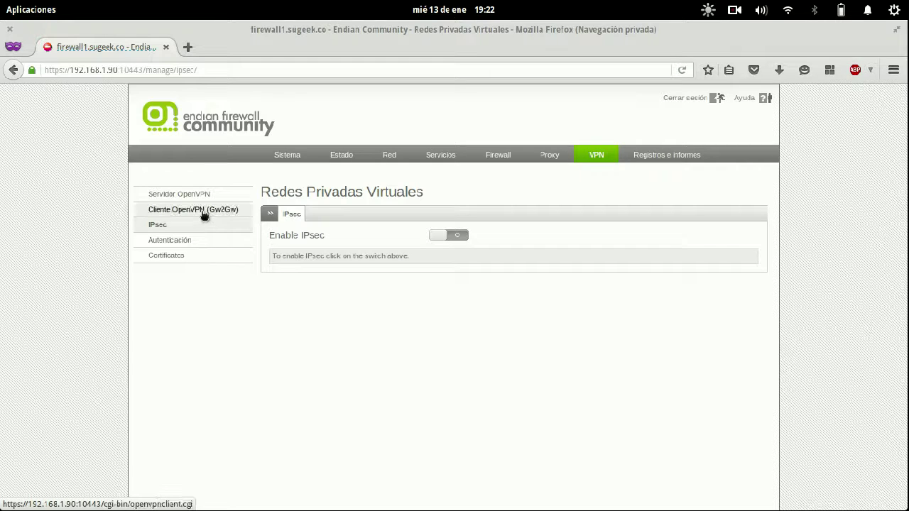
left_click(205, 212)
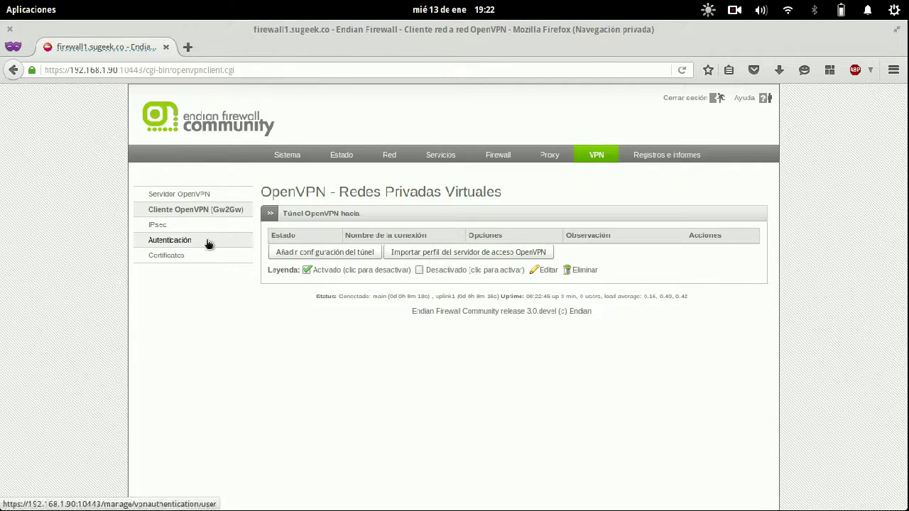
left_click(205, 195)
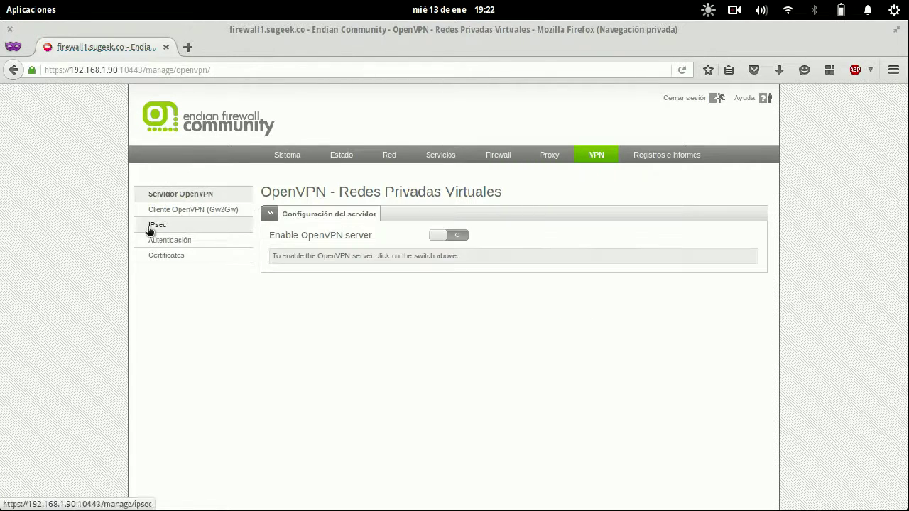
left_click(191, 211)
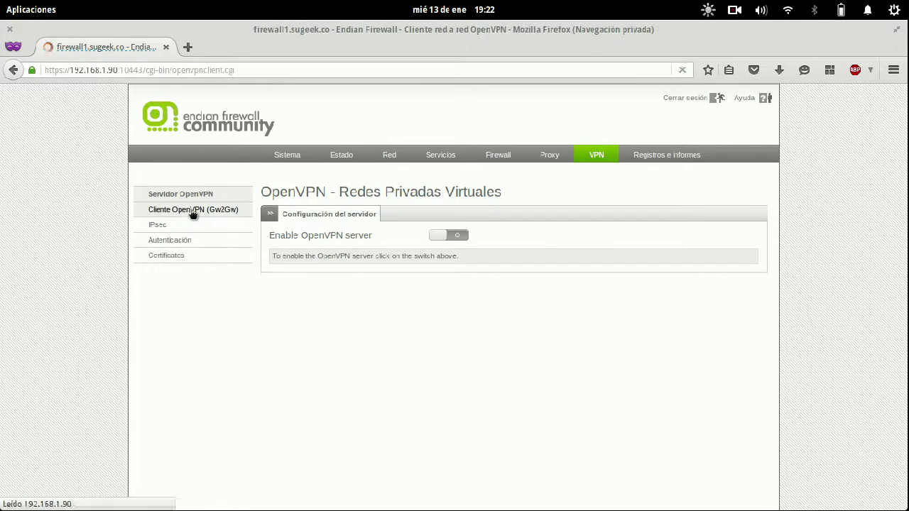
left_click(171, 227)
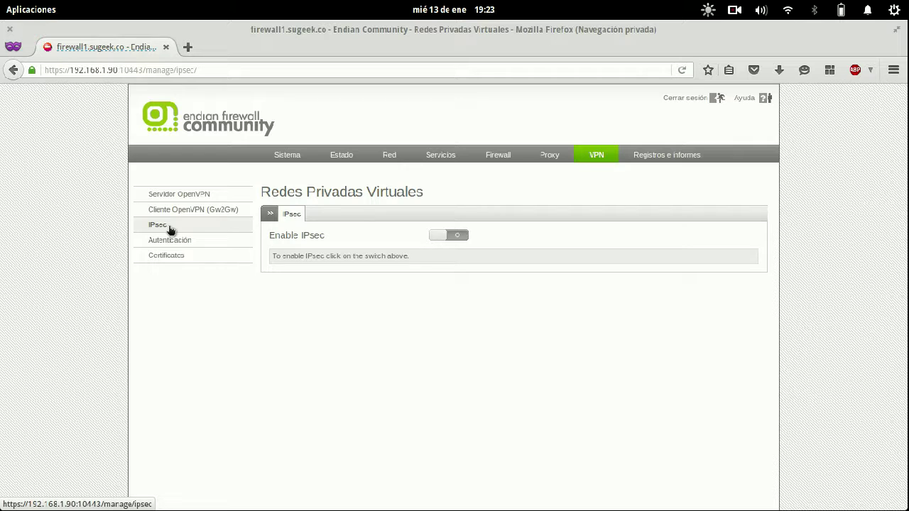
left_click(178, 242)
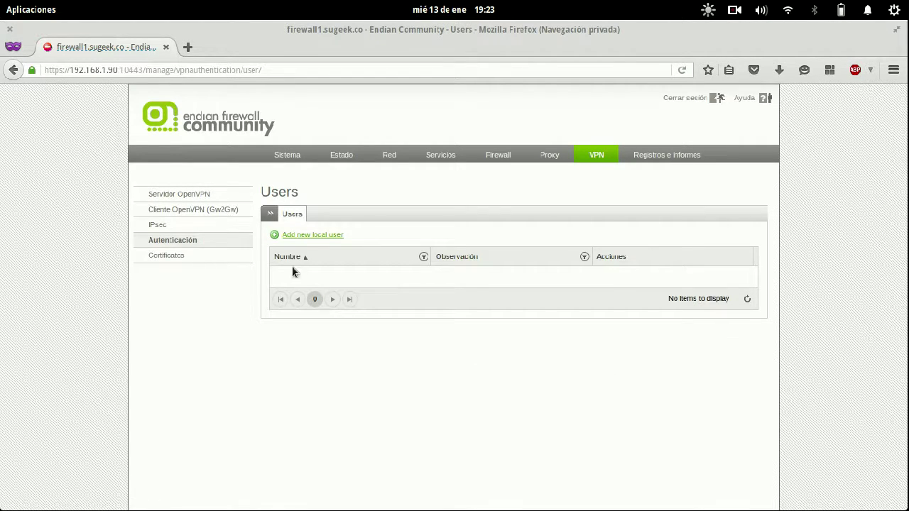
- Go to Certificados, Certificate Authority, and start generating new root/host certificates
left_click(175, 257)
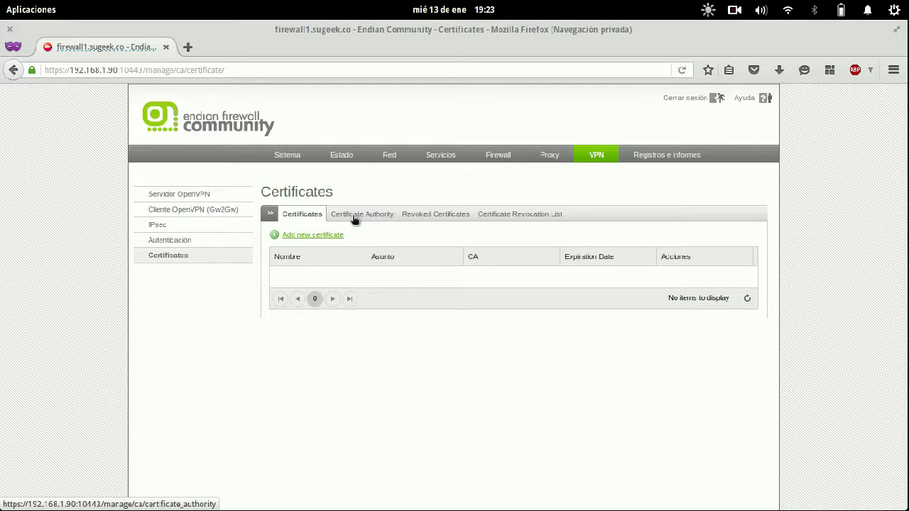
left_click(354, 216)
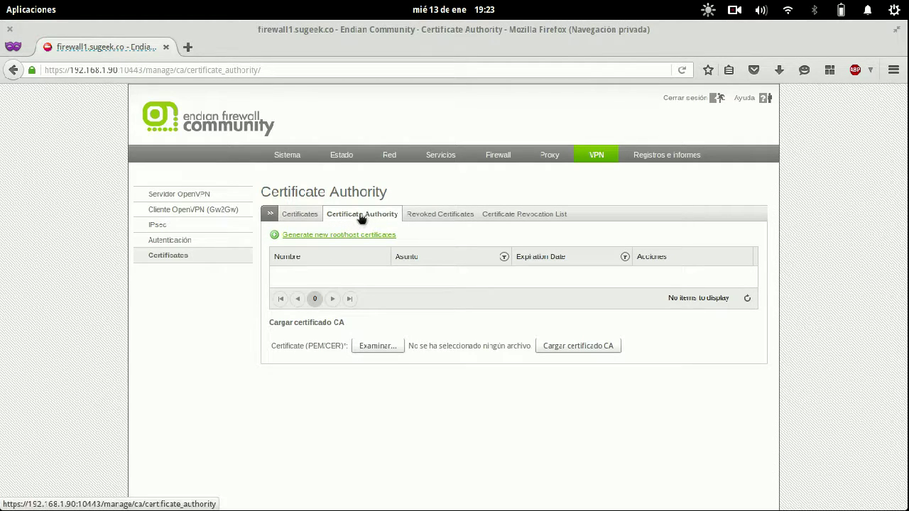
left_click(318, 235)
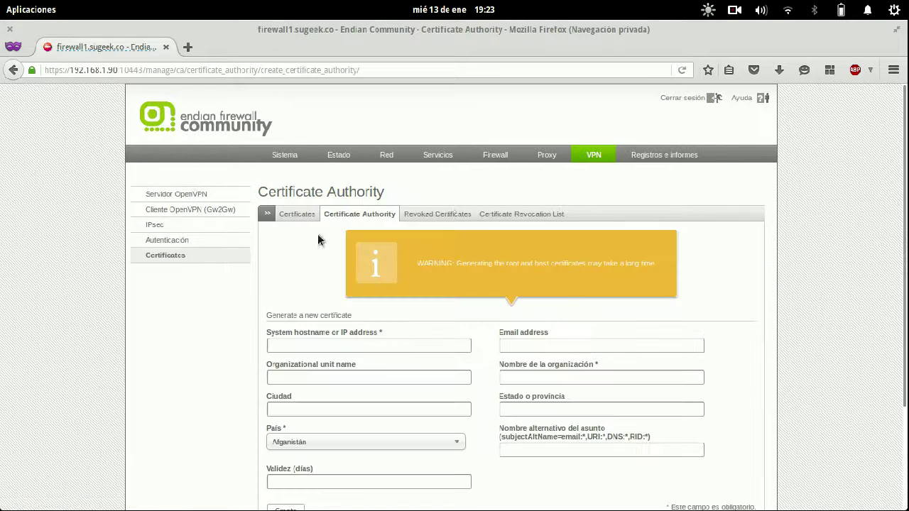
- Enter vpn.sugeek.co as the system hostname, then correct it to firewall1.sugeek.co
left_click(353, 346)
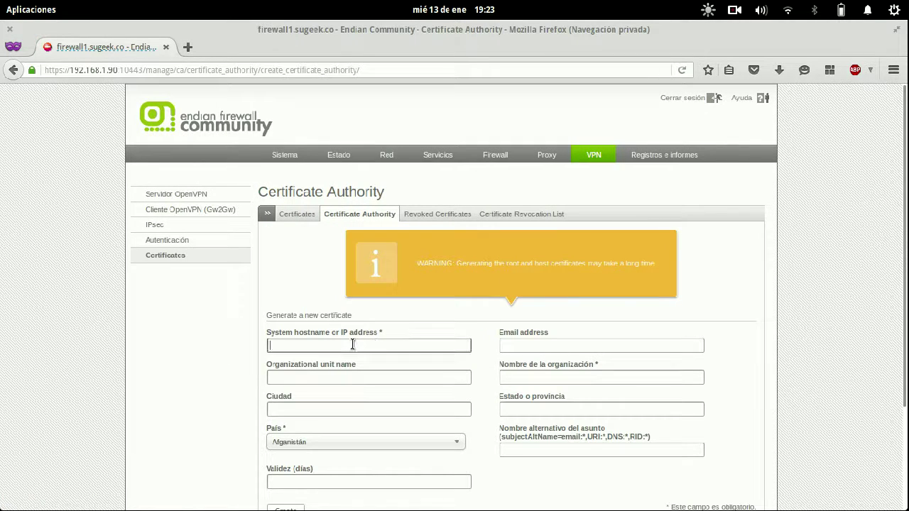
left_click_drag(388, 331, 266, 336)
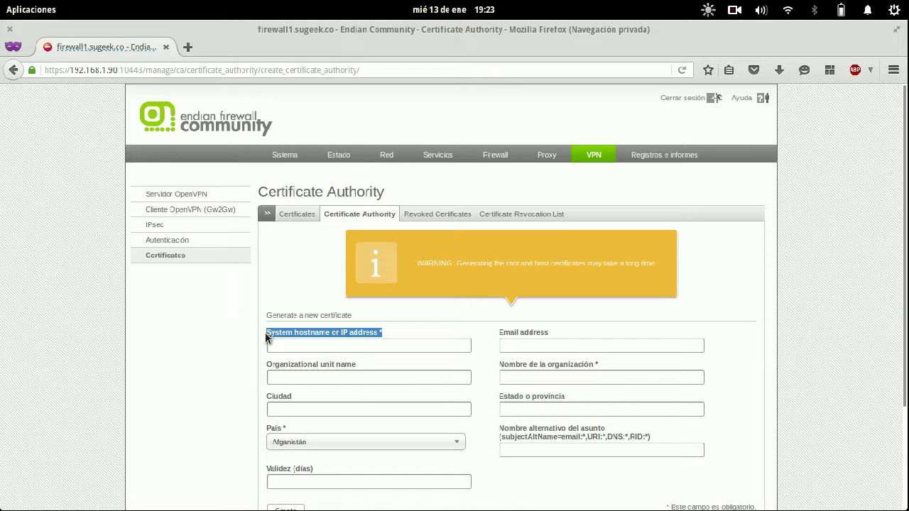
left_click(373, 349)
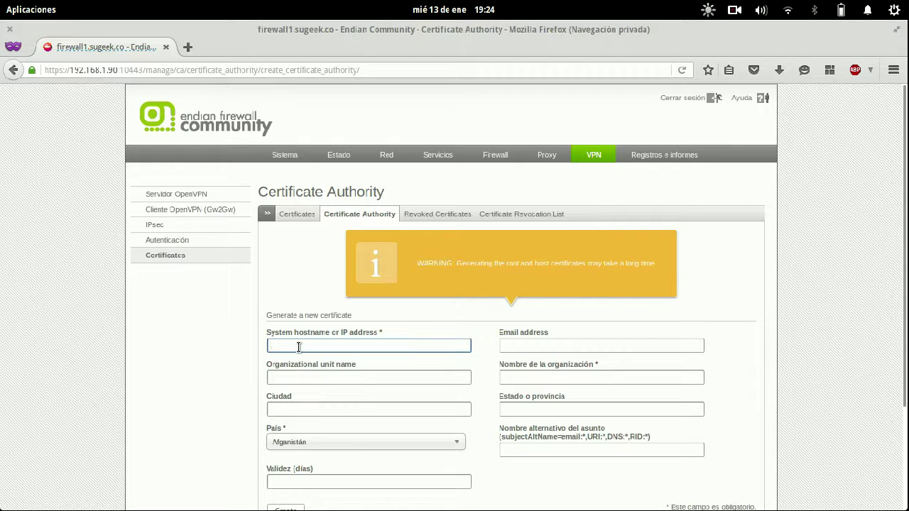
type("vpn")
type(".")
type("sugeek.co")
left_click_drag(278, 346, 258, 348)
key("Delete")
key("Delete")
type("firewall1")
key("End")
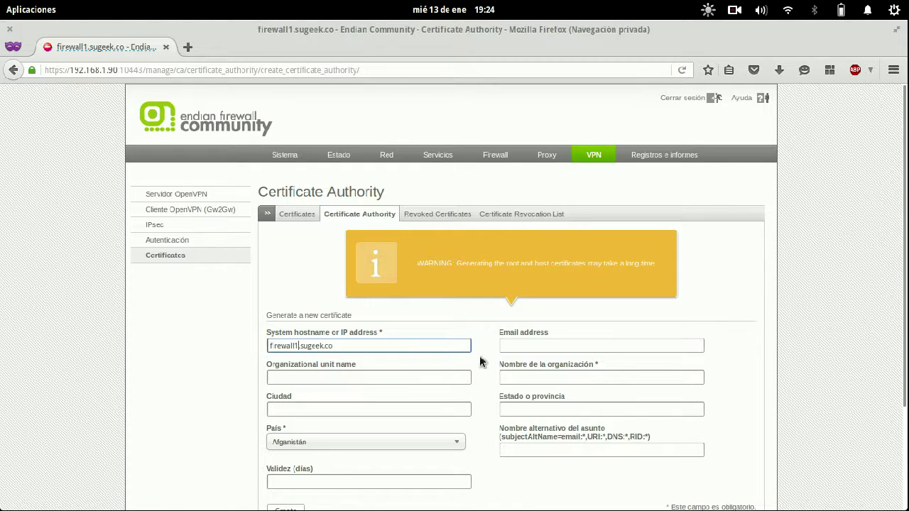
left_click(536, 344)
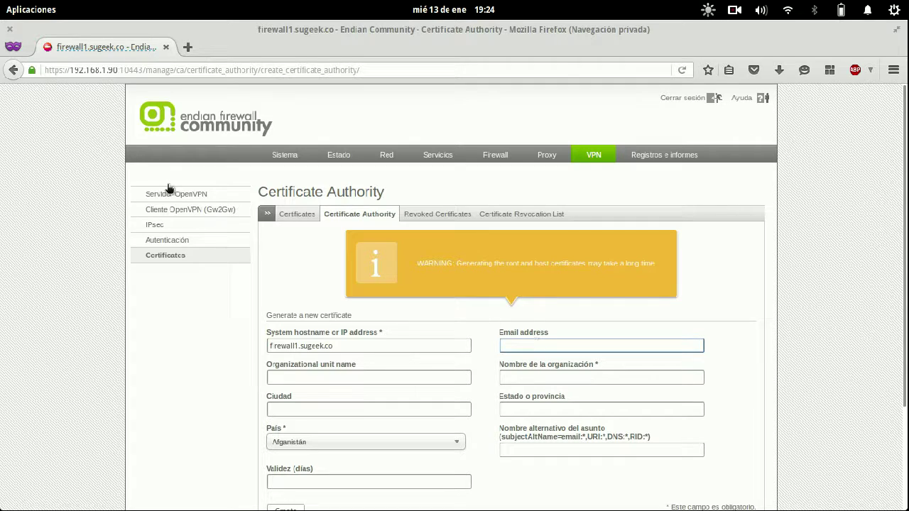
left_click(32, 71)
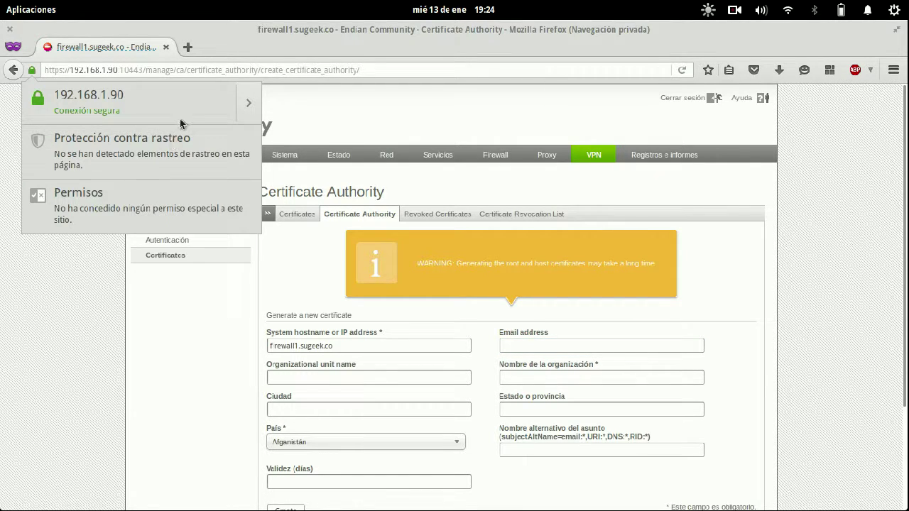
left_click(242, 112)
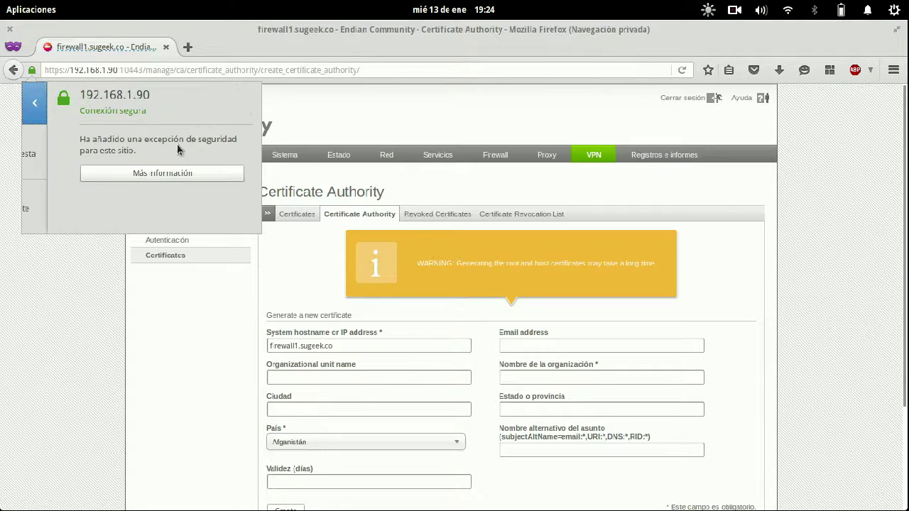
left_click(169, 173)
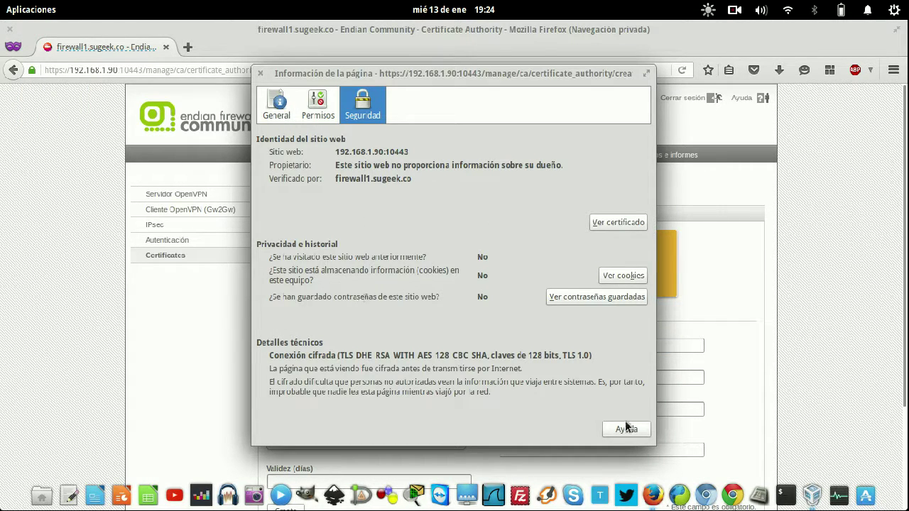
left_click(260, 73)
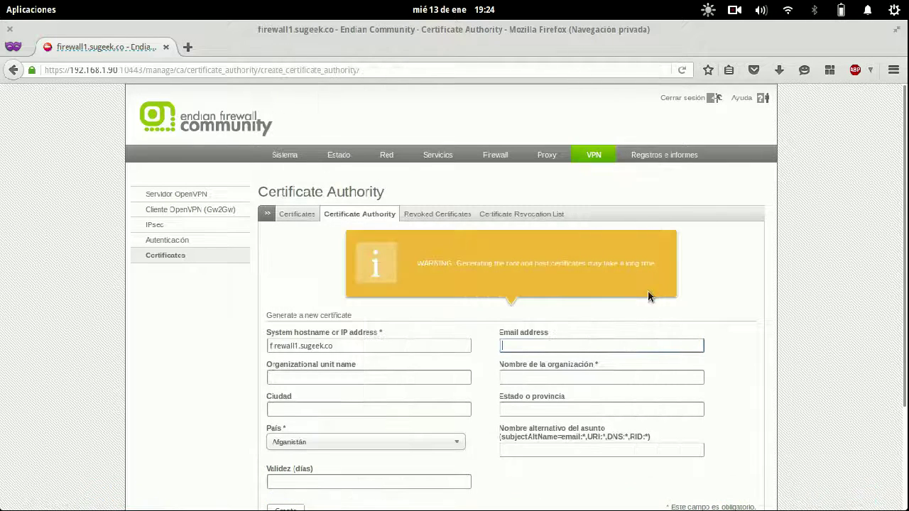
key("Tab")
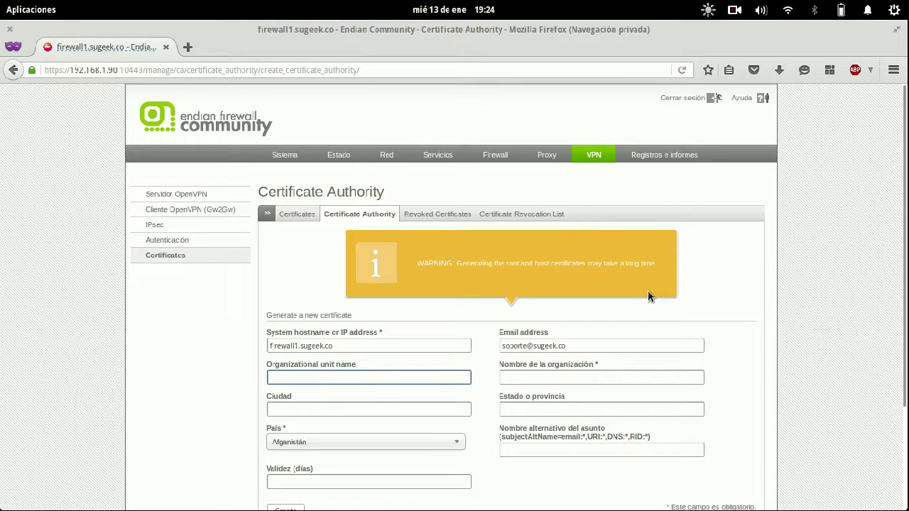
key("Tab")
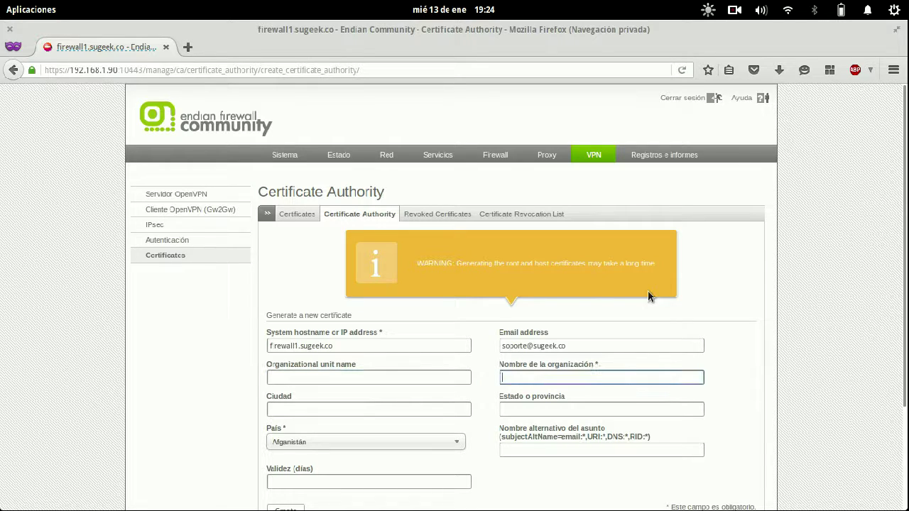
type("SUGEEK")
key("Tab")
type("Bog")
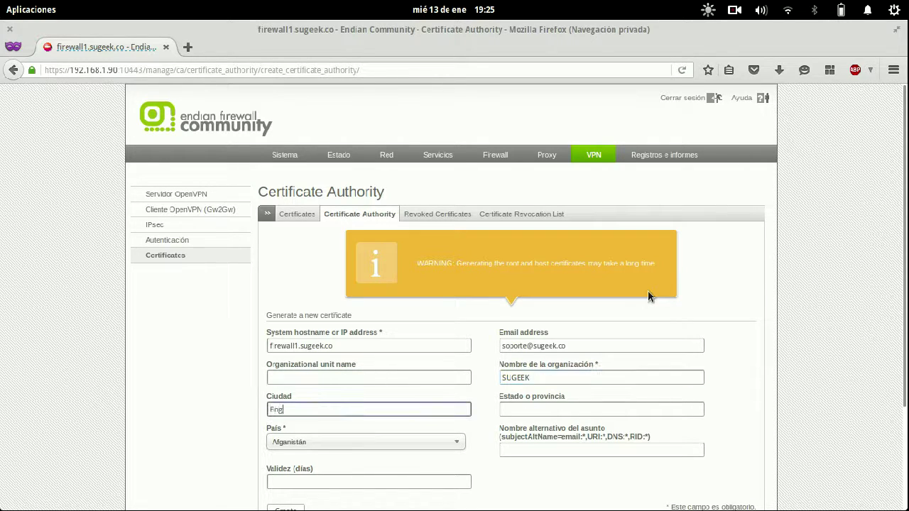
type("ota")
key("Tab")
key("shift+Tab")
key("shift+Tab")
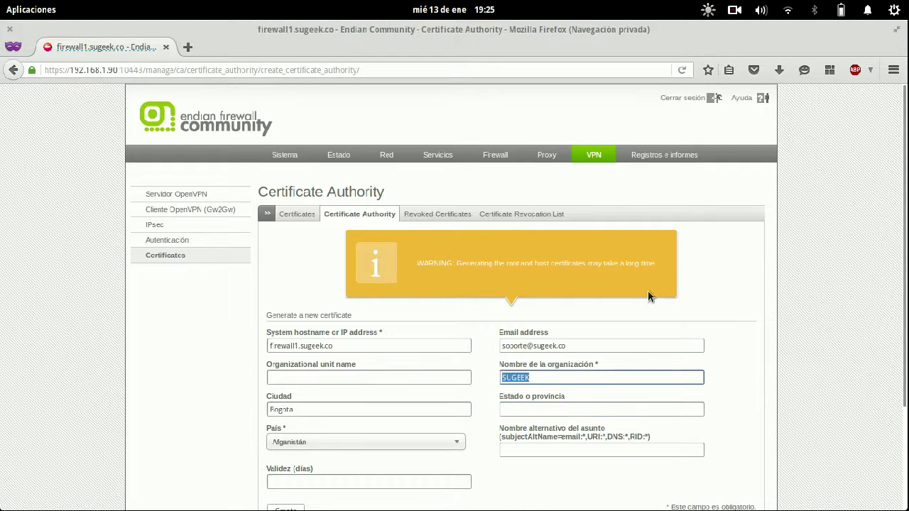
key("shift+Tab")
type("TI")
key("Tab")
key("Tab")
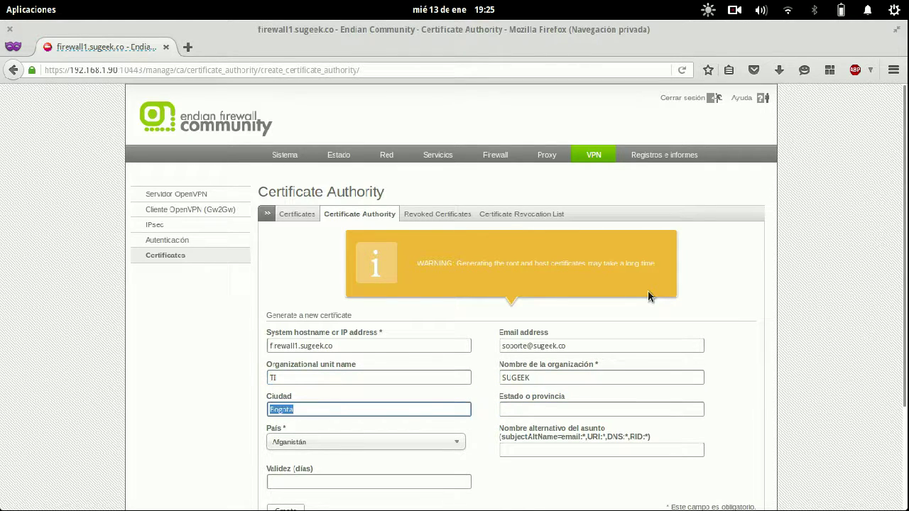
key("Tab")
type("Bogota")
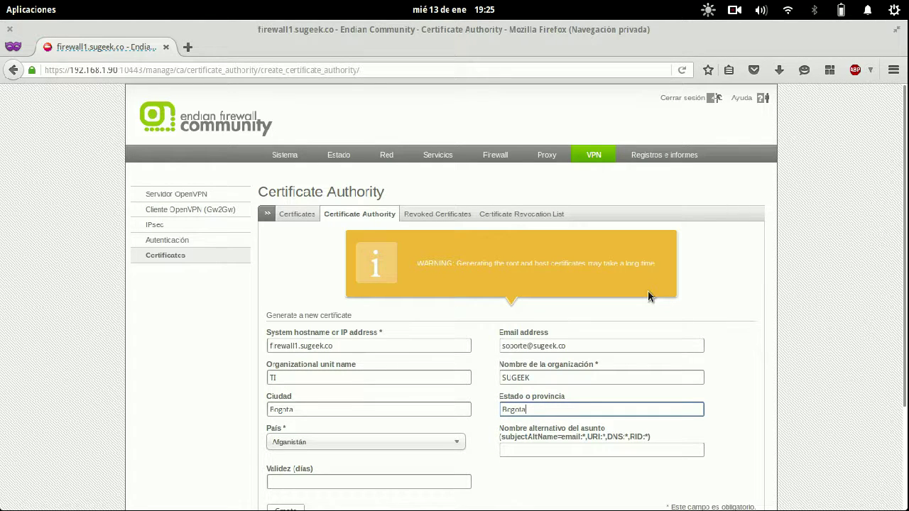
- Choose Colombia as the country and create the root and host certificates
key("shift+Tab")
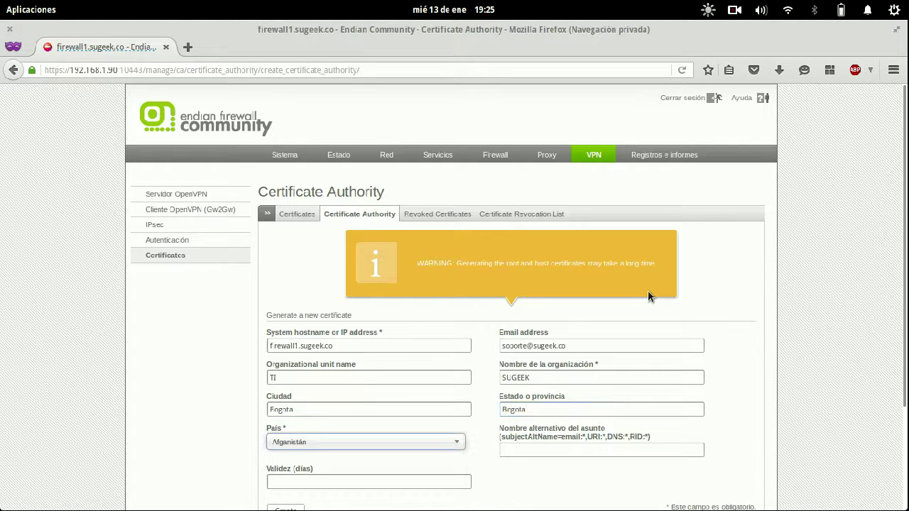
type("C")
scroll(699, 406, "down", 3)
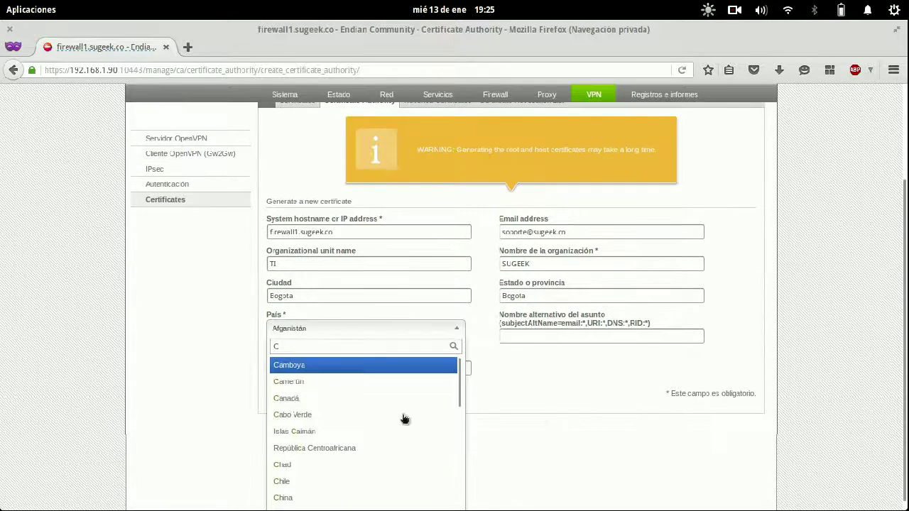
scroll(367, 420, "down", 3)
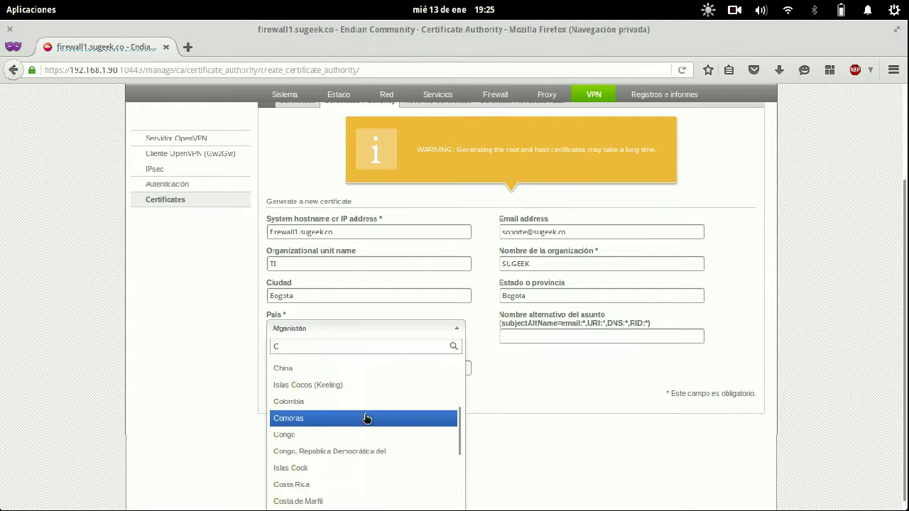
left_click(357, 402)
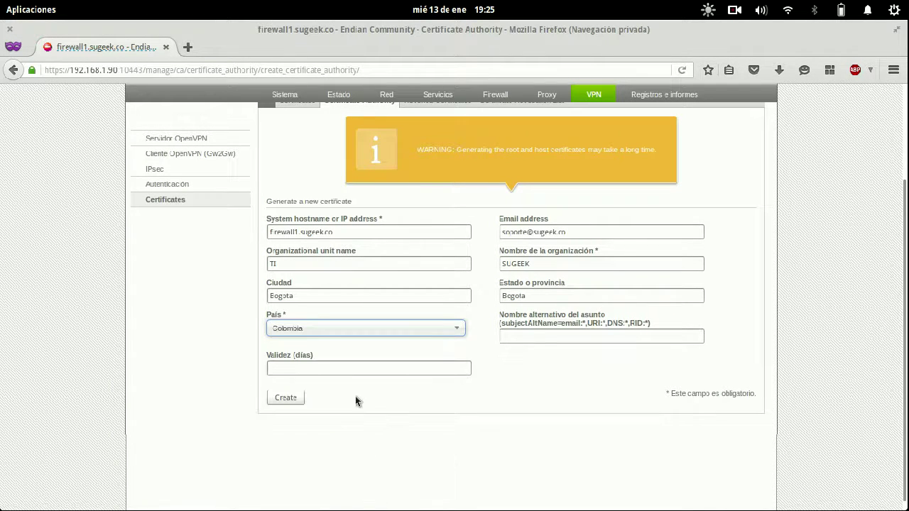
left_click(528, 335)
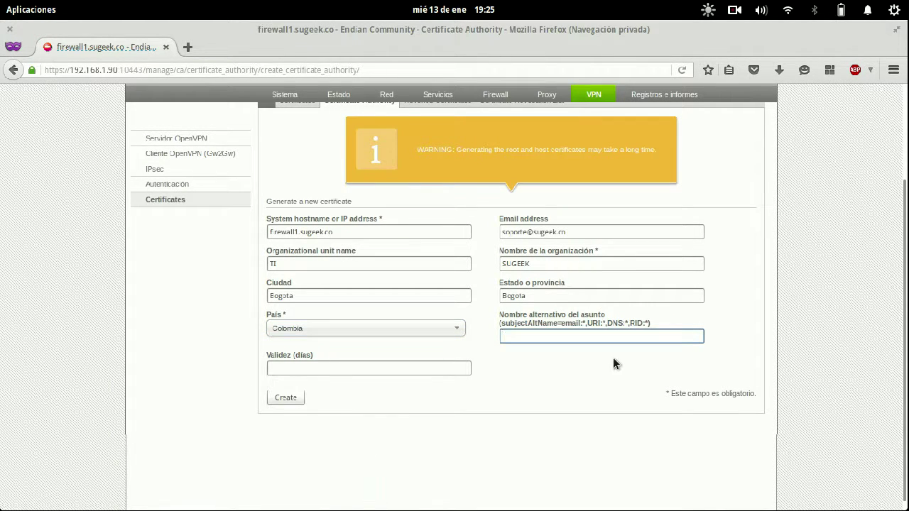
left_click(371, 367)
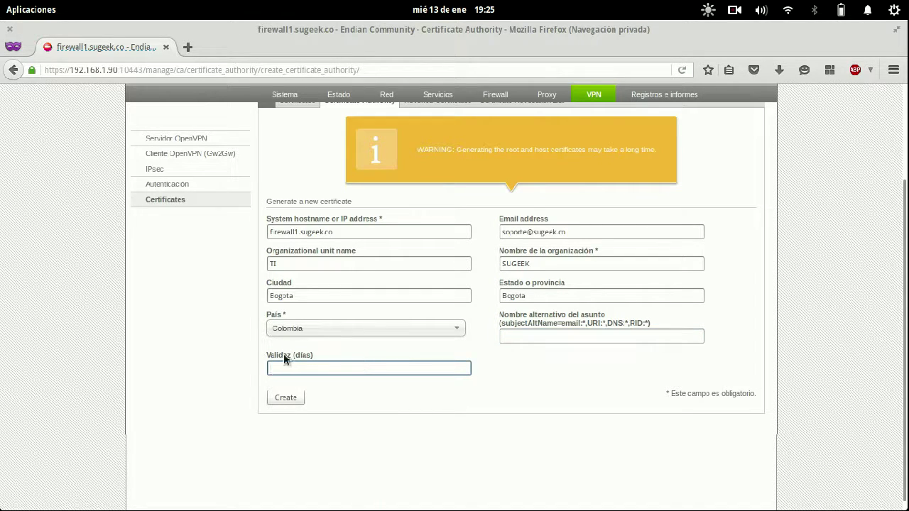
left_click_drag(284, 355, 322, 361)
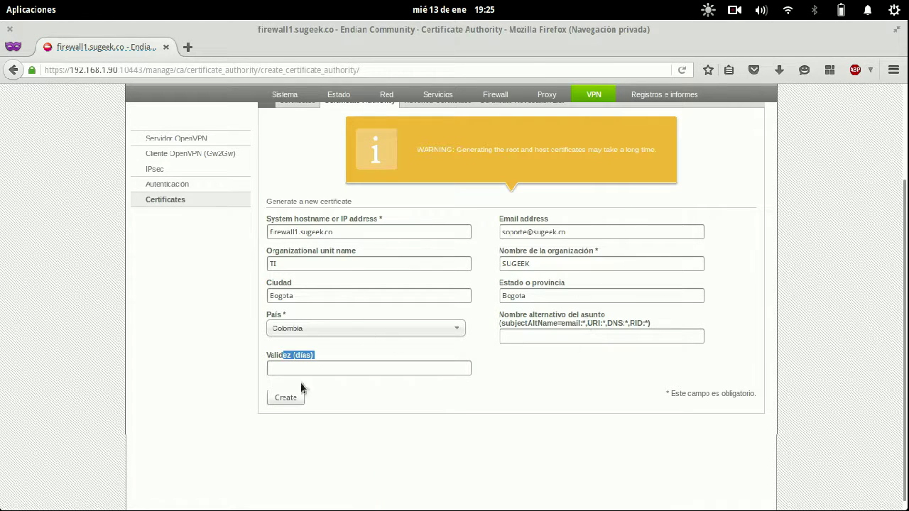
left_click(287, 398)
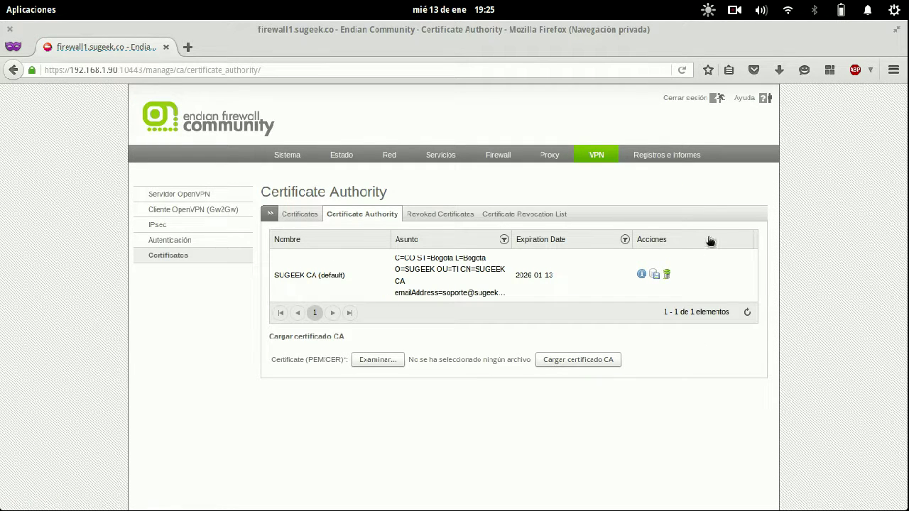
- View the SUGEEK CA certificate details, then return to the Certificate Authority list
left_click(641, 273)
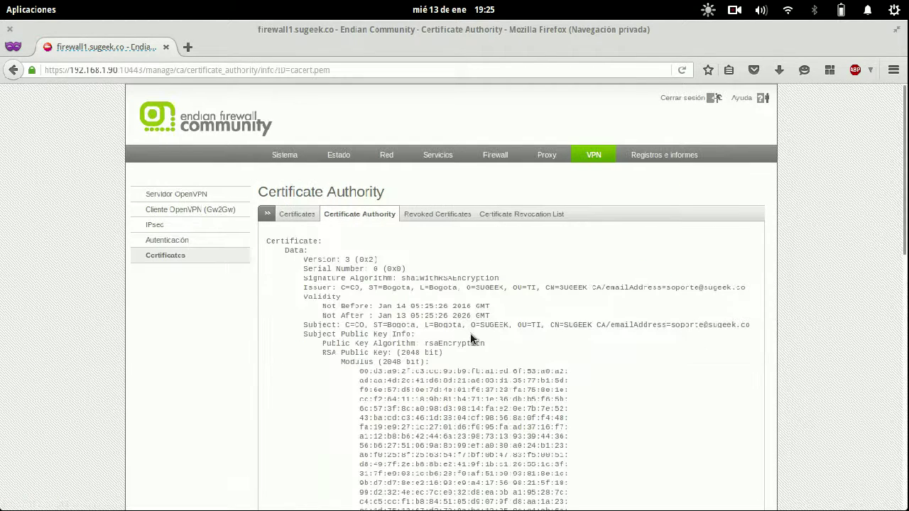
scroll(472, 337, "down", 10)
scroll(473, 334, "down", 5)
scroll(473, 334, "up", 20)
left_click(359, 214)
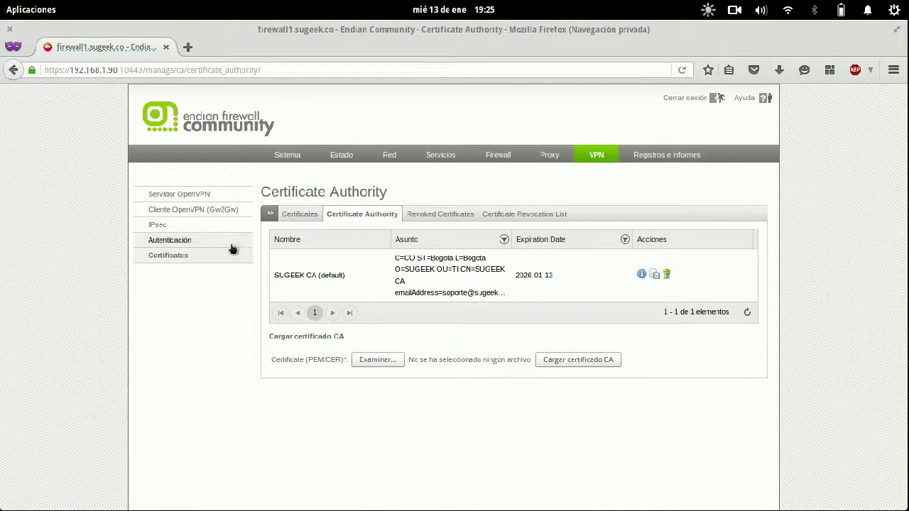
- Enable the OpenVPN server on the Servidor OpenVPN page
left_click(228, 196)
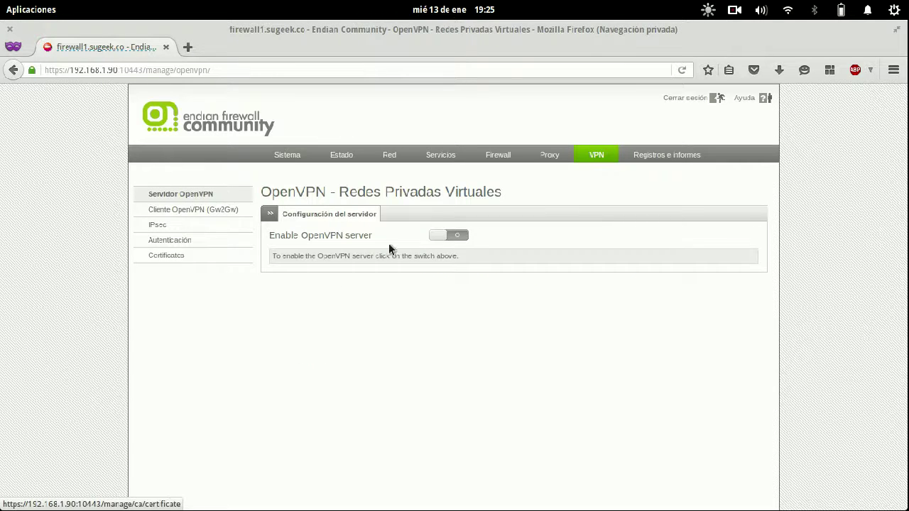
left_click(449, 239)
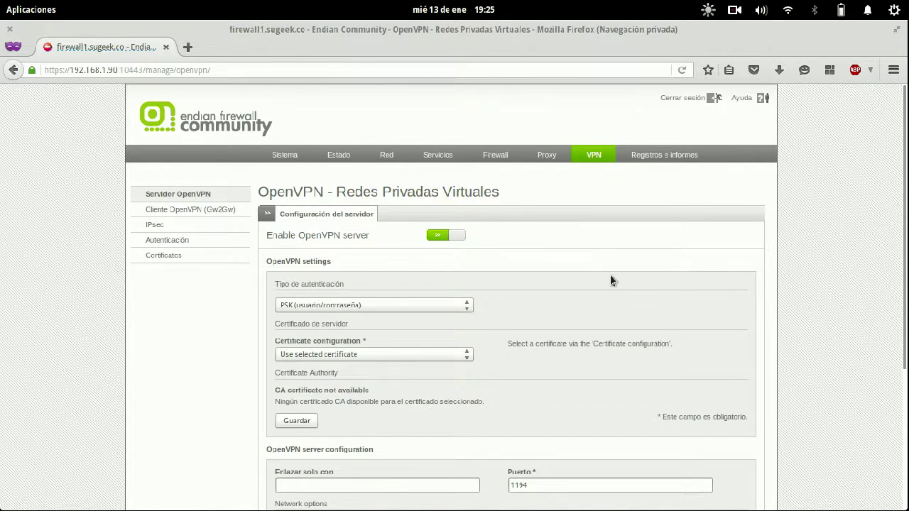
scroll(611, 281, "down", 1)
left_click(447, 267)
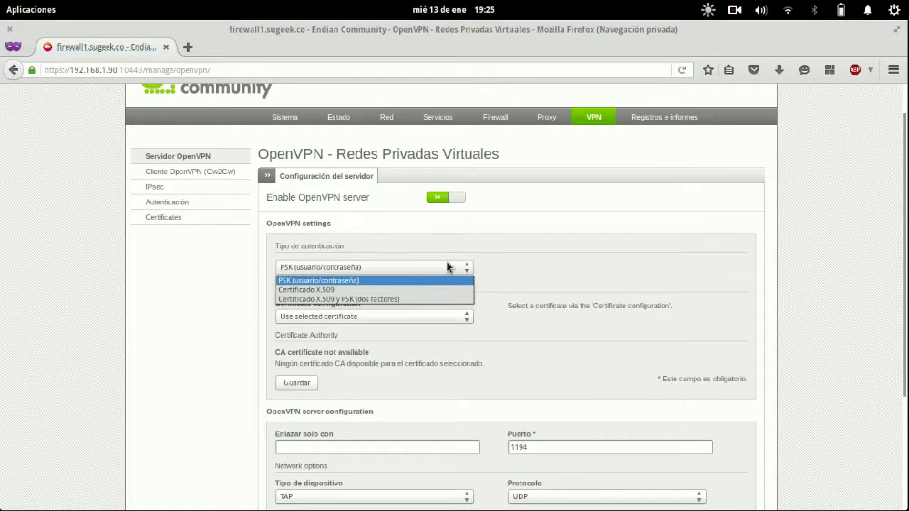
- Choose 'Certificado X.509 y PSK (dos factores)' as the authentication type after trying other options
left_click(412, 281)
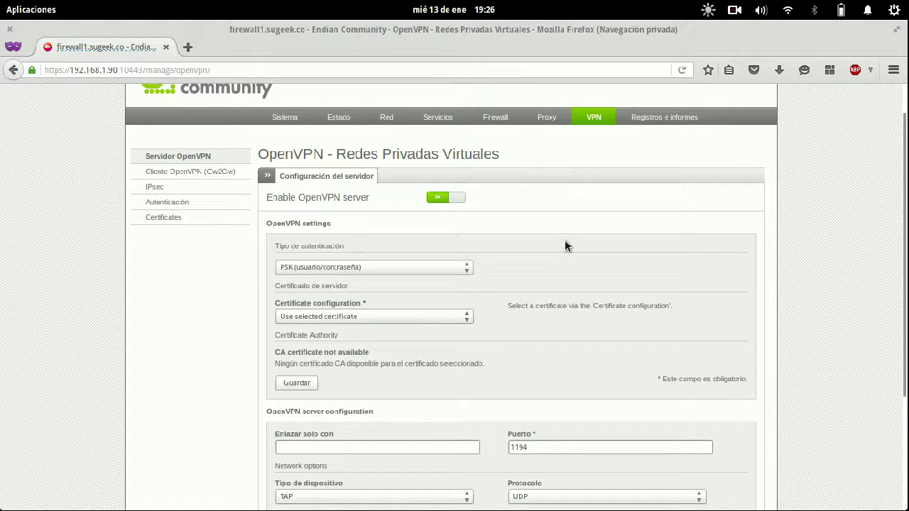
left_click(444, 268)
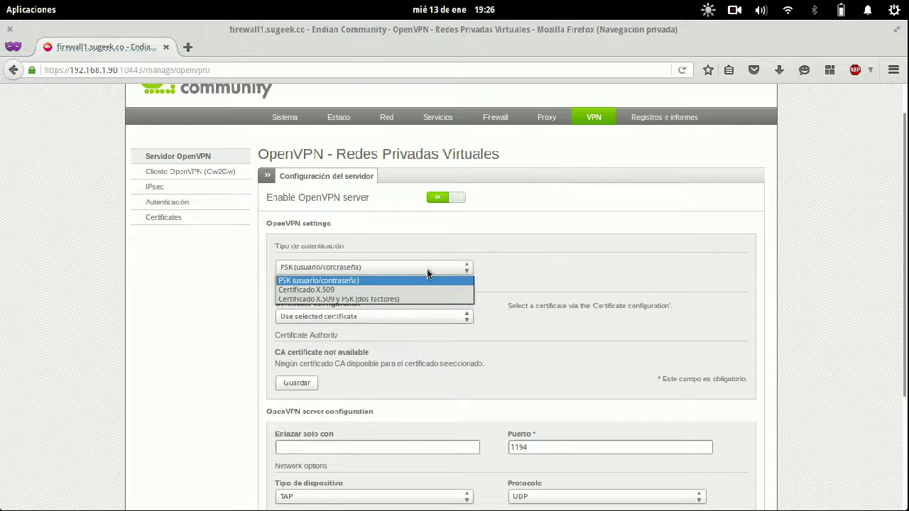
left_click(395, 289)
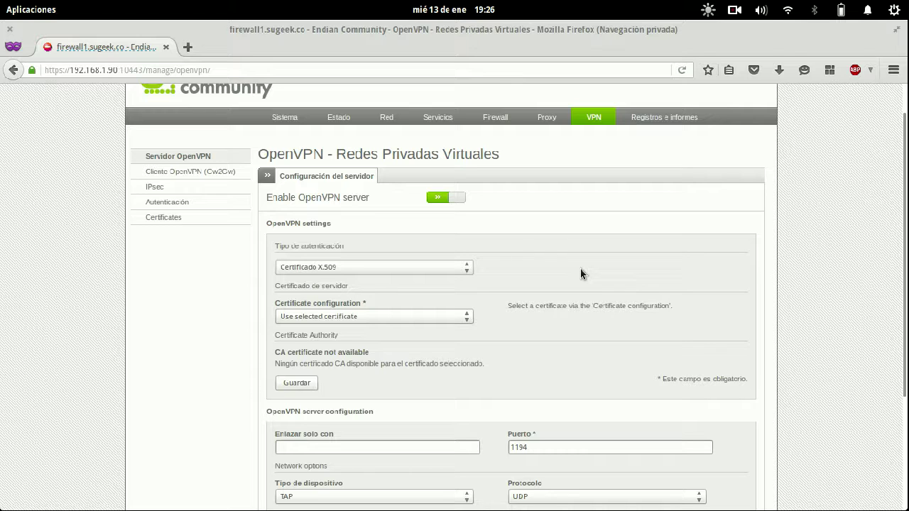
left_click(402, 268)
left_click(372, 299)
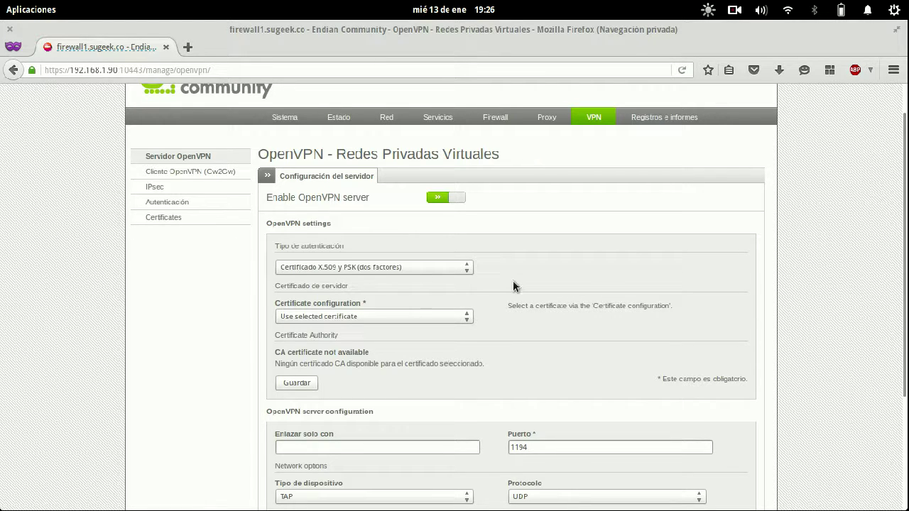
left_click(447, 269)
left_click(424, 280)
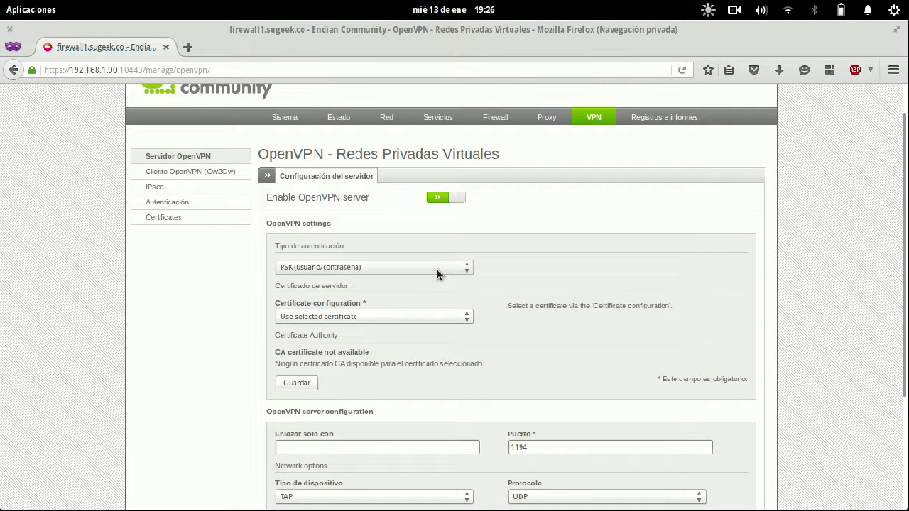
left_click(437, 270)
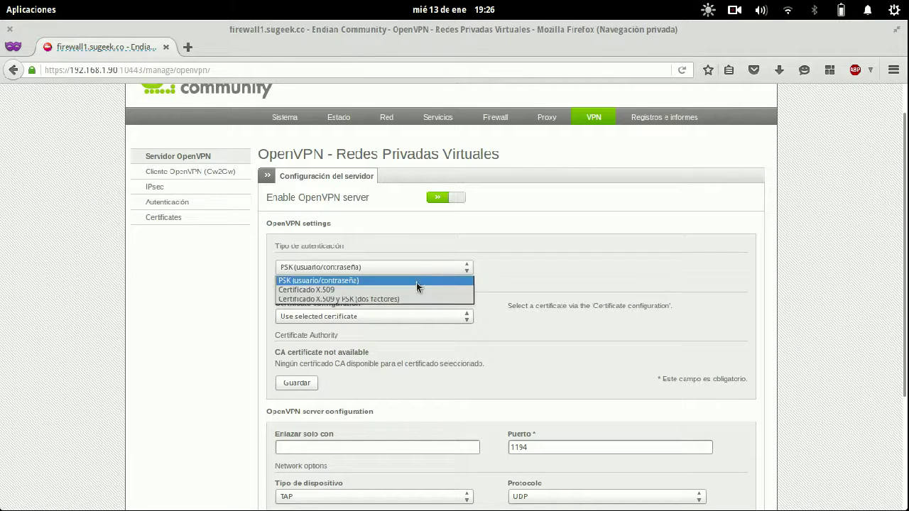
left_click(404, 298)
scroll(550, 280, "down", 1)
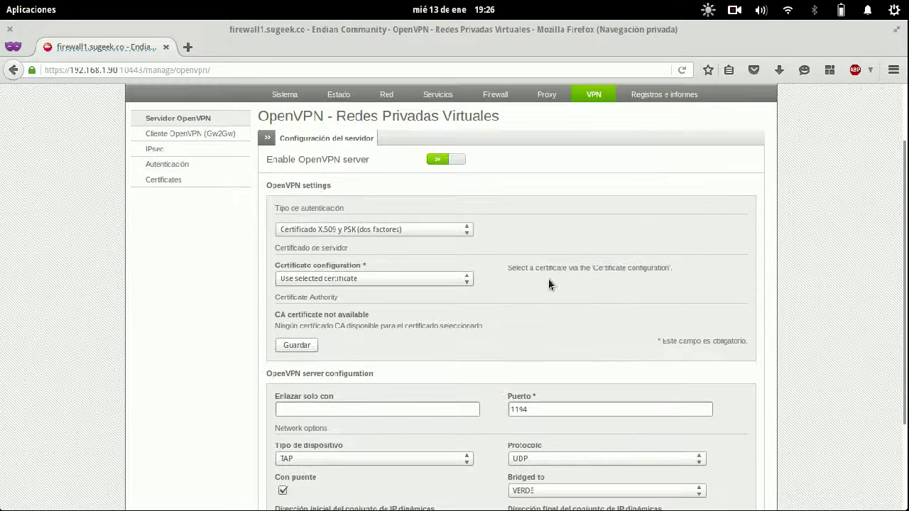
- Compare the server certificate options: existing, generate new, upload, and advanced fields
left_click(450, 281)
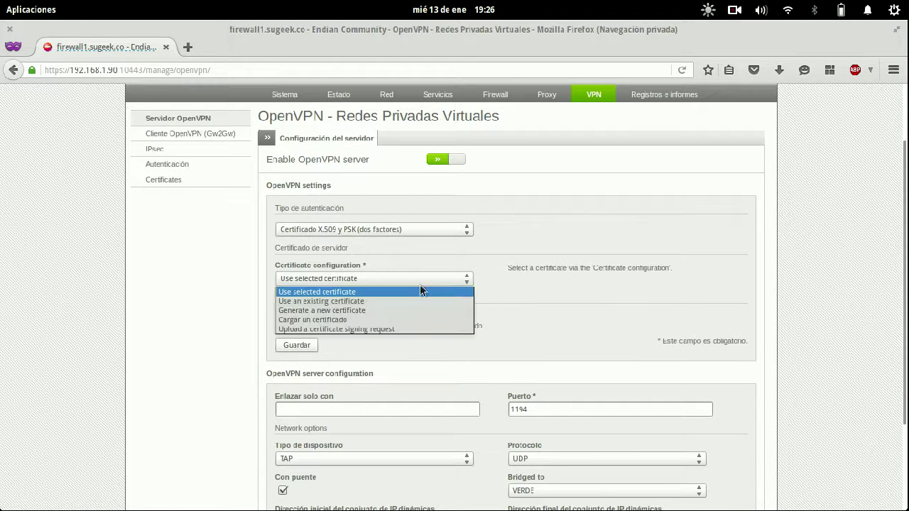
left_click(395, 301)
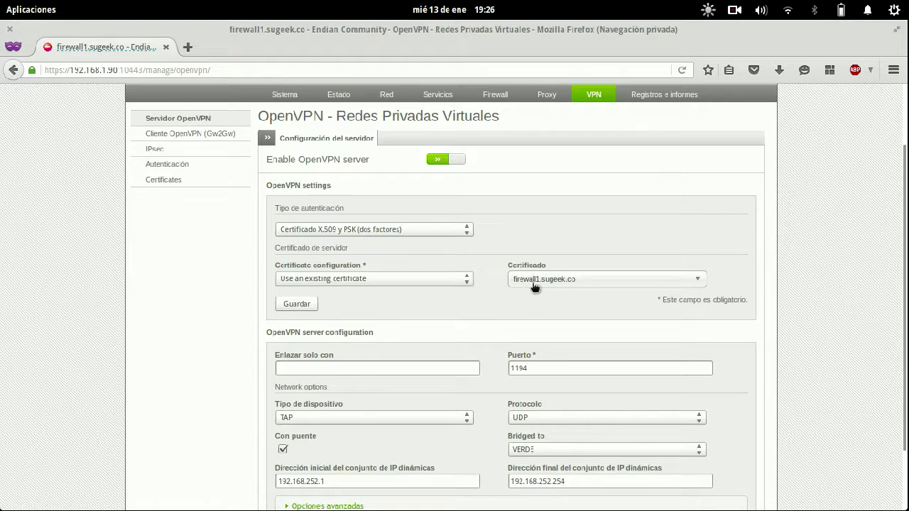
left_click(382, 279)
left_click(340, 311)
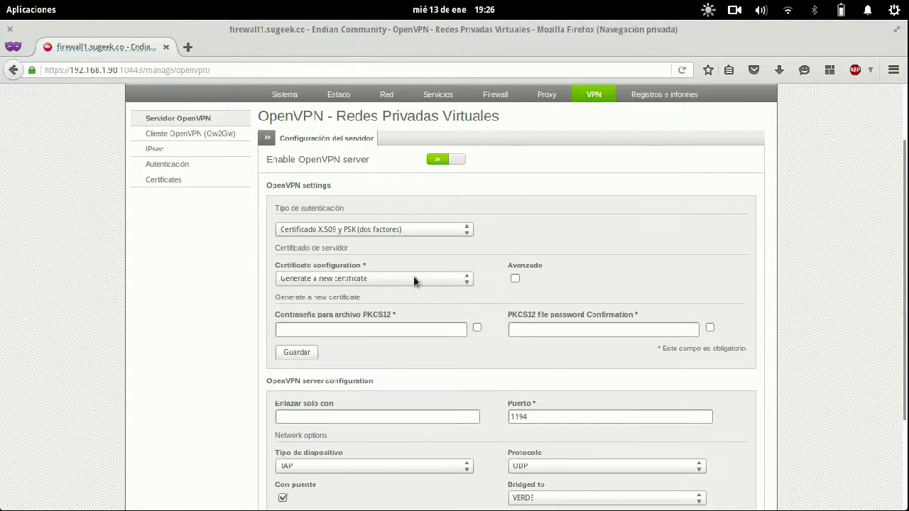
left_click(413, 277)
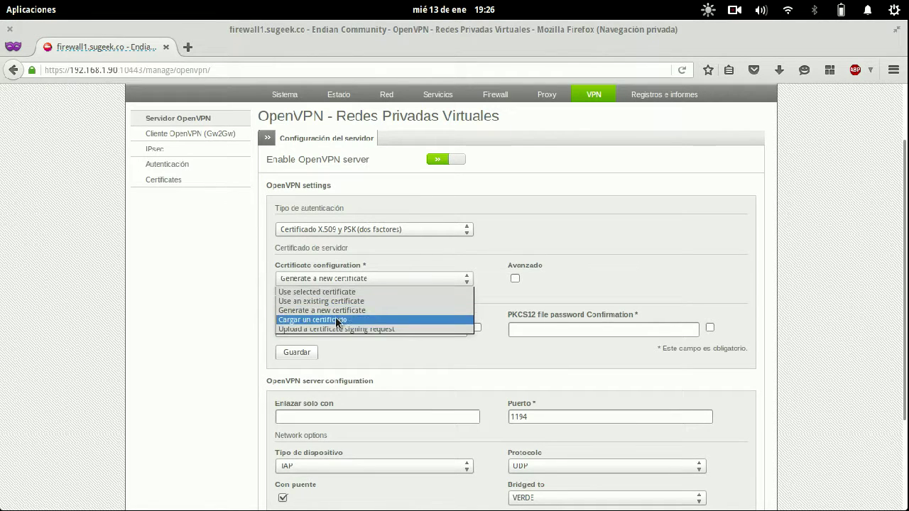
left_click(335, 319)
left_click(379, 280)
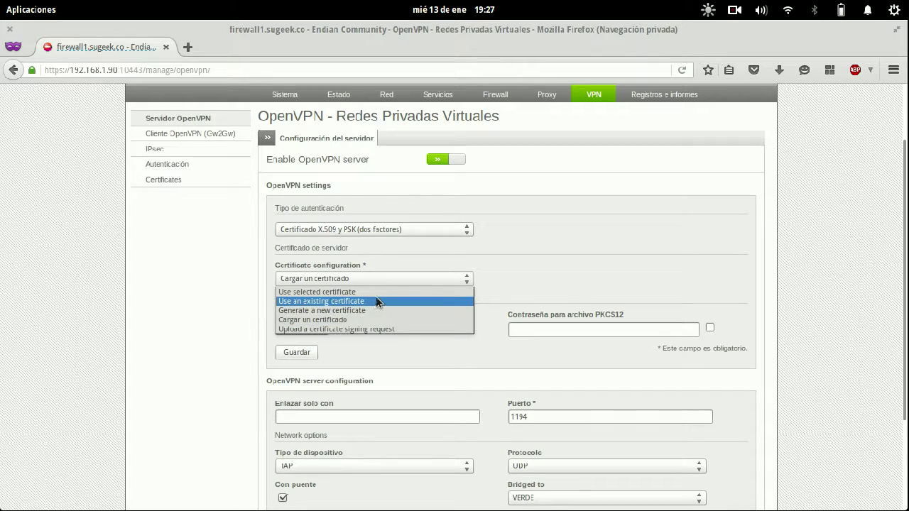
left_click(376, 311)
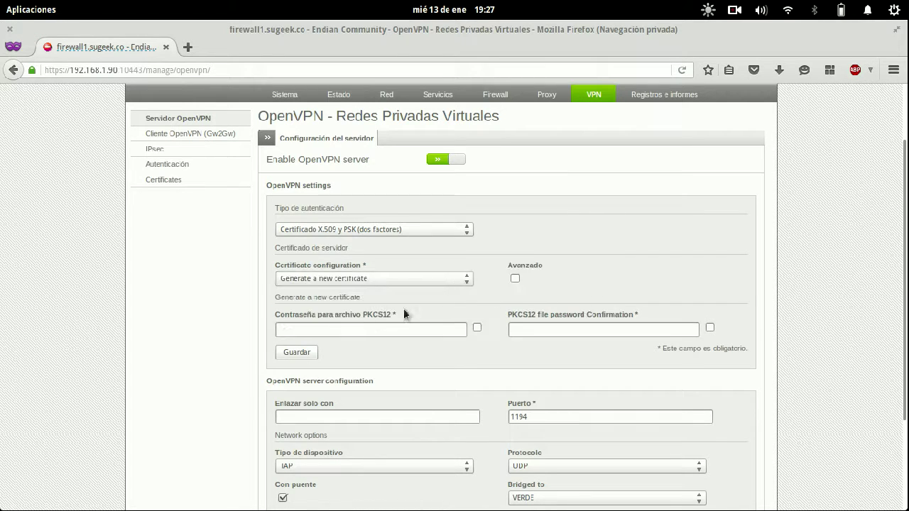
left_click(515, 278)
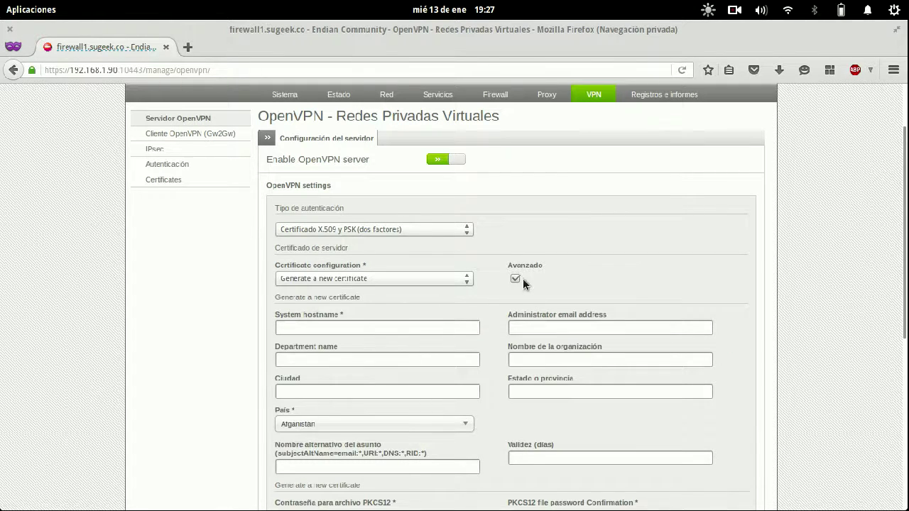
left_click(514, 278)
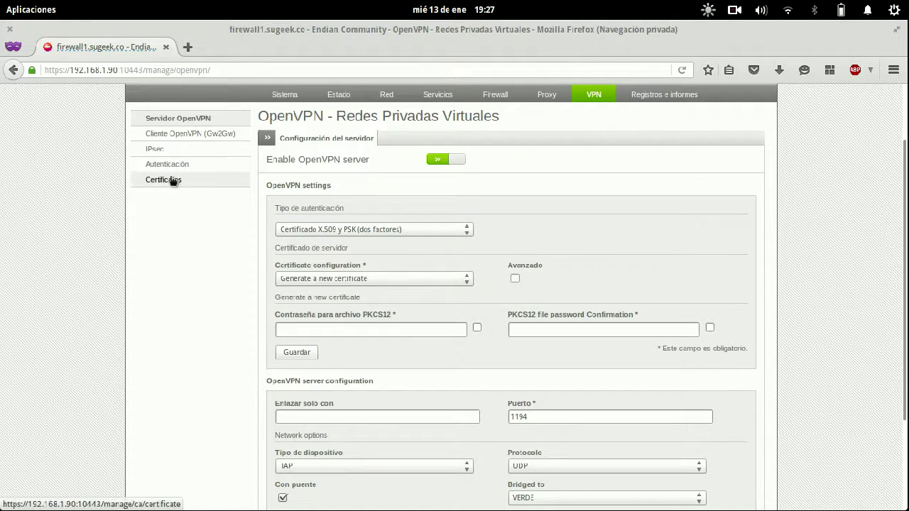
- Select the existing firewall1.sugeek.co server certificate and save with Guardar
left_click(460, 281)
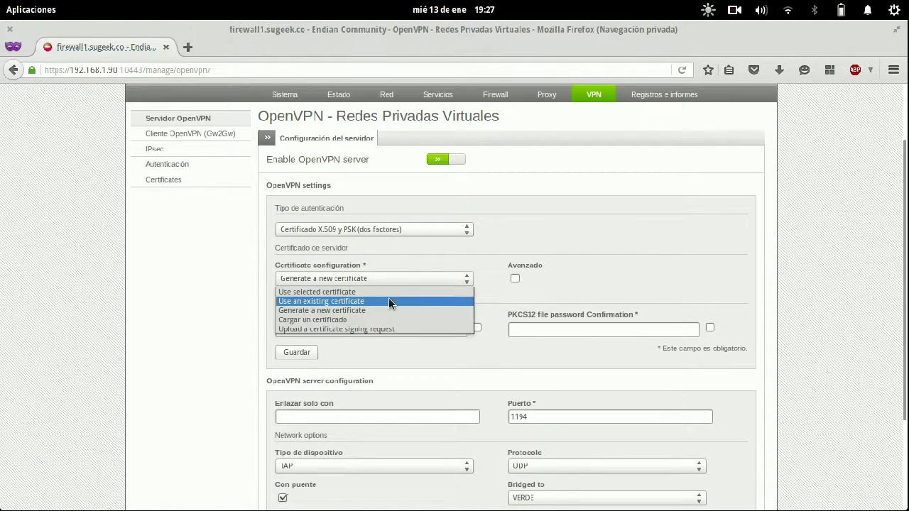
left_click(388, 299)
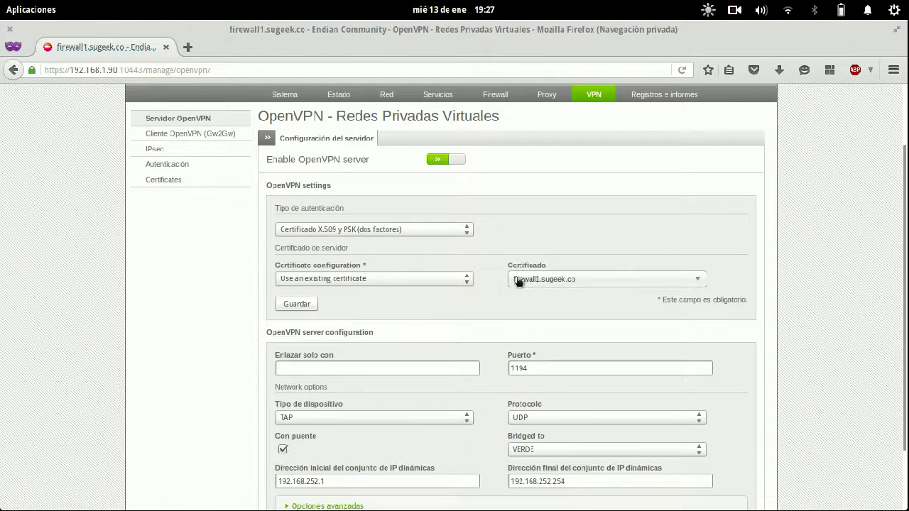
left_click(314, 305)
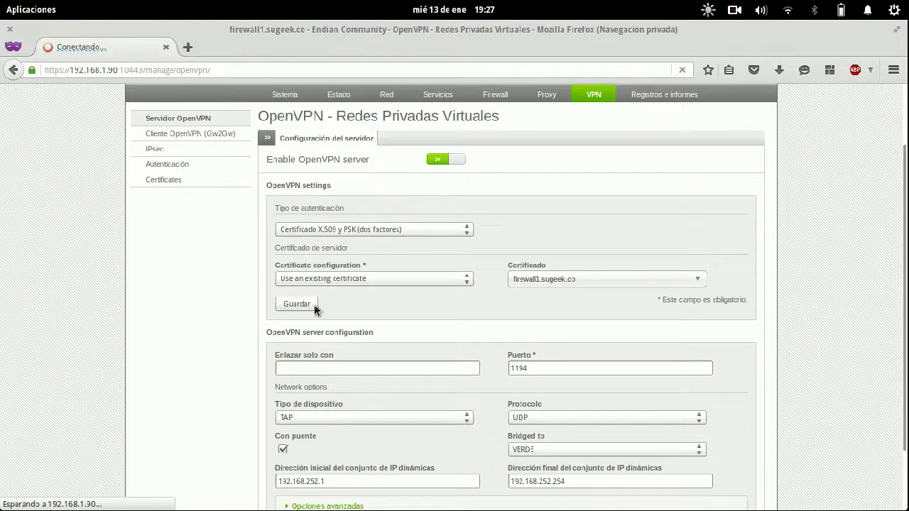
- Apply the pending change and try downloading the CA certificate, cancelling the cacert.pem dialog
left_click(395, 314)
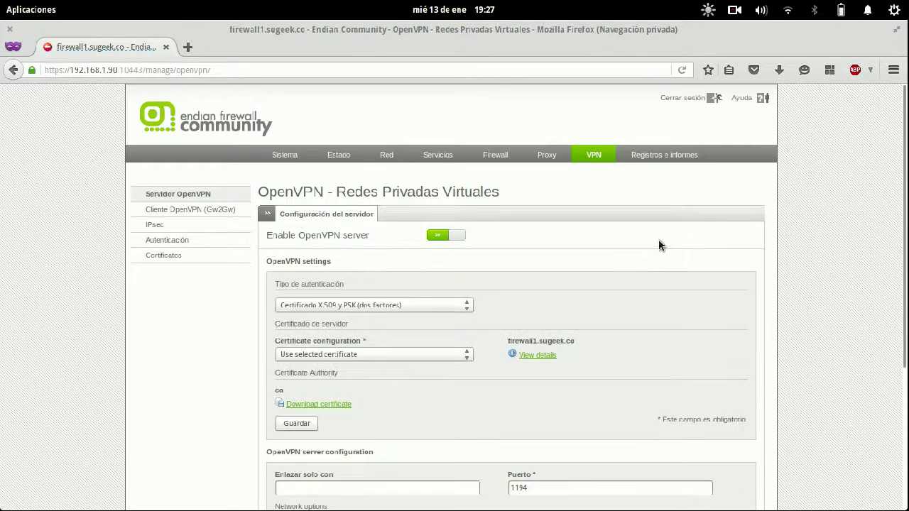
scroll(658, 239, "down", 5)
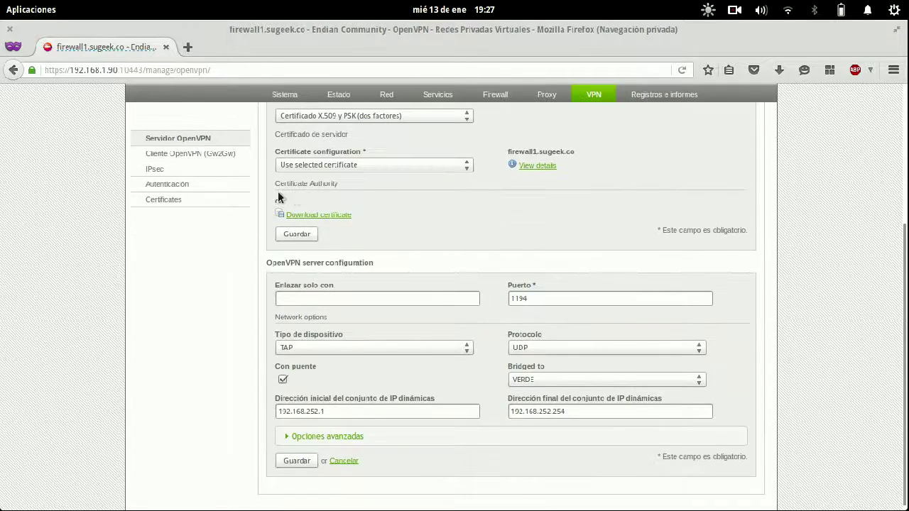
left_click(298, 214)
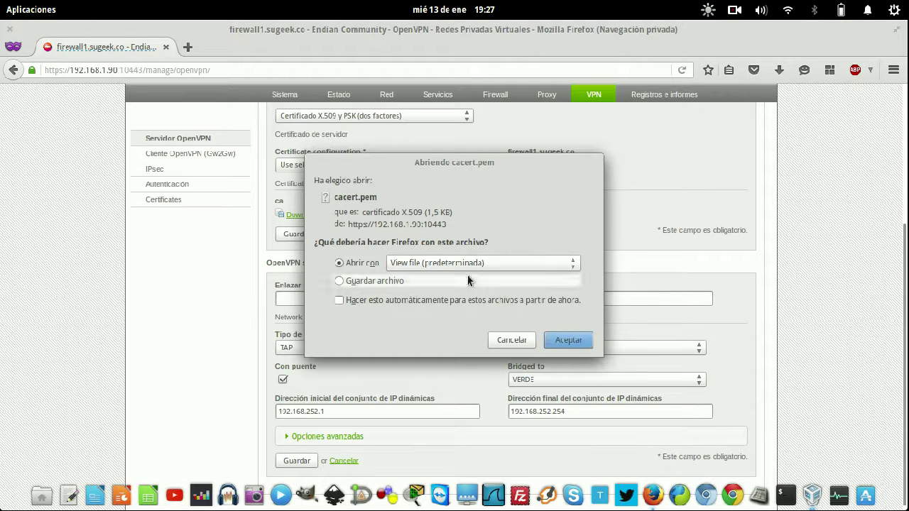
left_click(507, 341)
scroll(580, 265, "up", 3)
- Review the authentication type choices without changing them
left_click(370, 228)
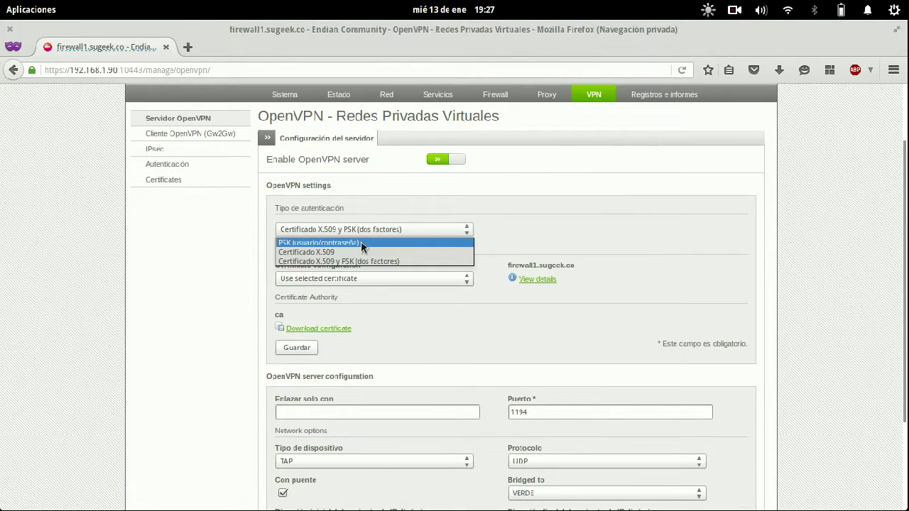
left_click(161, 262)
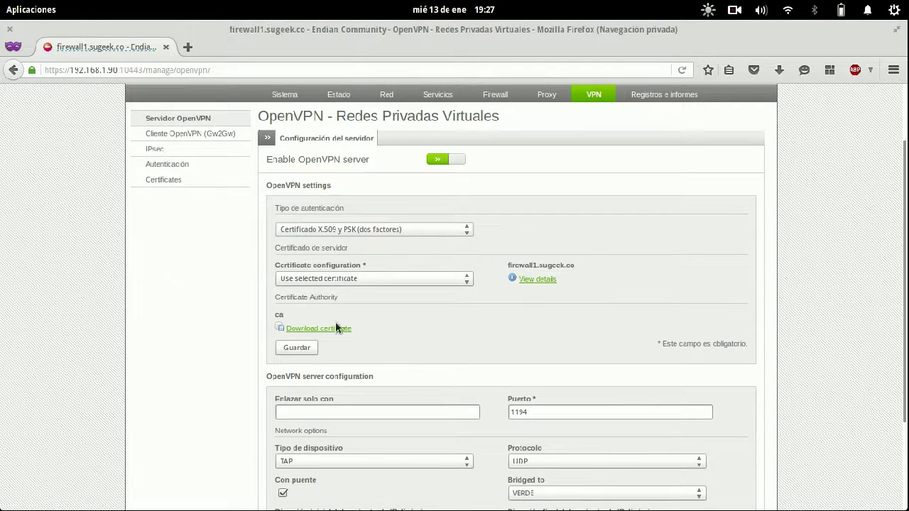
scroll(303, 349, "down", 2)
left_click(350, 337)
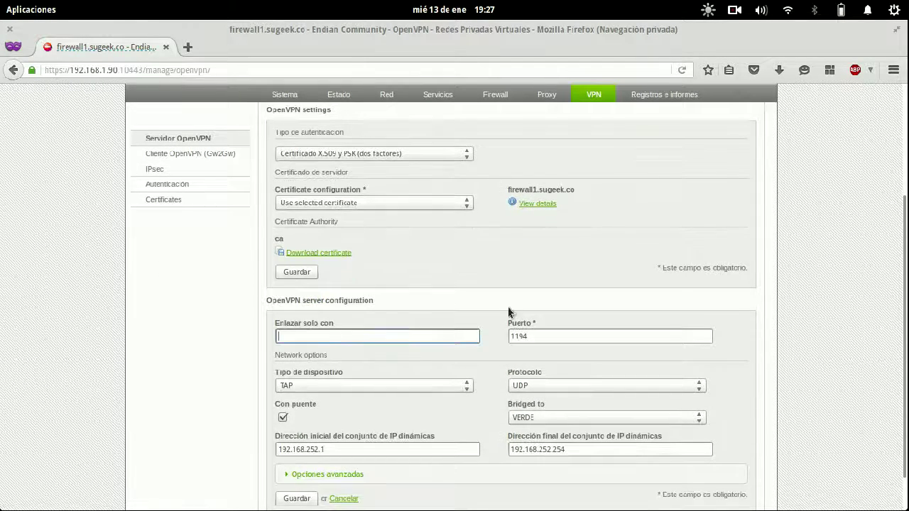
- Keep TAP device, UDP protocol and VERDE zone, and uncheck Con puente
scroll(557, 281, "down", 1)
left_click(363, 344)
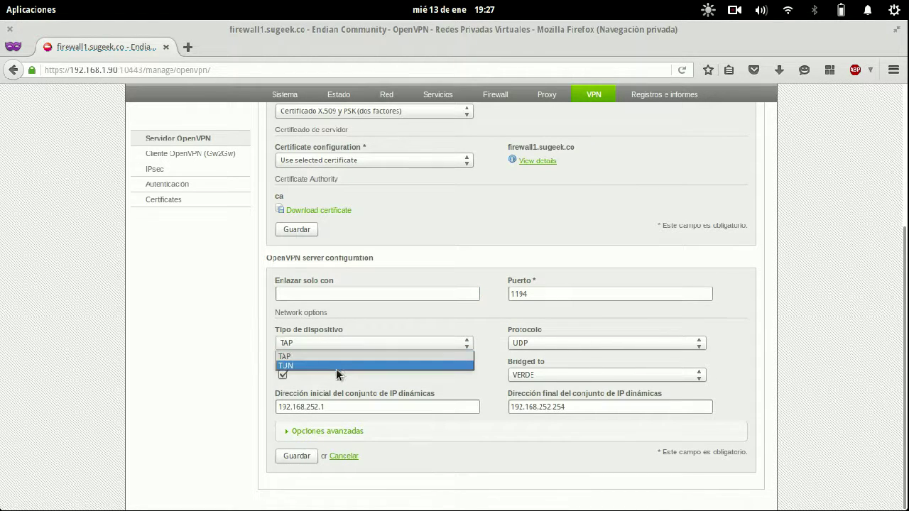
left_click(336, 357)
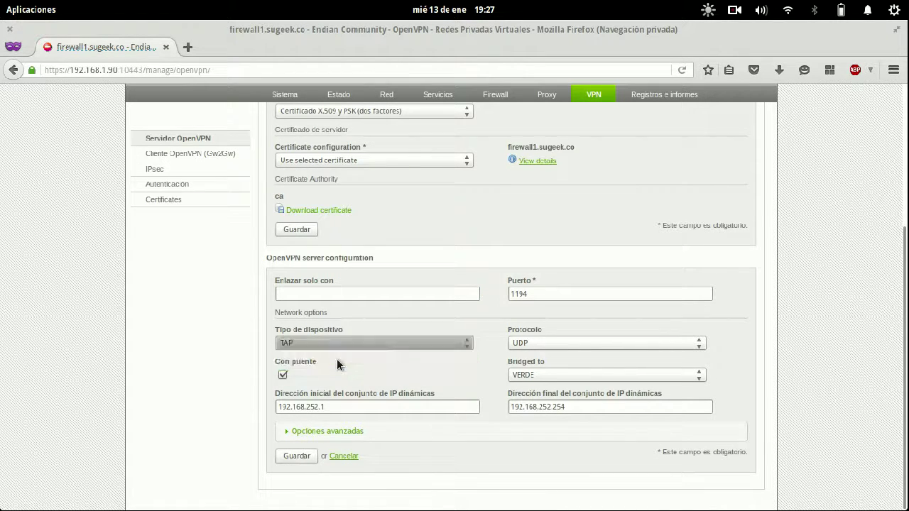
left_click(560, 344)
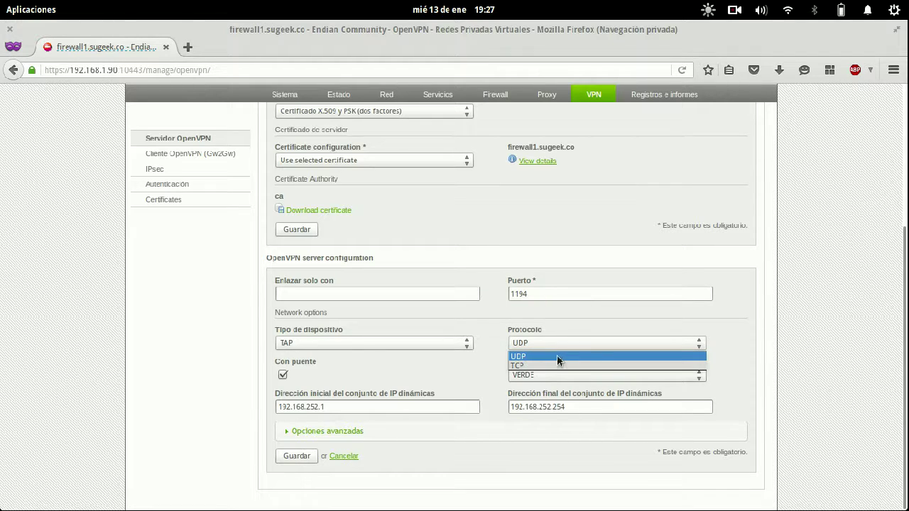
left_click(557, 356)
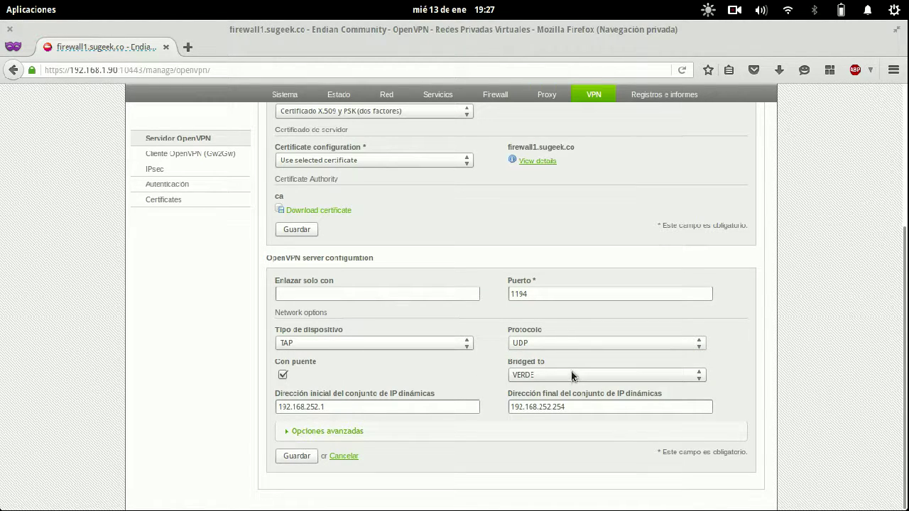
left_click(571, 372)
left_click(571, 371)
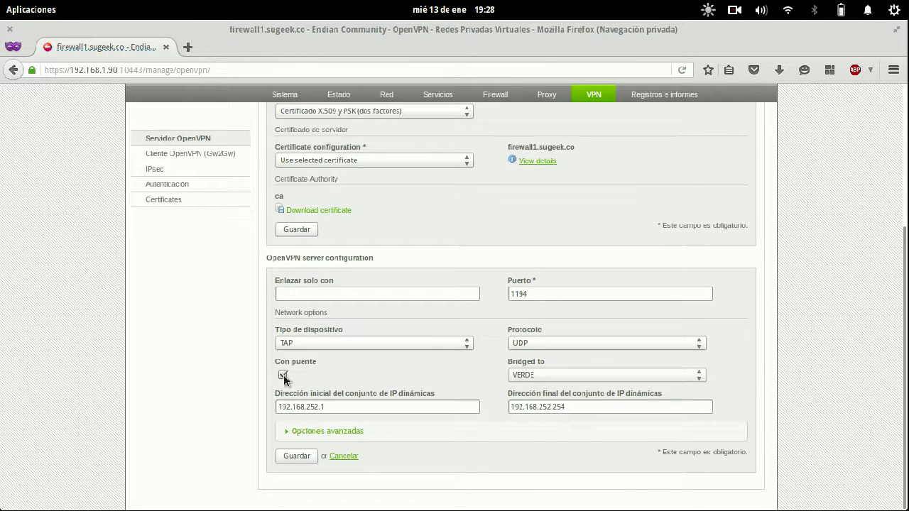
left_click(283, 374)
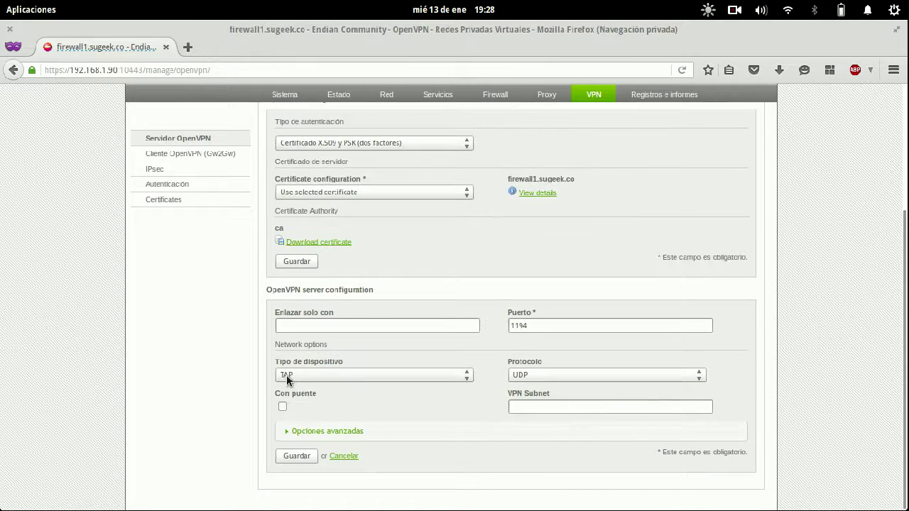
- Enter 192.168.2.0/25 as the VPN Subnet
left_click(524, 405)
type("192")
right_click(523, 402)
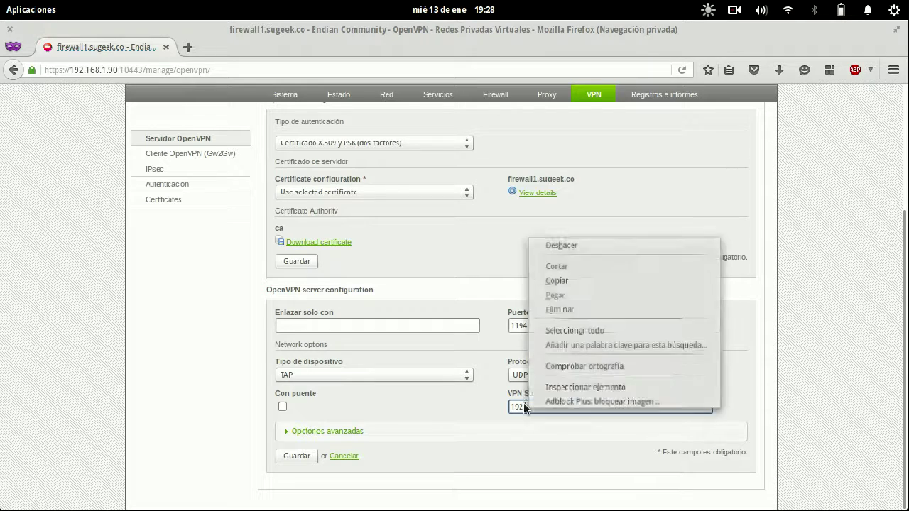
key("Escape")
type(".")
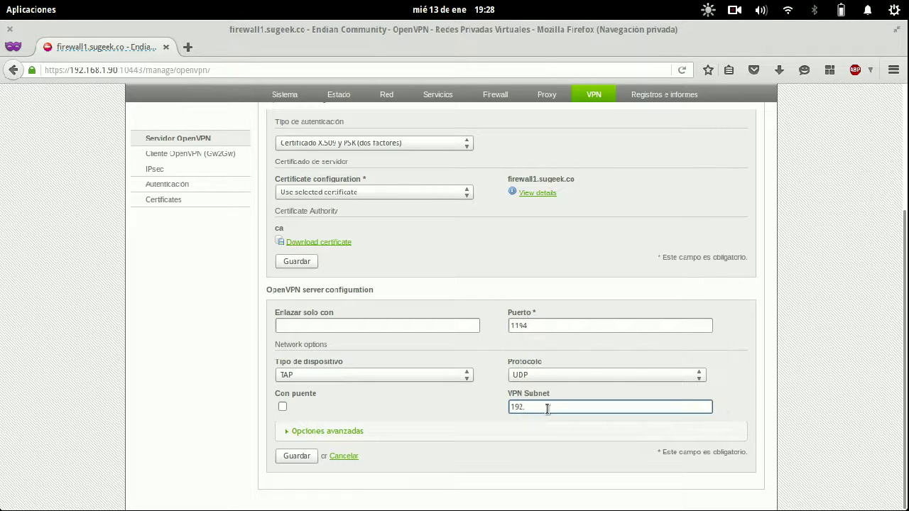
type("168.2.0/25")
- Re-enable bridging to check the dynamic IP range against the other firewall window
left_click(283, 406)
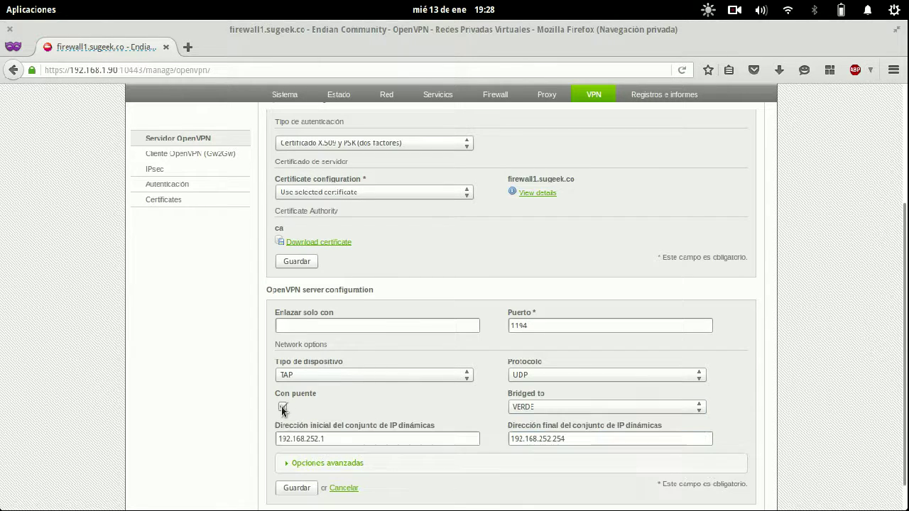
triple_click(372, 439)
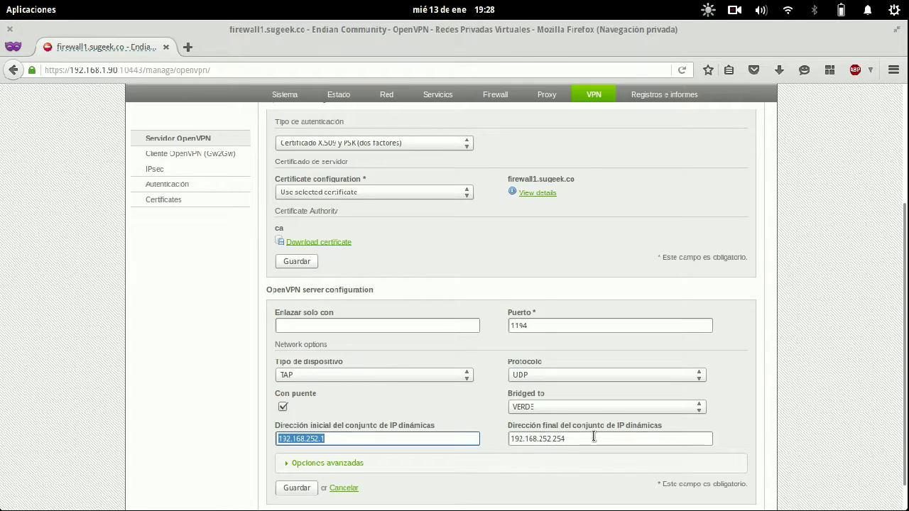
left_click_drag(591, 438, 502, 437)
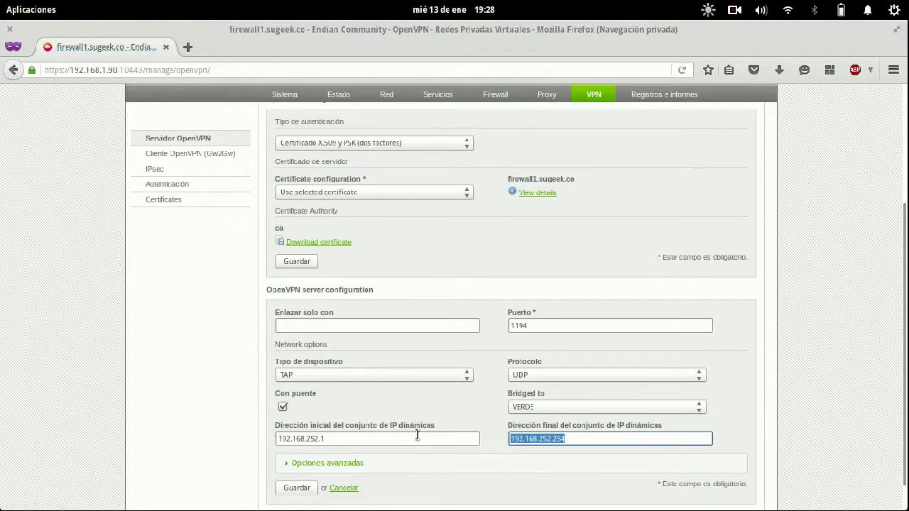
double_click(112, 70)
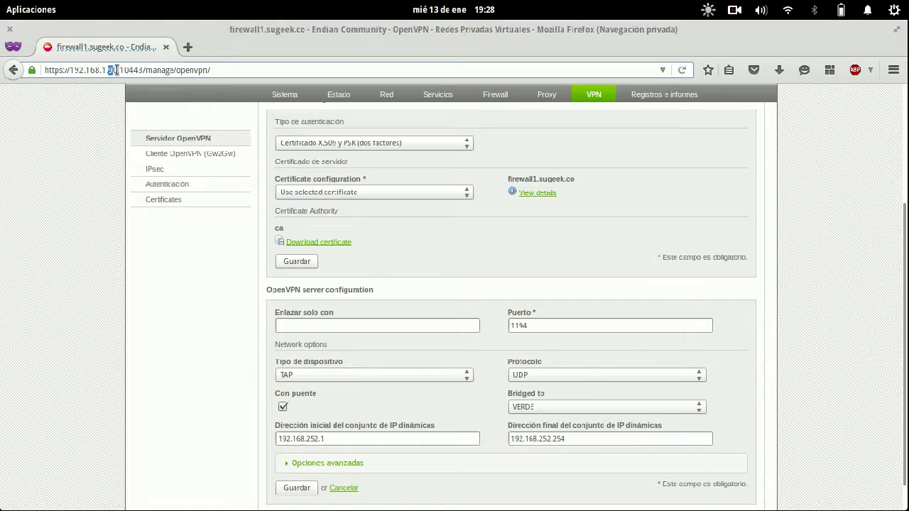
key("super")
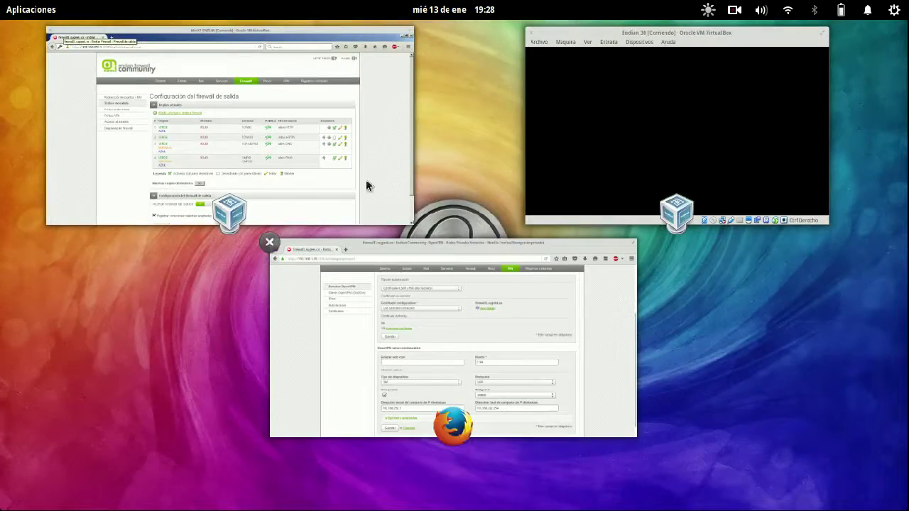
left_click(366, 179)
key("super")
left_click(396, 278)
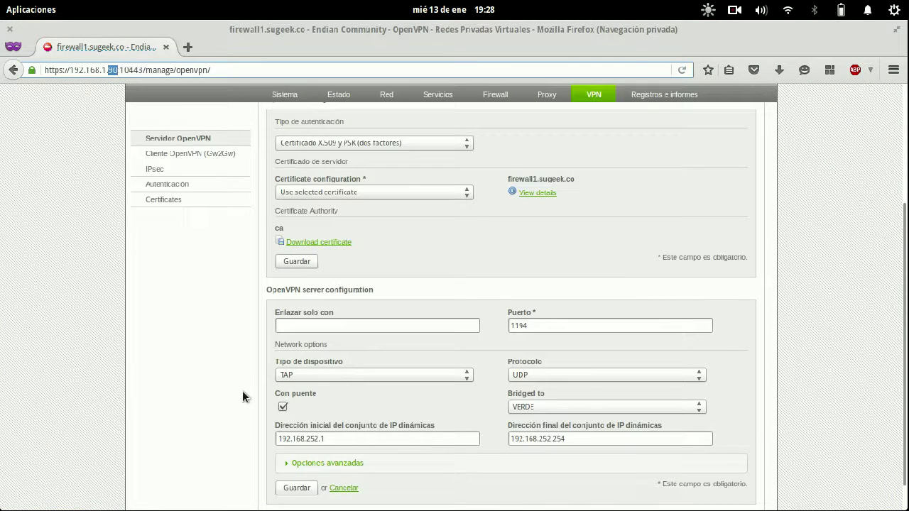
triple_click(314, 440)
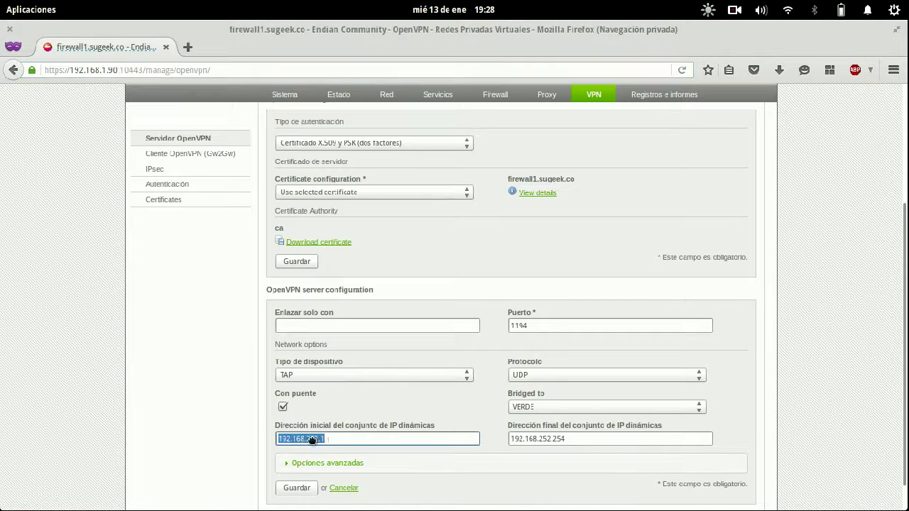
key("Home")
left_click(192, 141)
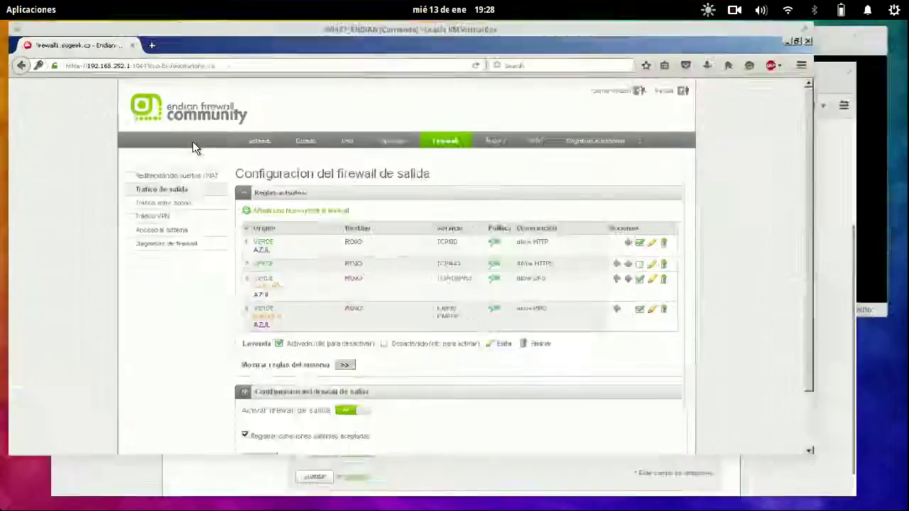
left_click(120, 71)
key("super")
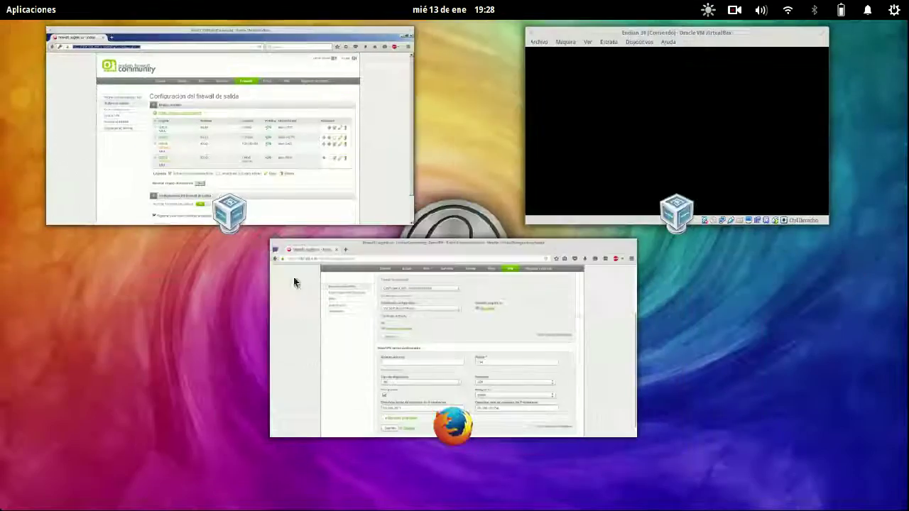
left_click(577, 316)
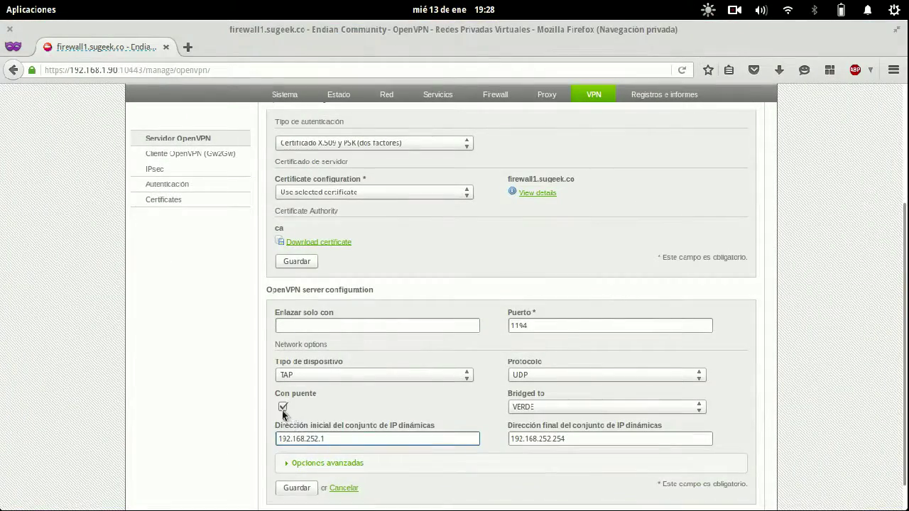
- Disable bridging again, change the VPN Subnet to 192.168.253.0/25, and expand Opciones avanzadas
left_click(282, 406)
left_click(623, 412)
left_click(544, 407)
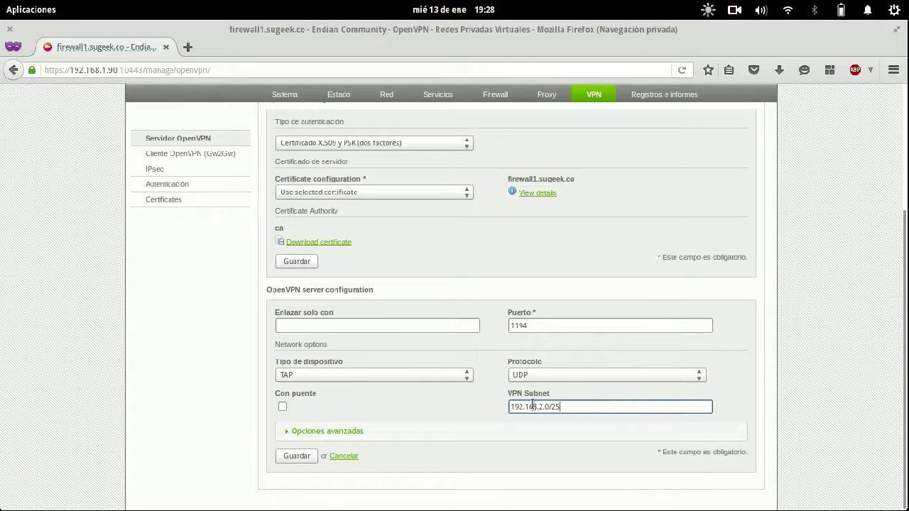
key("BackSpace")
key("BackSpace")
type("253.")
left_click(582, 403)
triple_click(581, 402)
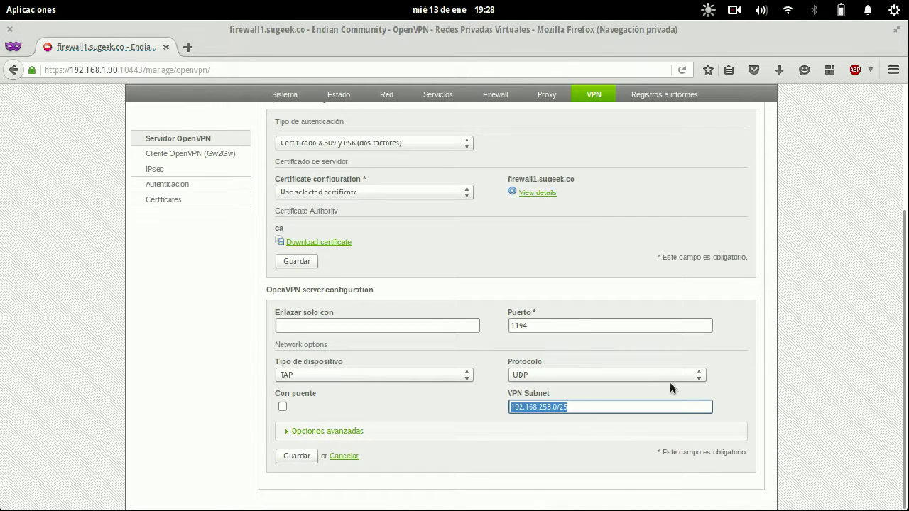
left_click(371, 435)
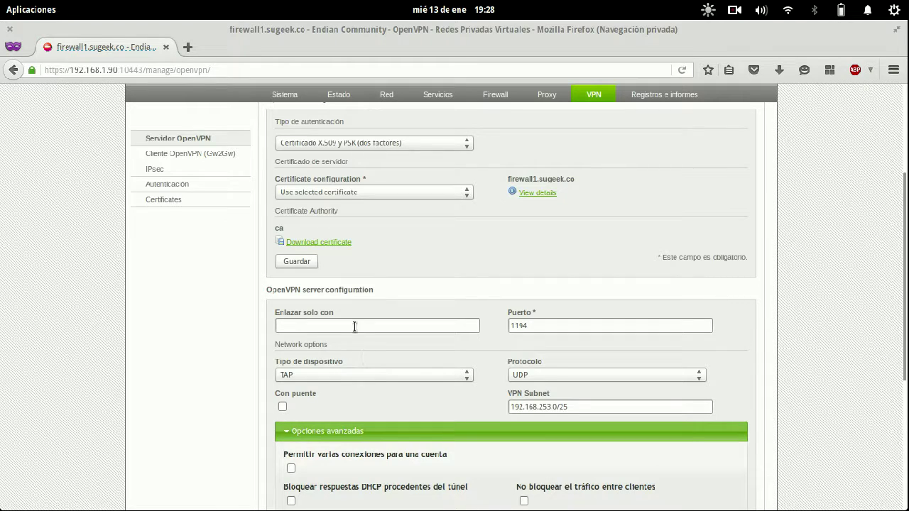
- Enable blocking DHCP responses from the tunnel and allow traffic between VPN clients
scroll(181, 345, "down", 3)
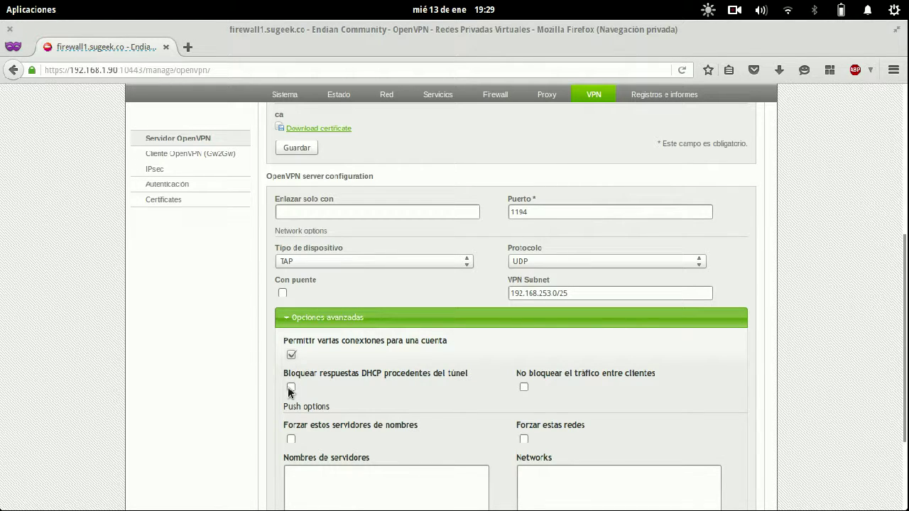
left_click(291, 389)
left_click(524, 388)
scroll(686, 348, "down", 3)
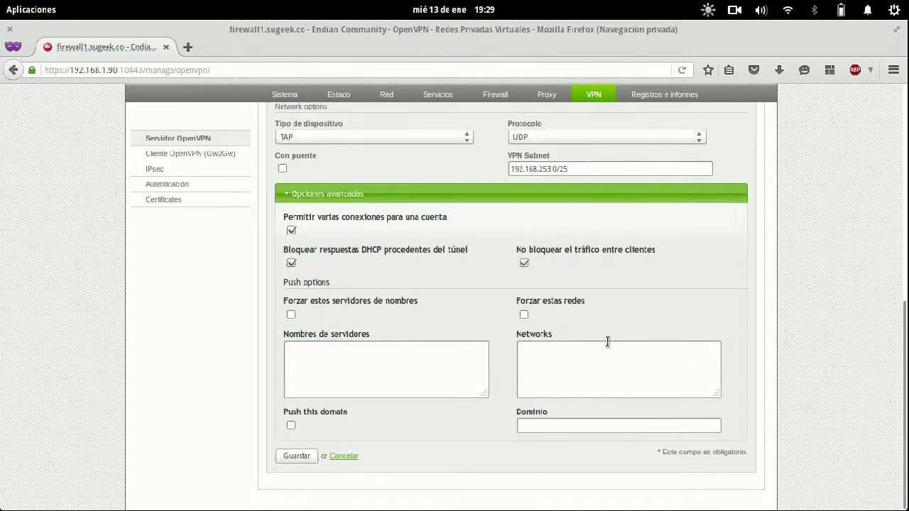
- Enter name server 192.168.252.1 and network 192.168.252.0/24 to push to clients
left_click(345, 364)
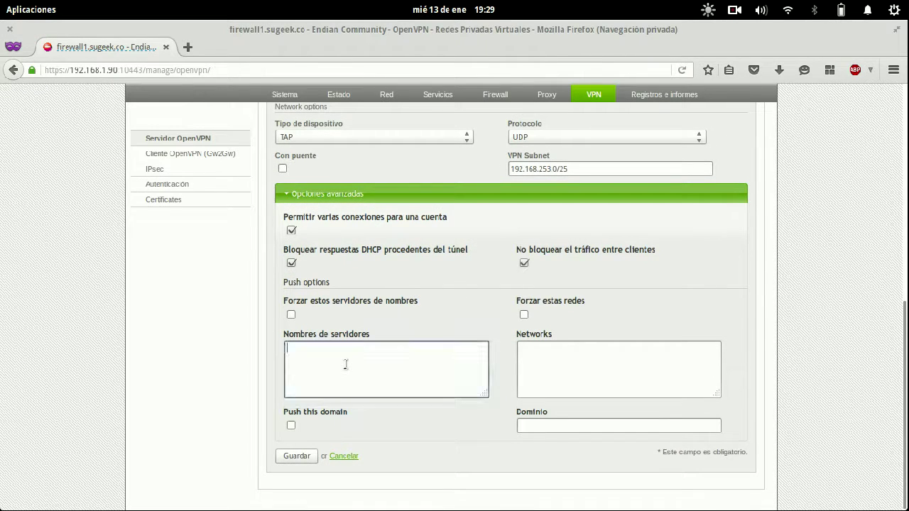
type("192.168.252.1")
key("Tab")
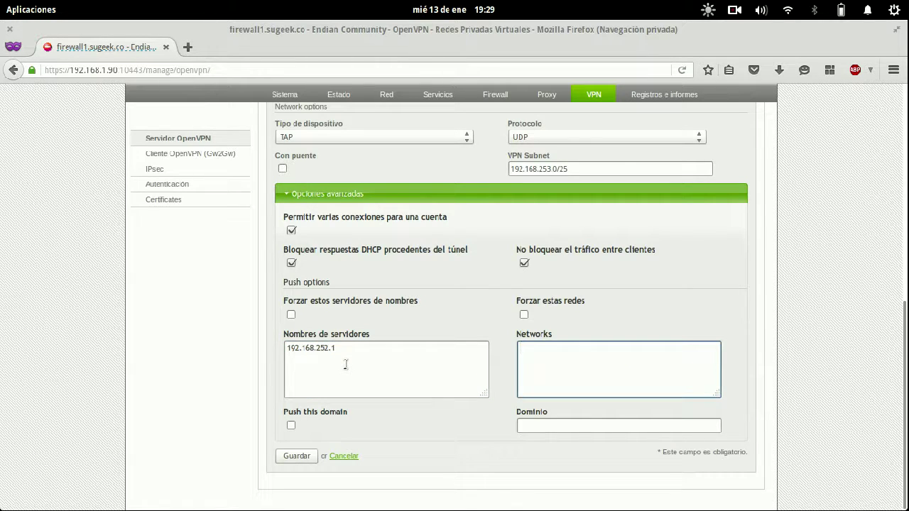
type("192.168.252.0/24")
key("ctrl+a")
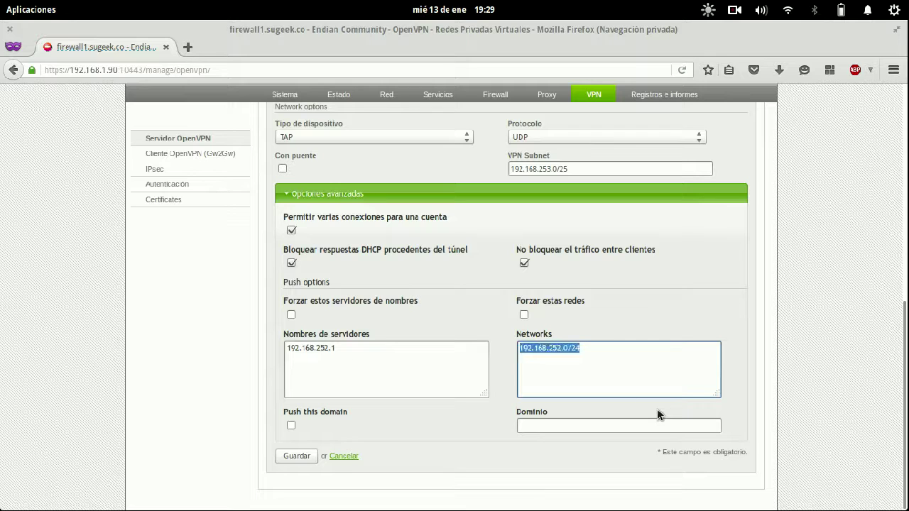
key("Right")
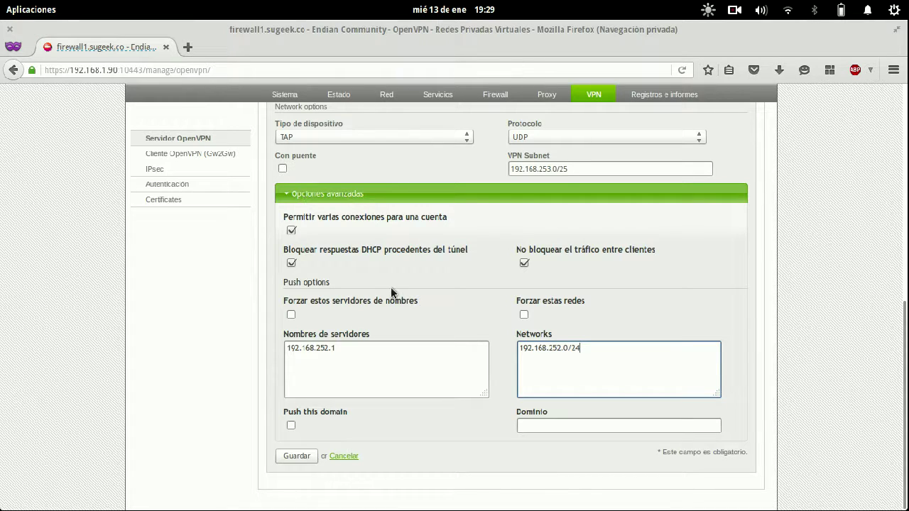
- Force the pushed name servers and networks, and push the domain sugeek.co
left_click(291, 315)
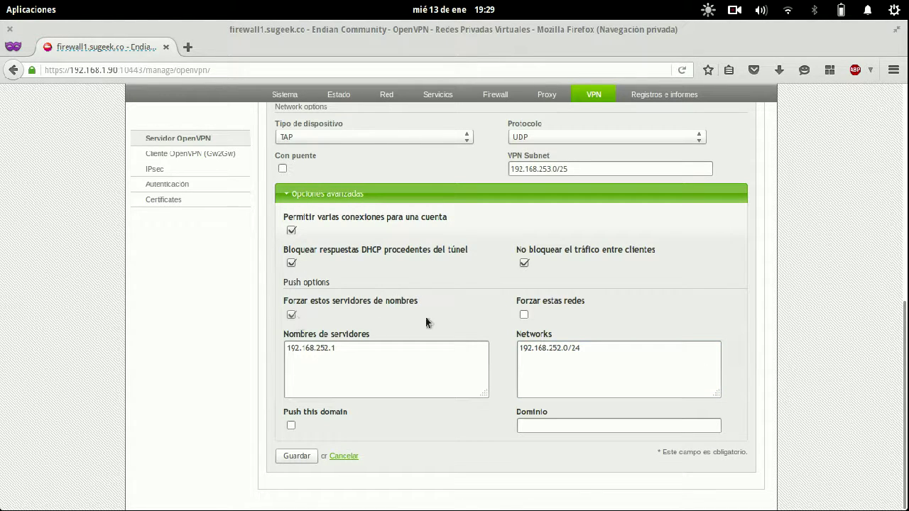
left_click(524, 314)
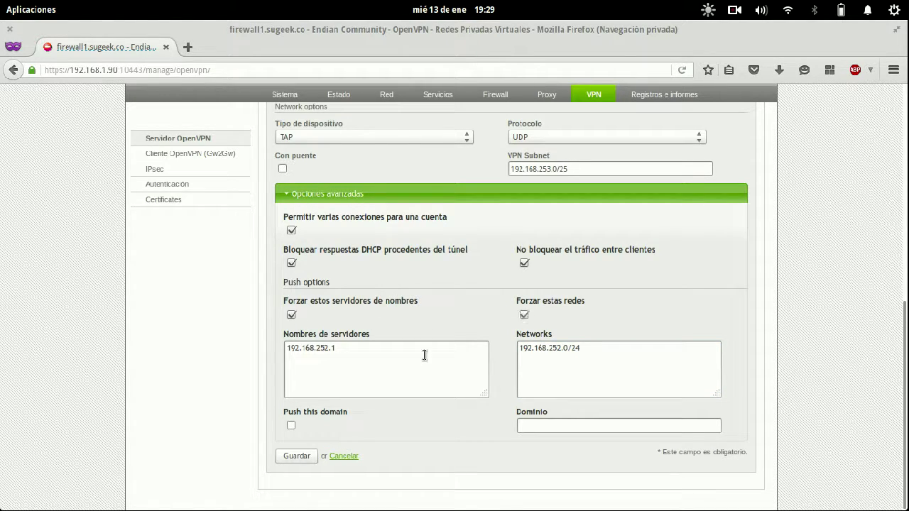
left_click(292, 425)
left_click(593, 430)
type("sugeek.co")
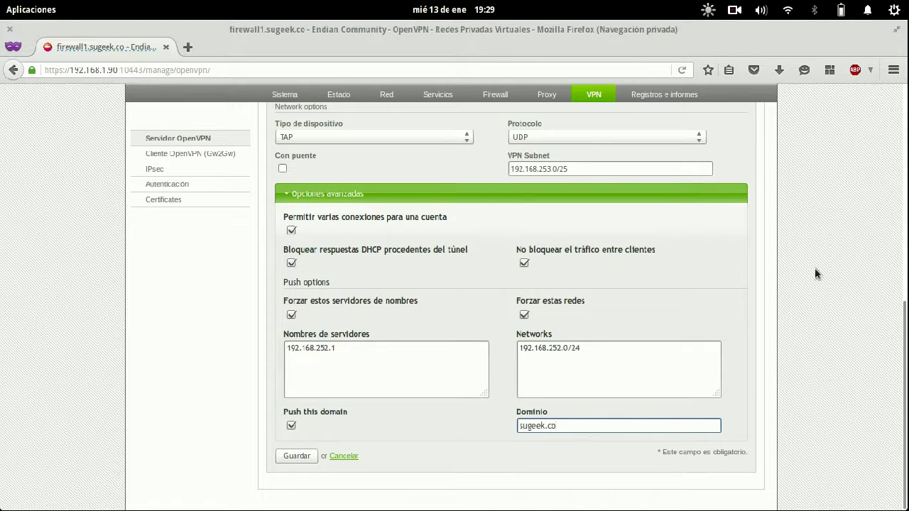
- Save the OpenVPN server settings and apply the changed configuration
scroll(814, 268, "up", 3)
scroll(815, 268, "down", 2)
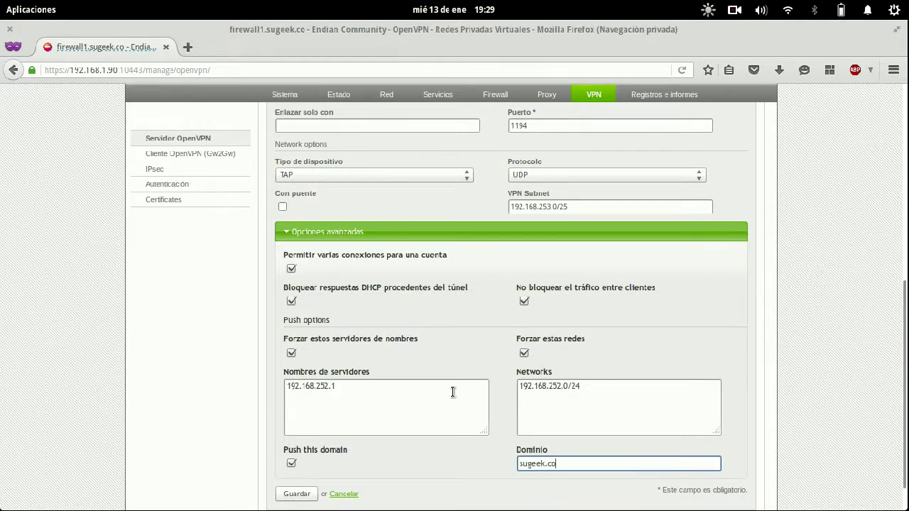
scroll(453, 392, "down", 1)
left_click(304, 457)
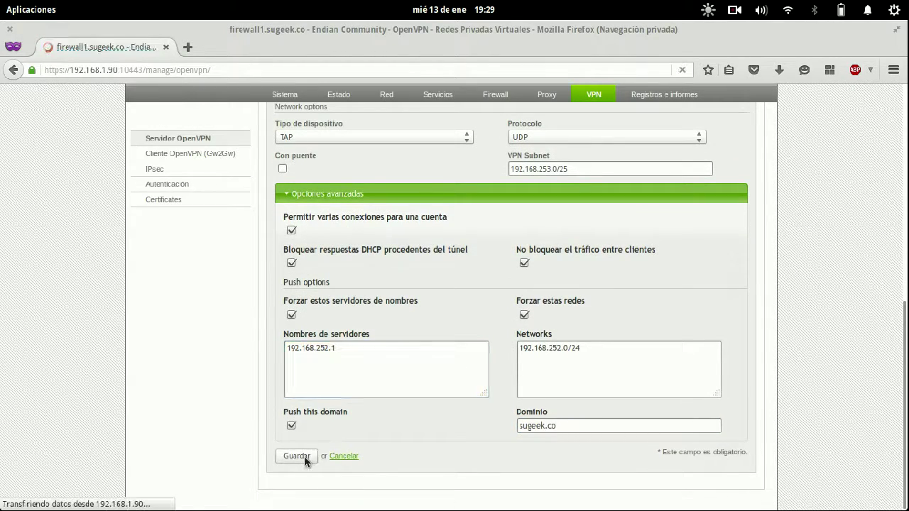
scroll(650, 355, "down", 6)
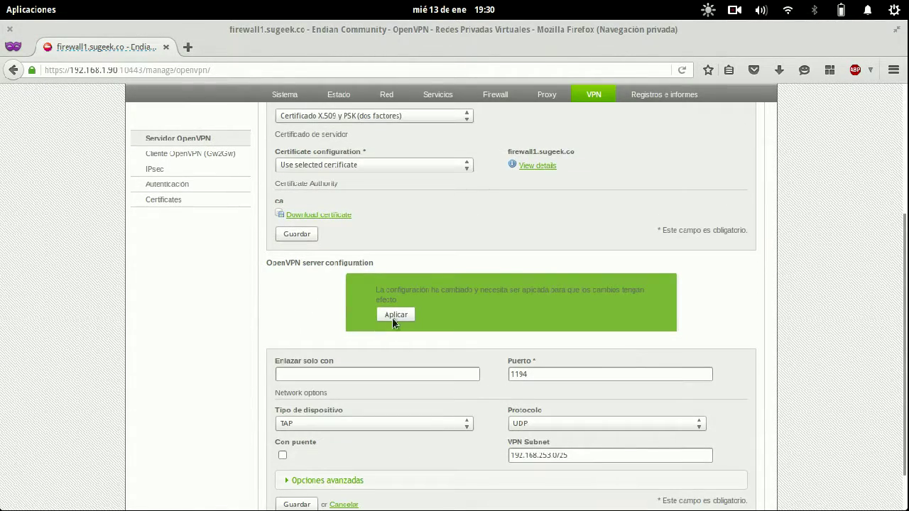
left_click(392, 317)
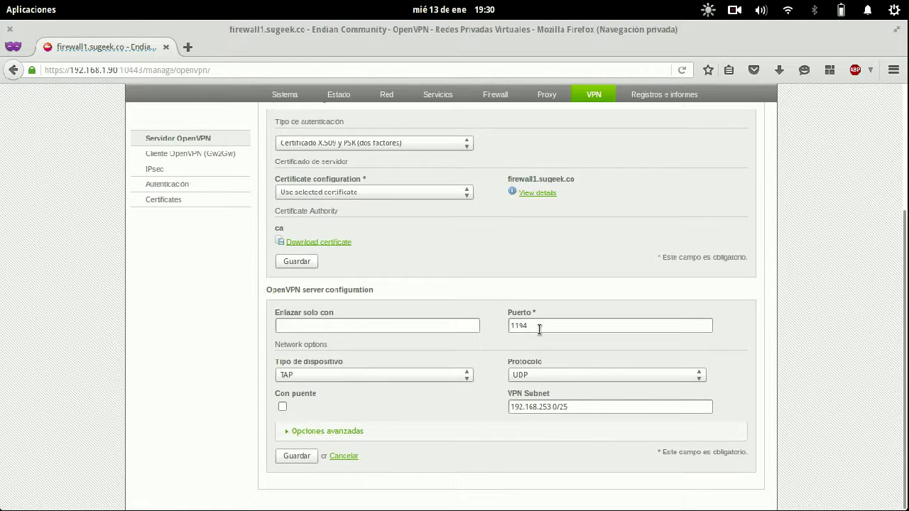
- Start a new local VPN user with a username and the note 'Soporte LVL1'
left_click(187, 185)
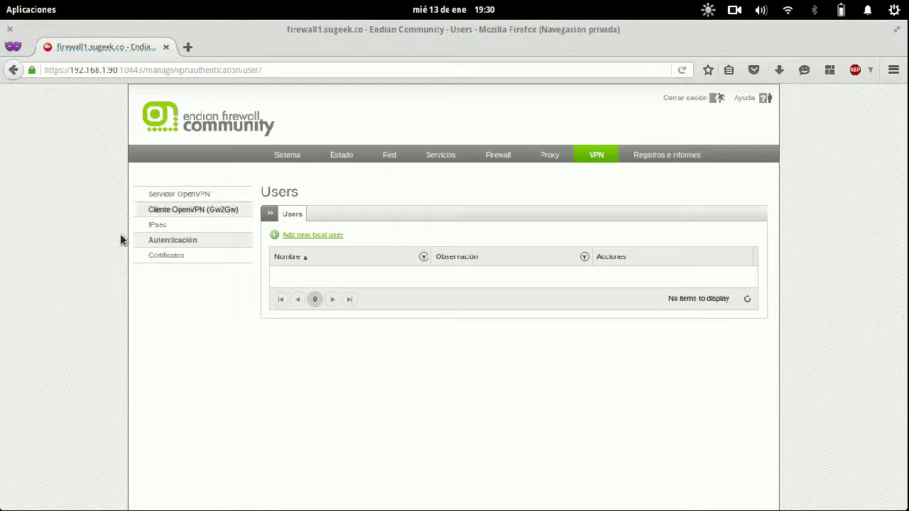
left_click(331, 237)
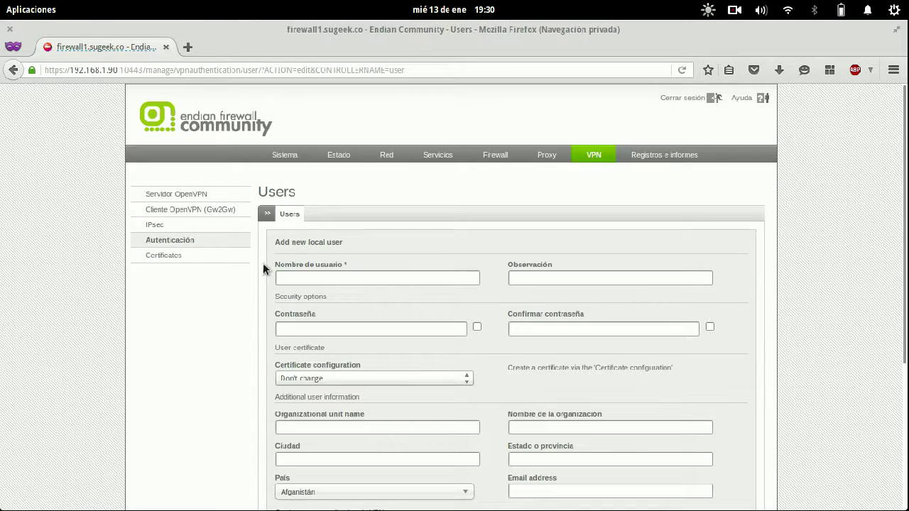
left_click(305, 277)
type("frank")
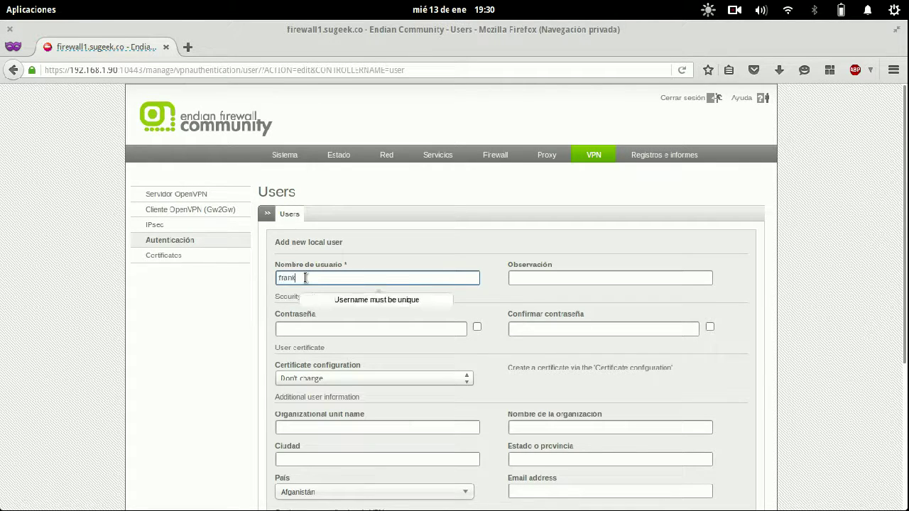
key("Tab")
type("Sopo")
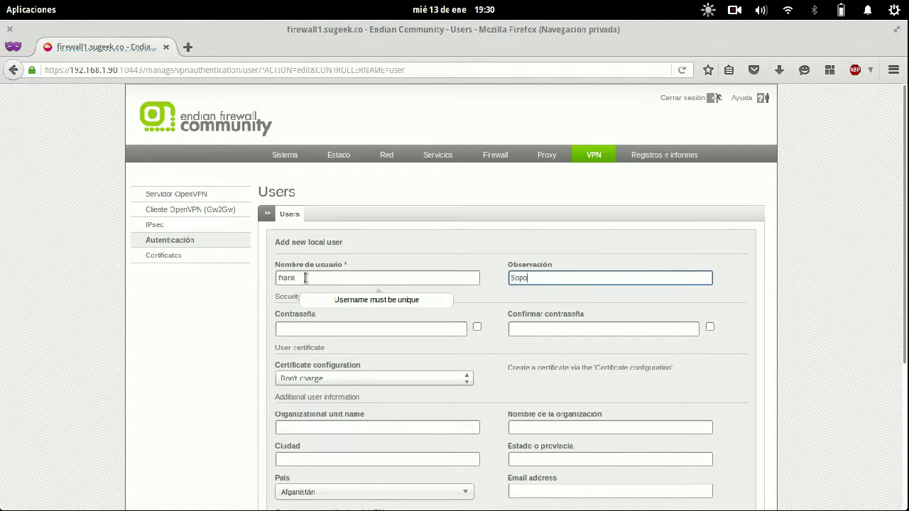
type("rte LVL1 TI")
- Enter and confirm the user's password, revealing both fields
key("Tab")
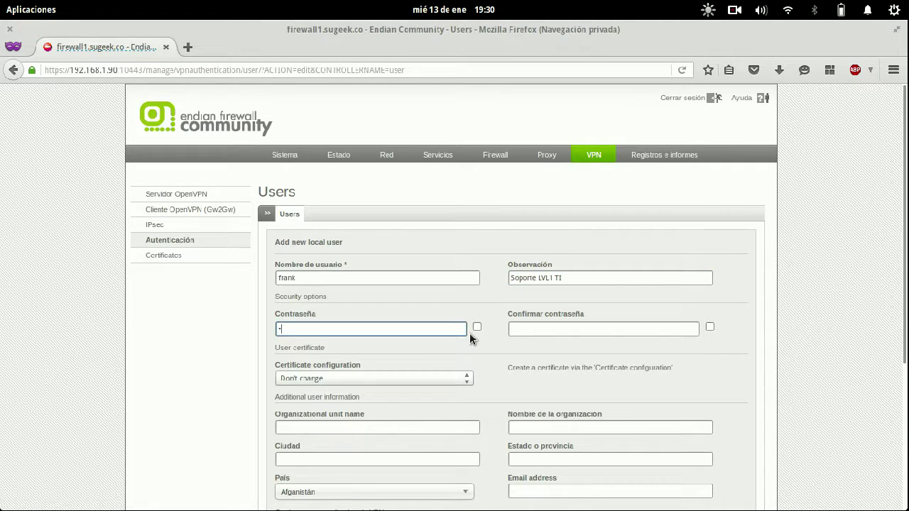
left_click(477, 327)
left_click(673, 327)
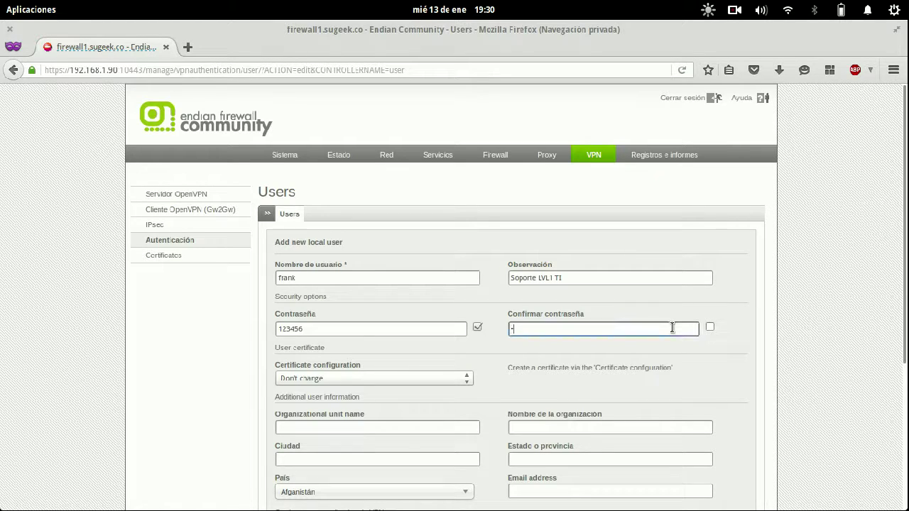
left_click(710, 326)
- Keep the certificate configuration on Don't change, add the user, and open the Certificates list
scroll(733, 315, "down", 4)
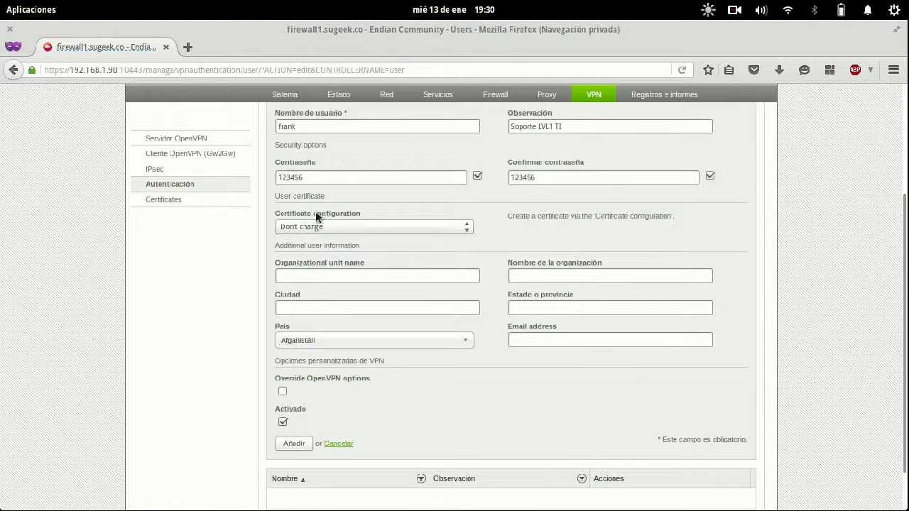
left_click(374, 227)
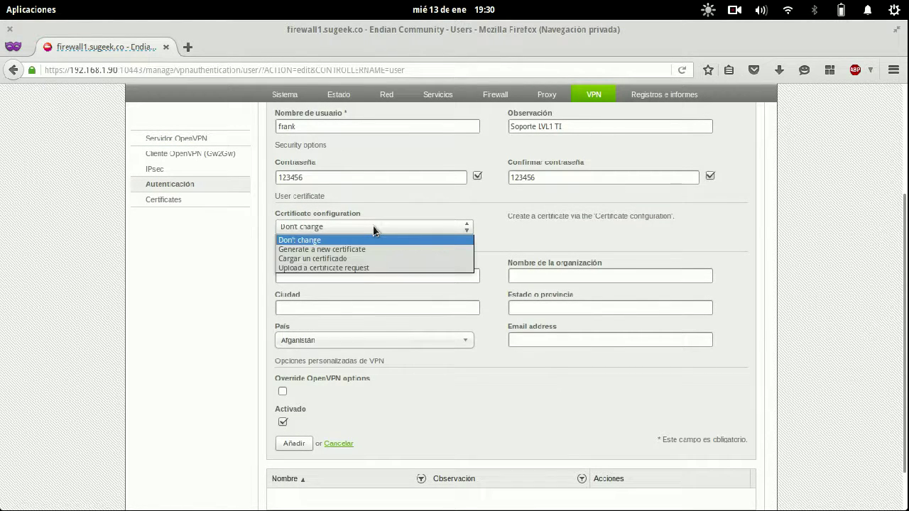
left_click(376, 249)
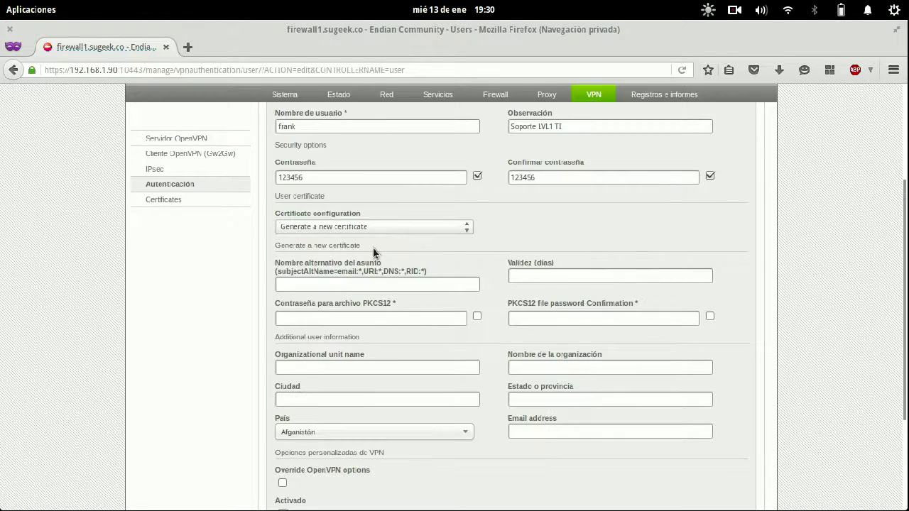
left_click(387, 232)
left_click(348, 258)
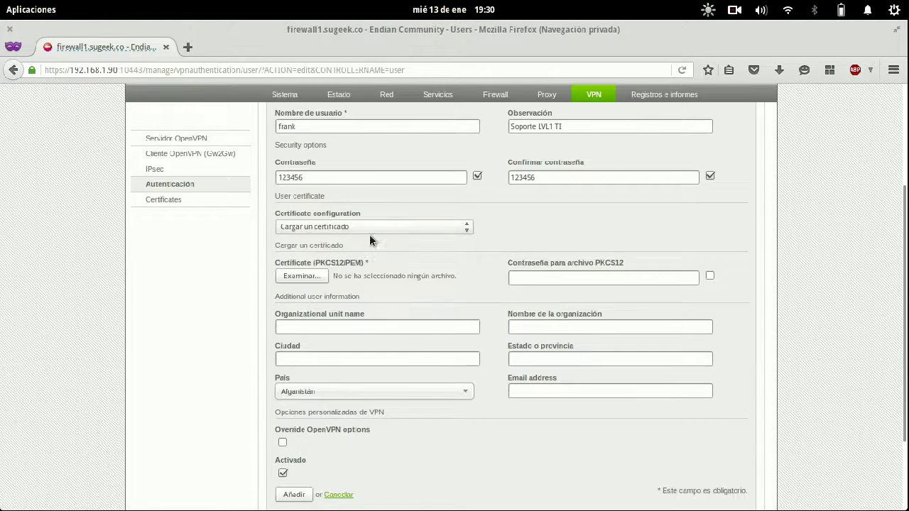
left_click(359, 228)
left_click(341, 240)
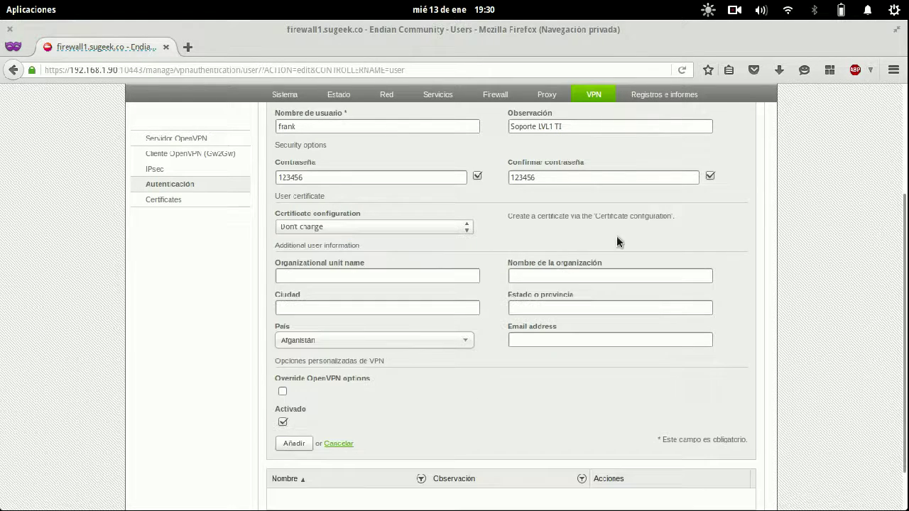
scroll(692, 239, "down", 2)
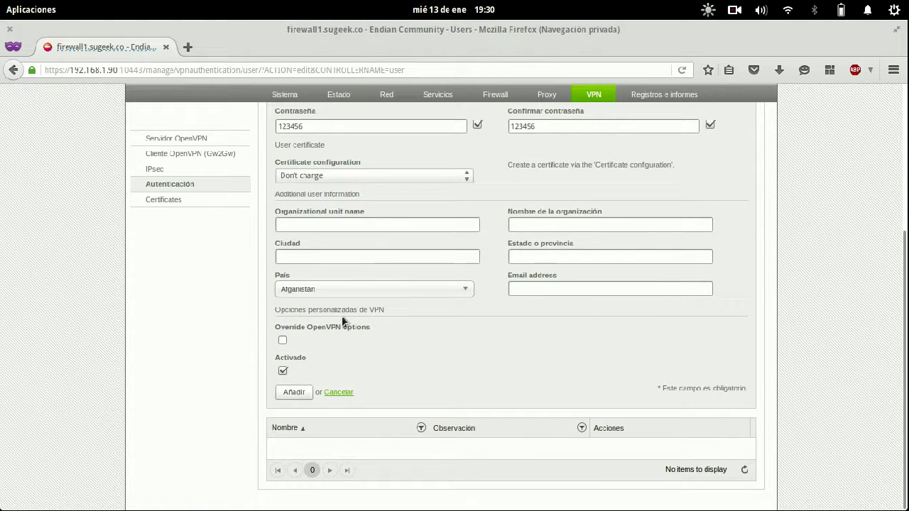
left_click(297, 390)
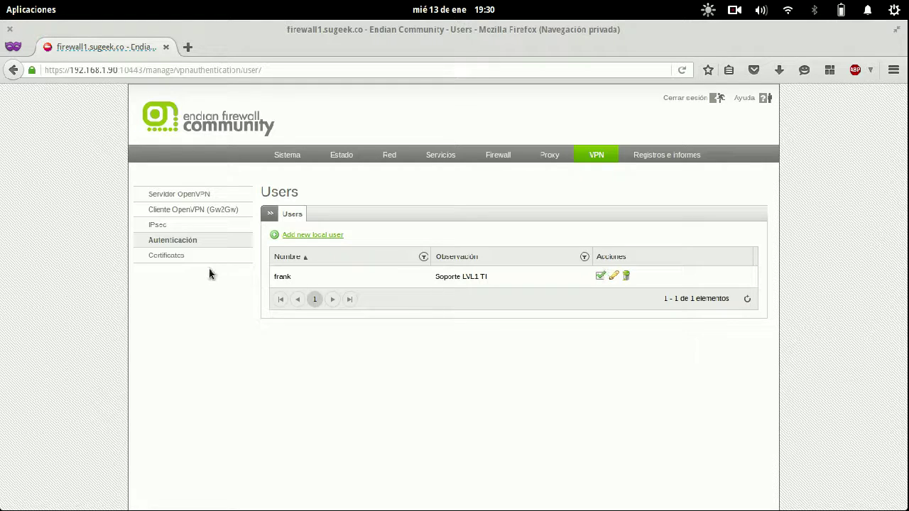
left_click(181, 257)
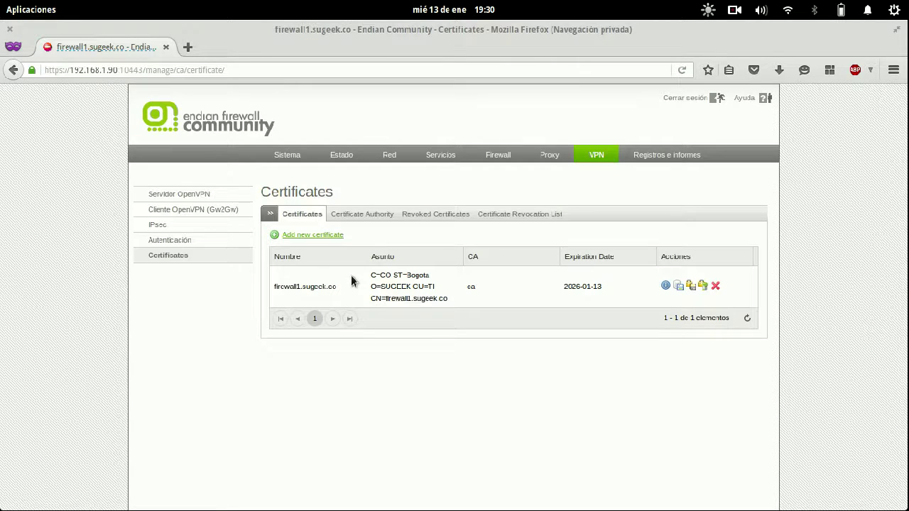
- Save the firewall1.sugeek.co certificate as firewall1.sugeek.cocert.p12, then open the OpenVPN server page
left_click(217, 242)
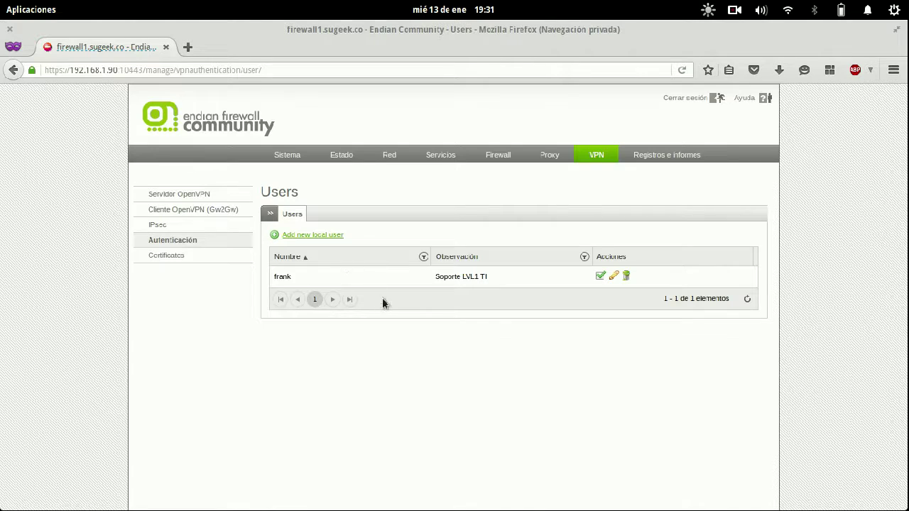
left_click(155, 257)
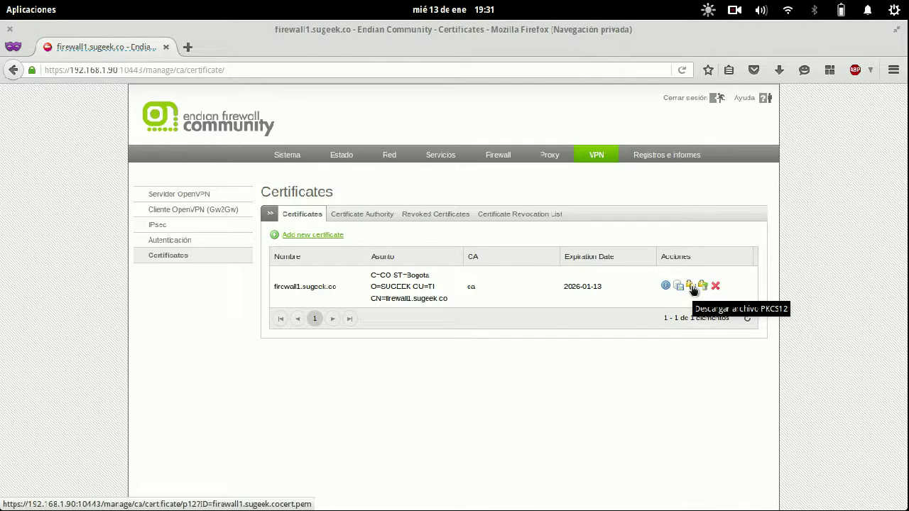
left_click(692, 287)
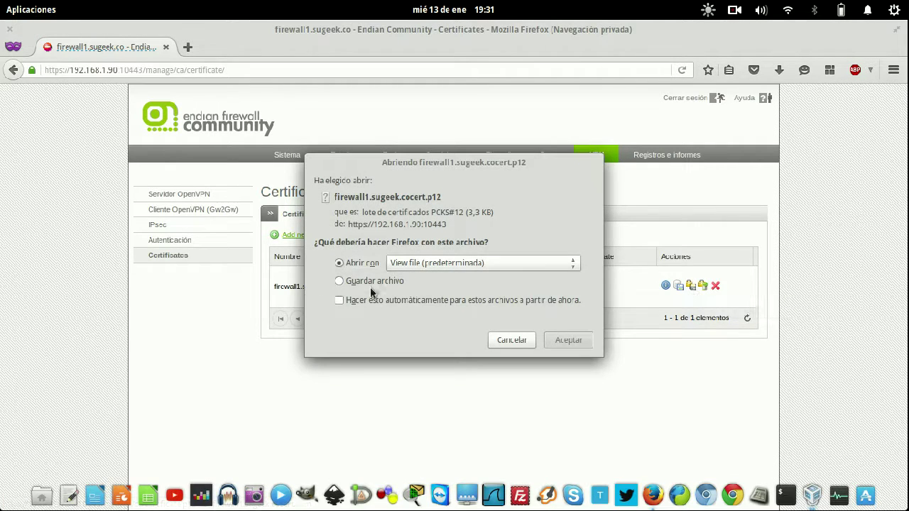
left_click(375, 282)
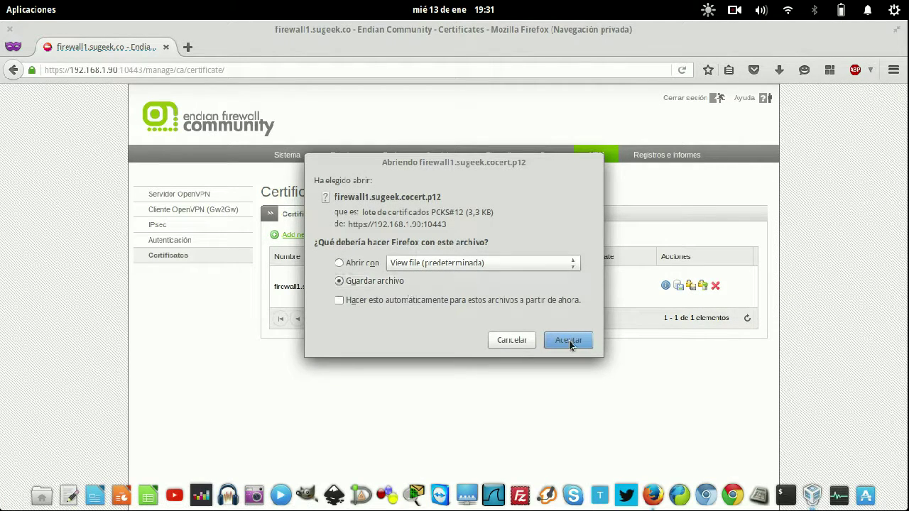
left_click(568, 341)
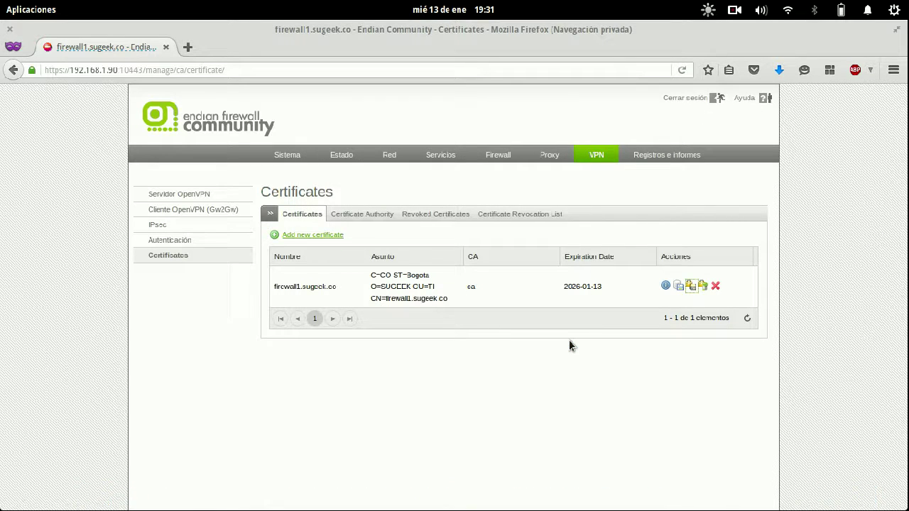
left_click(191, 195)
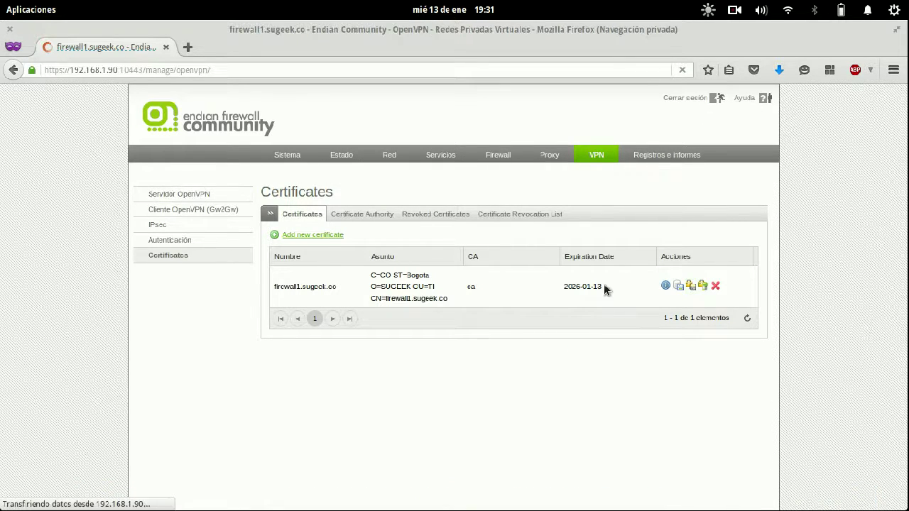
scroll(603, 283, "down", 3)
mouse_move(6, 8)
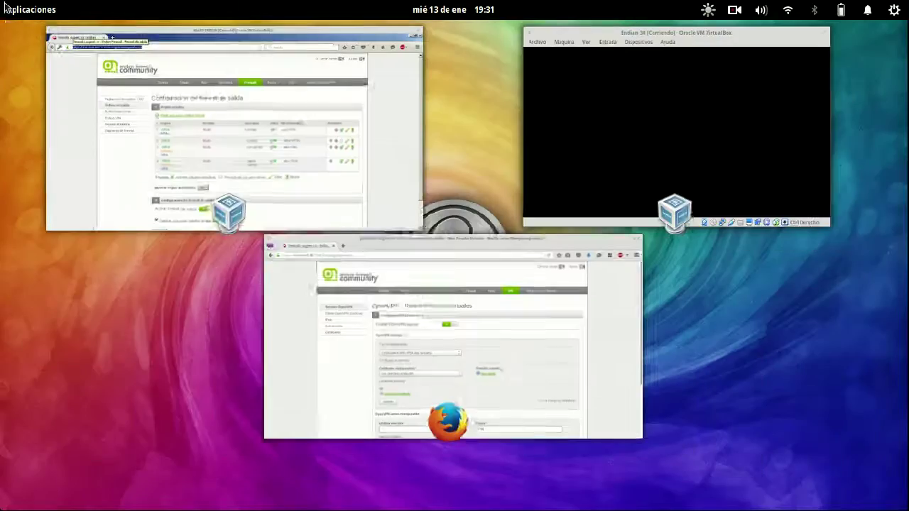
left_click(233, 123)
key("super")
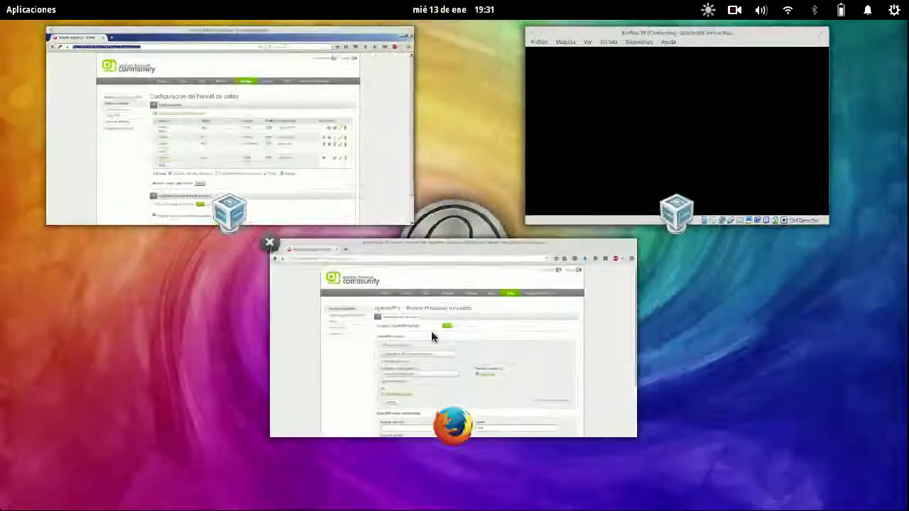
left_click(431, 331)
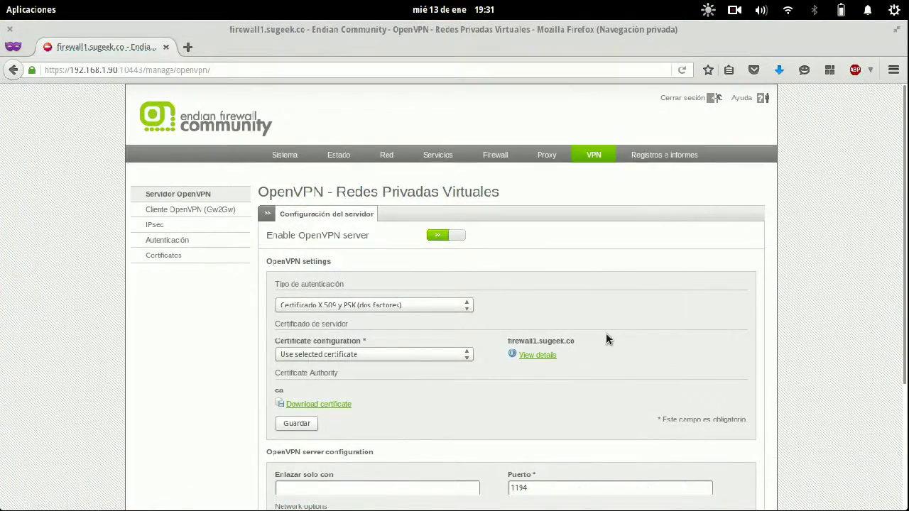
mouse_move(639, 509)
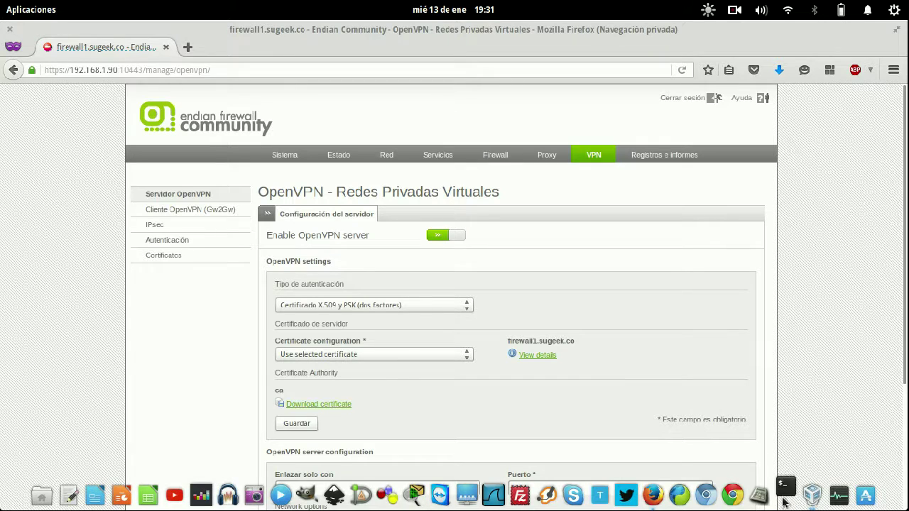
left_click(784, 501)
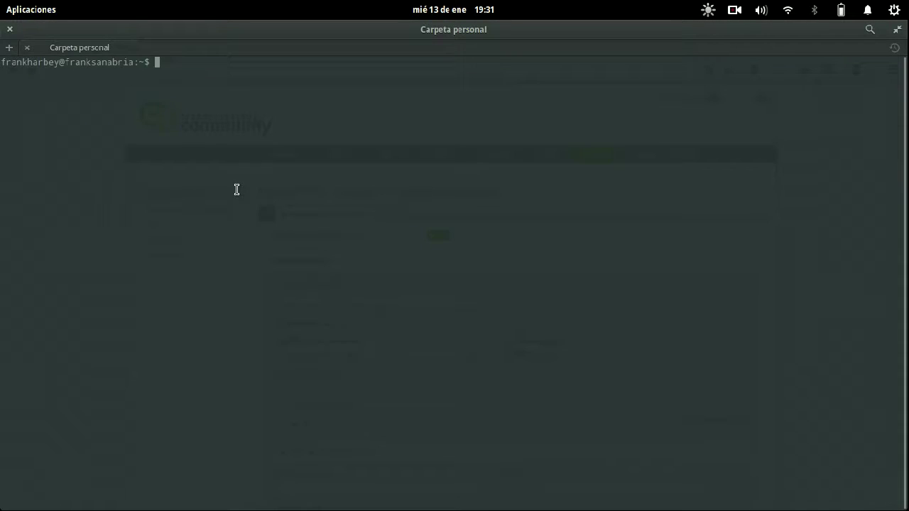
- Move into the Descargas folder and list the downloaded files
type("ls")
key("Return")
type("cd ")
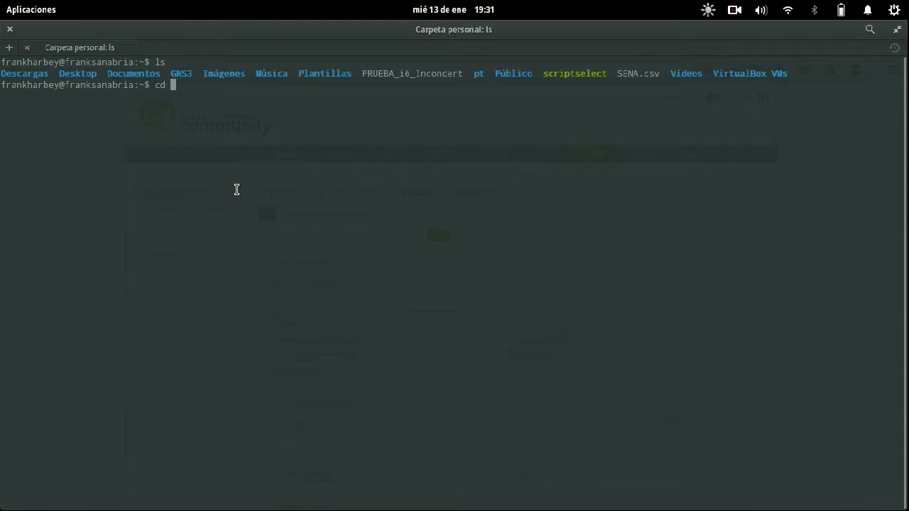
type("Descar")
key("Tab")
key("Return")
type("ls")
key("Return")
- Copy BPM.ovpn to a new file SUGEEK.ovpn
type("nano")
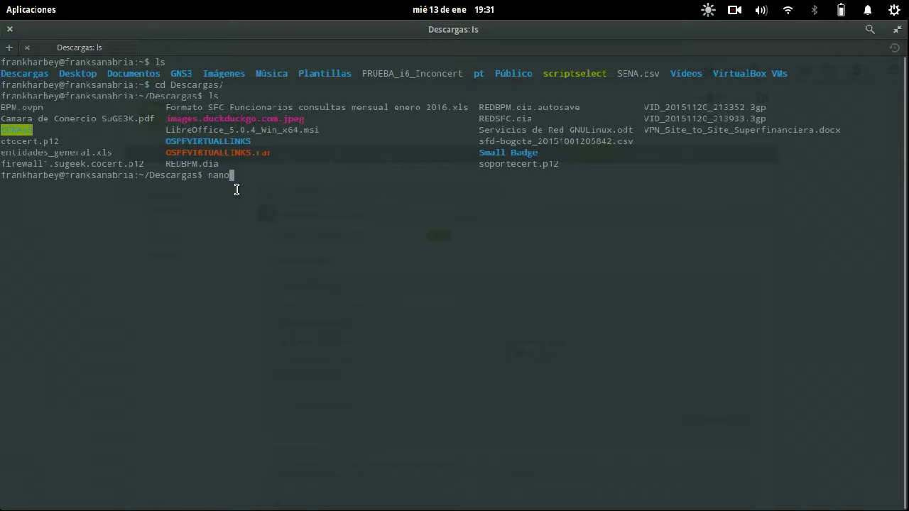
key("BackSpace")
key("BackSpace")
key("BackSpace")
key("BackSpace")
type("cp BP")
key("Tab")
type("SUGEEK.OV")
key("BackSpace")
key("BackSpace")
type("ovpn")
key("Return")
- Edit SUGEEK.ovpn in nano so its remote server is 192.168.1.90, then return to Firefox
type("nano SU")
key("Tab")
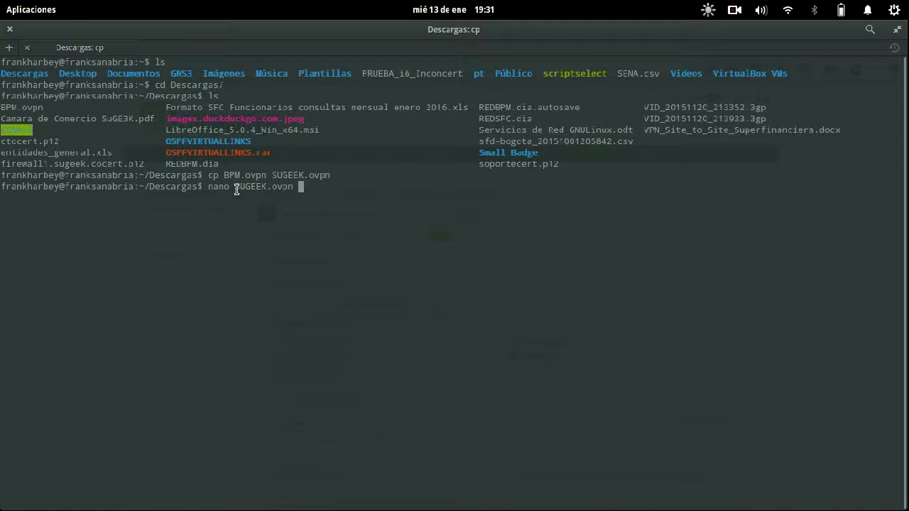
key("Return")
key("Down")
key("Down")
key("Down")
key("End")
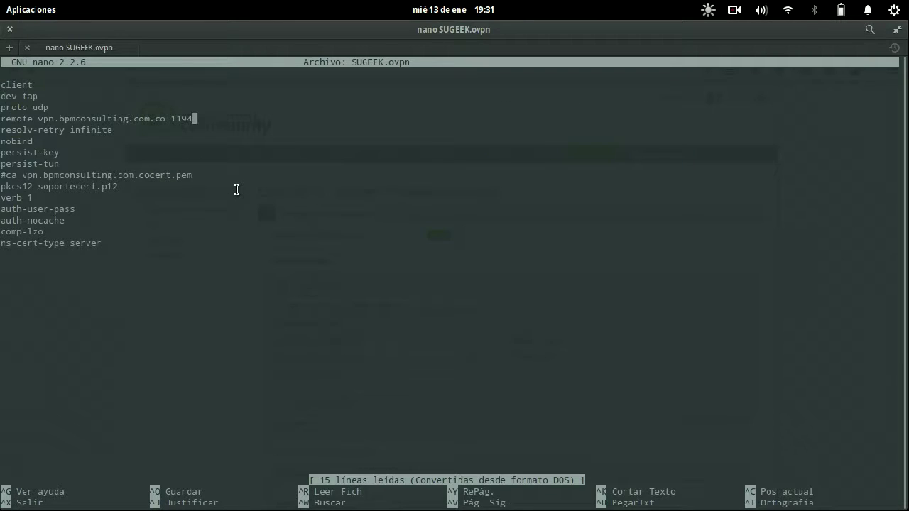
key("BackSpace")
key("BackSpace")
key("BackSpace")
key("BackSpace")
key("BackSpace")
key("BackSpace")
key("BackSpace")
key("BackSpace")
key("BackSpace")
key("BackSpace")
key("BackSpace")
key("BackSpace")
key("BackSpace")
key("BackSpace")
key("BackSpace")
key("BackSpace")
key("BackSpace")
key("BackSpace")
key("BackSpace")
key("BackSpace")
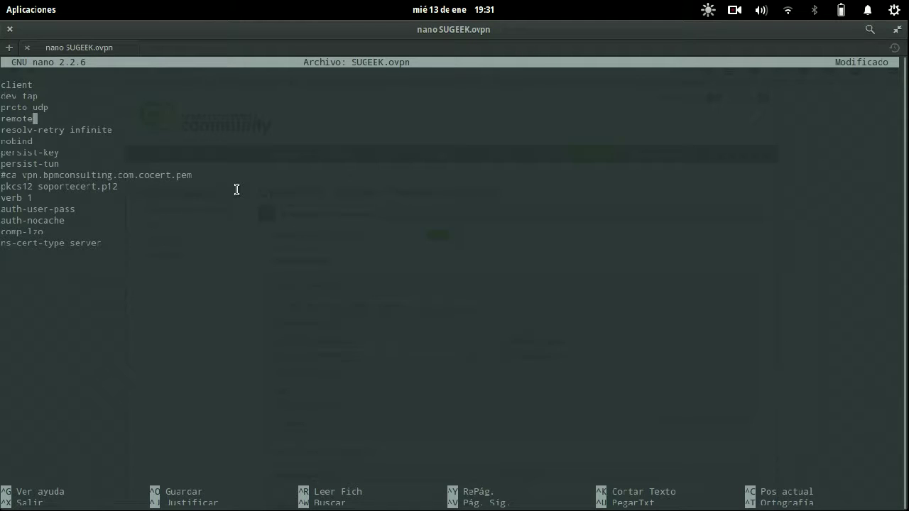
type("192.168.")
type("1.90")
mouse_move(108, 118)
left_mouse_down()
mouse_move(203, 116)
mouse_move(159, 106)
mouse_move(160, 118)
mouse_move(116, 122)
left_mouse_up()
type("192.168.1.")
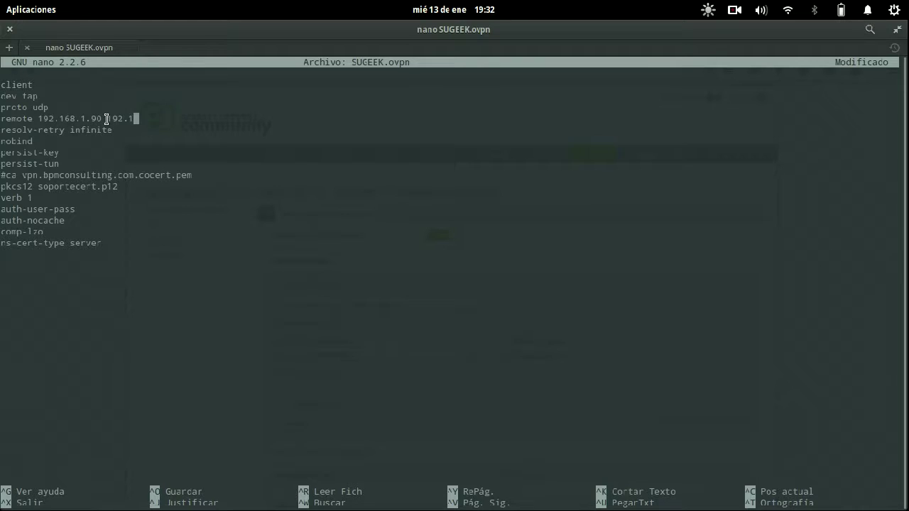
type("9")
key("BackSpace")
key("BackSpace")
key("BackSpace")
key("BackSpace")
key("BackSpace")
key("BackSpace")
key("BackSpace")
key("BackSpace")
key("BackSpace")
key("BackSpace")
key("BackSpace")
key("BackSpace")
mouse_move(53, 87)
left_mouse_down()
mouse_move(23, 84)
mouse_move(43, 95)
mouse_move(6, 96)
left_mouse_up()
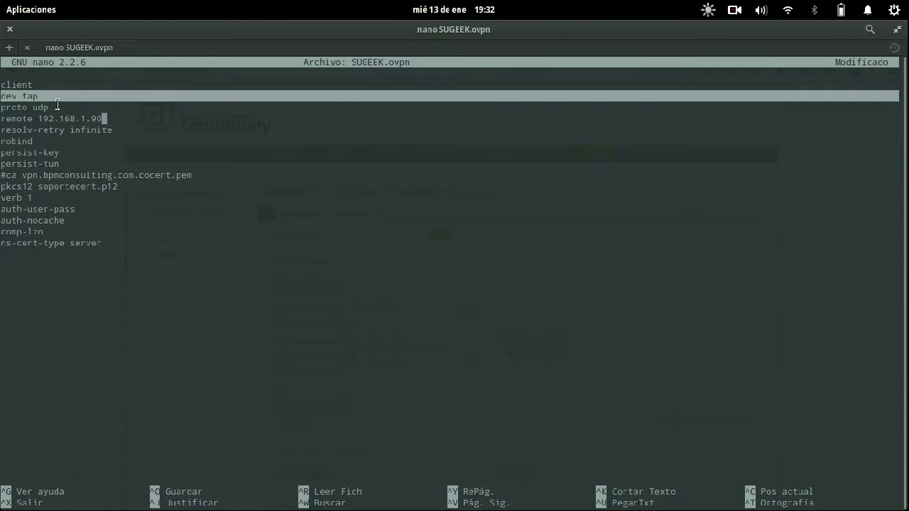
key("alt+Tab")
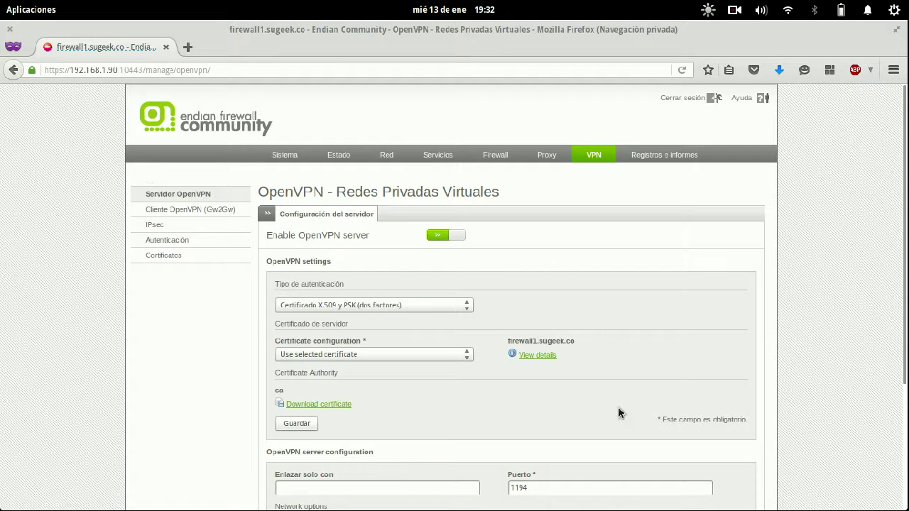
- Check the server's TAP device, UDP protocol and port 1194, then return to the nano editor
scroll(639, 405, "down", 4)
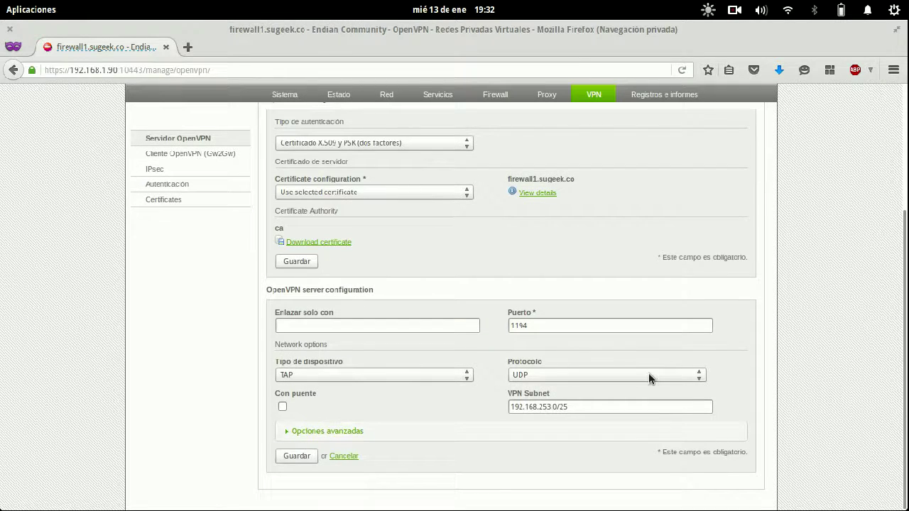
key("alt+Tab")
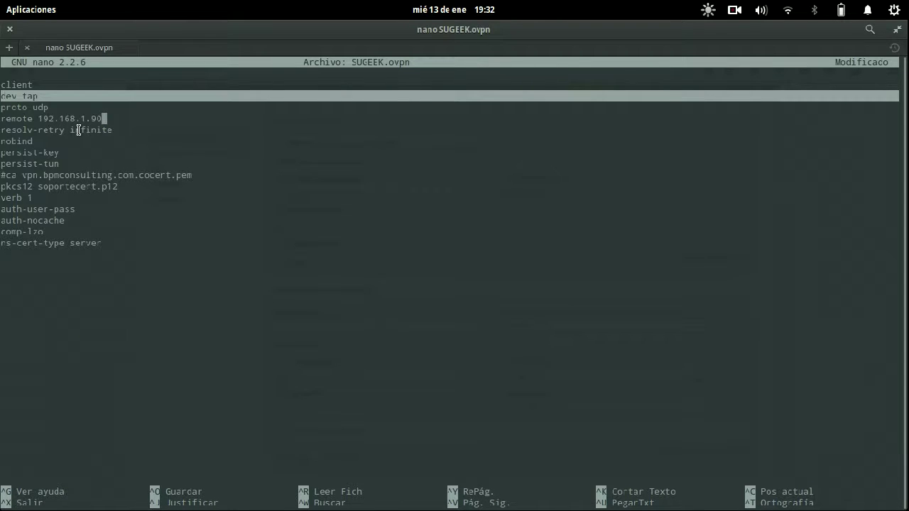
- Delete the commented #ca line and the old soportecert name from the pkcs12 line
left_click(18, 142)
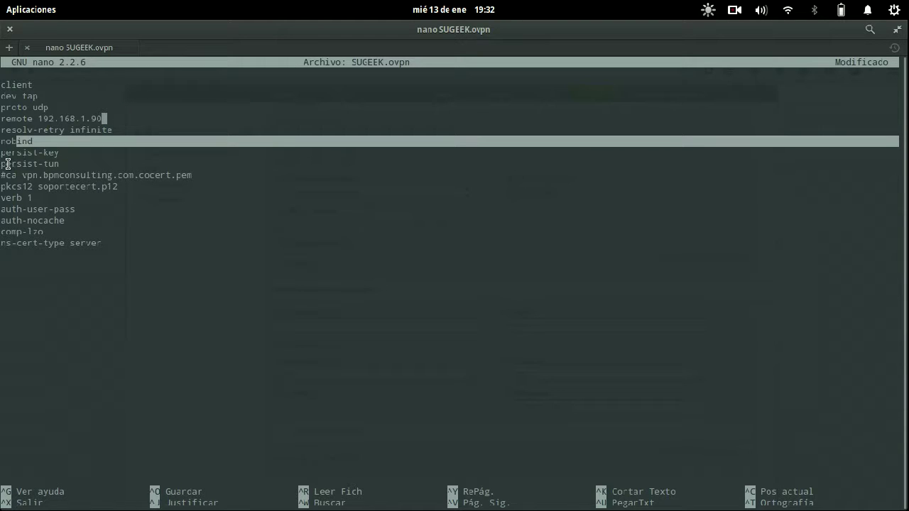
left_click_drag(3, 164, 81, 166)
left_click(63, 152)
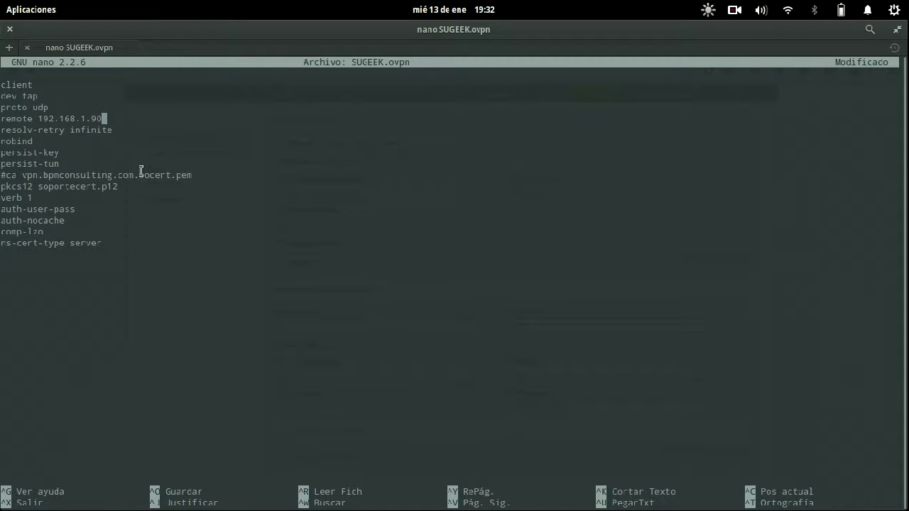
key("Down")
key("Down")
key("Down")
key("Down")
key("Down")
key("End")
key("Home")
key("ctrl+k")
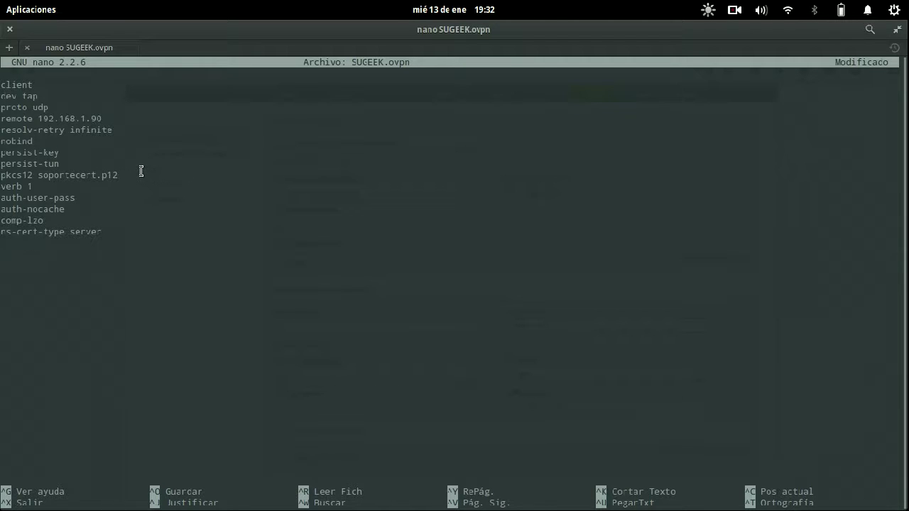
key("End")
key("Left")
key("Left")
key("Left")
key("Left")
key("BackSpace")
key("BackSpace")
key("BackSpace")
key("BackSpace")
key("BackSpace")
key("BackSpace")
key("BackSpace")
key("BackSpace")
key("BackSpace")
key("BackSpace")
key("BackSpace")
key("End")
- In a new terminal tab, list Descargas and copy the firewall1.sugeek.cocert.p12 file name
key("ctrl+shift+t")
type("l")
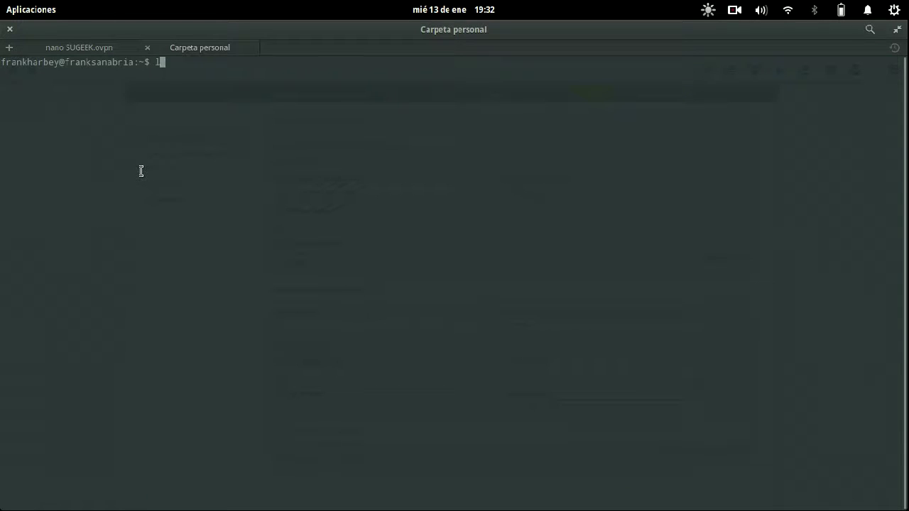
type("s")
key("Return")
type("cd Desc")
key("Tab")
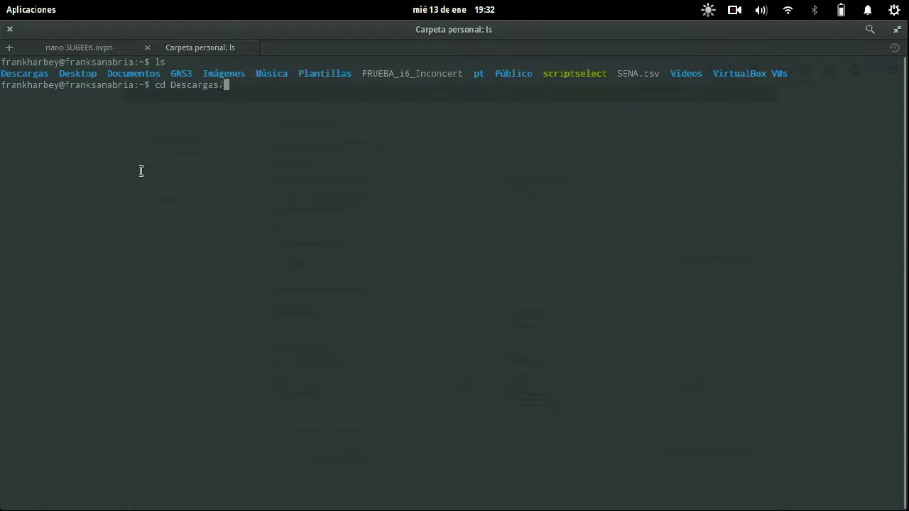
key("Return")
type("ls")
key("Return")
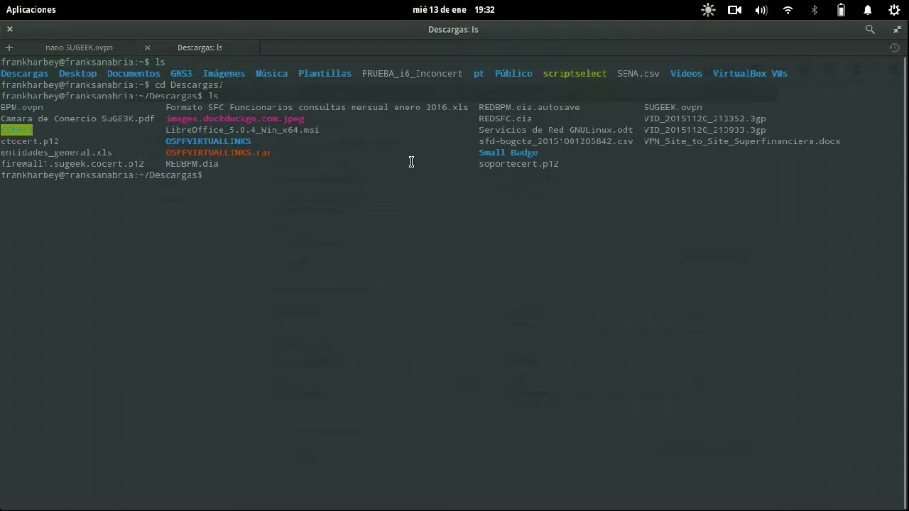
left_click_drag(145, 164, 7, 161)
right_click(19, 160)
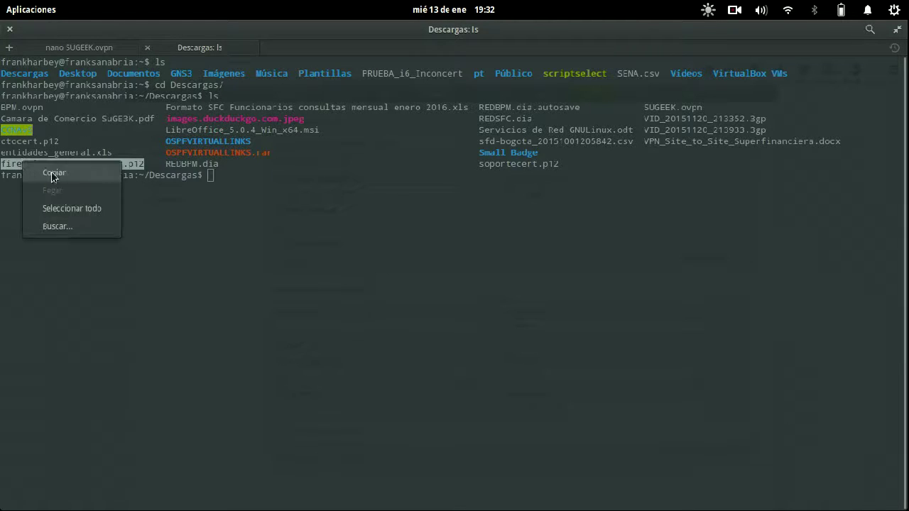
left_click(48, 171)
left_click(240, 174)
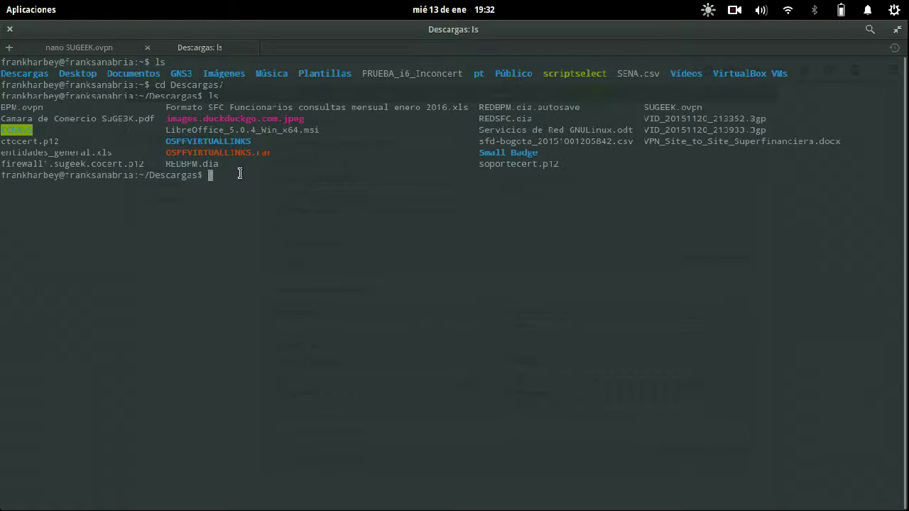
- Paste the certificate name into the pkcs12 line and change verb 1 to 5
key("ctrl+Page_Up")
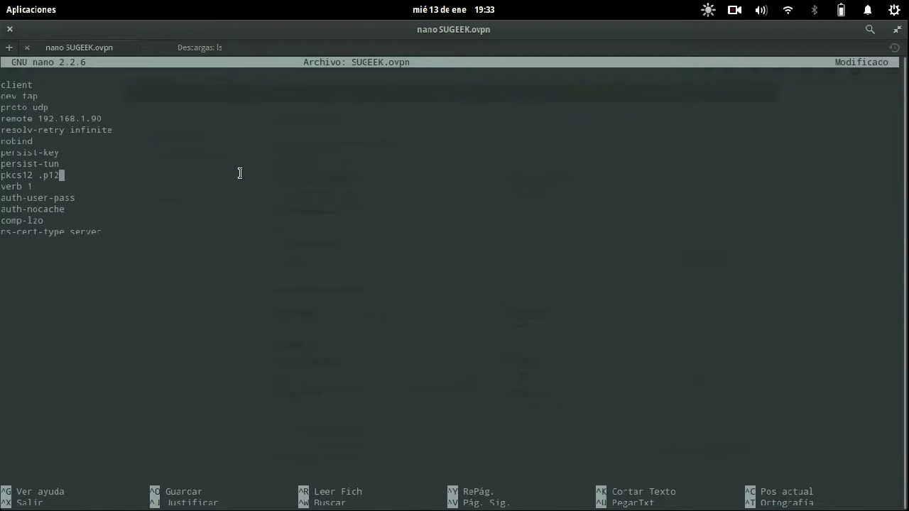
key("Left")
key("Left")
key("Left")
key("Left")
key("ctrl+shift+v")
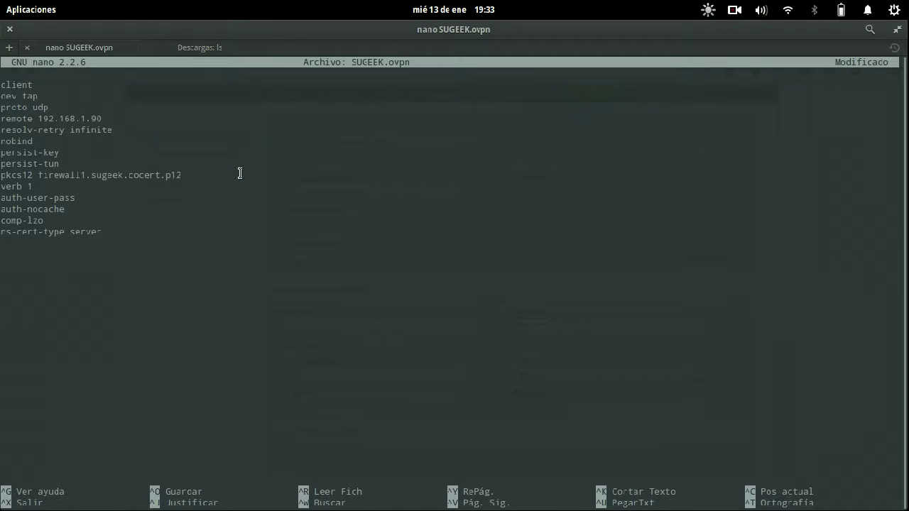
key("Down")
key("BackSpace")
type("5")
- Save SUGEEK.ovpn, exit nano, and begin typing the sudo openvpn command
key("Down")
key("Down")
key("Down")
key("Up")
key("End")
key("ctrl+o")
key("Return")
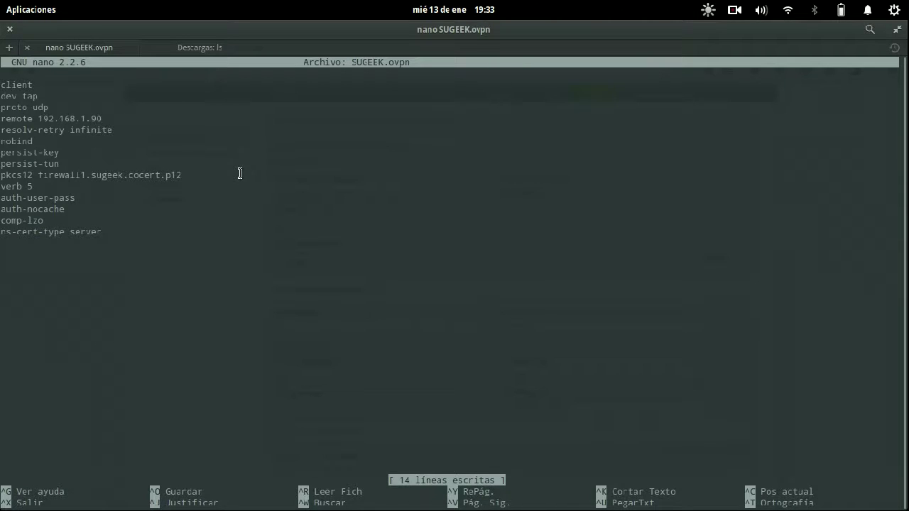
key("ctrl+x")
type("sudo ")
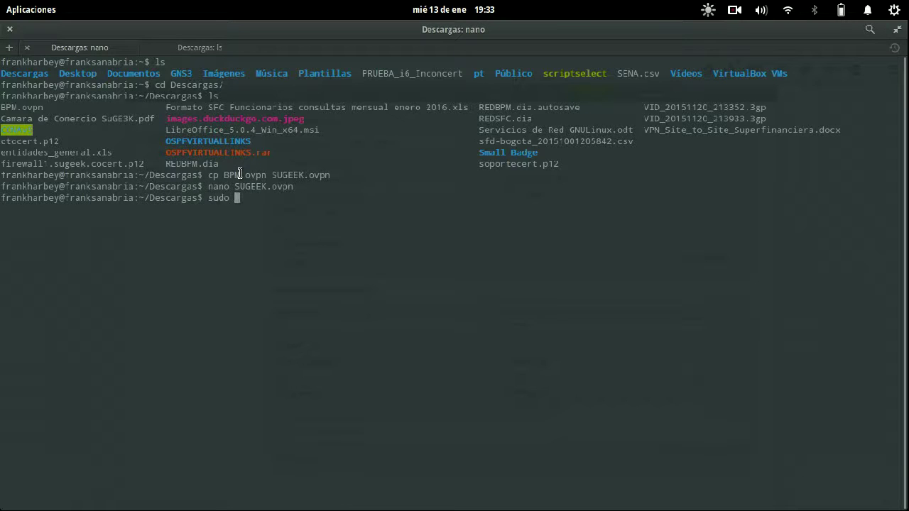
type("openvpn")
- Run openvpn with --config SUGEEK.ovpn, authenticate with sudo and VPN credentials, and mark the TLS error
type("--config SUGEEK.ovpn")
key("Return")
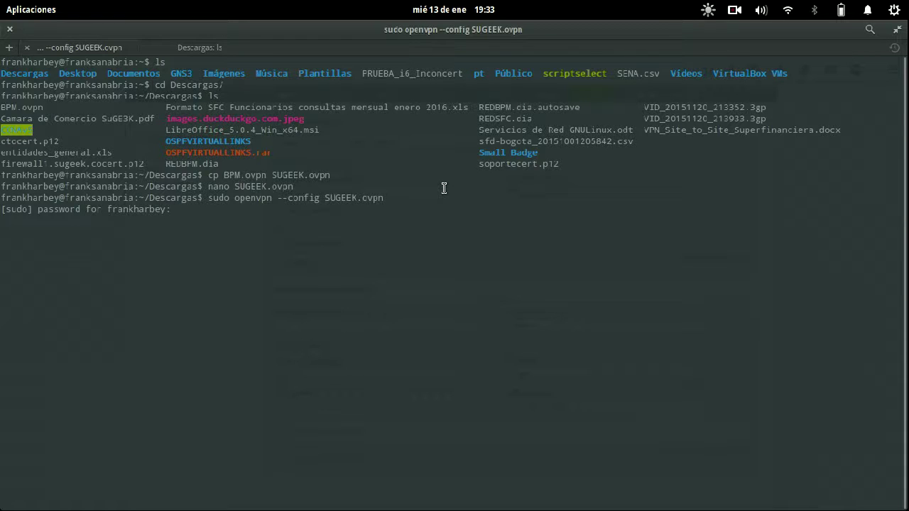
key("Return")
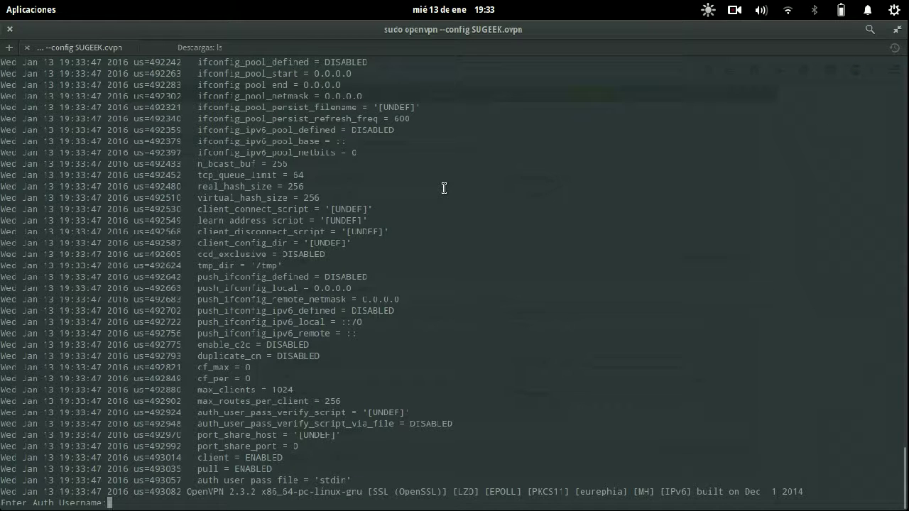
type("frank")
key("Return")
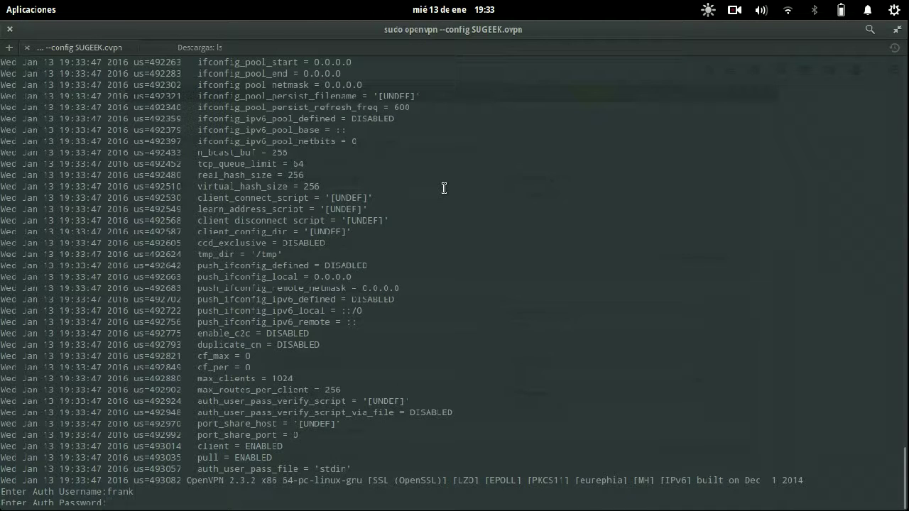
key("Return")
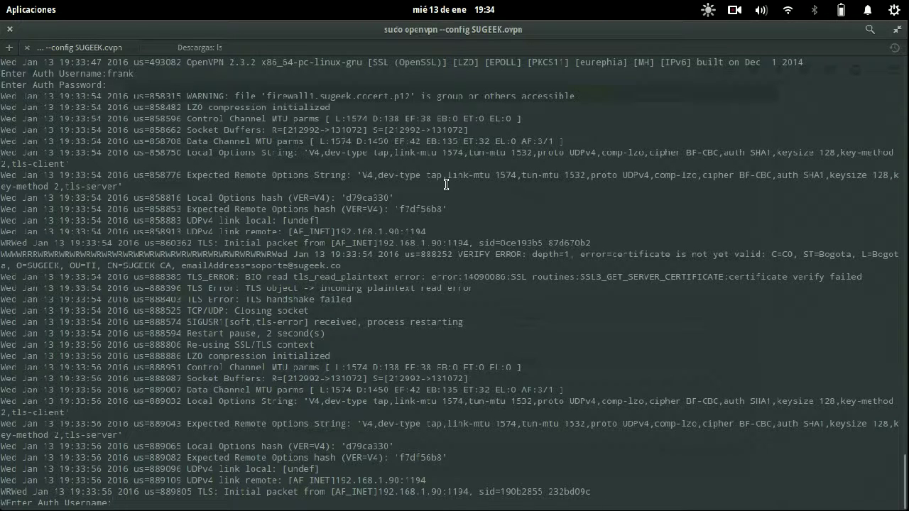
left_click_drag(200, 291, 492, 293)
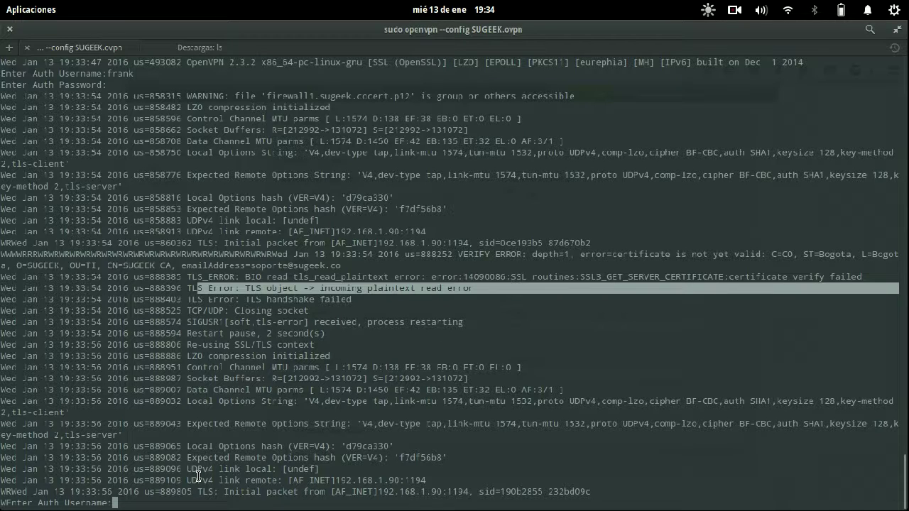
- Re-enter the VPN credentials, inspect the 'certificate is not yet valid' error, and return to the firewall
type("frank")
key("Return")
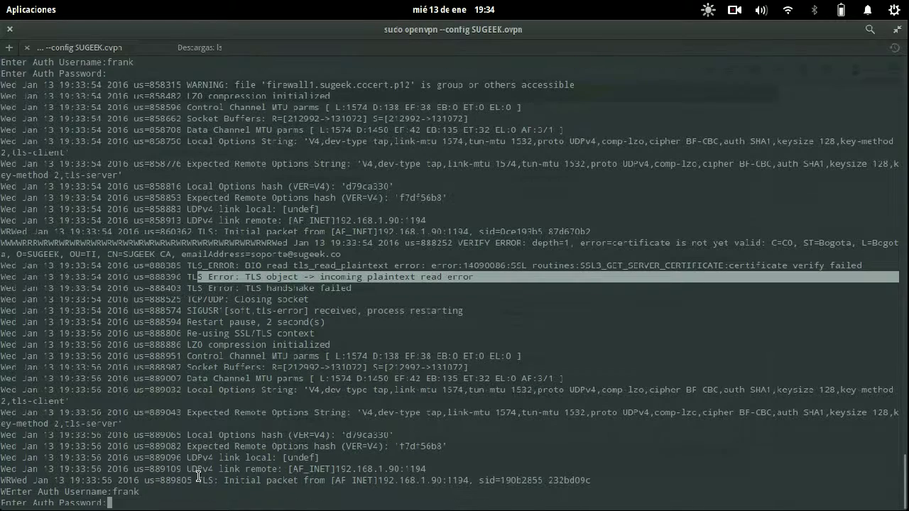
key("Return")
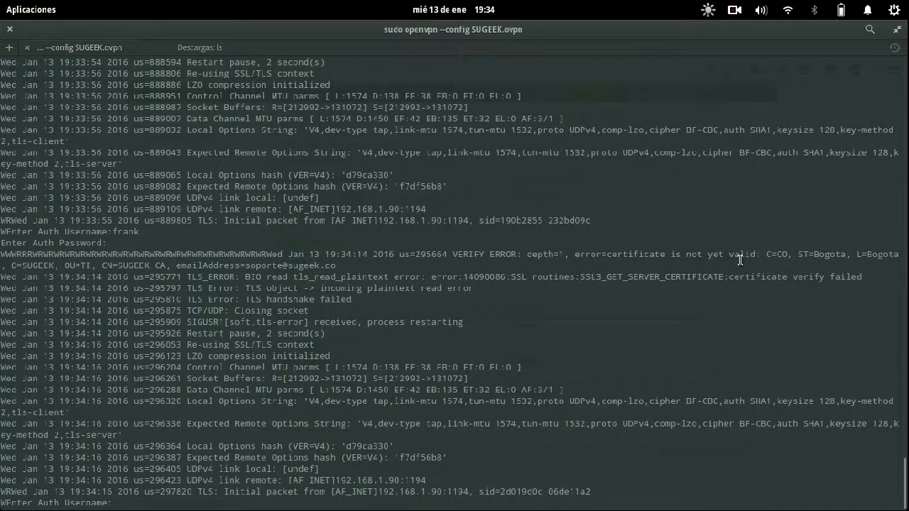
double_click(781, 254)
left_click(743, 297)
key("alt+Tab")
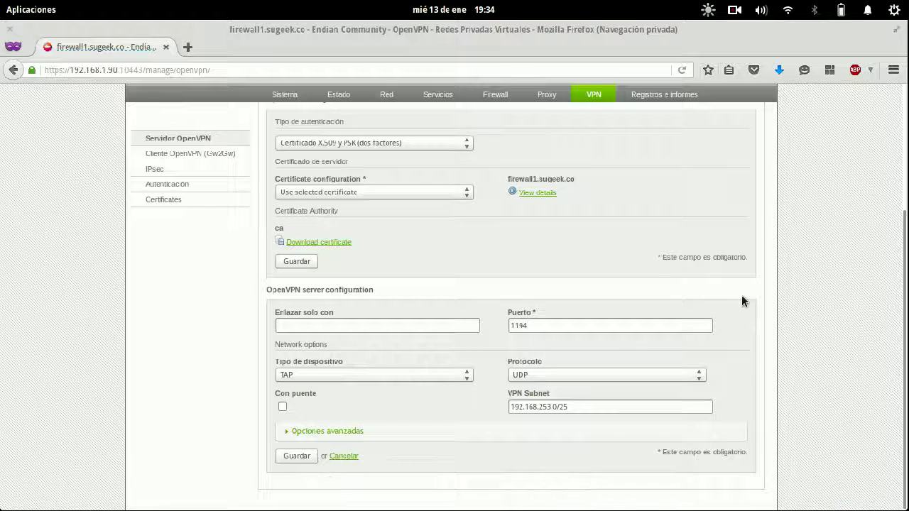
- Open Certificates, start a new certificate form, then cancel back to the firewall1.sugeek.co list
left_click(176, 204)
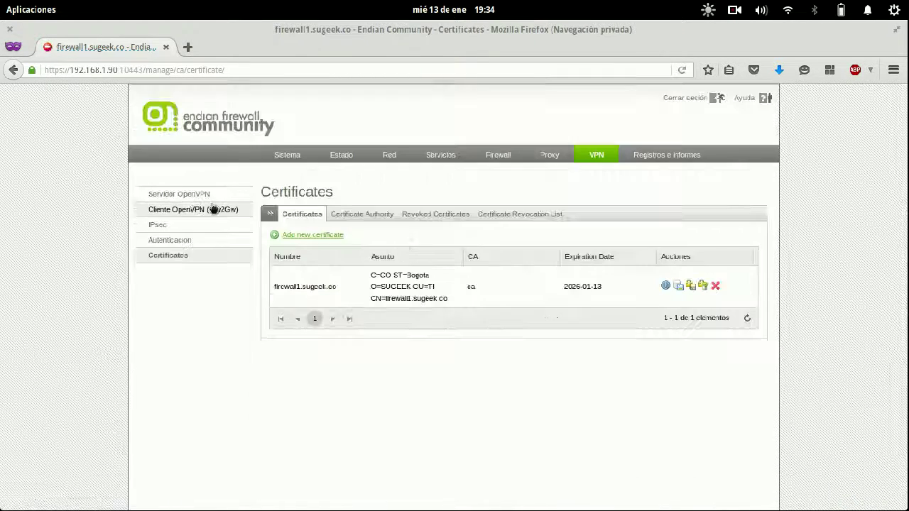
left_click(308, 235)
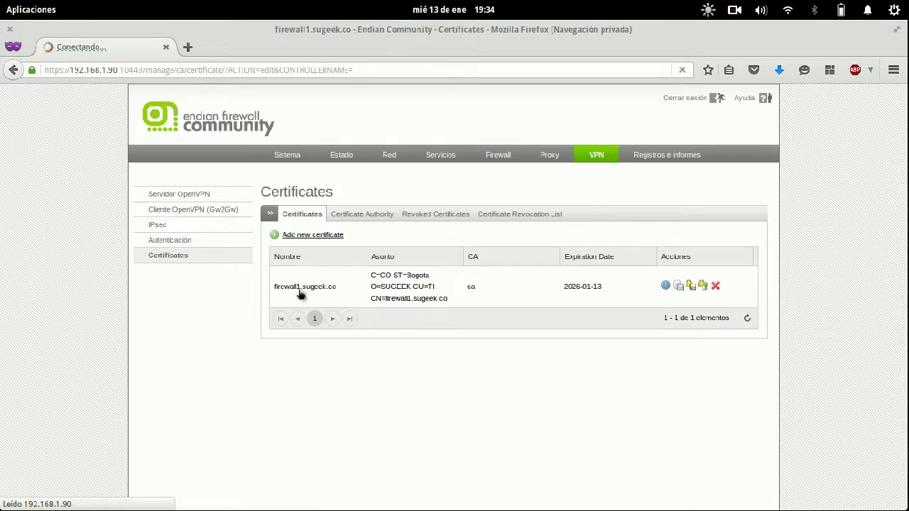
scroll(390, 389, "down", 2)
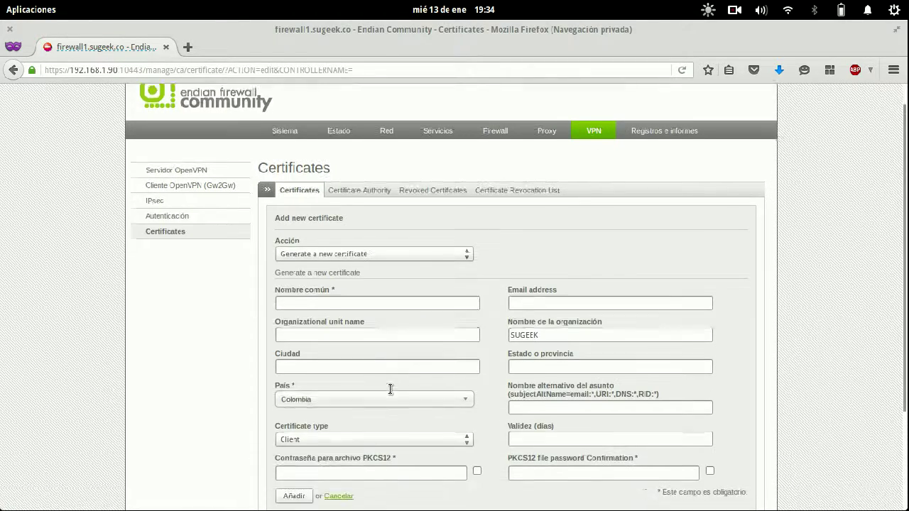
left_click_drag(440, 231, 240, 370)
scroll(241, 365, "down", 2)
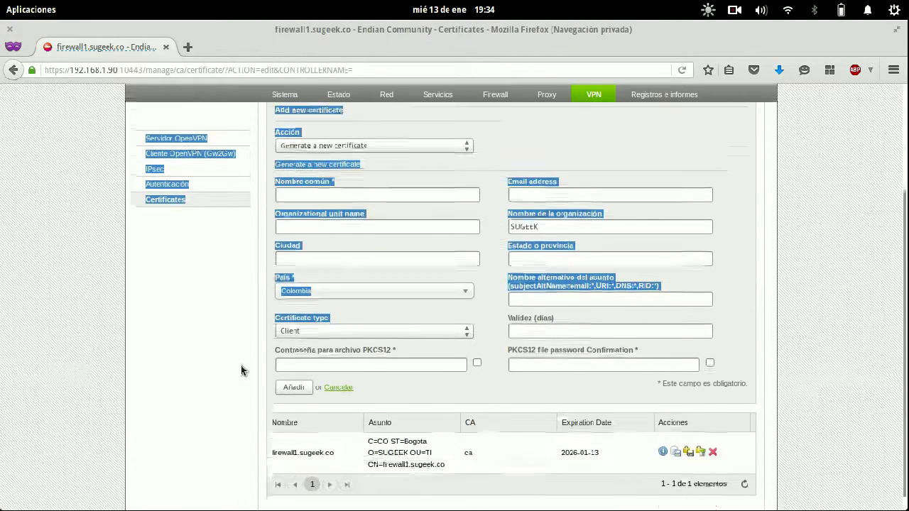
left_click(333, 370)
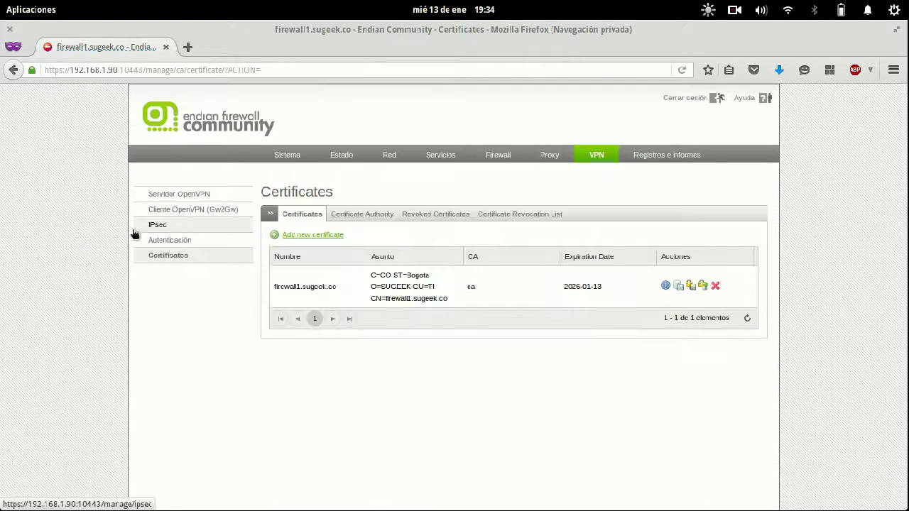
- Edit the only VPN user and choose to generate a new certificate
left_click(176, 240)
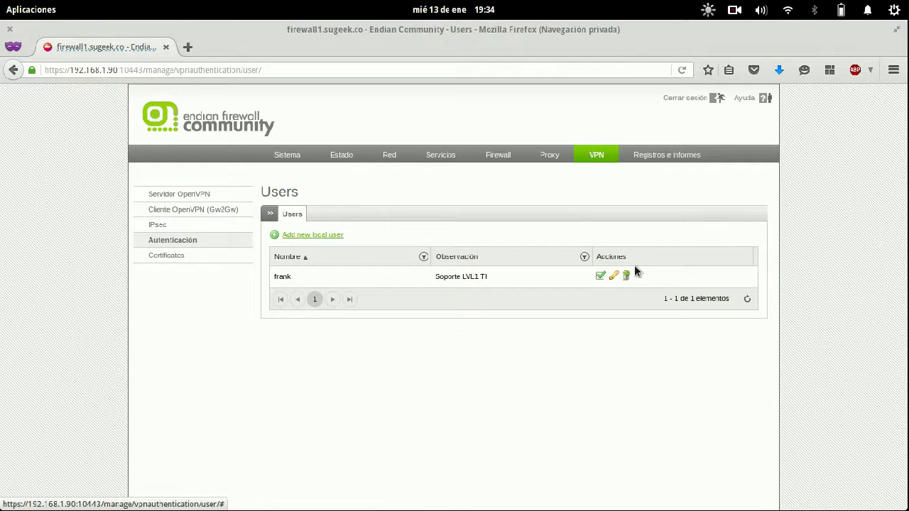
left_click(615, 277)
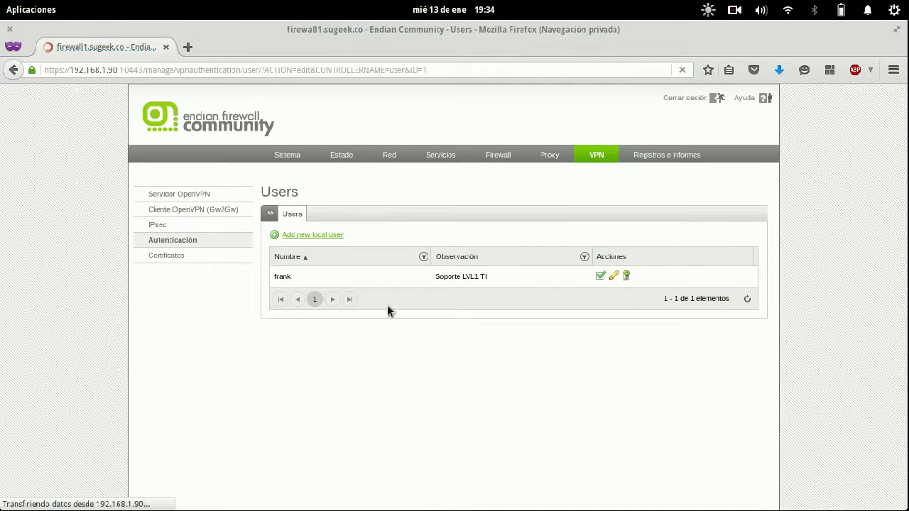
scroll(356, 285, "down", 2)
left_click(352, 233)
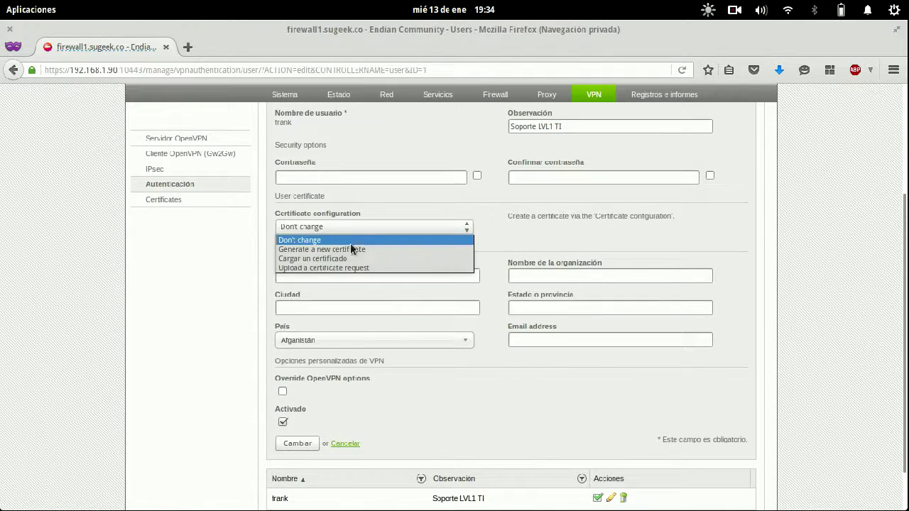
left_click(350, 250)
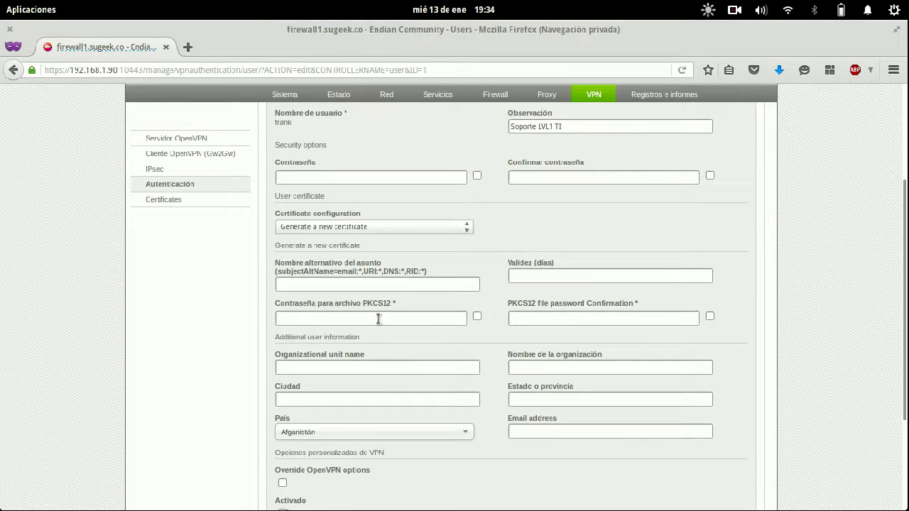
- Enter the PKCS12 file password and its confirmation, both shown in plain text
left_click(477, 316)
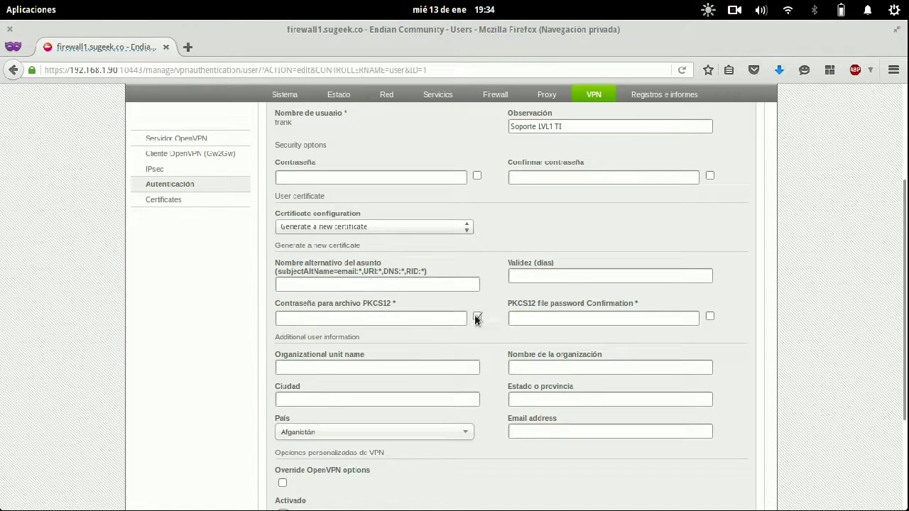
left_click(710, 316)
left_click(410, 322)
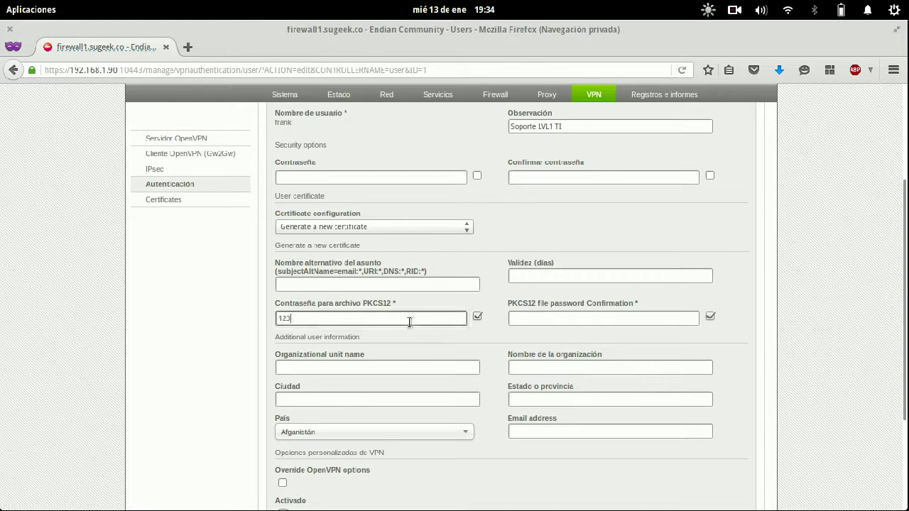
left_click(531, 317)
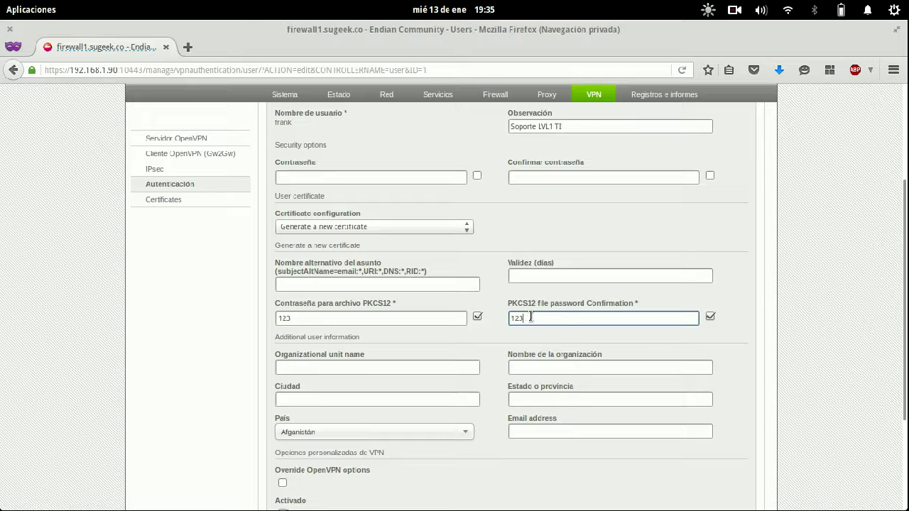
- Fill the certificate subject: organizational unit TI, organization SUGEEK, city and state Bogota
left_click(415, 284)
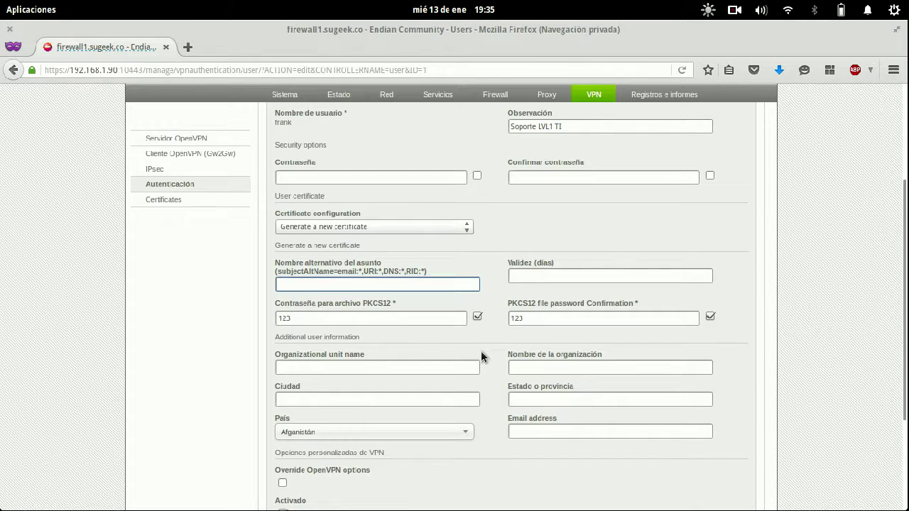
scroll(481, 357, "down", 2)
left_click(379, 292)
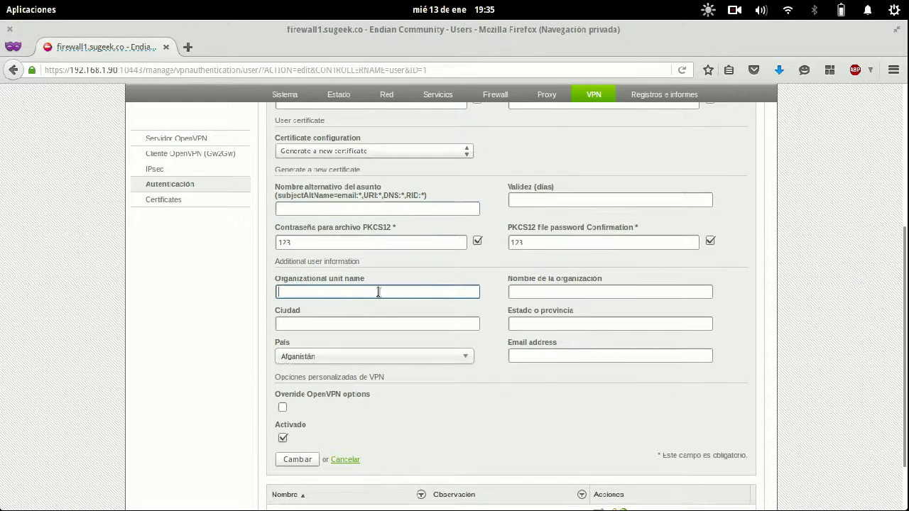
type("TI")
key("Tab")
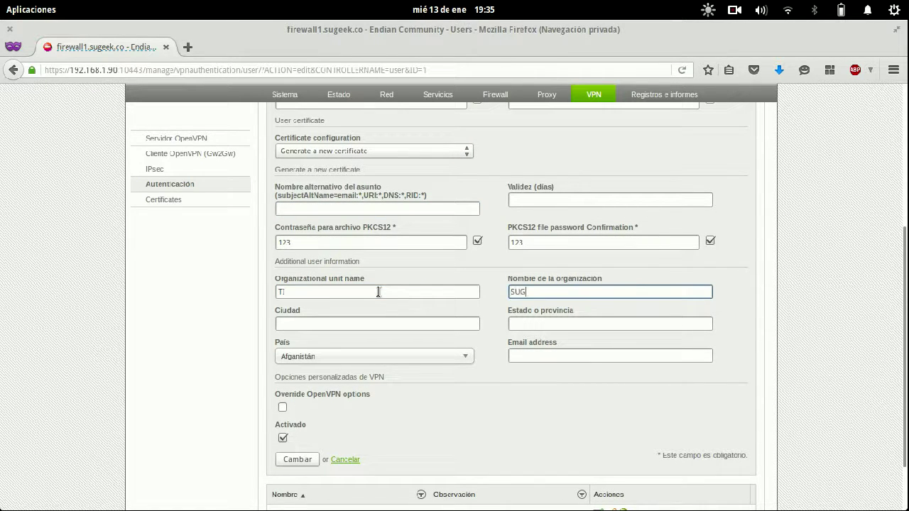
type("SUGEEK")
key("Tab")
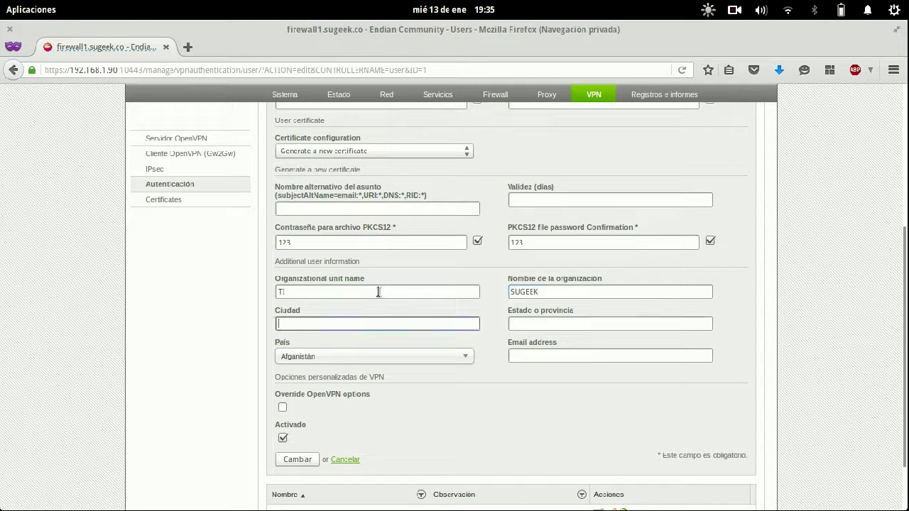
type("Bogota")
key("Tab")
type("B")
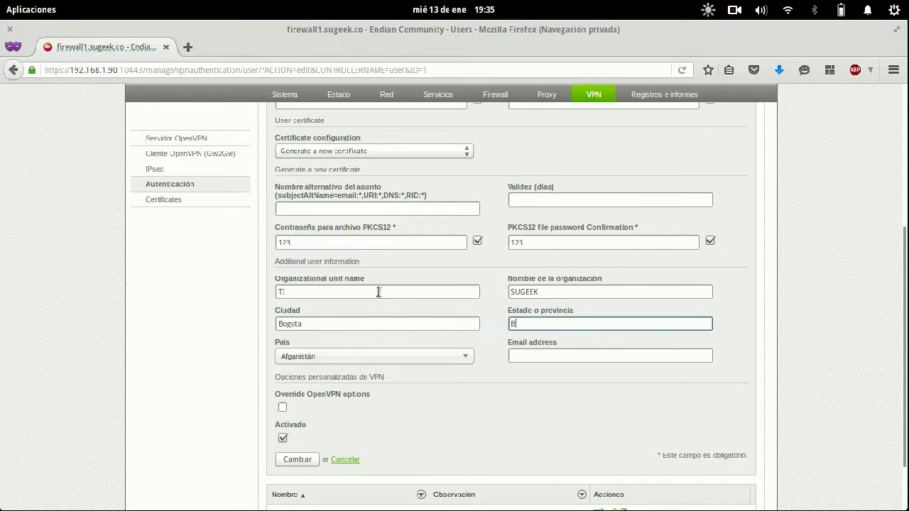
type("ogota")
key("Tab")
- Pick Colombia as the country and start entering the contact e-mail address
left_click(366, 359)
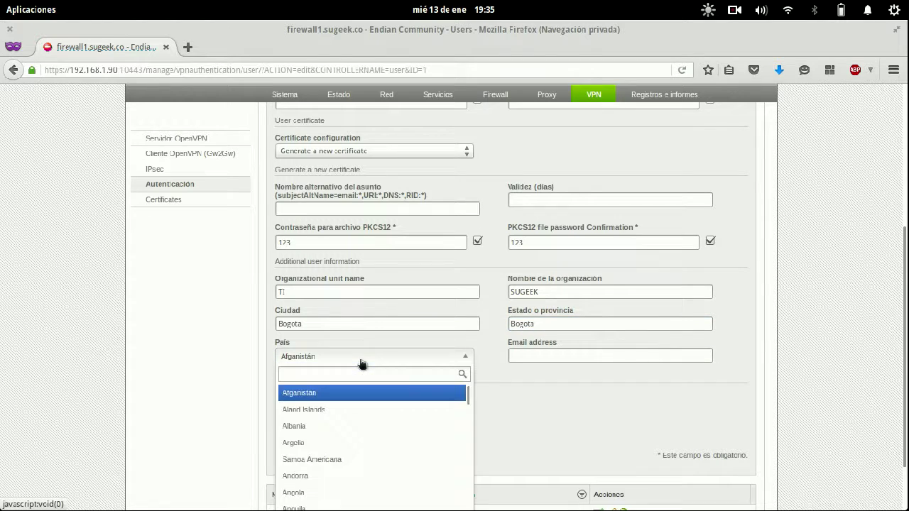
scroll(380, 426, "down", 3)
scroll(378, 426, "down", 5)
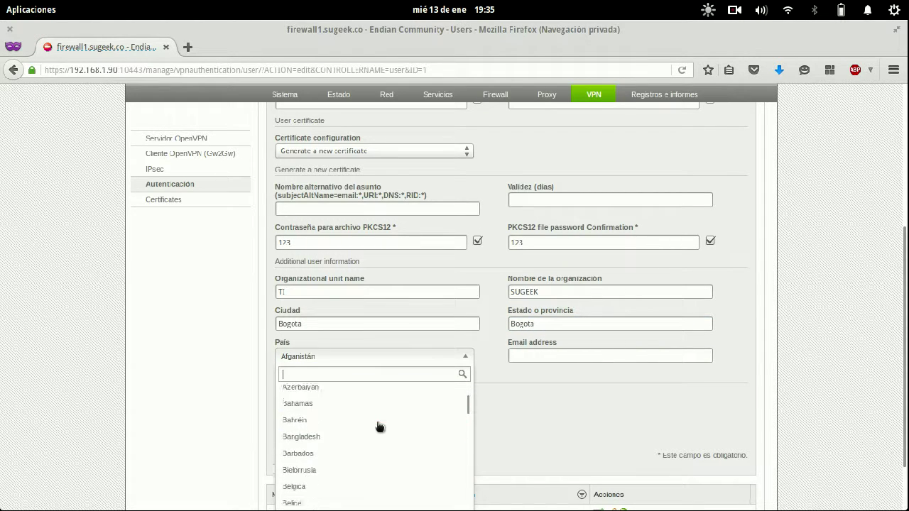
scroll(564, 424, "down", 1)
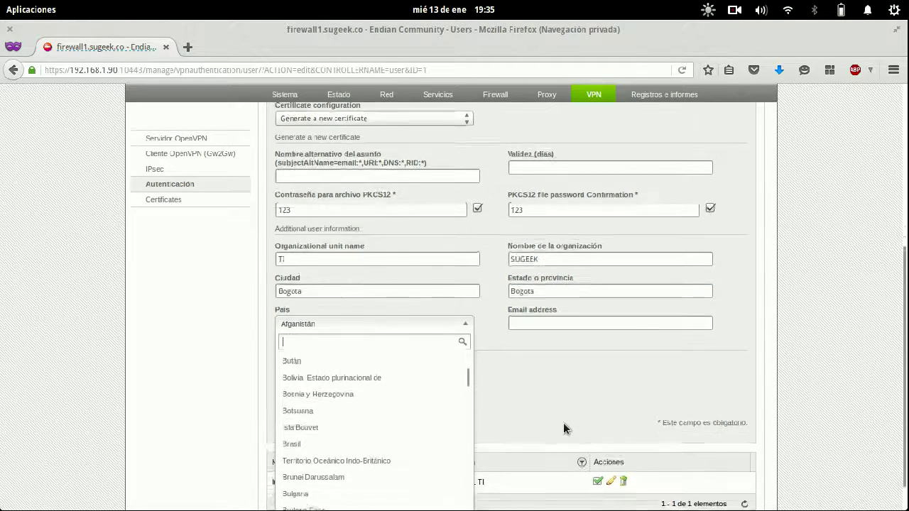
scroll(355, 434, "up", 6)
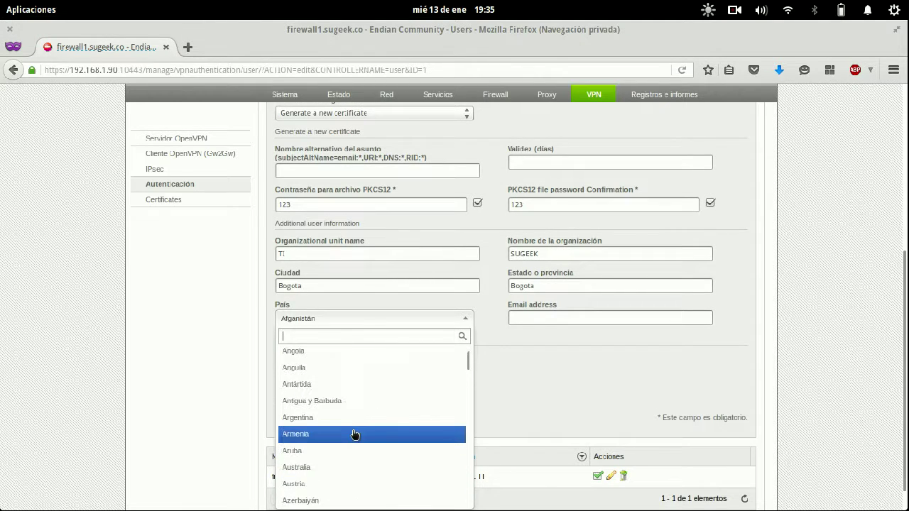
scroll(355, 435, "down", 6)
scroll(355, 434, "down", 4)
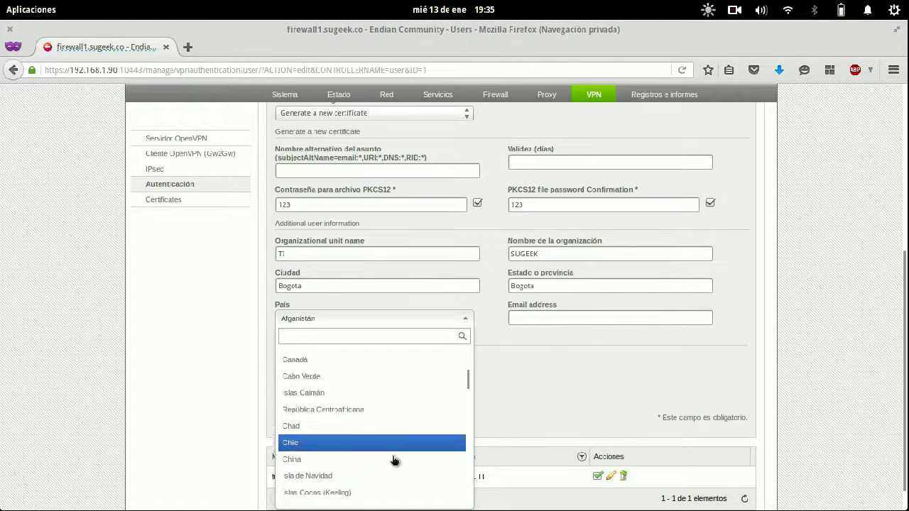
scroll(396, 461, "down", 2)
left_click(349, 425)
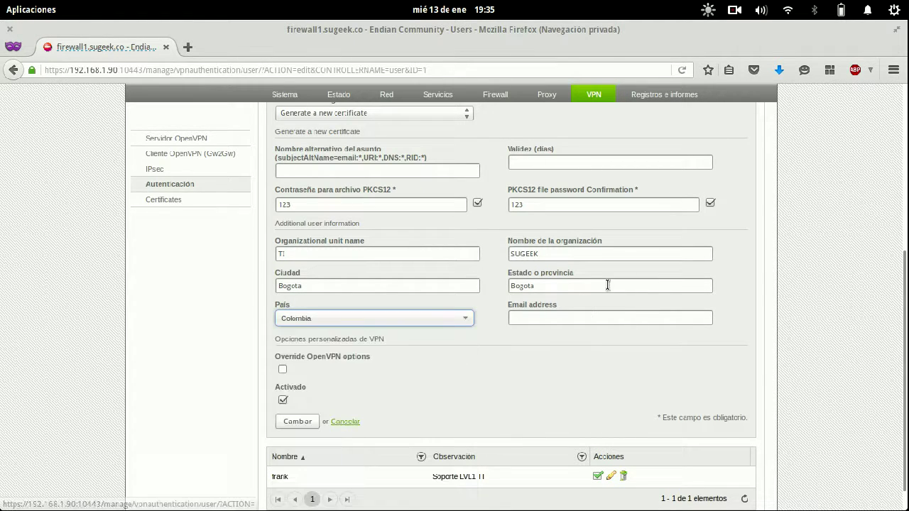
left_click(580, 318)
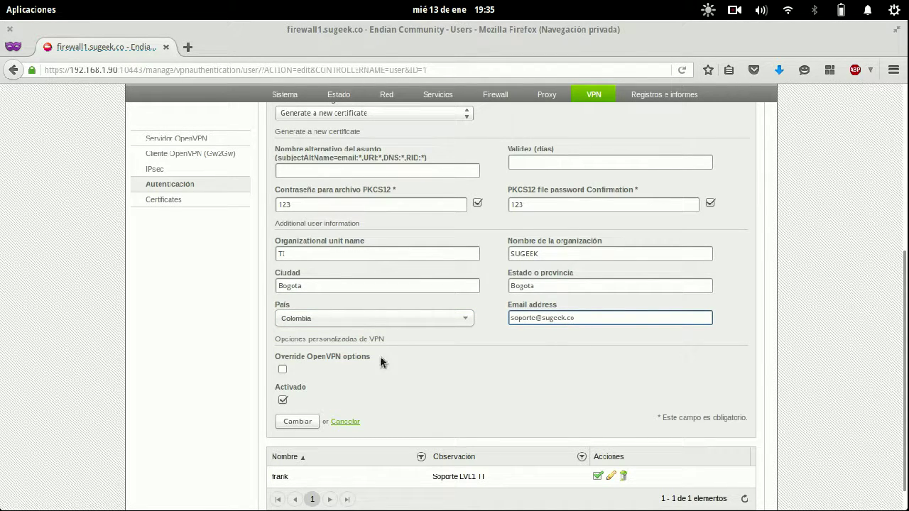
- Resubmit with an 8-character PKCS12 password confirmation, revealed to check it, and save the user
left_click(297, 422)
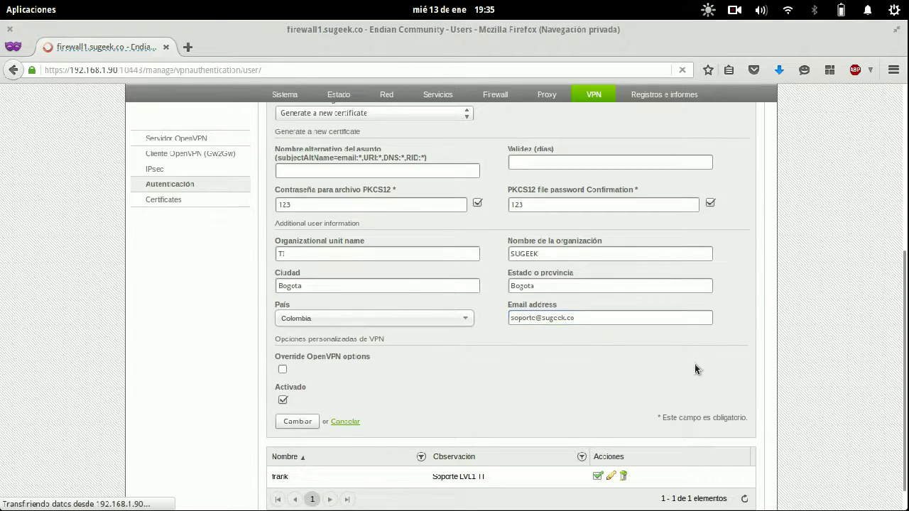
scroll(695, 363, "down", 3)
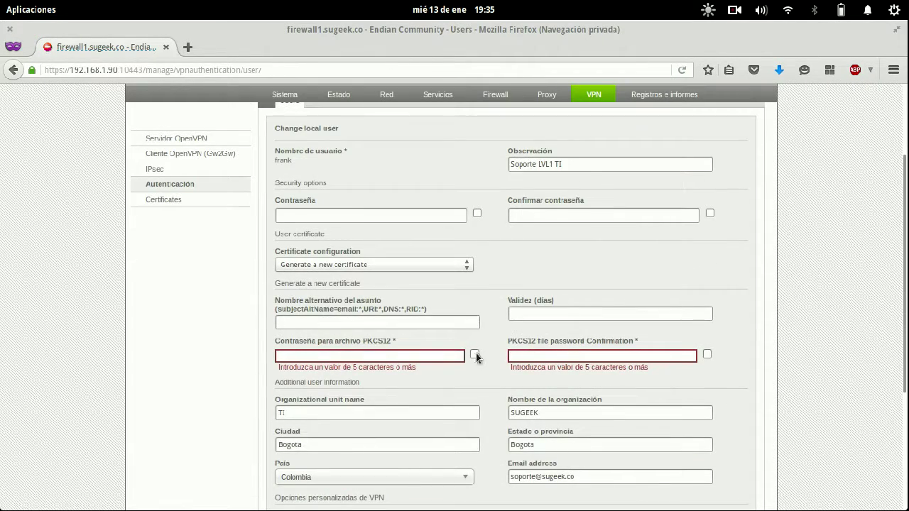
scroll(446, 355, "down", 5)
scroll(446, 357, "up", 5)
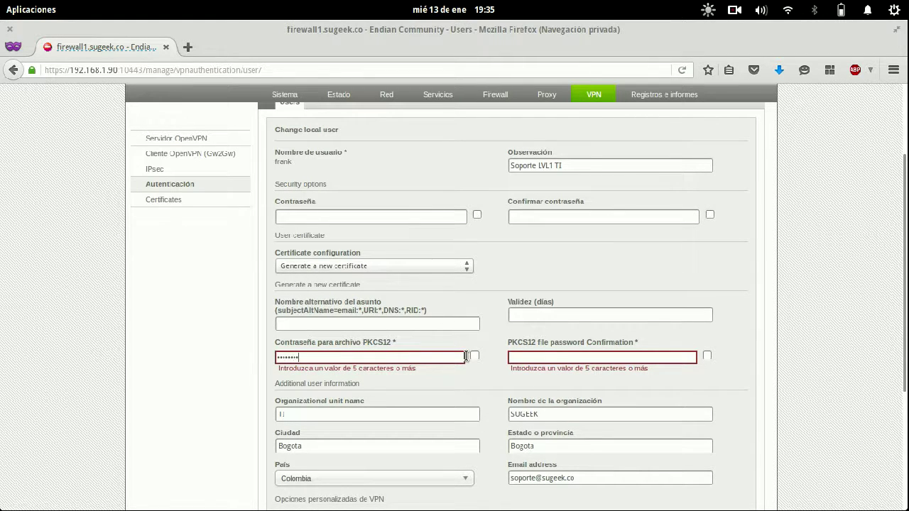
left_click(475, 356)
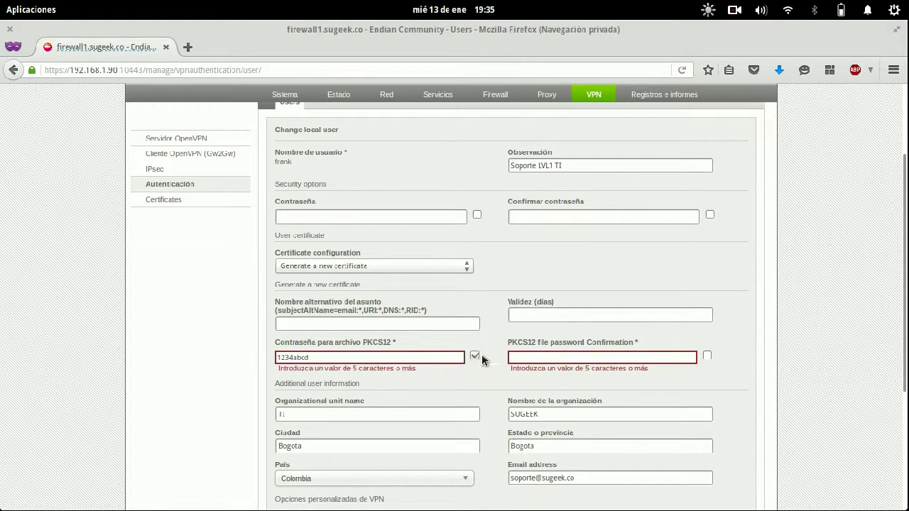
left_click(554, 356)
left_click(708, 356)
scroll(758, 300, "down", 2)
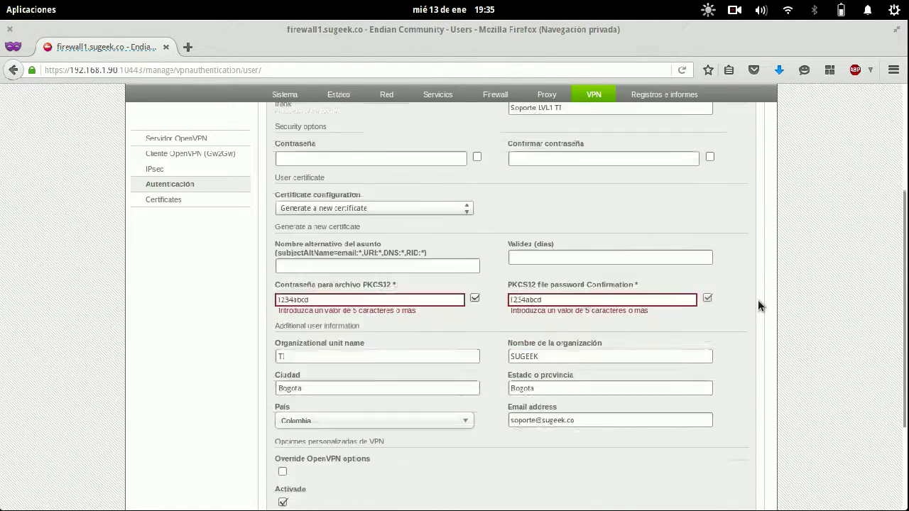
scroll(758, 299, "down", 4)
left_click(298, 393)
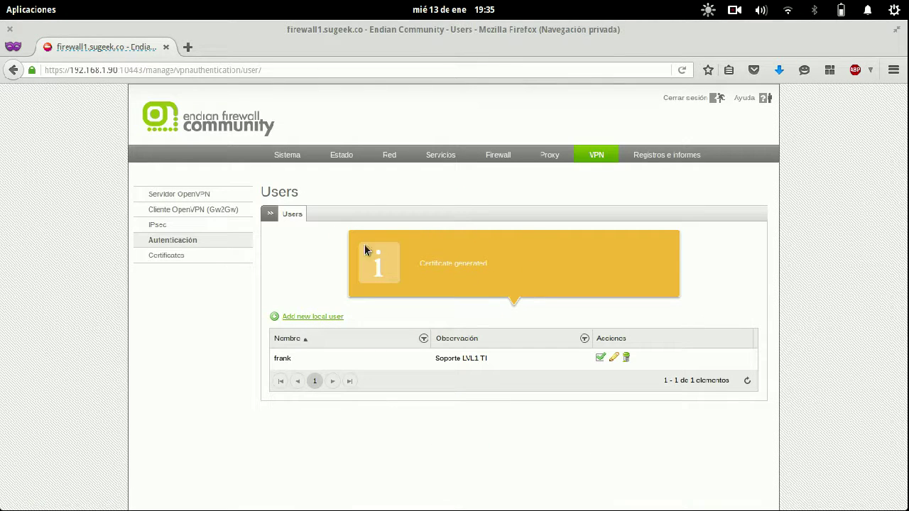
- Download the user's PKCS12 certificate file from the Certificates list
left_click(162, 256)
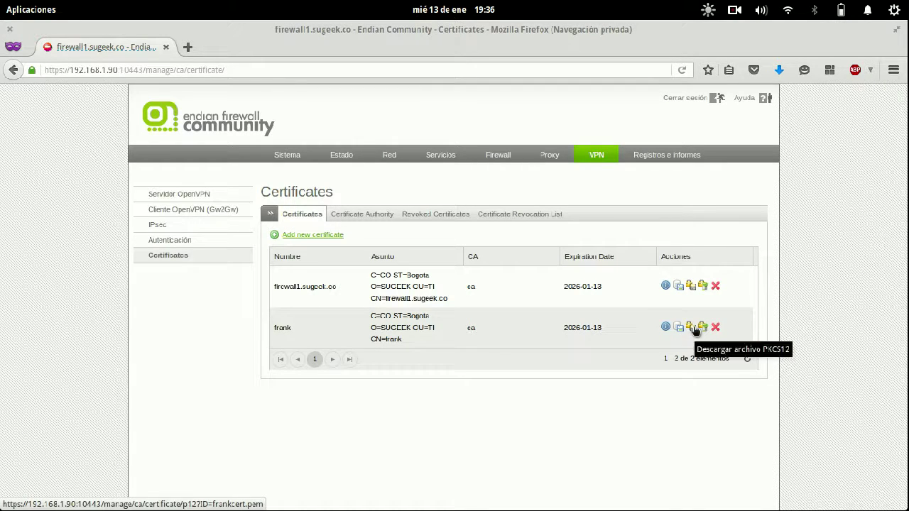
left_click(694, 328)
left_click(566, 308)
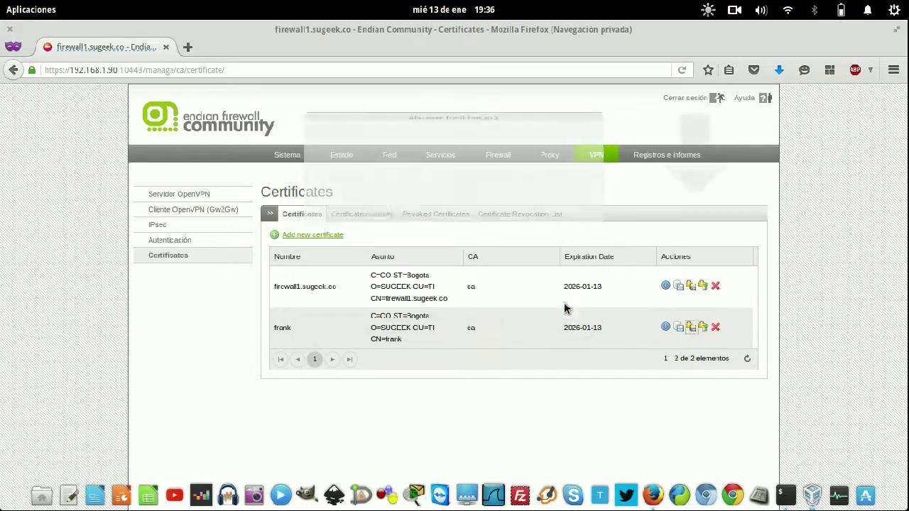
key("super+s")
- Stop the running OpenVPN client, clear the terminal and list the files in Descargas
left_click(654, 356)
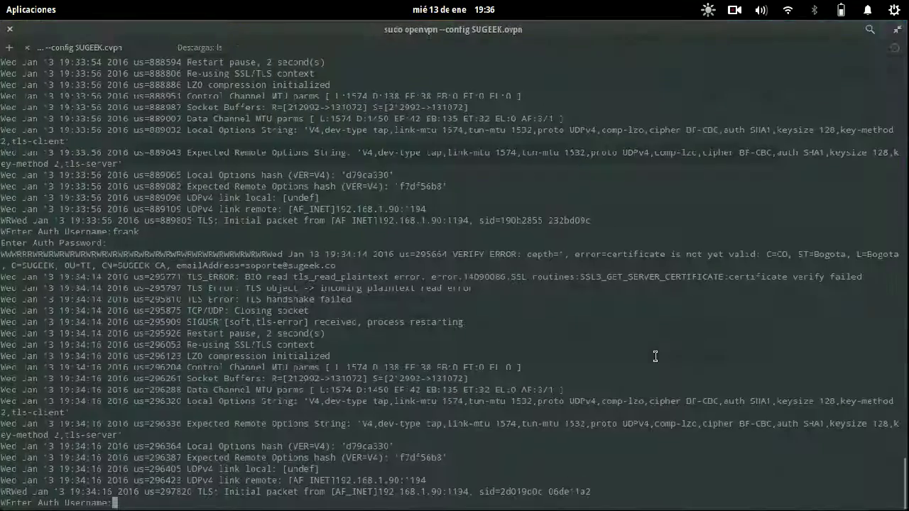
key("ctrl+c")
type("qqfirewall1.sugeek.cocers p12")
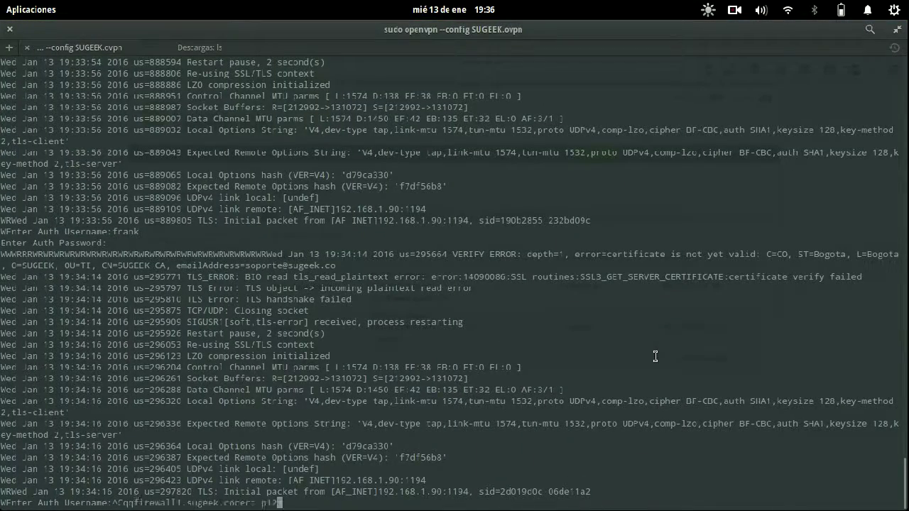
key("ctrl+c")
key("ctrl+c")
key("ctrl+c")
key("ctrl+c")
key("ctrl+l")
type("ls")
key("Return")
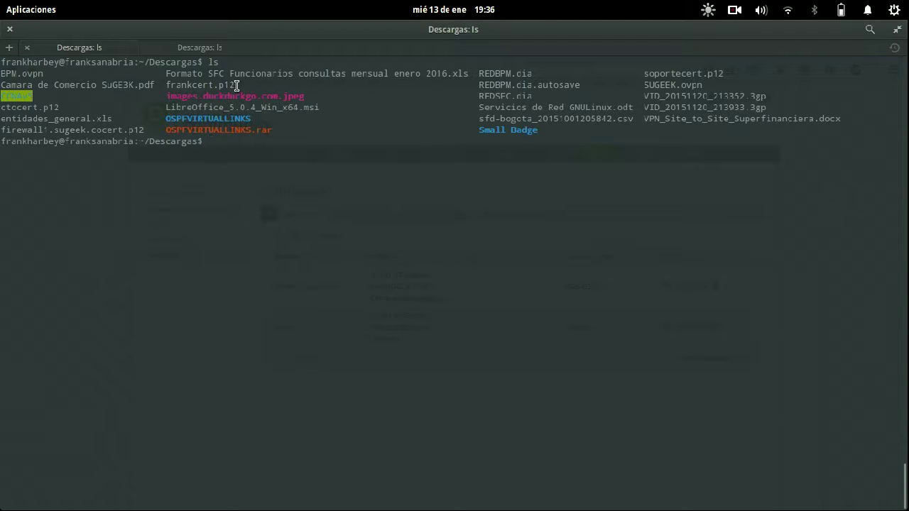
- Copy the file name frankcert.p12 and open SUGEEK.ovpn in nano
left_click_drag(235, 84, 168, 85)
right_click(168, 85)
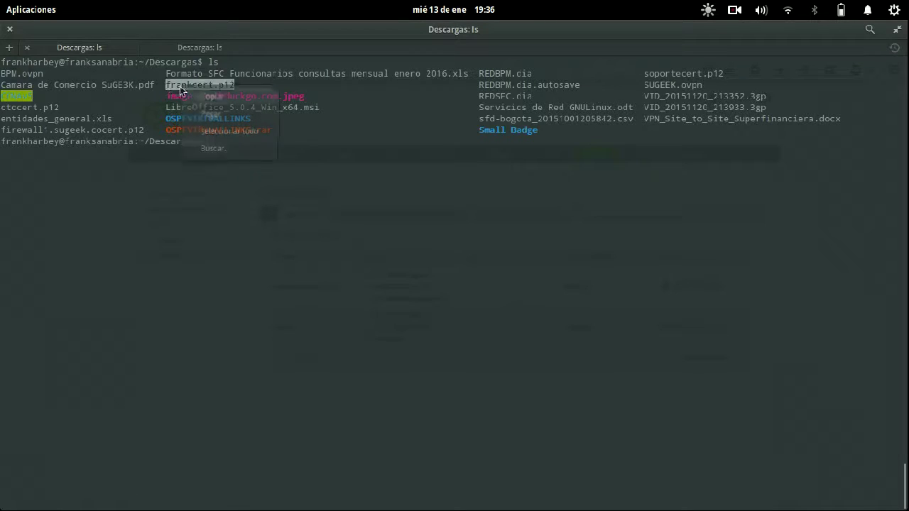
left_click(190, 93)
left_click(306, 170)
type("nano ")
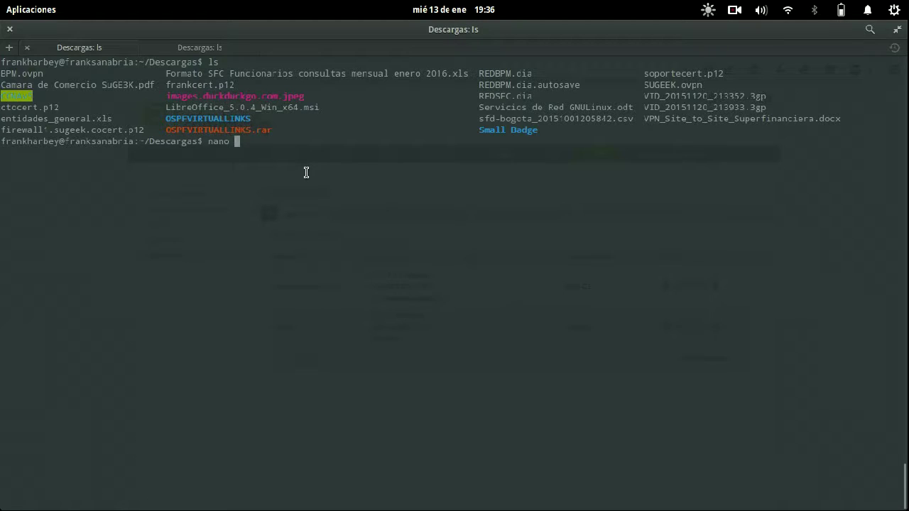
type("SUG")
key("Tab")
key("Return")
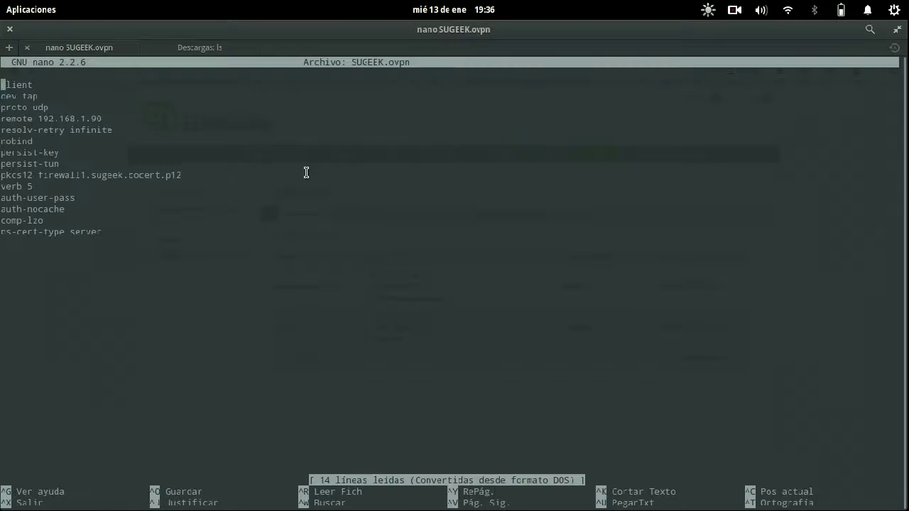
- Change the pkcs12 line to frankcert.p12 and save SUGEEK.ovpn
key("Down")
key("Down")
key("Down")
key("Down")
key("Down")
key("Down")
key("Down")
key("Down")
key("End")
key("BackSpace")
key("BackSpace")
key("BackSpace")
key("BackSpace")
key("BackSpace")
key("BackSpace")
key("BackSpace")
key("BackSpace")
key("BackSpace")
key("BackSpace")
key("BackSpace")
key("BackSpace")
key("BackSpace")
key("BackSpace")
key("BackSpace")
key("BackSpace")
key("BackSpace")
key("BackSpace")
key("BackSpace")
key("BackSpace")
key("BackSpace")
key("ctrl+shift+v")
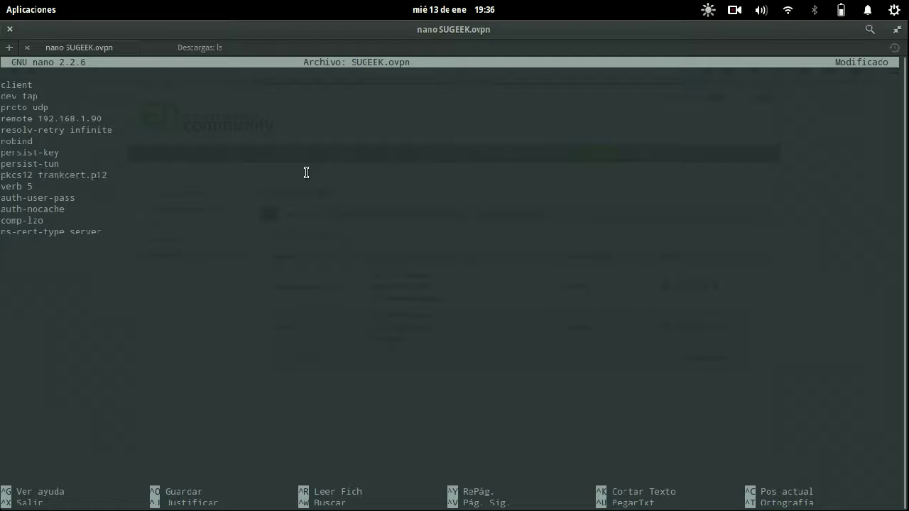
key("ctrl+o")
key("Return")
key("ctrl+x")
- Run sudo openvpn --config SUGEEK.ovpn and enter the VPN username, auth and private key passwords
type("sudo openvpn --config SUGEEK.ovpn")
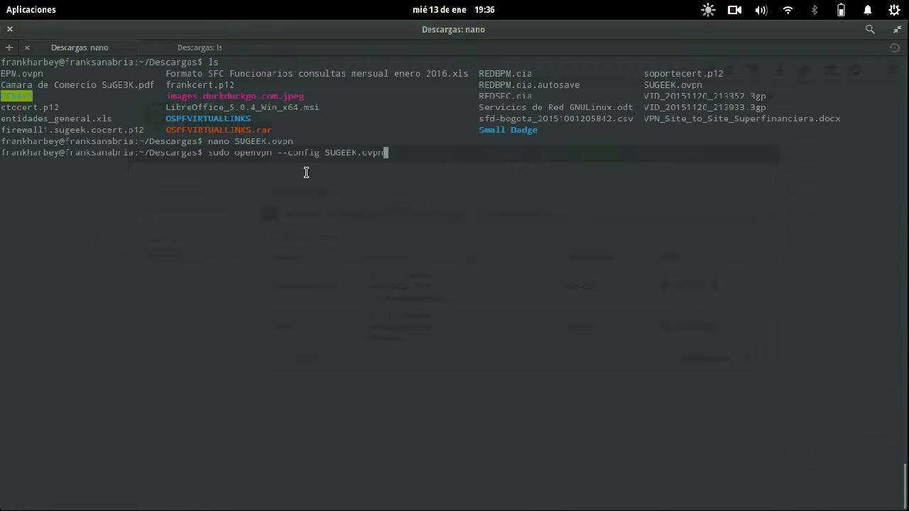
key("Return")
type("frank")
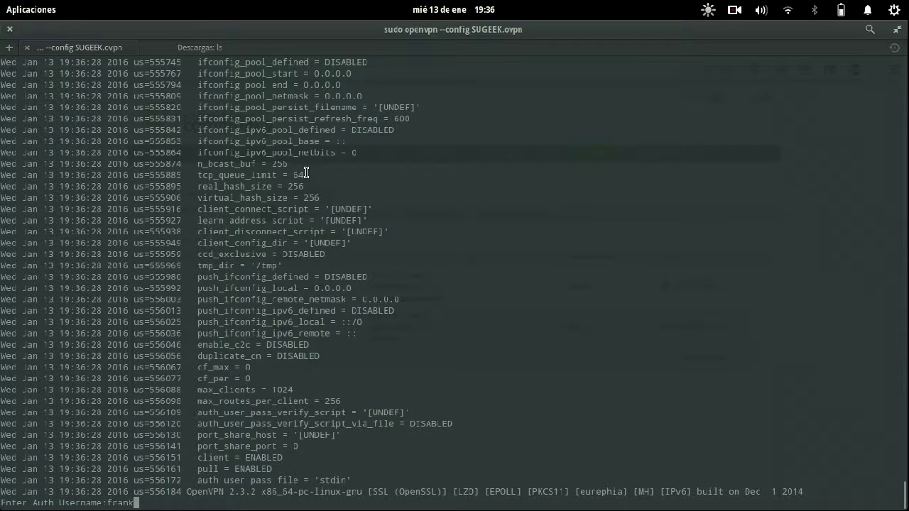
key("Return")
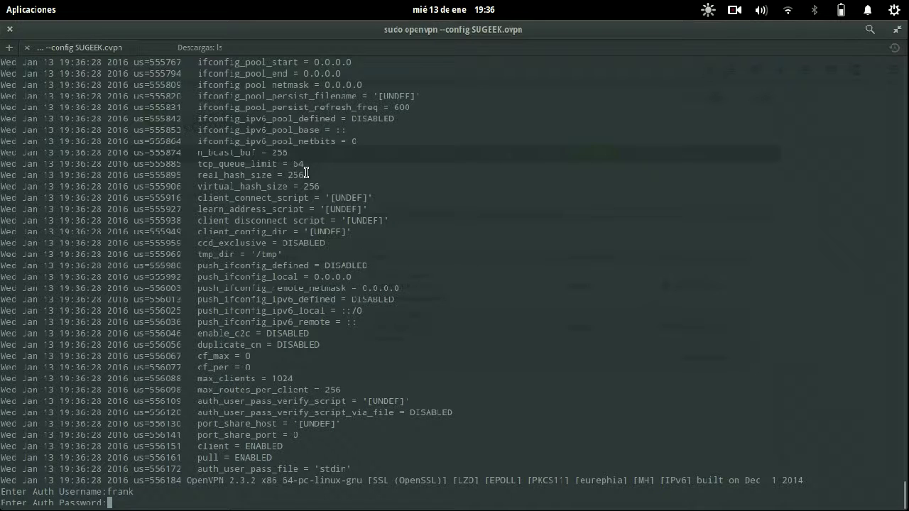
key("Return")
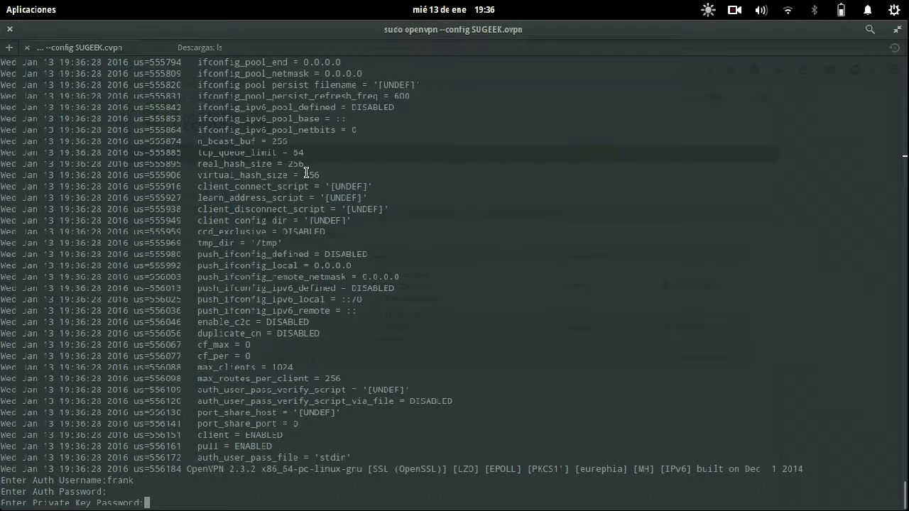
key("Return")
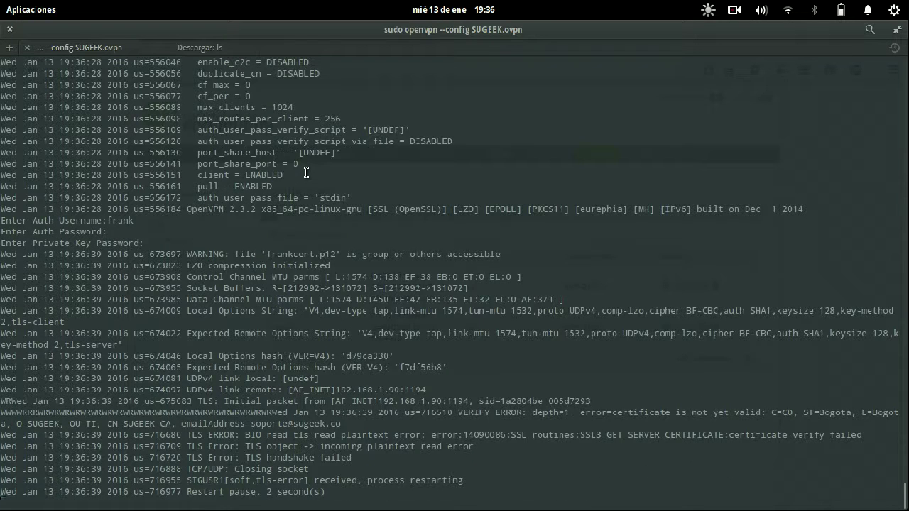
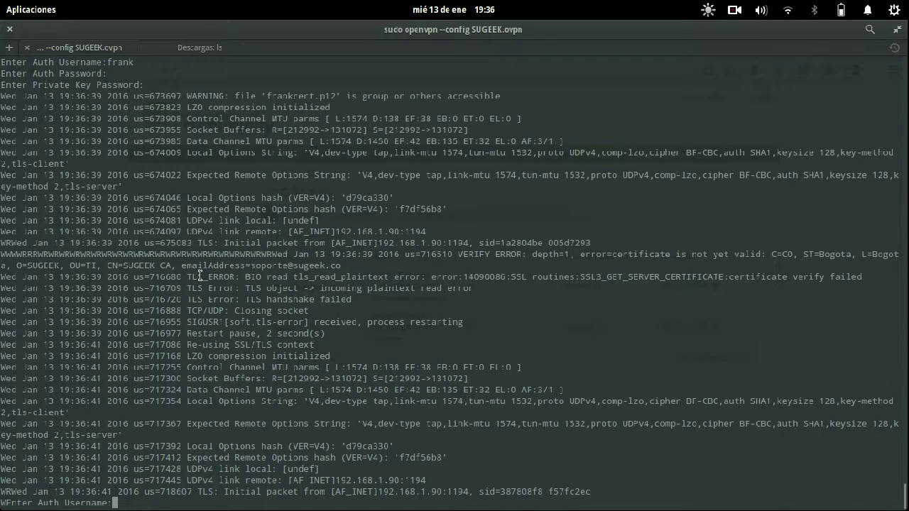
- Highlight the TLS_ERROR and certificate VERIFY ERROR lines in the OpenVPN output, then return to the firewall browser
left_click_drag(187, 277, 576, 280)
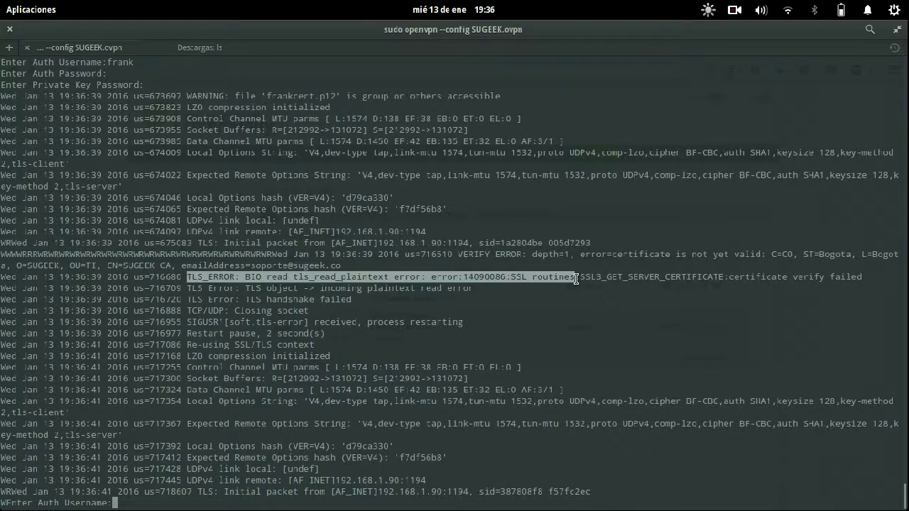
left_click_drag(367, 254, 617, 253)
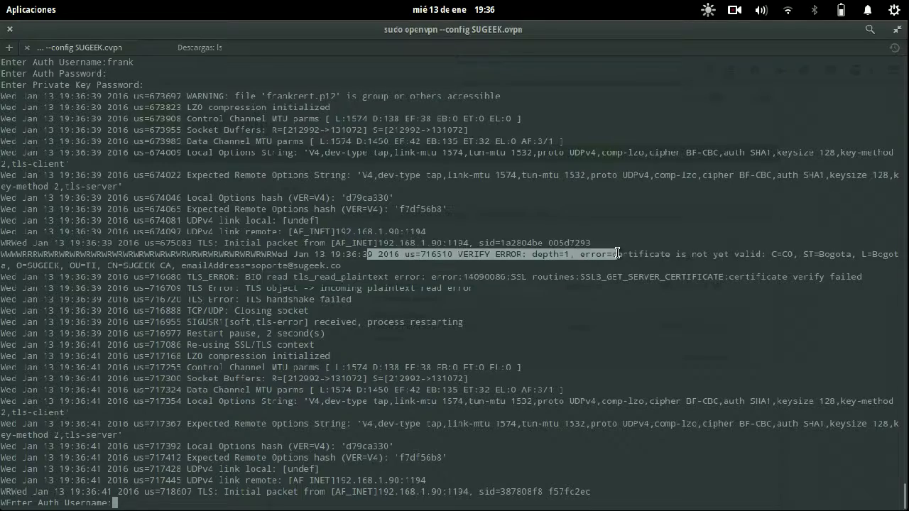
mouse_move(4, 3)
left_click(275, 281)
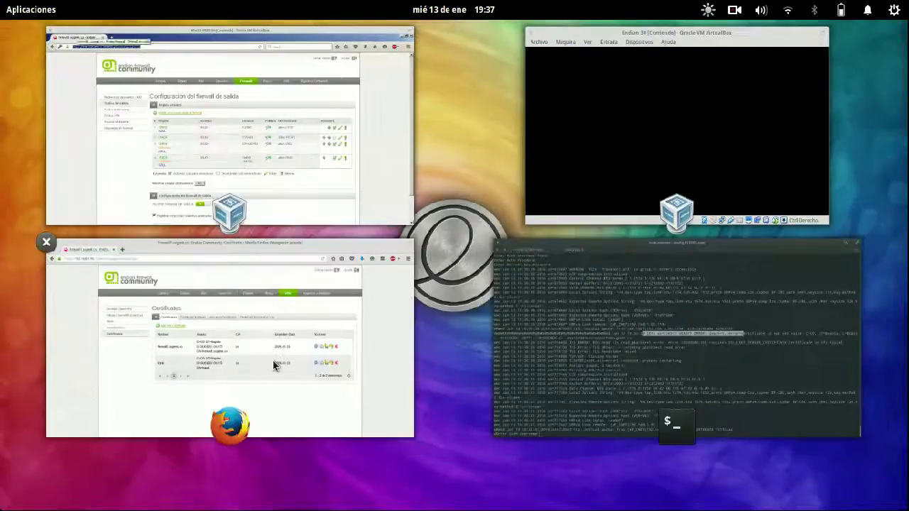
- Show only the OpenVPN live log, then end the stalled OpenVPN client attempt in Terminal
left_click(272, 361)
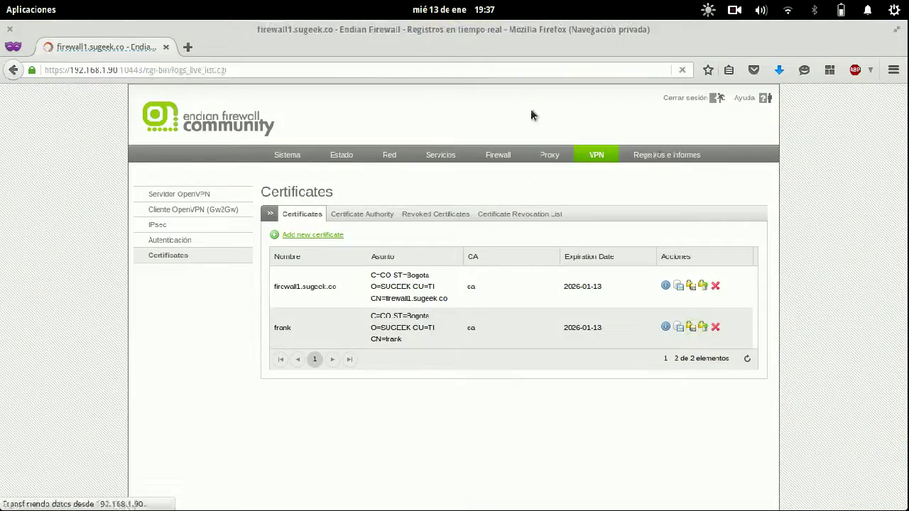
left_click(708, 298)
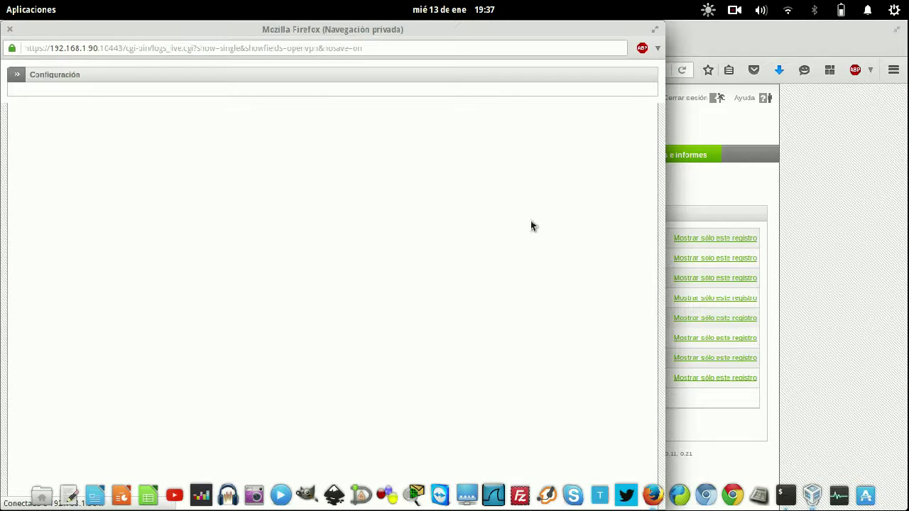
mouse_move(4, 5)
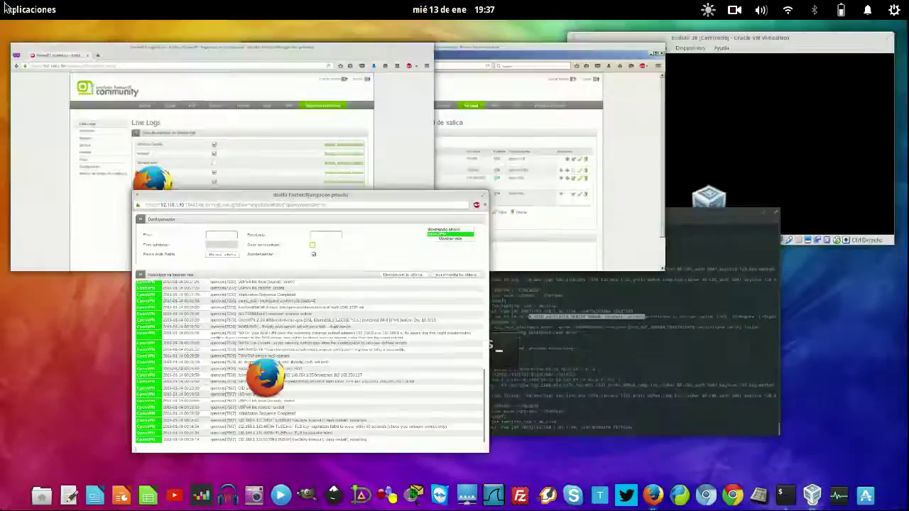
left_click(594, 320)
key("Return")
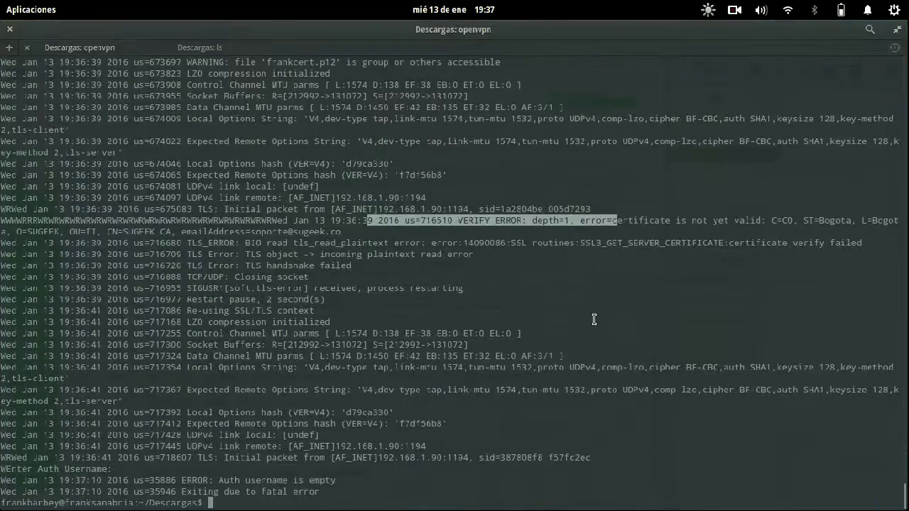
- Open SUGEEK.ovpn in nano, read through its lines, and close it unchanged
key("Up")
key("Up")
key("Return")
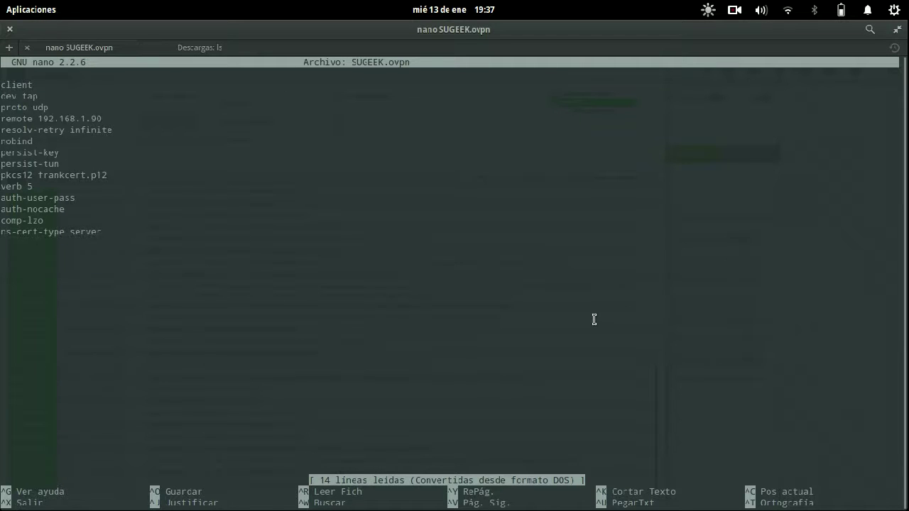
key("Down")
key("Down")
key("Down")
key("Down")
key("Down")
key("ctrl+x")
- Check the OpenVPN log window, then bring the firewall virtual machine window forward
key("alt+Tab")
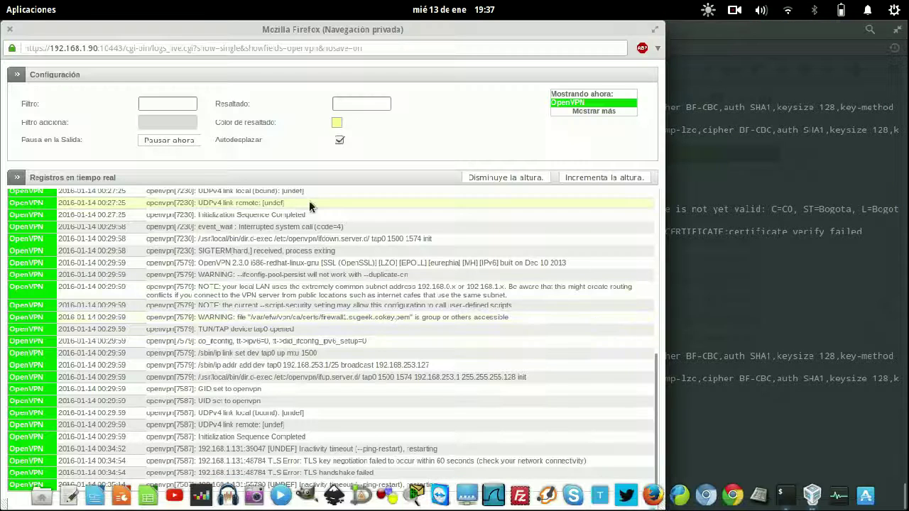
scroll(439, 346, "up", 10)
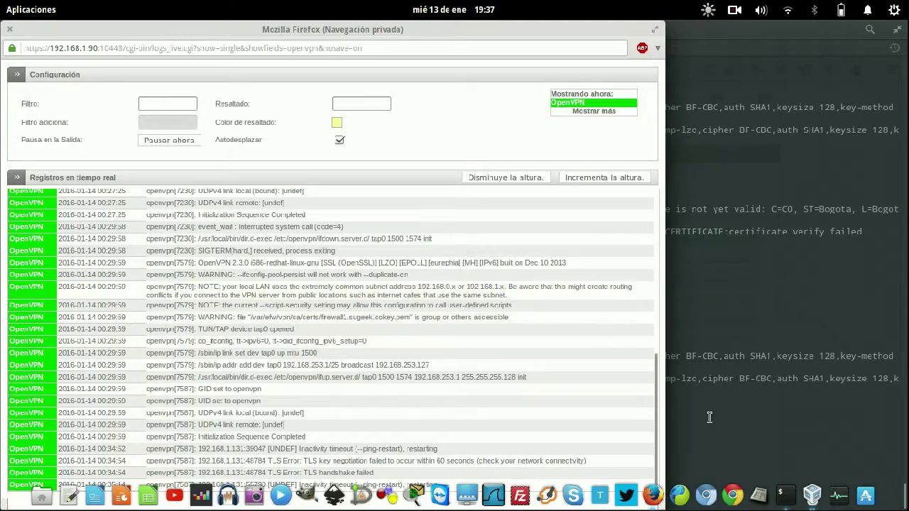
key("super+w")
left_click(436, 178)
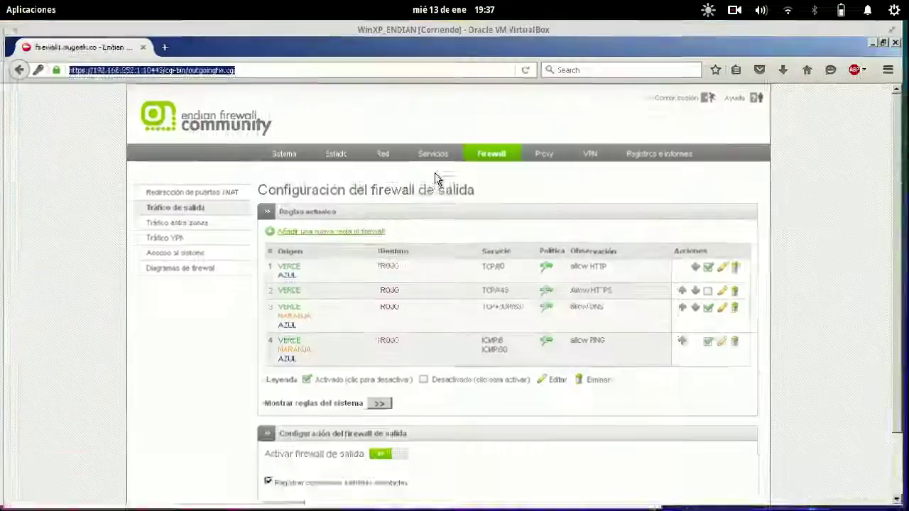
- Synchronise the firewall clock on the Servidor de fecha y hora page and save the settings
left_click(348, 158)
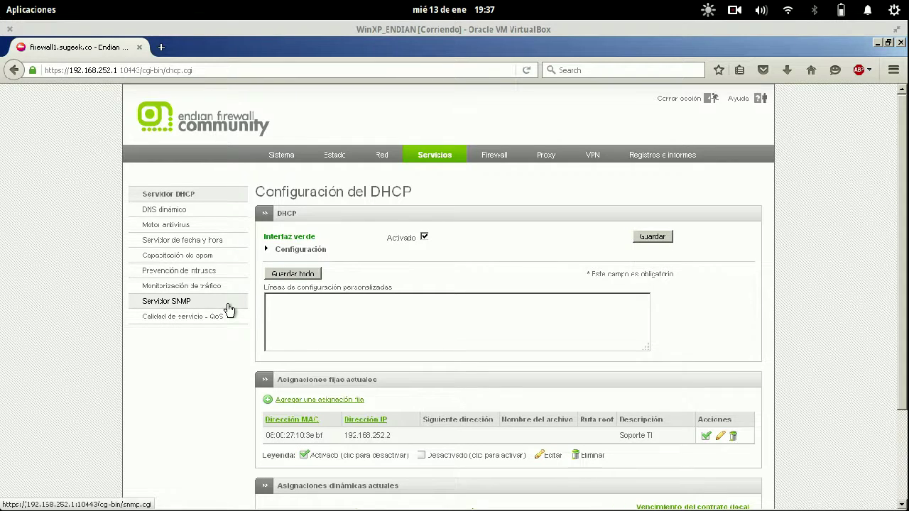
left_click(236, 243)
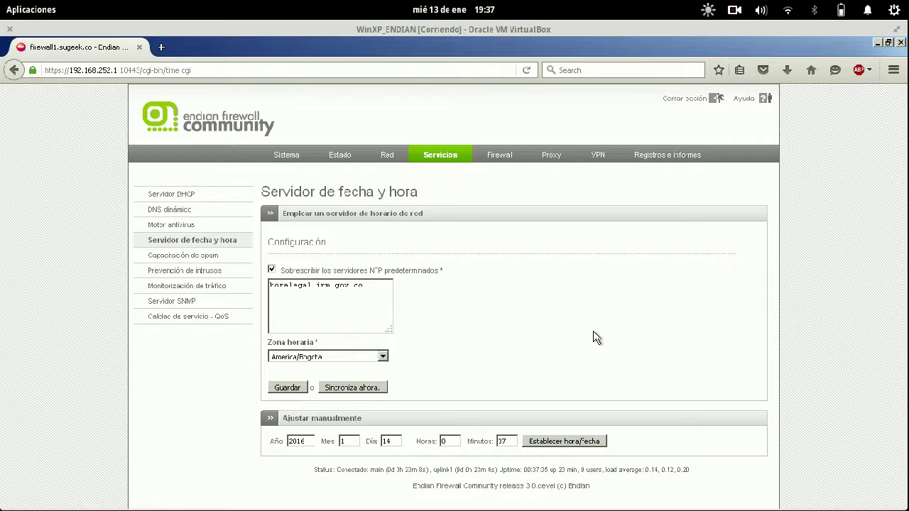
left_click(333, 389)
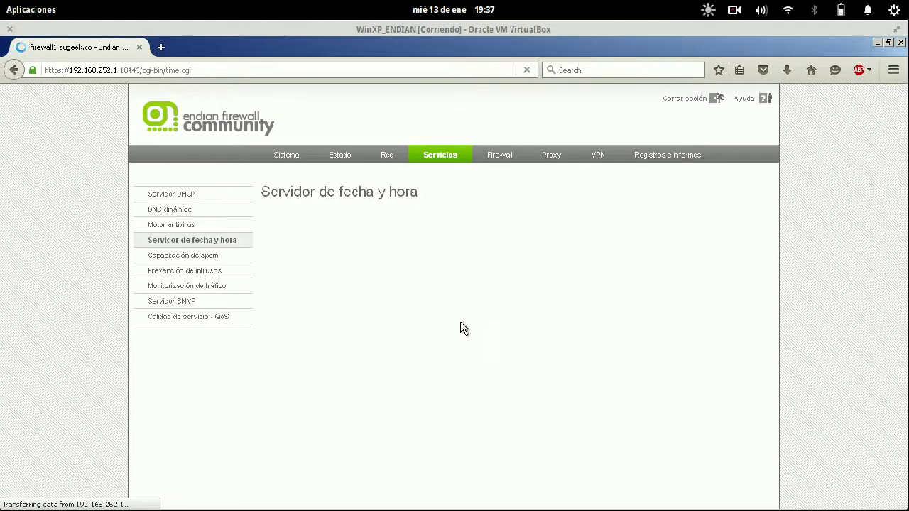
key("super")
left_click(330, 323)
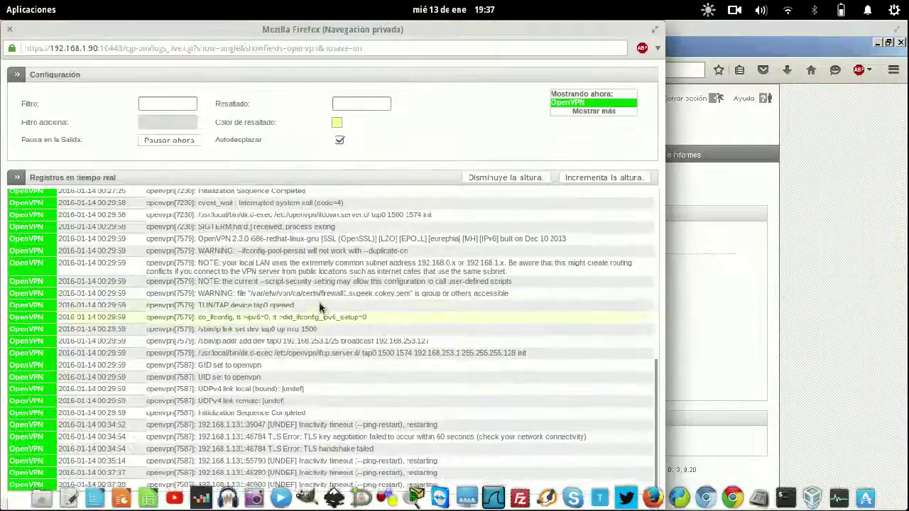
left_click(760, 317)
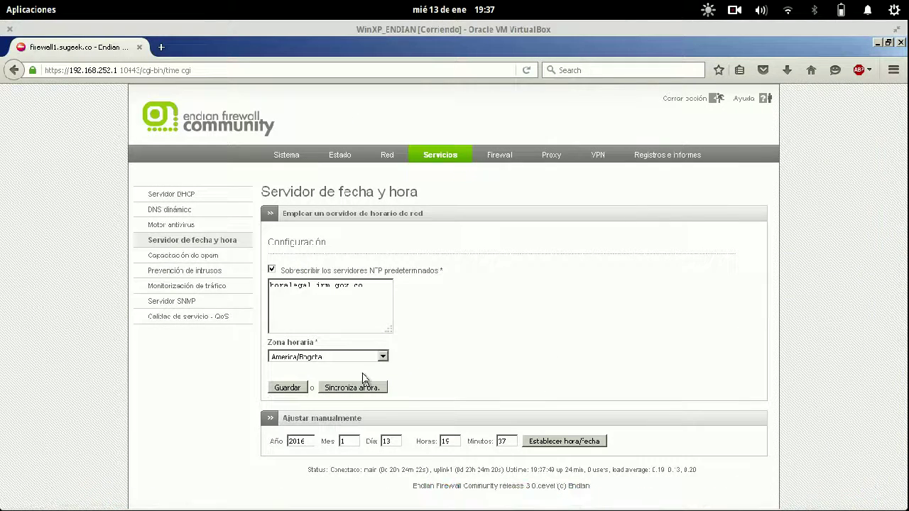
left_click(287, 388)
- Go to the VPN section, then in Terminal reopen and close SUGEEK.ovpn in nano
left_click(600, 155)
key("super")
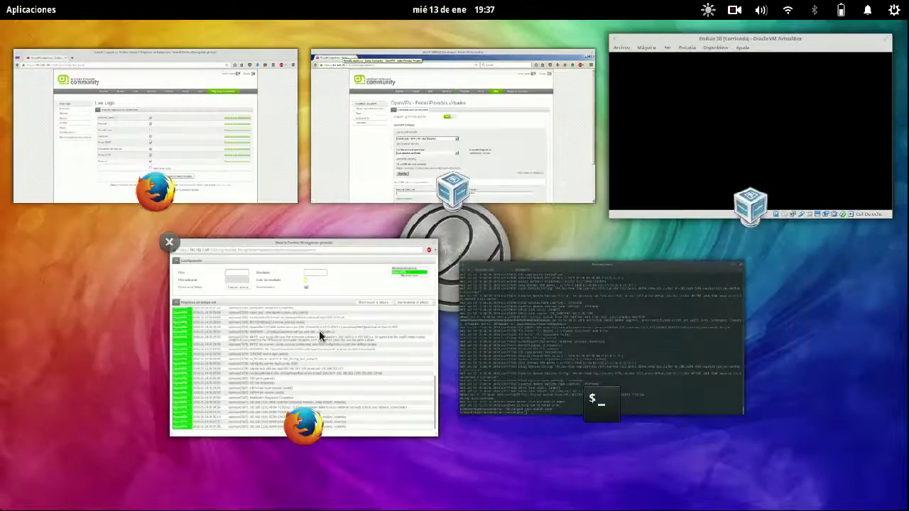
left_click(618, 375)
key("Up")
key("Return")
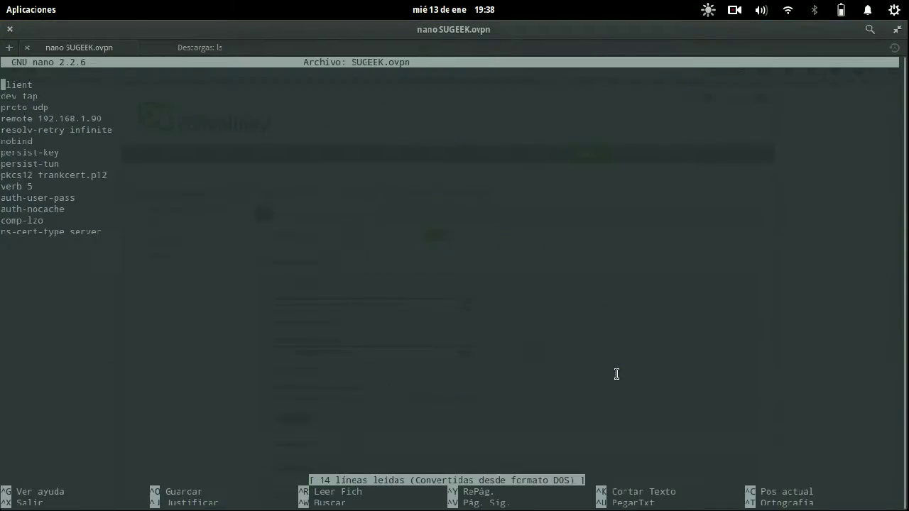
key("ctrl+x")
- Rerun sudo openvpn --config SUGEEK.ovpn and log in as frank with the key password
key("Up")
key("Up")
key("Return")
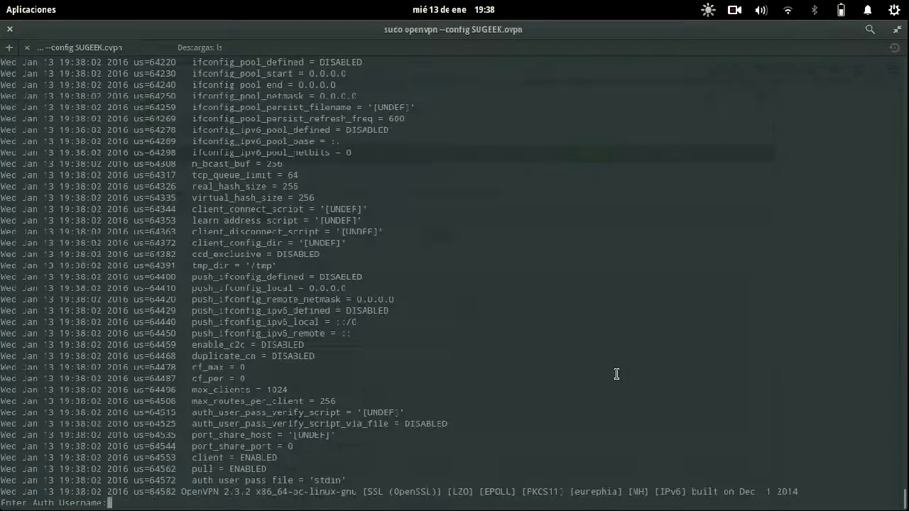
type("frank")
key("Return")
key("Return")
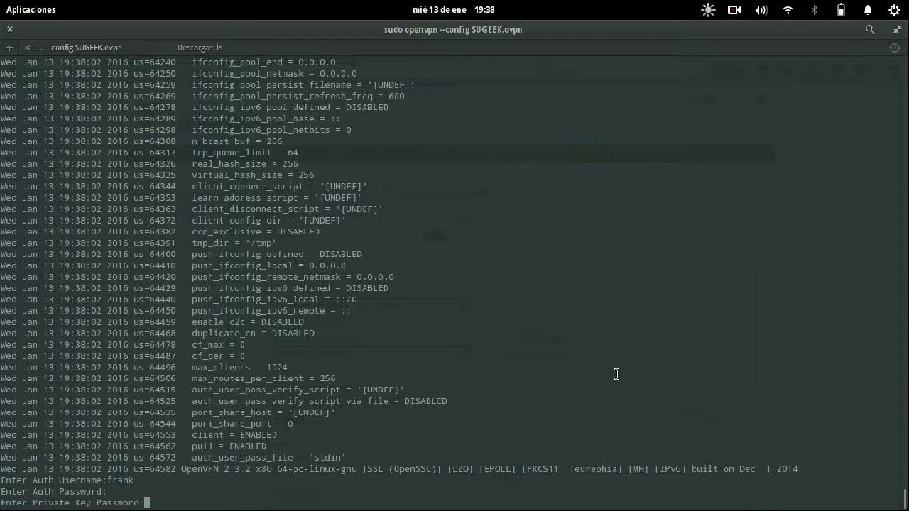
key("Return")
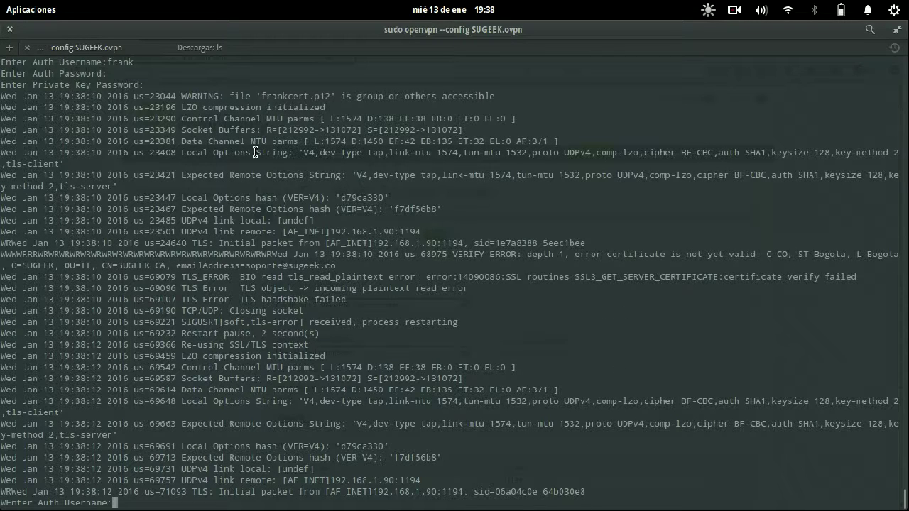
key("super+w")
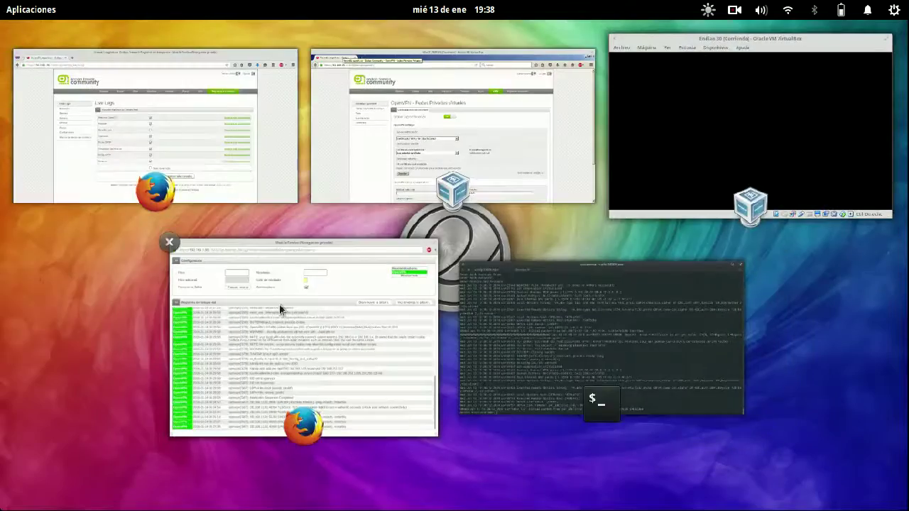
- Read the newest entries in the maximized OpenVPN log window, close it, and return to the firewall
left_click(280, 309)
scroll(281, 305, "up", 6)
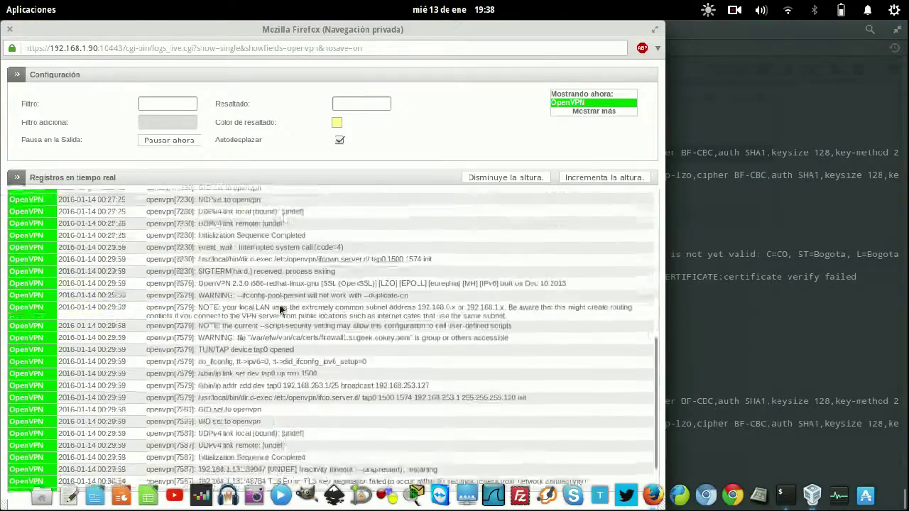
scroll(323, 240, "down", 8)
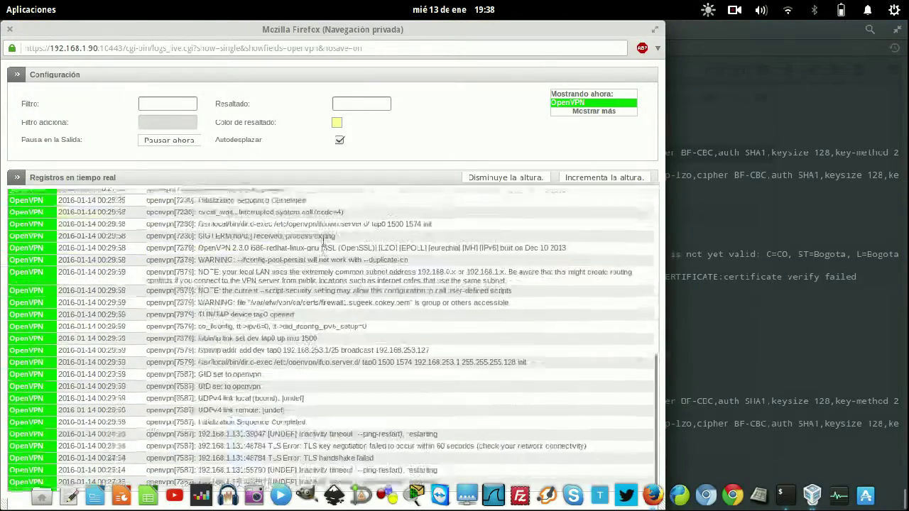
double_click(516, 34)
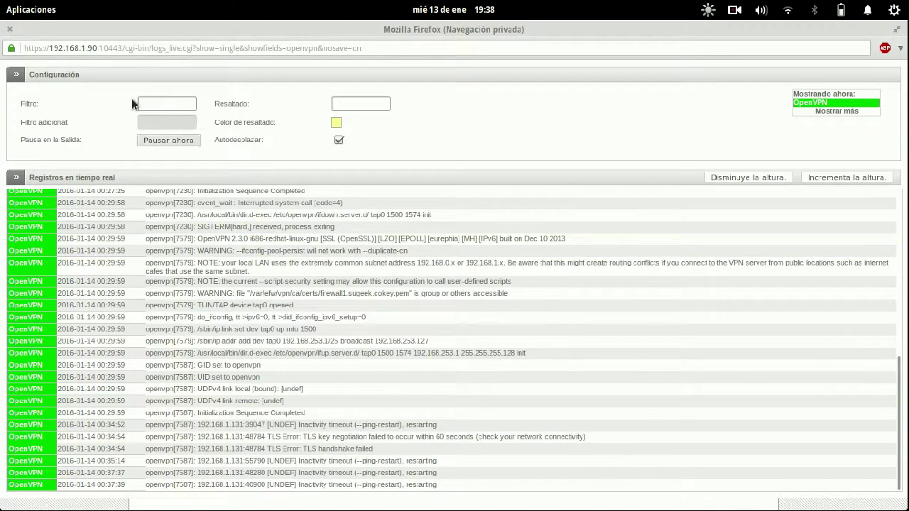
left_click(10, 29)
mouse_move(4, 3)
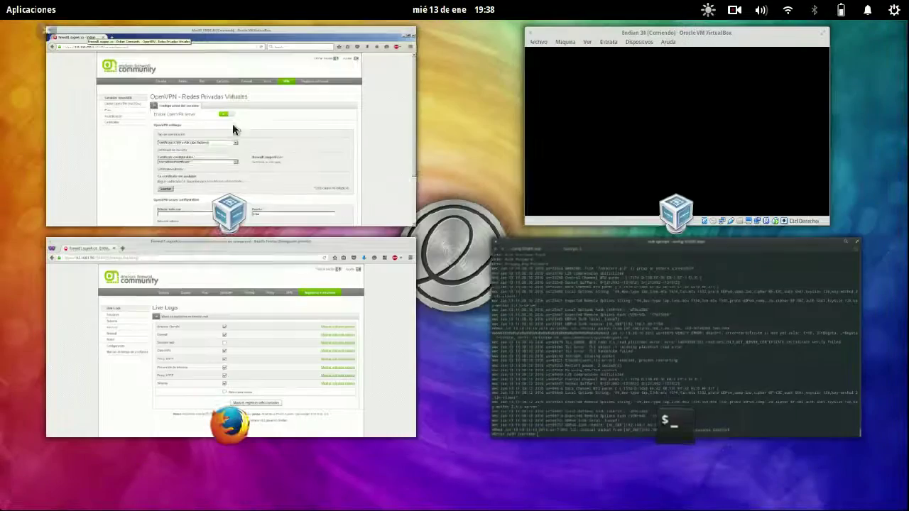
left_click(259, 157)
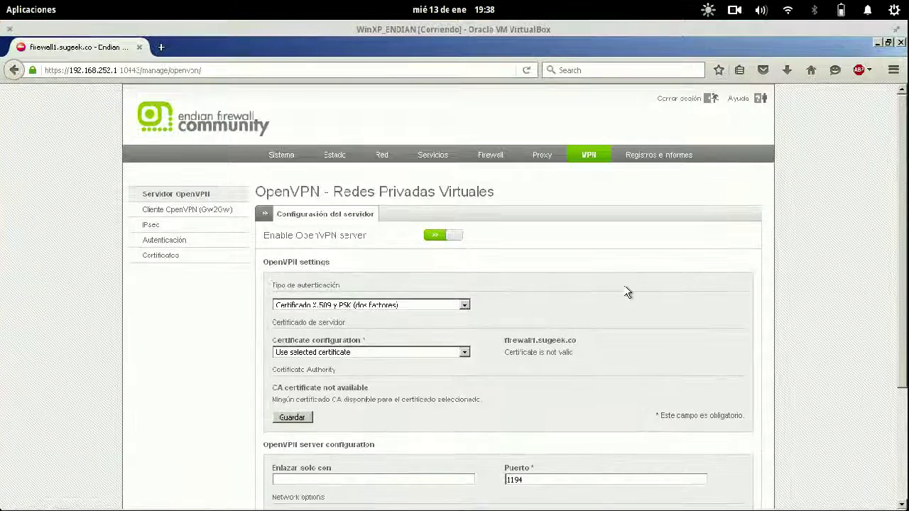
- Expand the advanced OpenVPN server options, select the 192.168.253.0/25 VPN subnet, and save
scroll(627, 302, "down", 2)
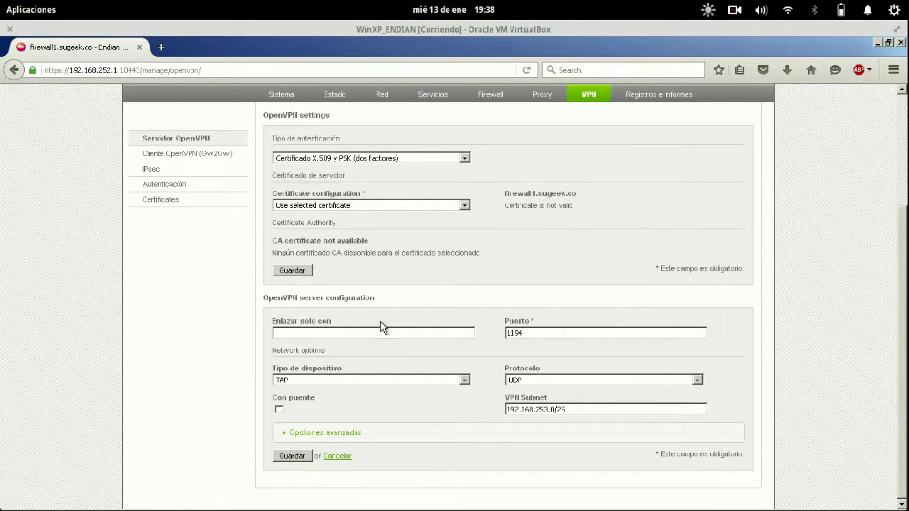
left_click(312, 433)
scroll(201, 357, "down", 5)
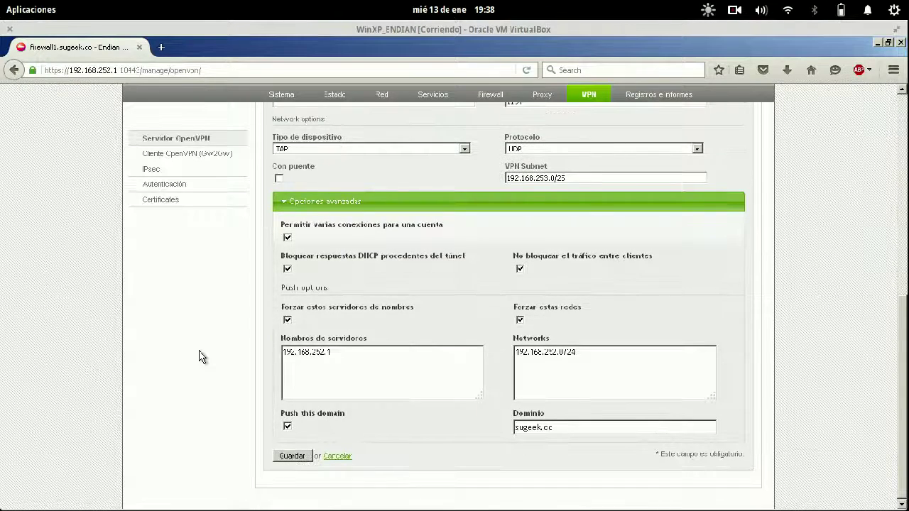
triple_click(590, 178)
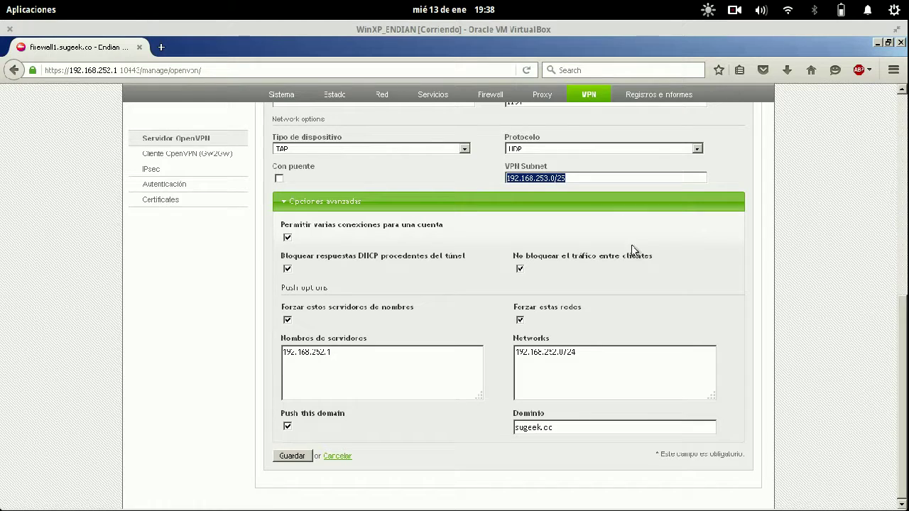
key("Return")
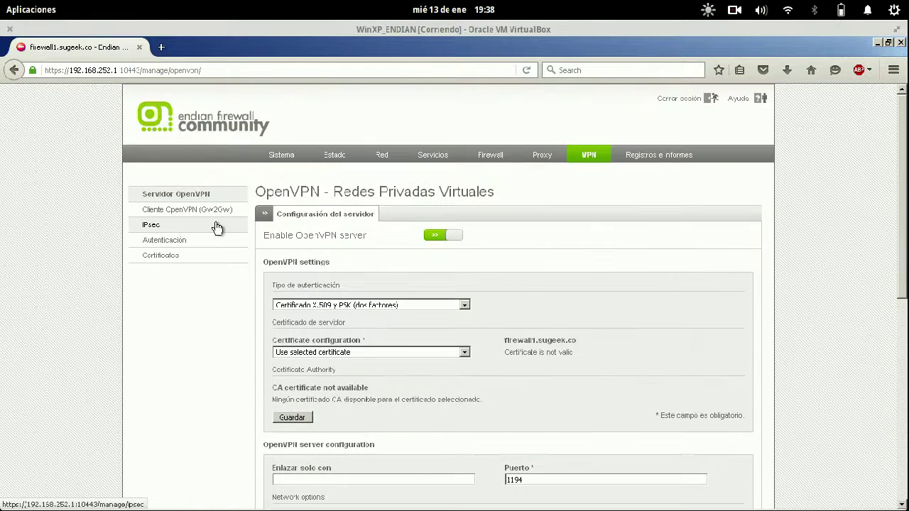
- View the Autenticación and Certificados pages, then return to the OpenVPN terminal
left_click(217, 243)
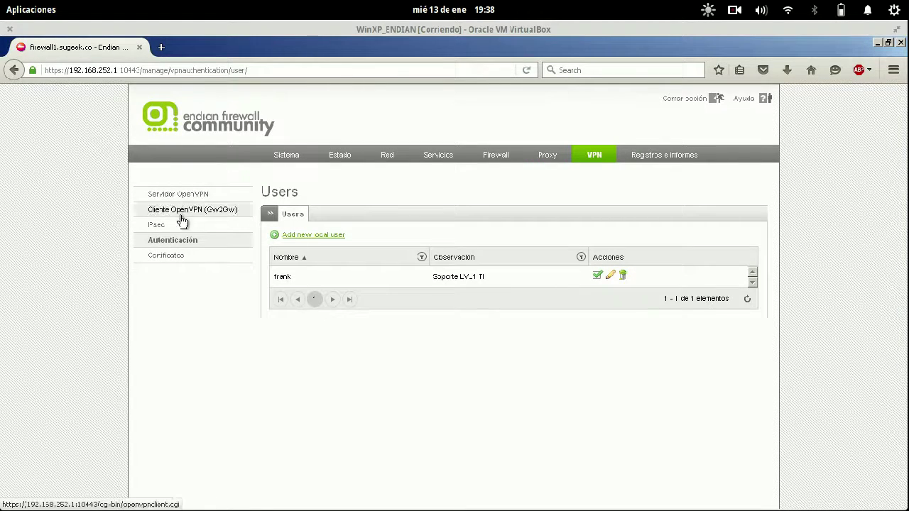
left_click(196, 261)
key("super+s")
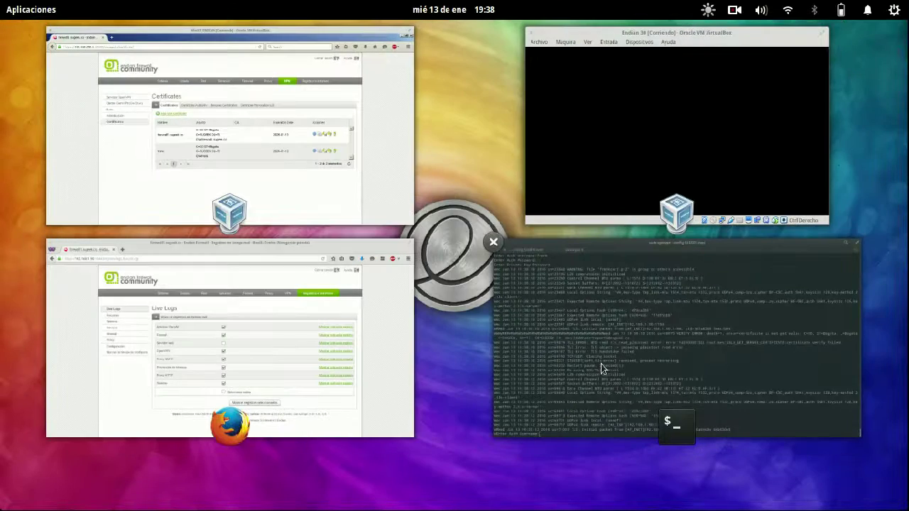
left_click(327, 188)
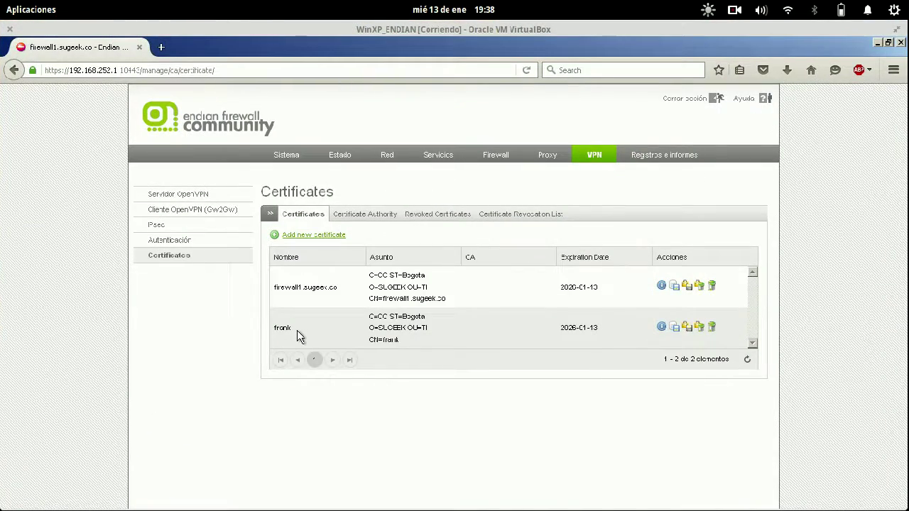
key("super+s")
left_click(566, 348)
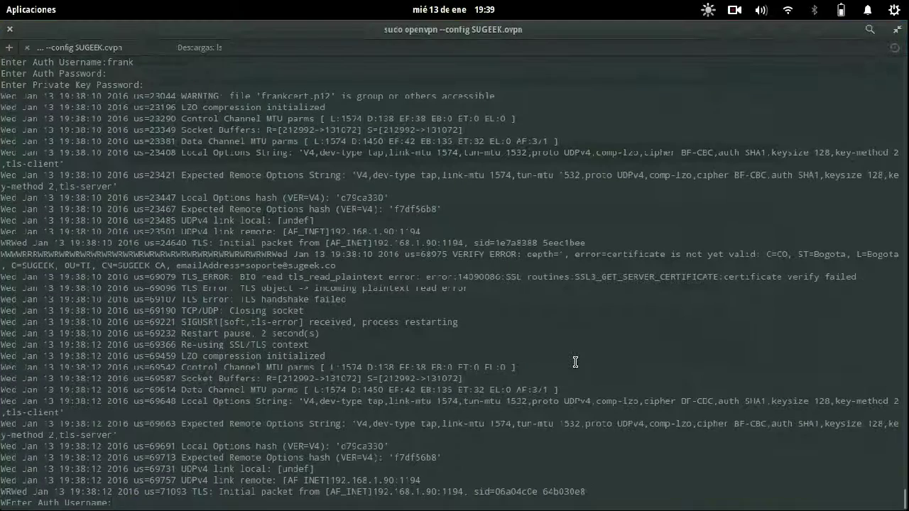
- Log the OpenVPN client in as frank and enter the password
type("frank")
key("Return")
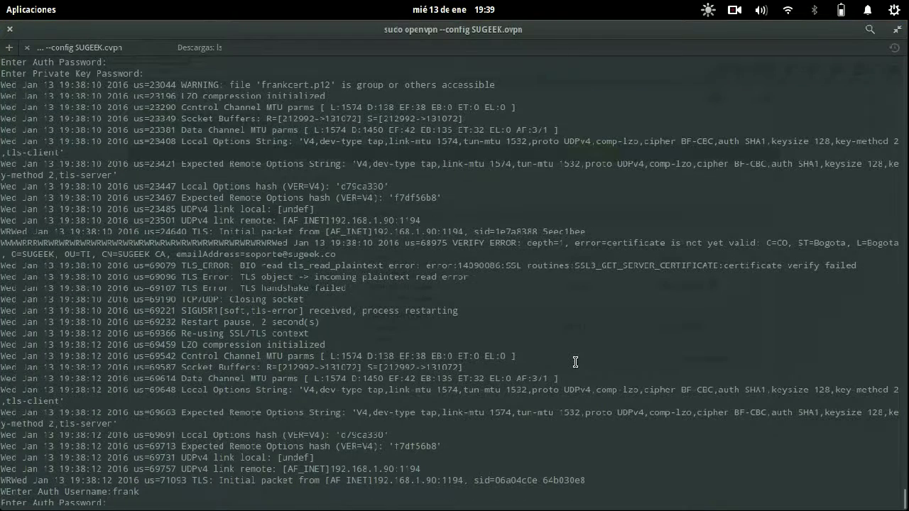
key("Return")
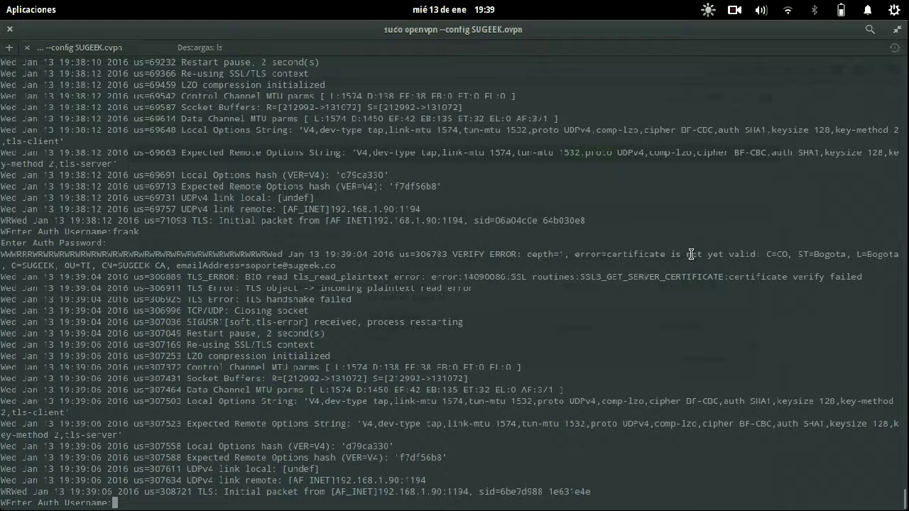
- Select the certificate-is-not-yet-valid error line, then switch to the Live Logs window
left_click_drag(687, 255, 755, 255)
left_click_drag(755, 254, 751, 265)
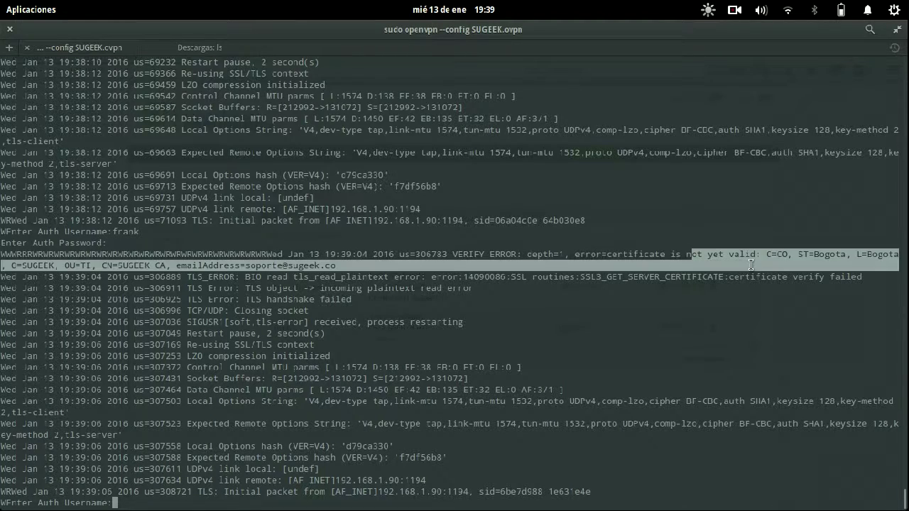
key("super+s")
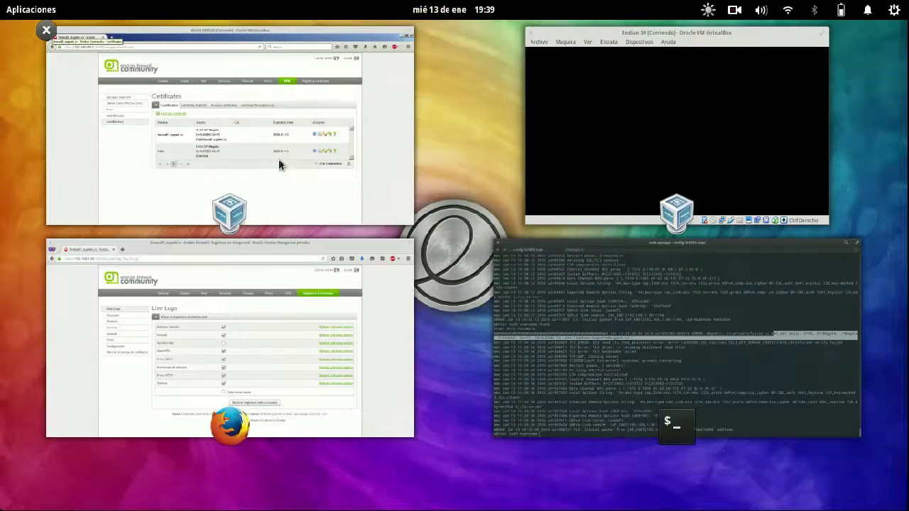
left_click(304, 341)
- Show only the OpenVPN live log, then return to the firewall's OpenVPN server settings
left_click(721, 298)
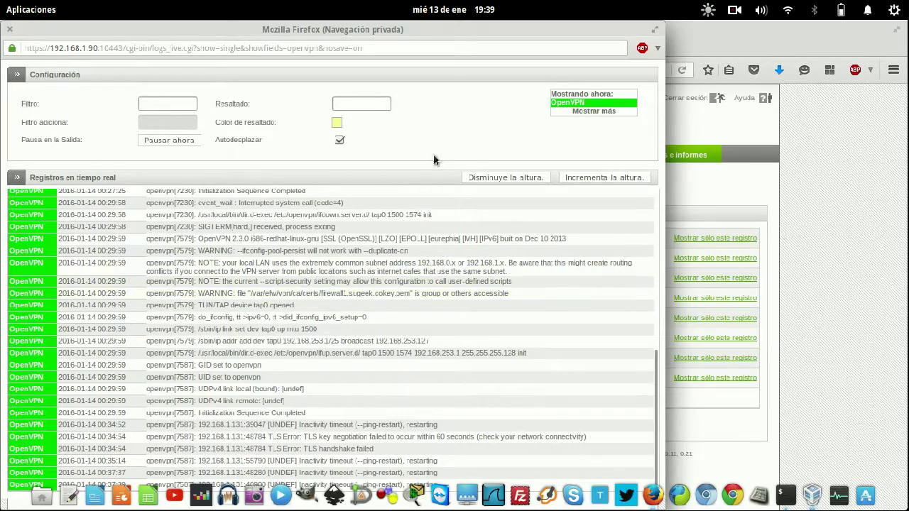
key("super+w")
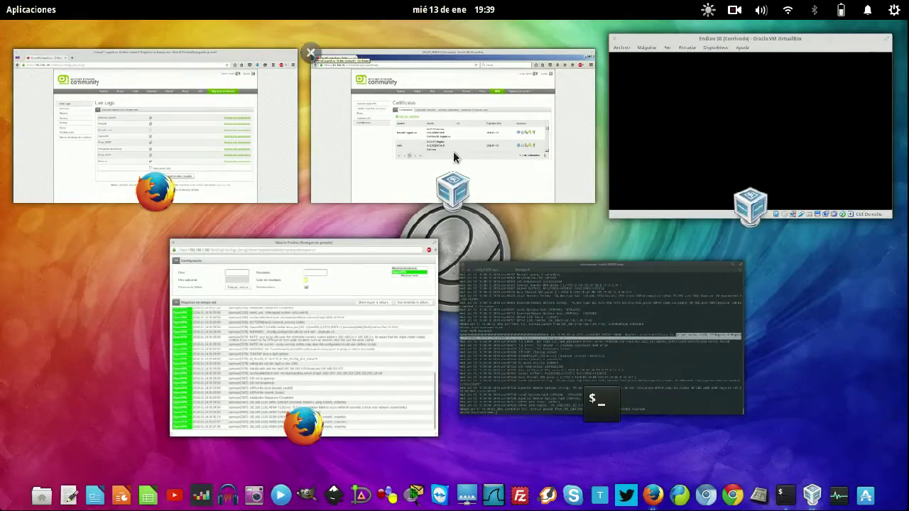
left_click(453, 153)
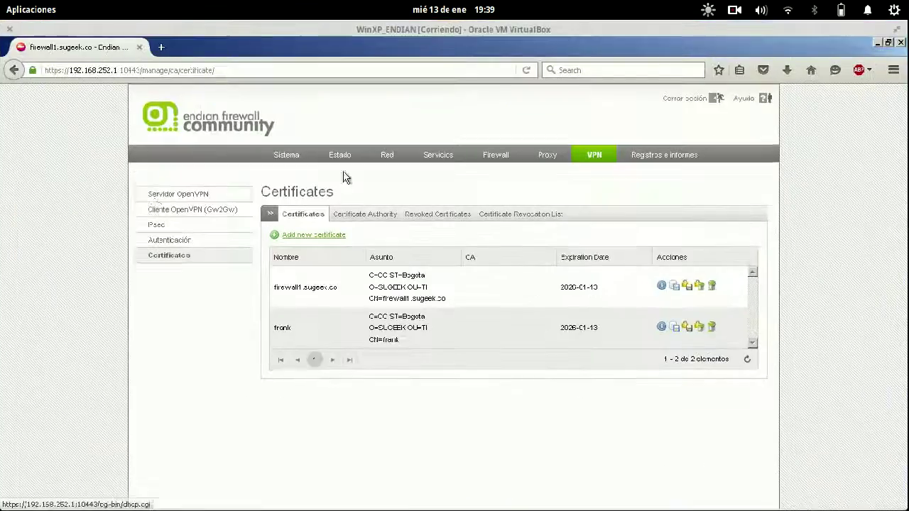
left_click(206, 194)
- Inspect the certificate authority details under Certificados, then open the VPN users list
left_click(162, 255)
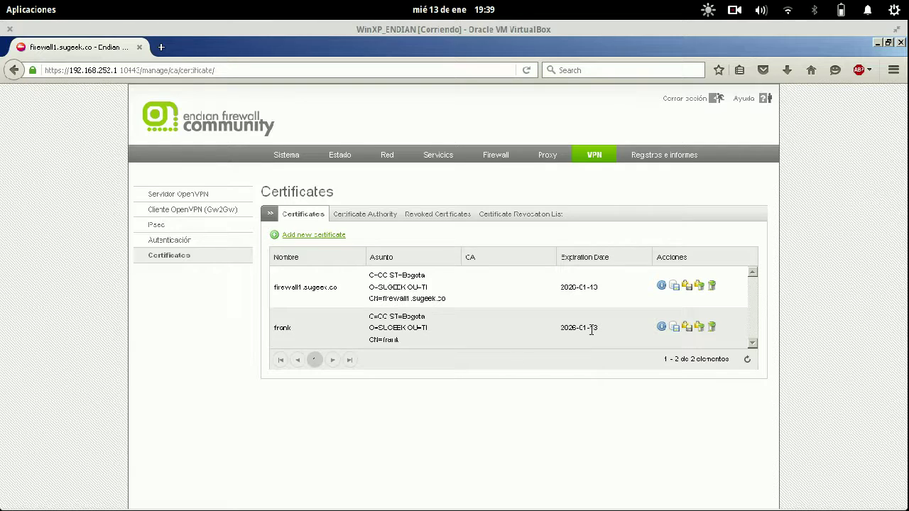
left_click(381, 220)
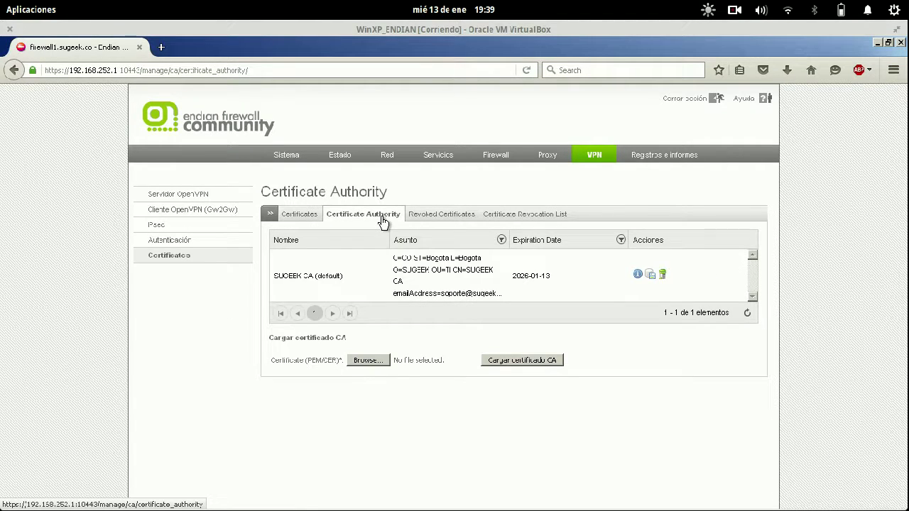
left_click(305, 218)
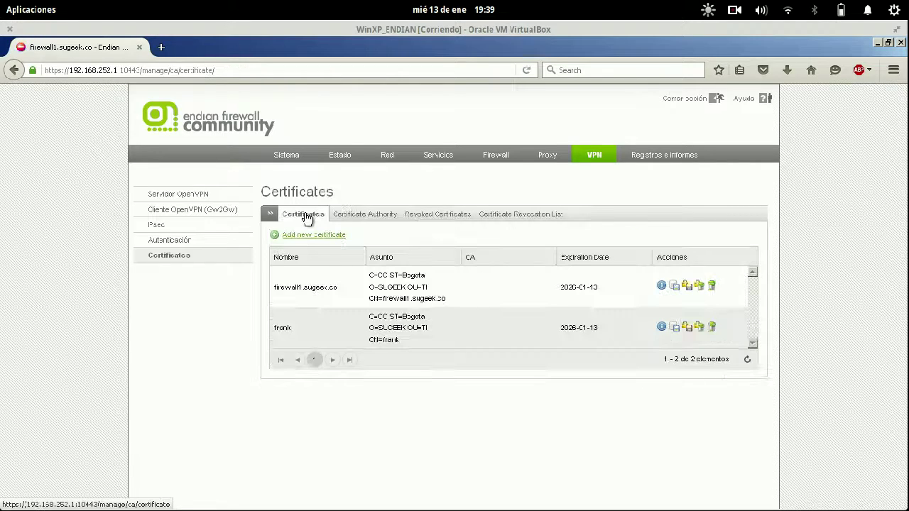
left_click(223, 244)
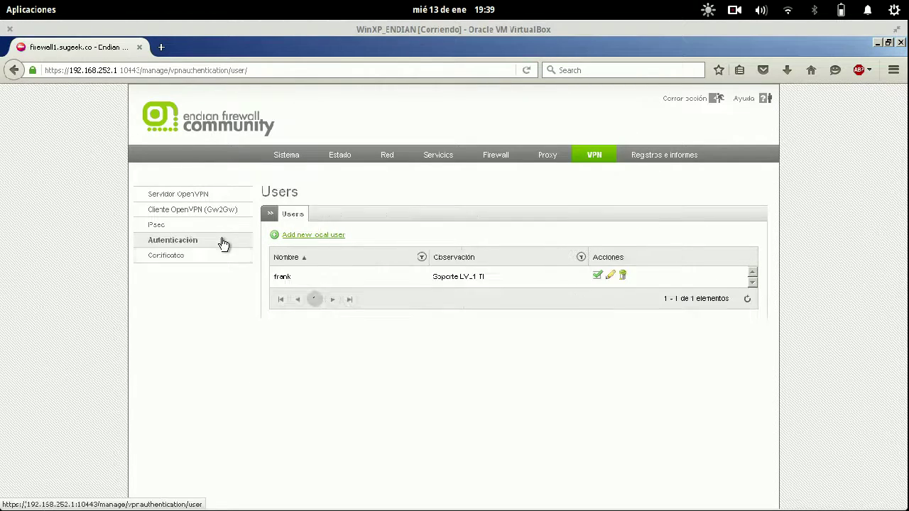
left_click(610, 276)
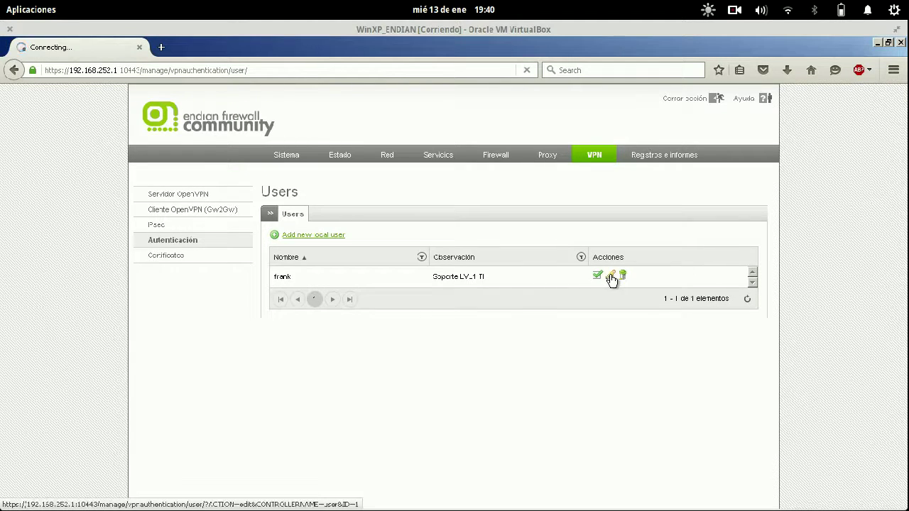
scroll(404, 290, "down", 5)
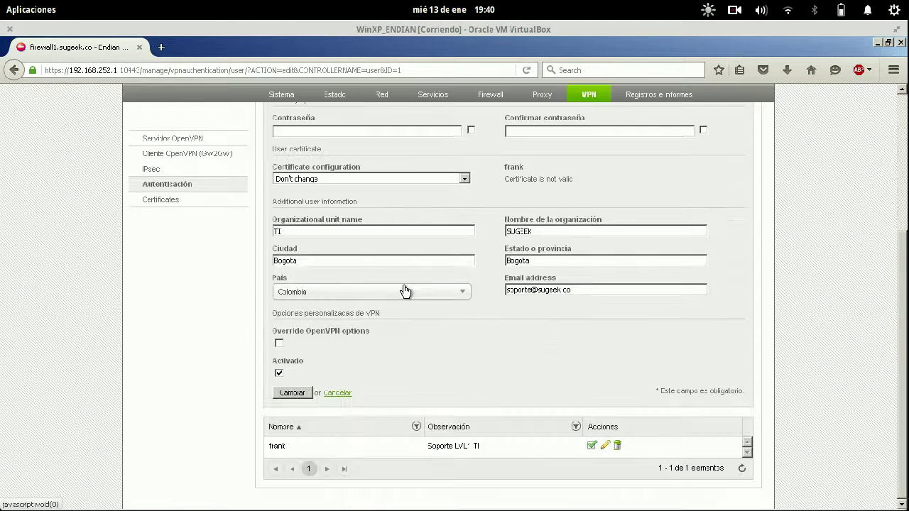
scroll(405, 292, "up", 2)
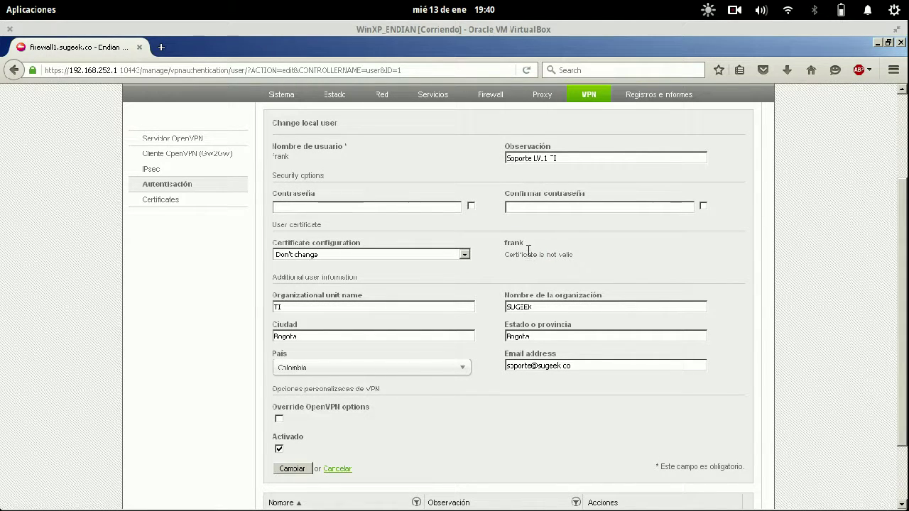
left_click(458, 254)
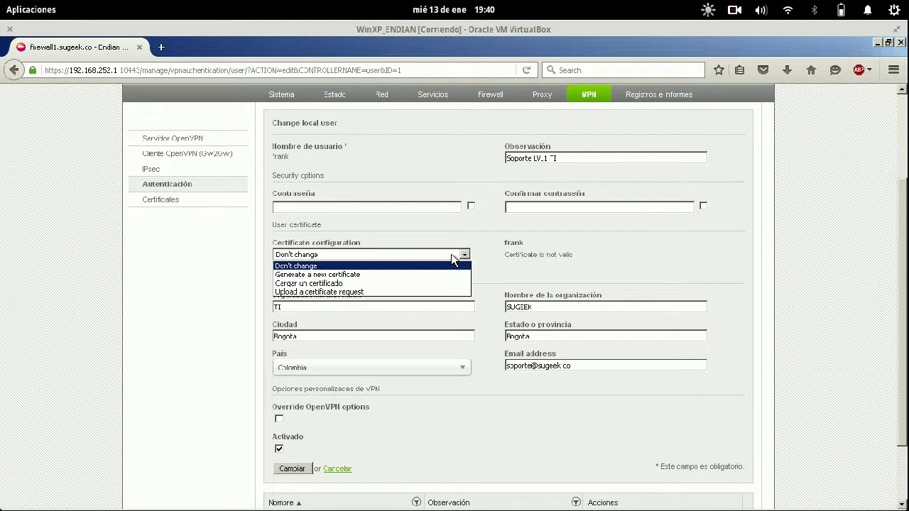
left_click(419, 274)
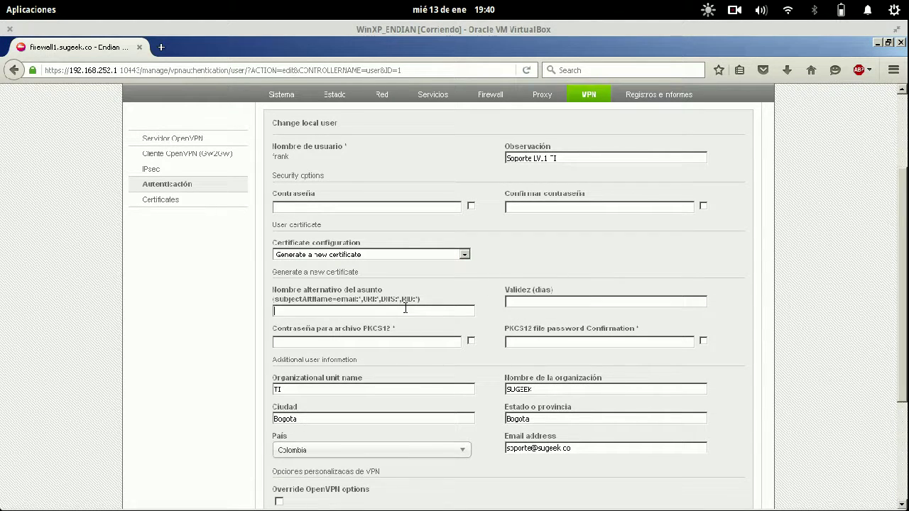
scroll(636, 385, "down", 4)
left_click(290, 395)
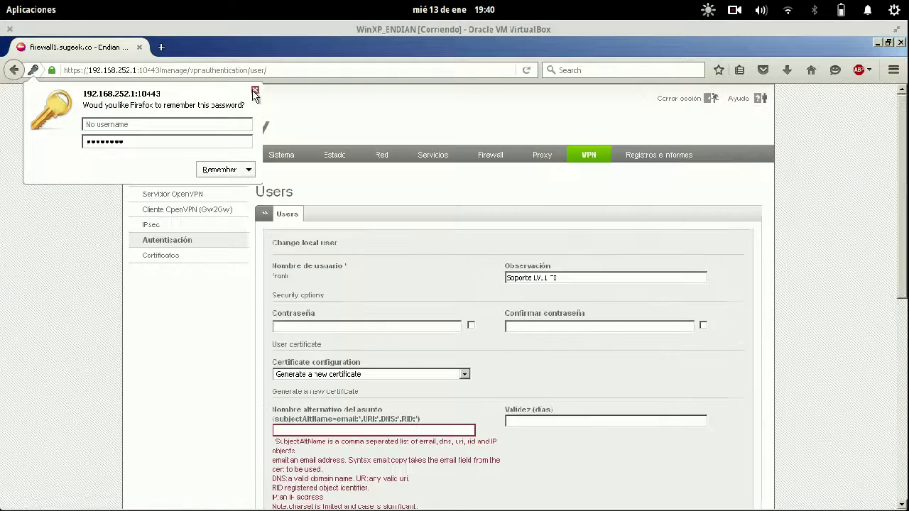
left_click(269, 182)
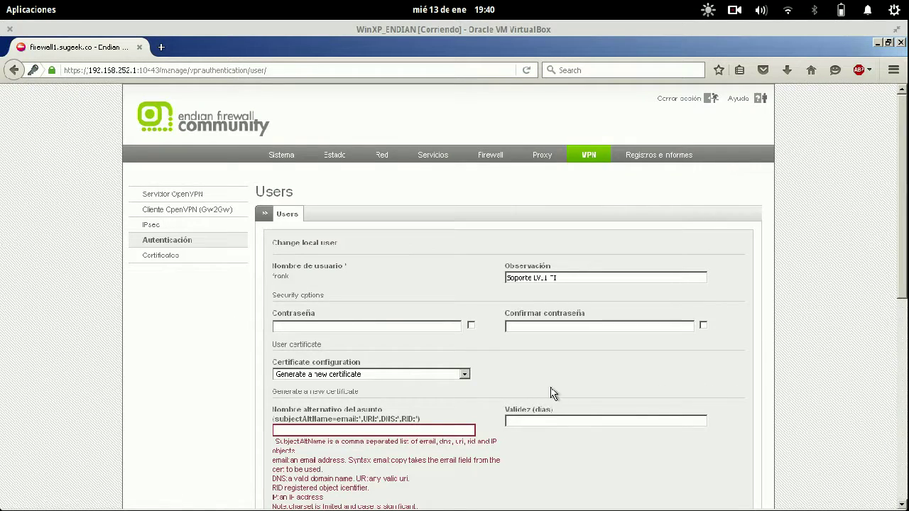
scroll(580, 391, "down", 4)
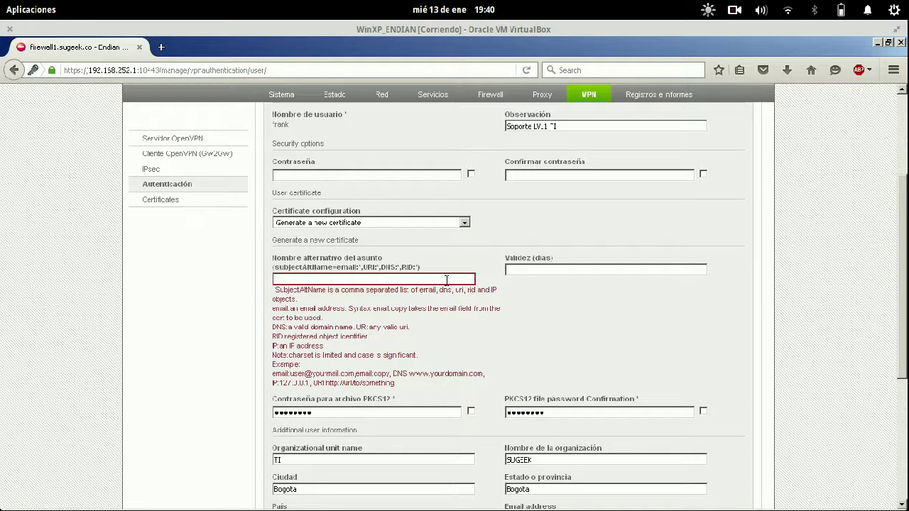
scroll(447, 280, "down", 6)
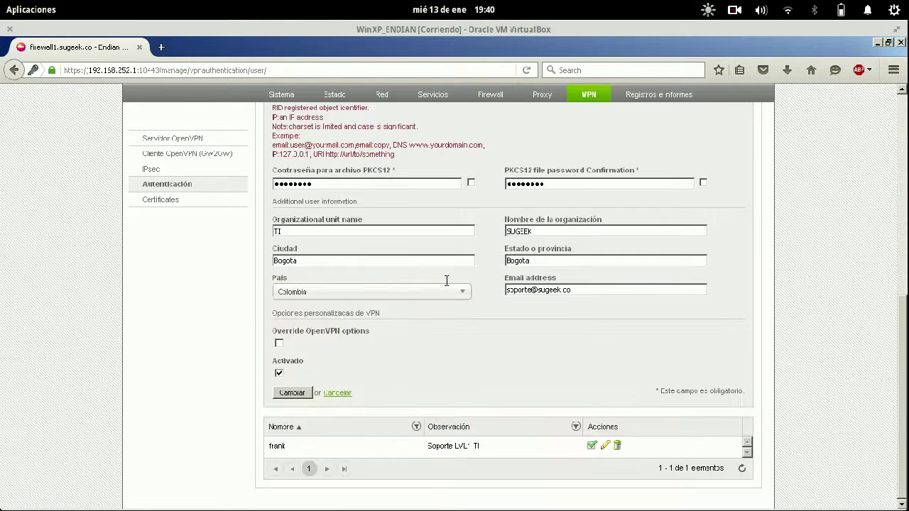
left_click(338, 394)
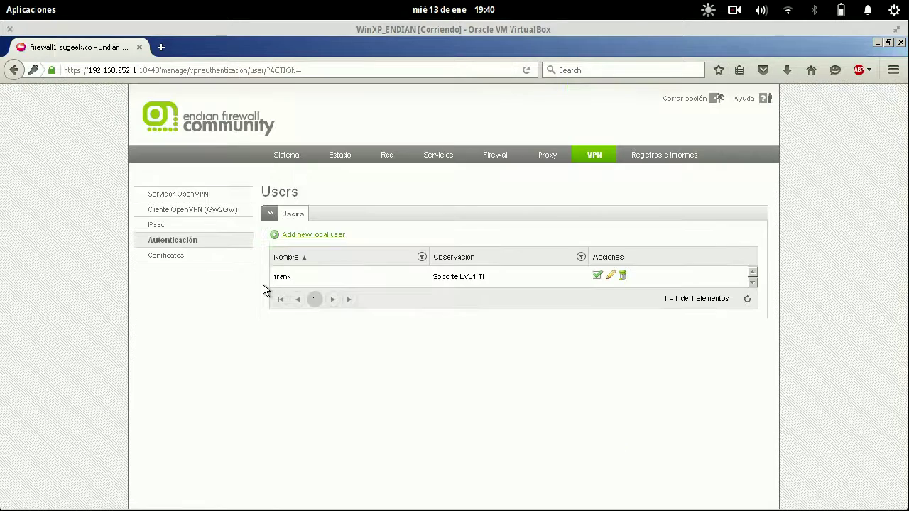
- Edit user frank and choose to generate a new certificate
left_click(610, 277)
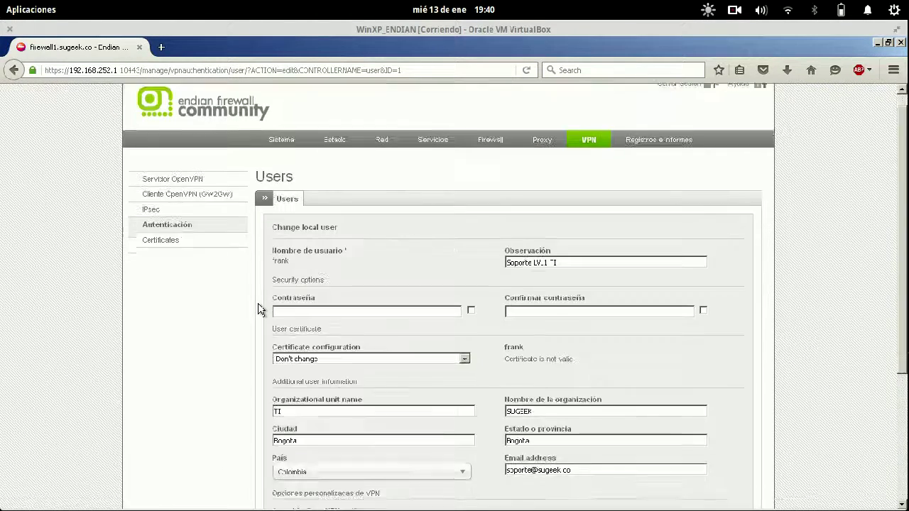
scroll(259, 311, "down", 3)
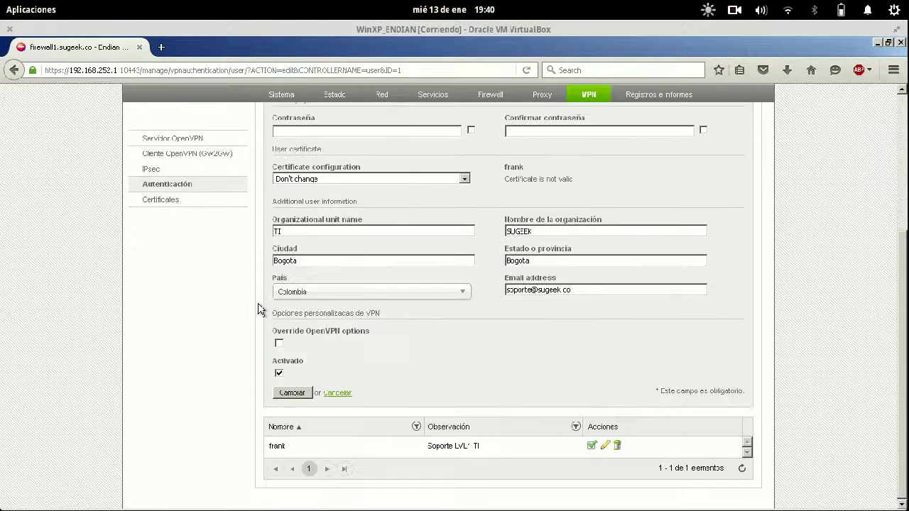
left_click(433, 181)
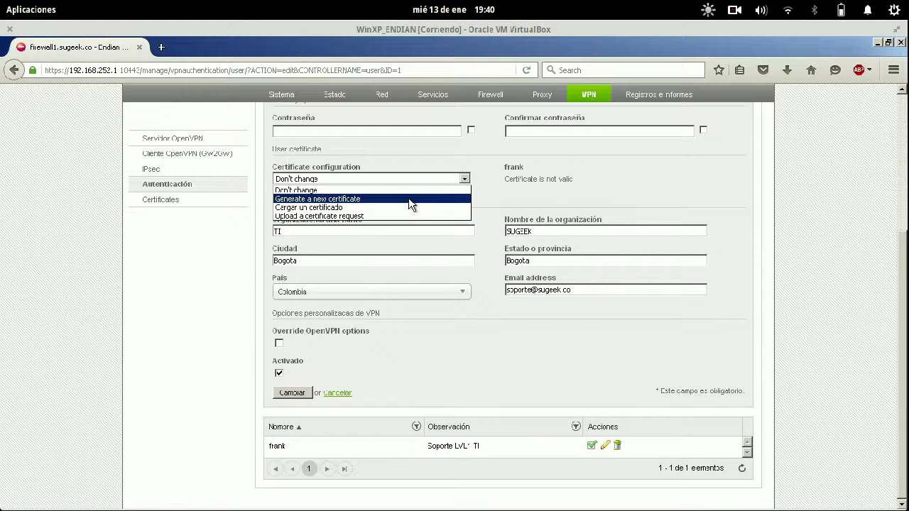
left_click(409, 199)
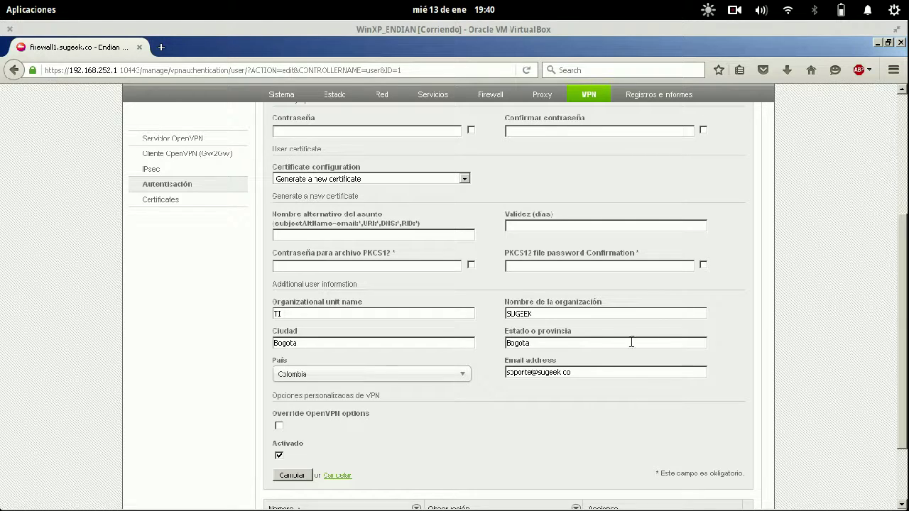
- Clear the certificate's organization SUGEEK, unit TI, city and state Bogota, and e-mail fields
left_click_drag(653, 317, 444, 310)
key("BackSpace")
key("shift+Home")
key("BackSpace")
left_click_drag(316, 341, 249, 339)
key("BackSpace")
left_click_drag(584, 370, 491, 368)
key("BackSpace")
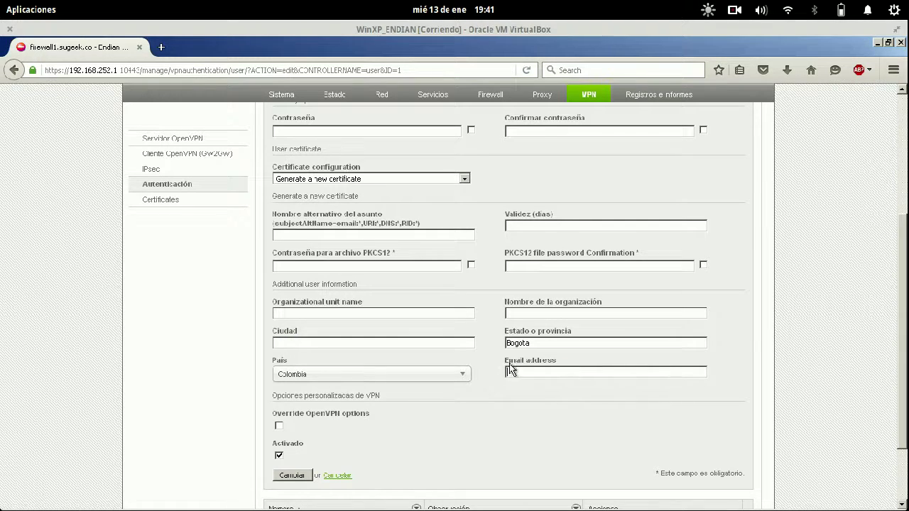
left_click_drag(534, 344, 477, 336)
key("BackSpace")
- Enter the PKCS12 file password, save frank's certificate settings, and dismiss the password-save prompt
left_click(446, 266)
left_click(294, 476)
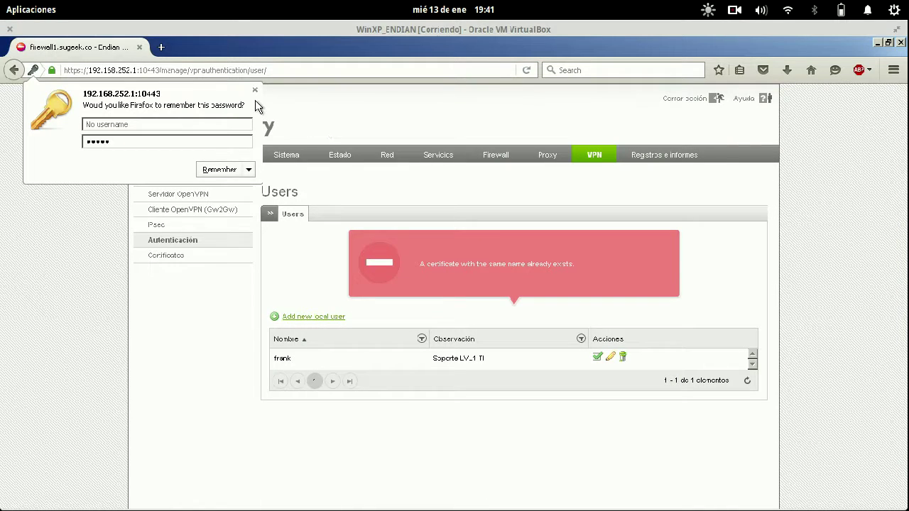
left_click(255, 90)
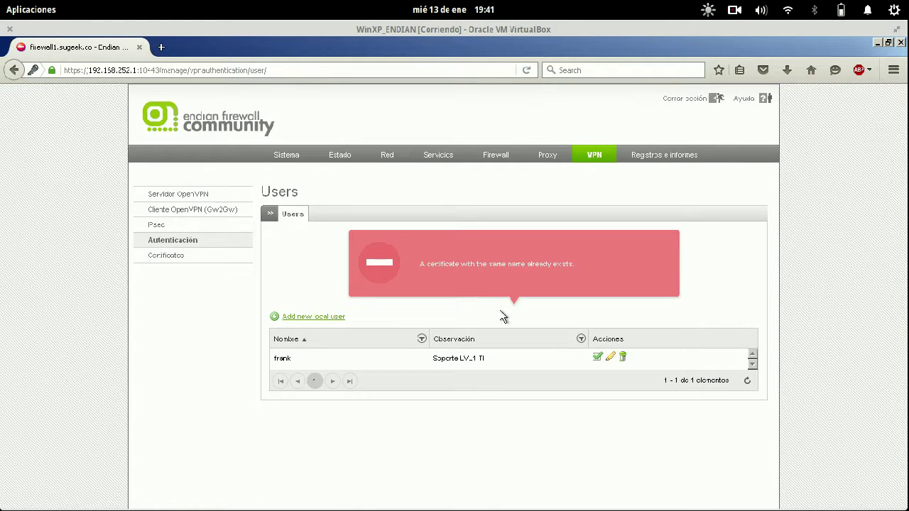
- Review the certificate list and the OpenVPN server's current certificate and validity details
left_click(212, 256)
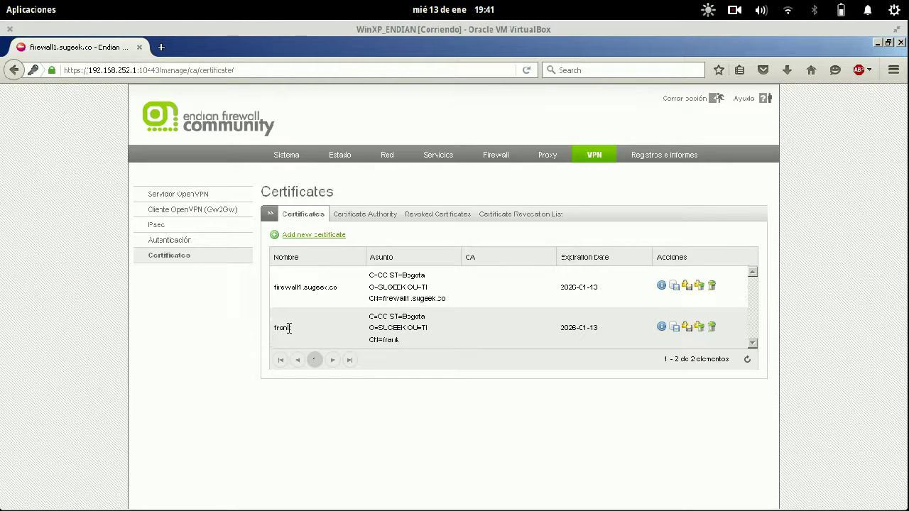
double_click(287, 327)
left_click(366, 342)
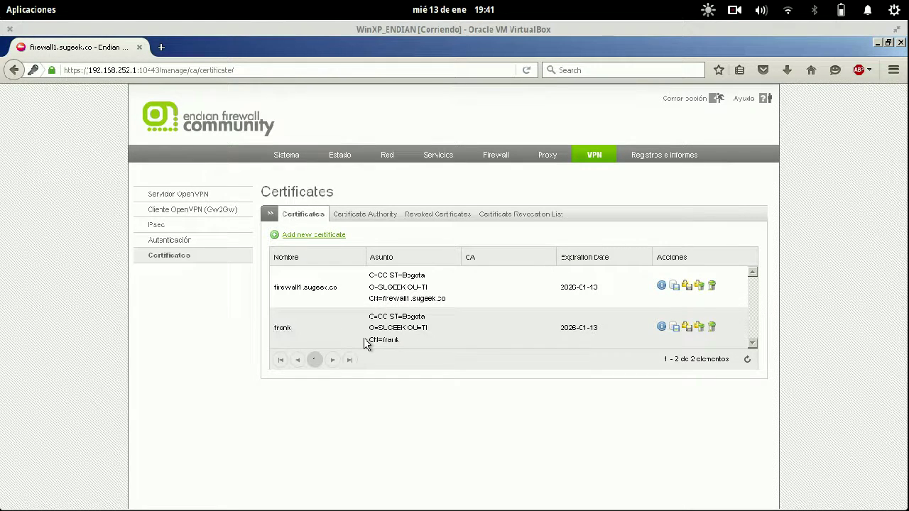
left_click(211, 195)
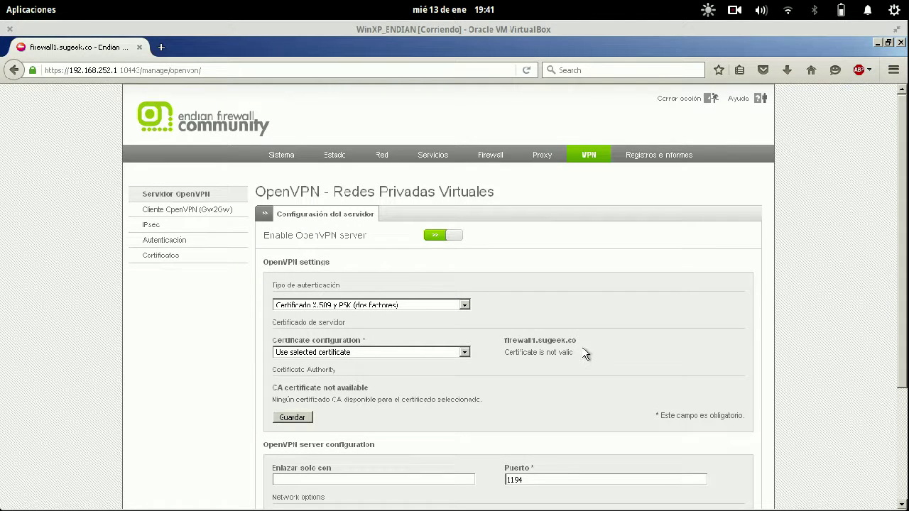
left_click_drag(586, 349, 540, 352)
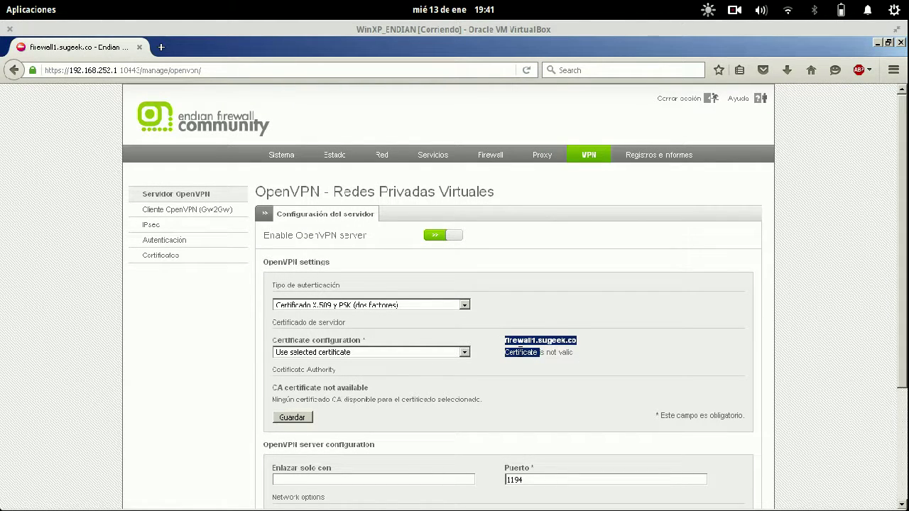
scroll(522, 358, "down", 2)
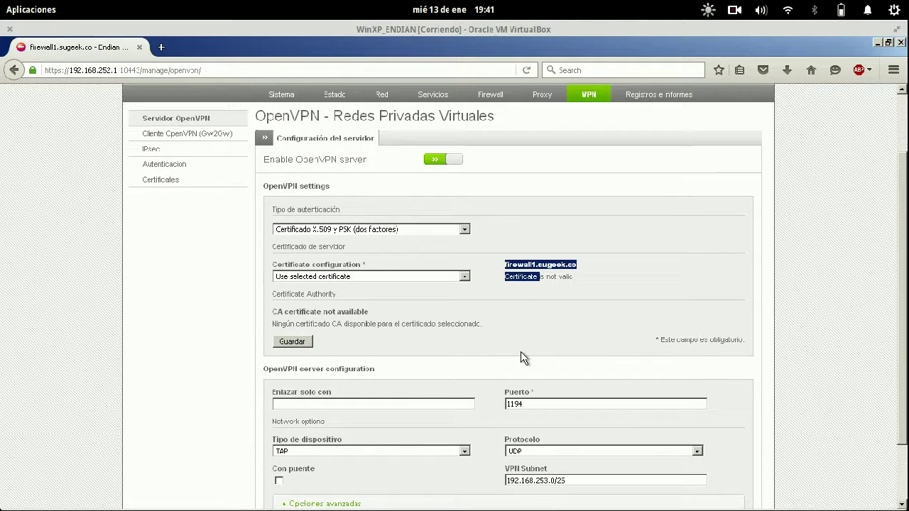
- Switch the OpenVPN server to 'Use an existing certificate', then save and apply the change
left_click(520, 358)
left_click(465, 276)
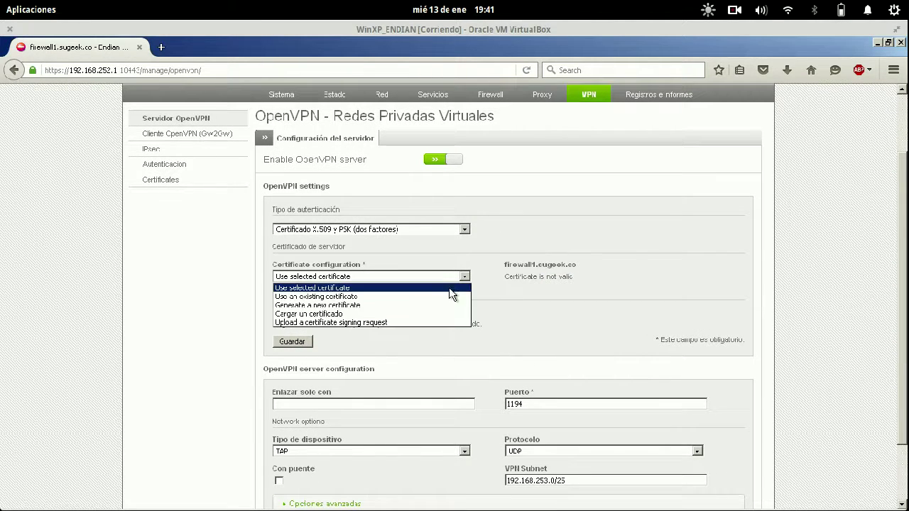
left_click(447, 296)
left_click(299, 304)
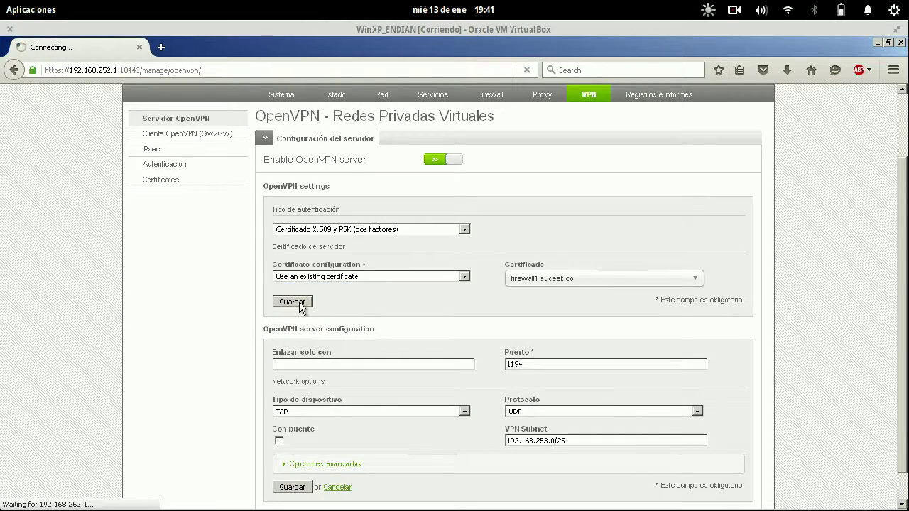
scroll(593, 235, "down", 6)
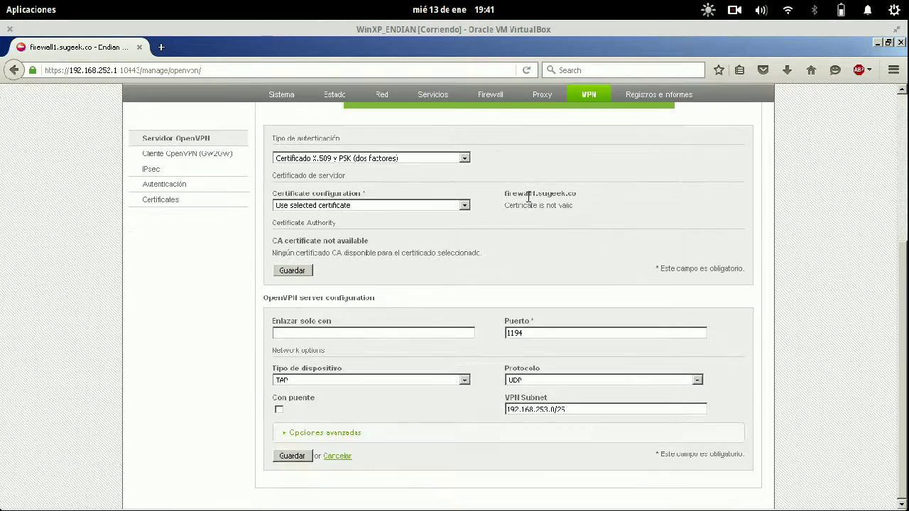
scroll(528, 197, "up", 6)
left_click(399, 313)
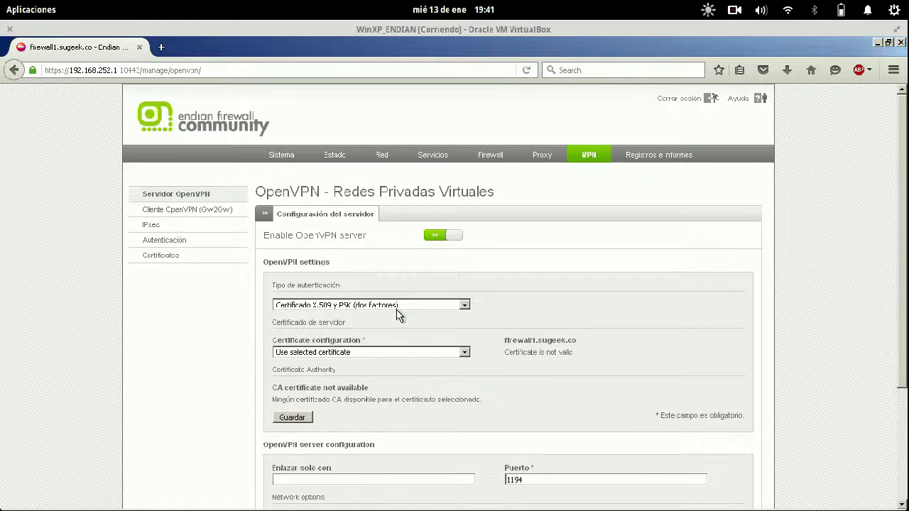
left_click(211, 255)
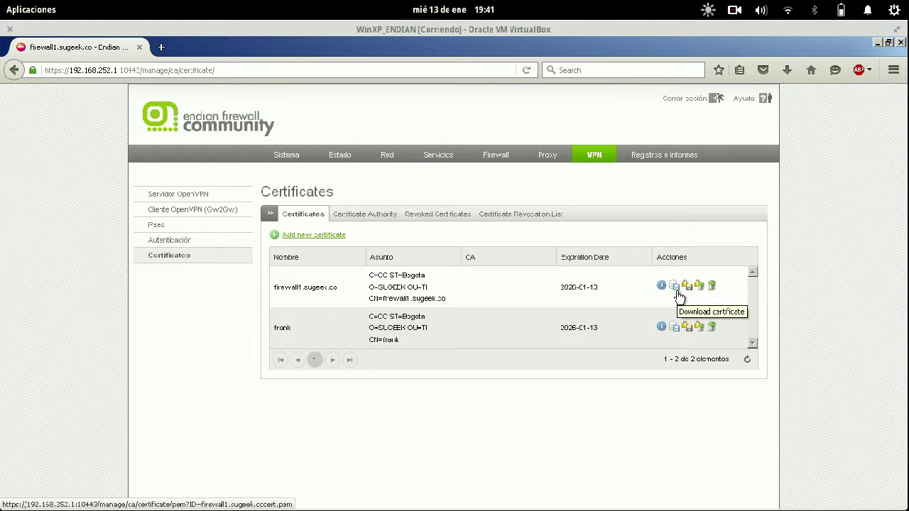
- Download the firewall1.sugeek.co certificate, then save and apply the OpenVPN server settings
left_click(675, 287)
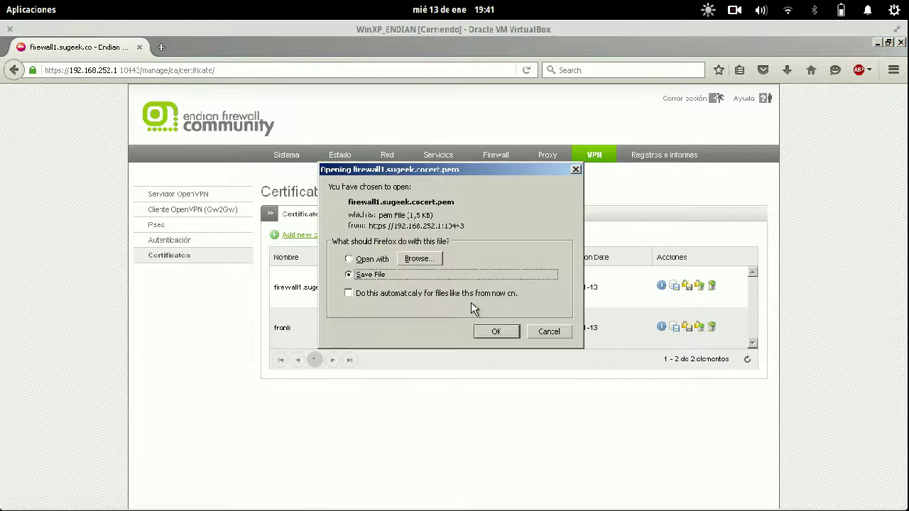
left_click(497, 332)
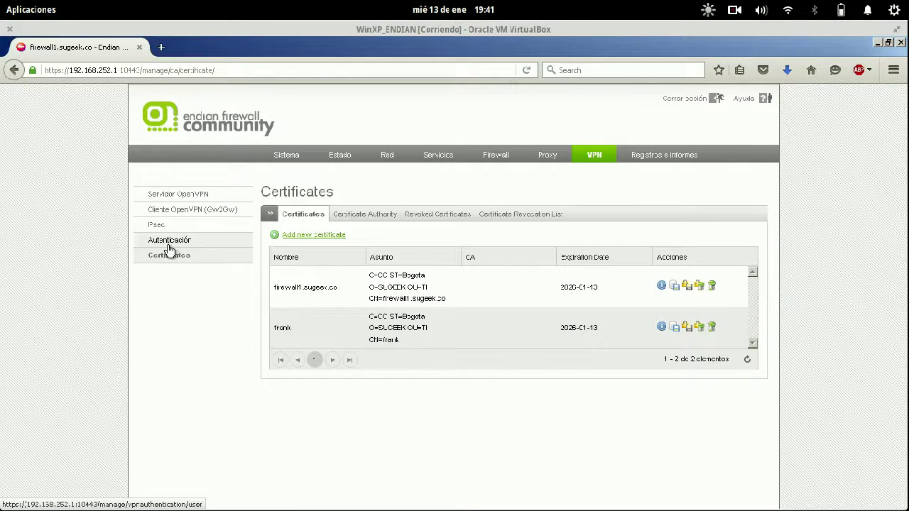
left_click(178, 194)
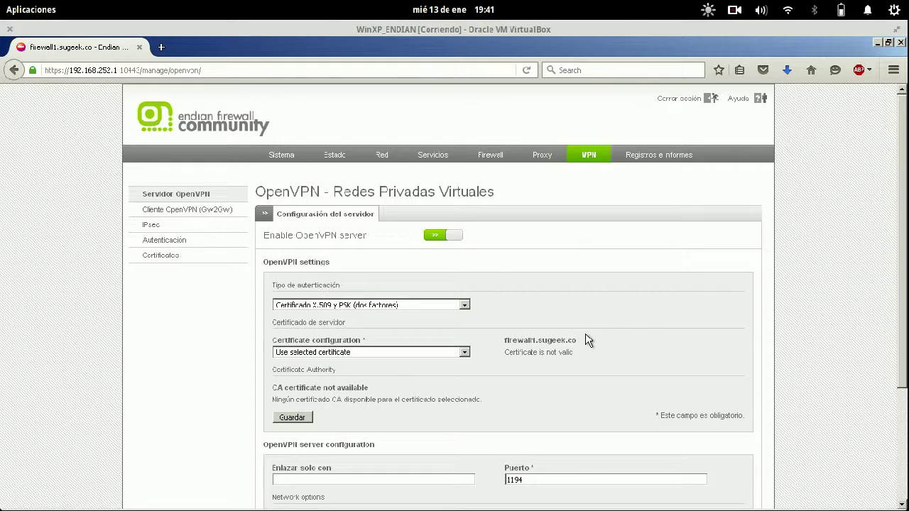
left_click(292, 417)
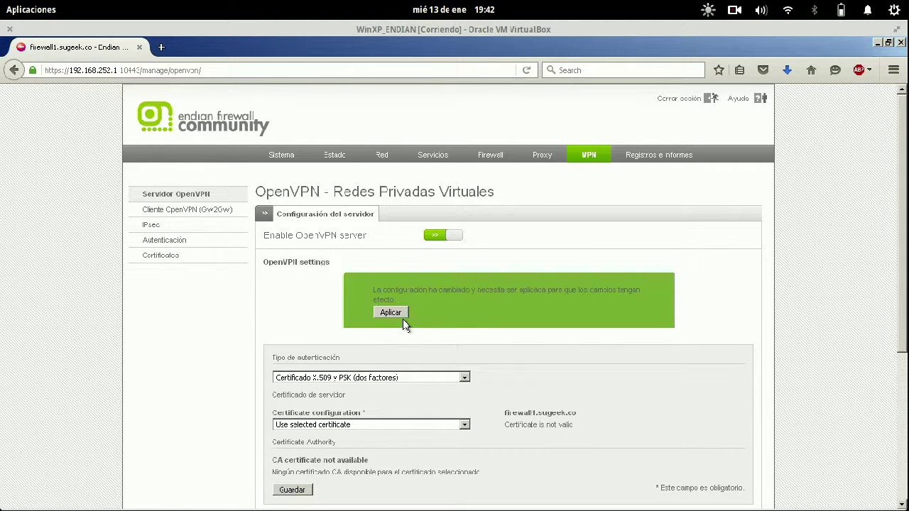
left_click(401, 314)
- Set the OpenVPN server certificate to 'Use an existing certificate' again, save and apply
scroll(552, 321, "down", 5)
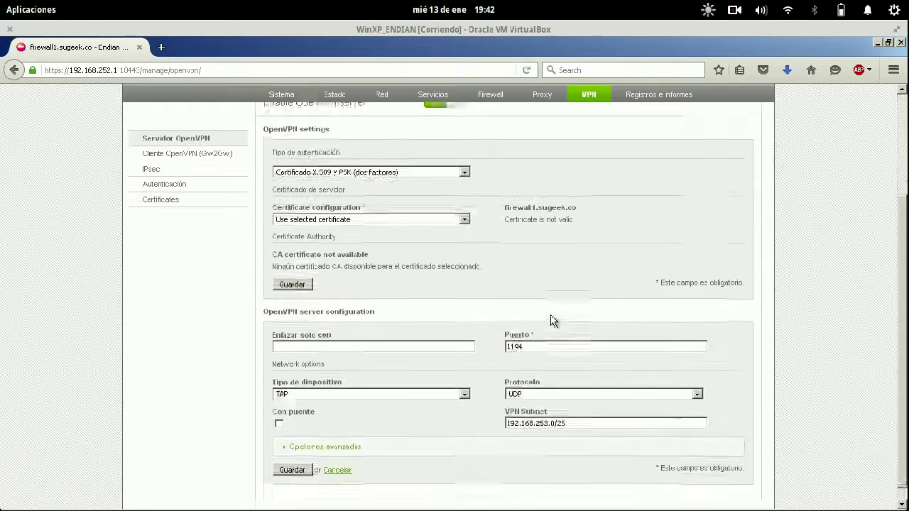
left_click_drag(292, 247, 394, 247)
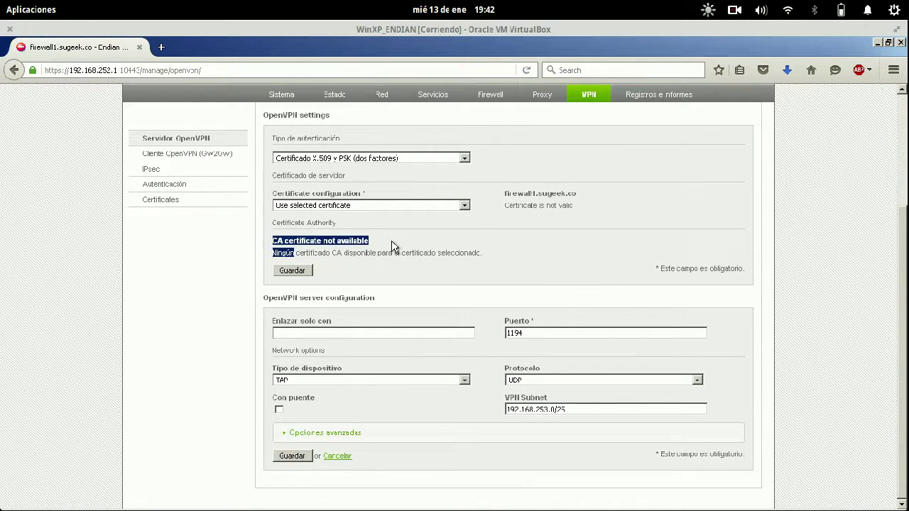
scroll(394, 247, "up", 3)
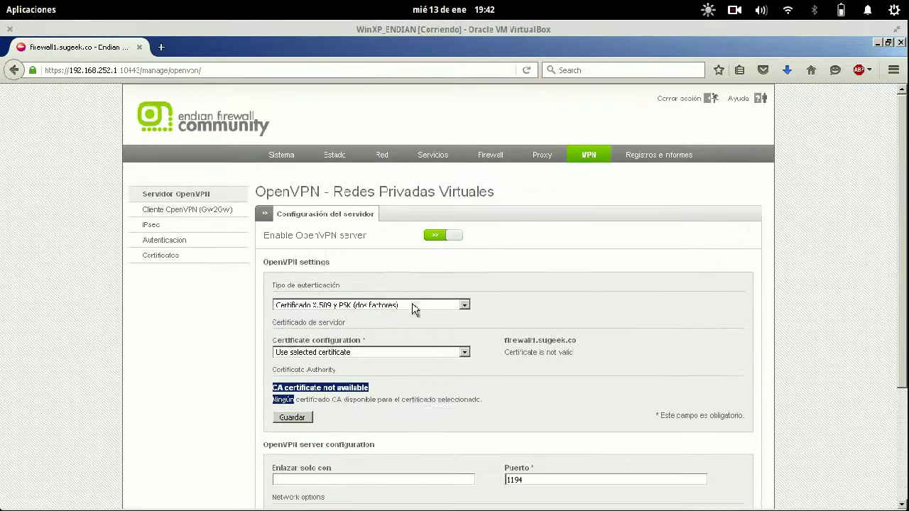
left_click(433, 352)
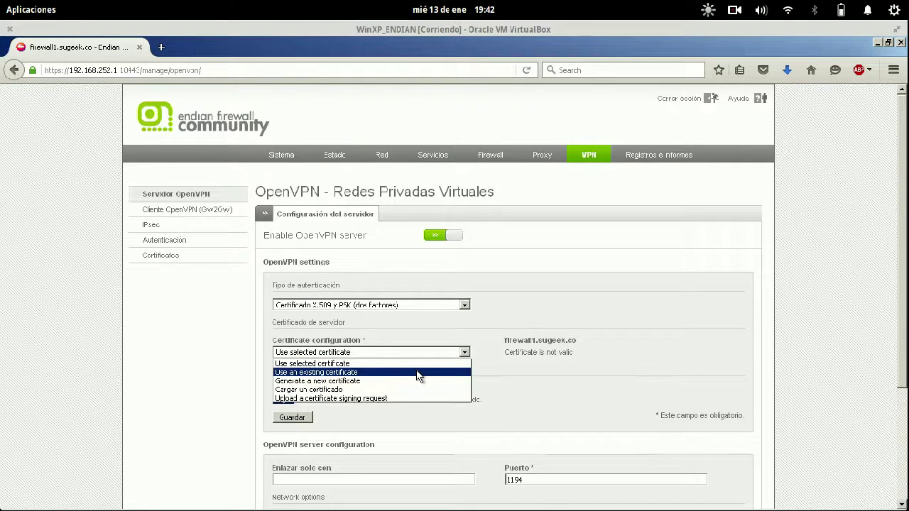
left_click(419, 372)
left_click(304, 379)
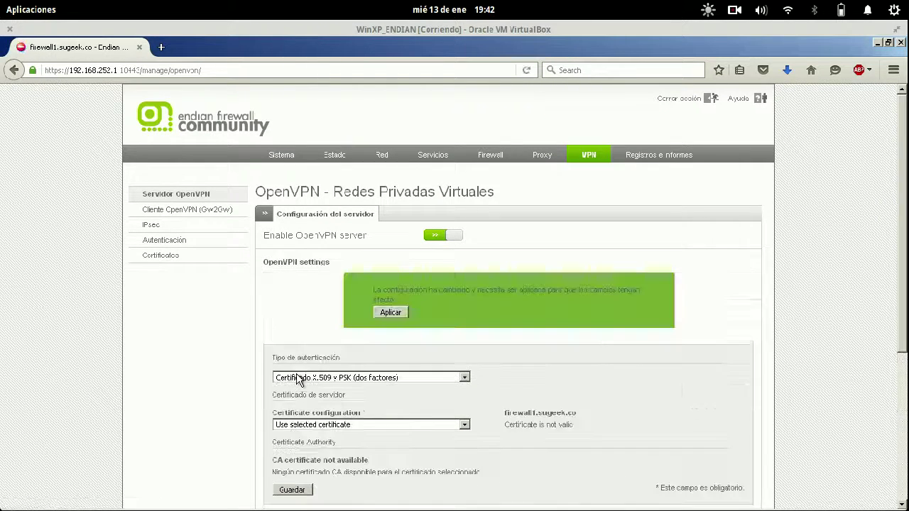
left_click(392, 312)
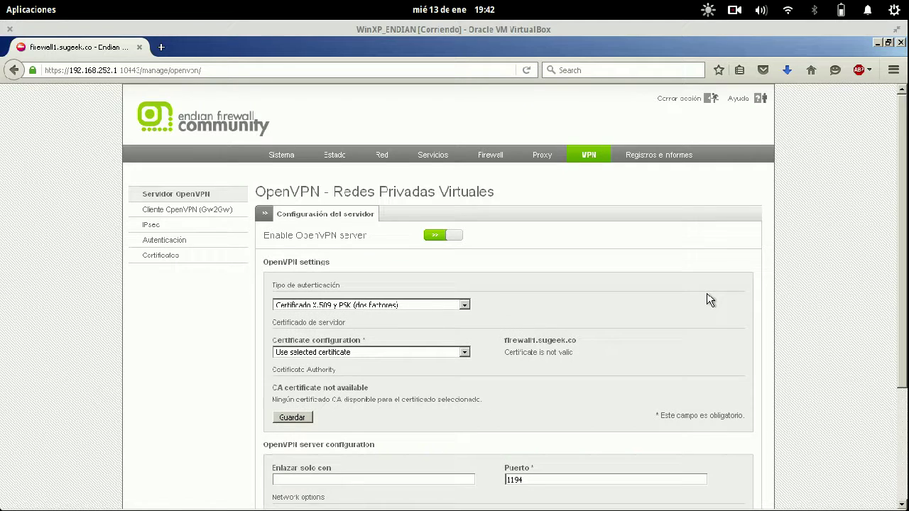
- Delete the VPN user account and confirm the deletion
left_click(189, 258)
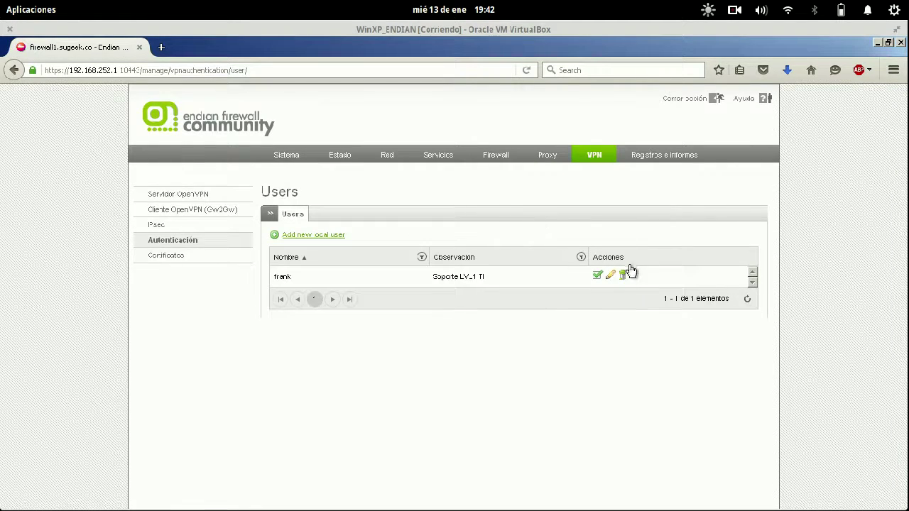
left_click(623, 276)
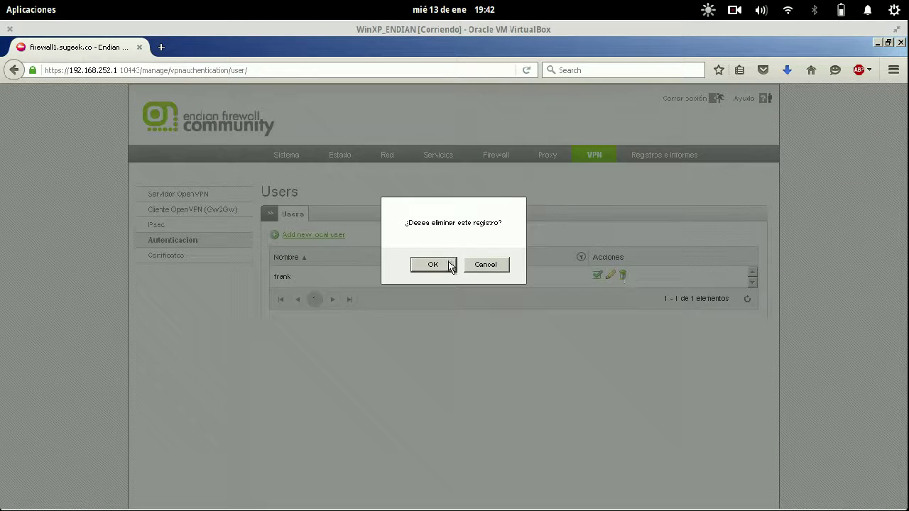
left_click(448, 263)
left_click(204, 258)
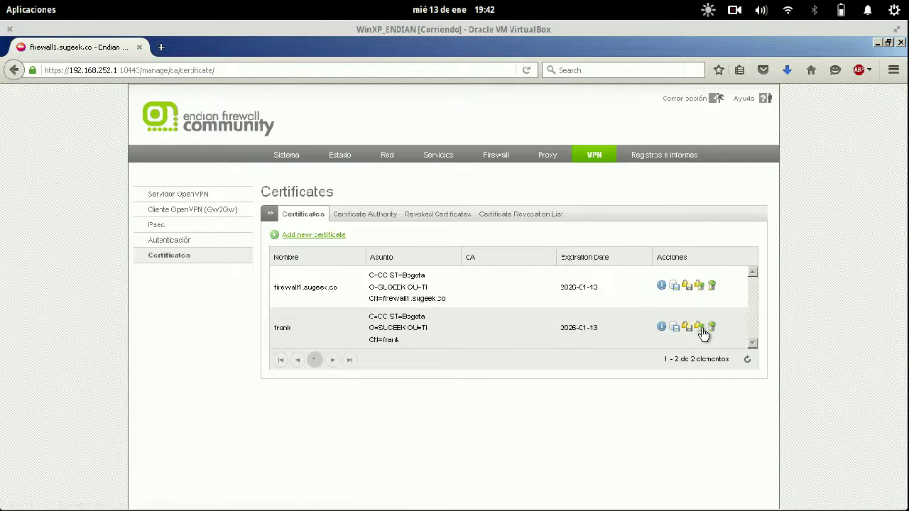
- Delete the private key and certificate of the VPN user and of firewall1.sugeek.co, confirming each
left_click(687, 328)
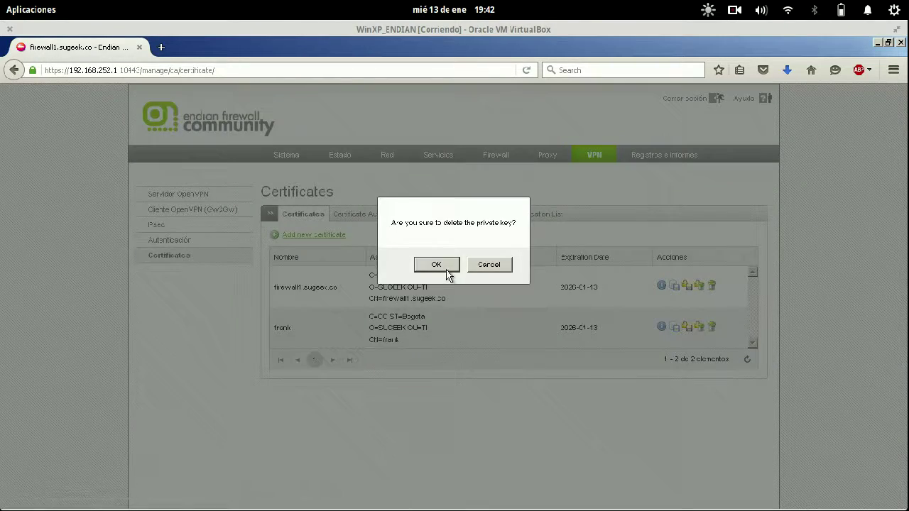
left_click(442, 266)
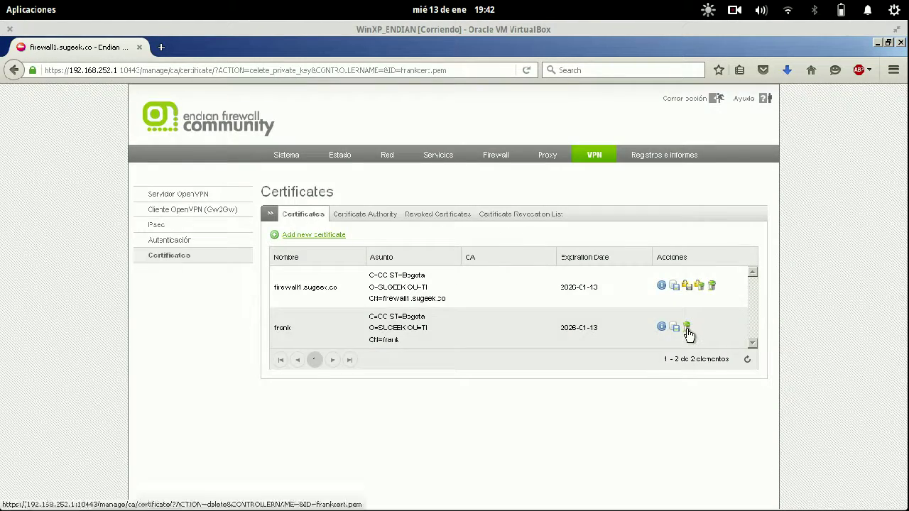
left_click(687, 327)
left_click(434, 266)
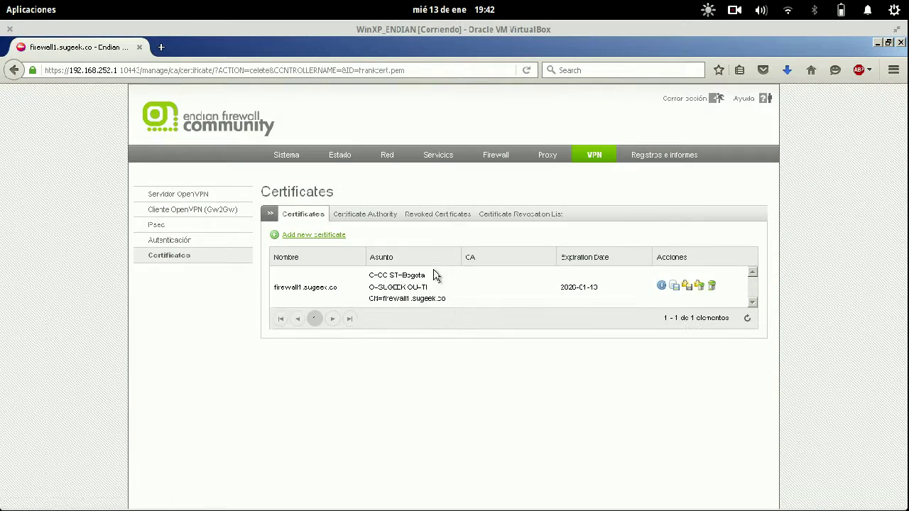
left_click(700, 287)
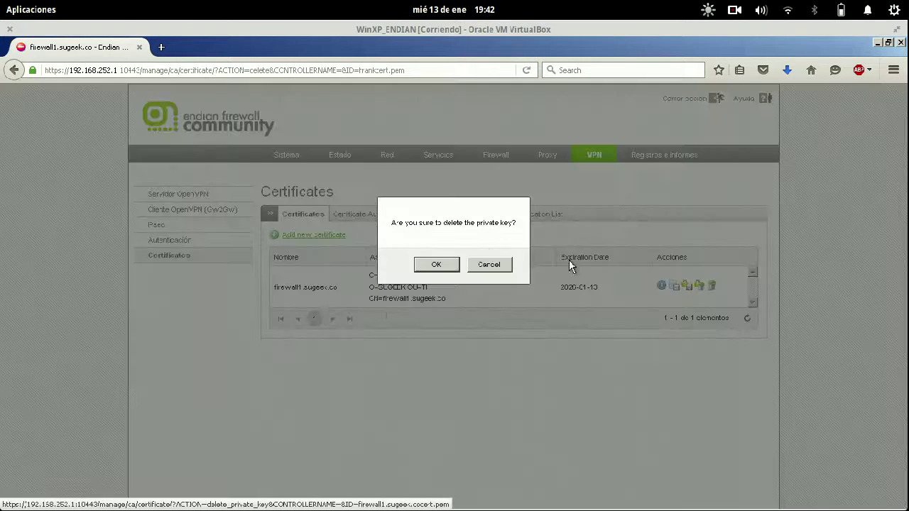
left_click(445, 263)
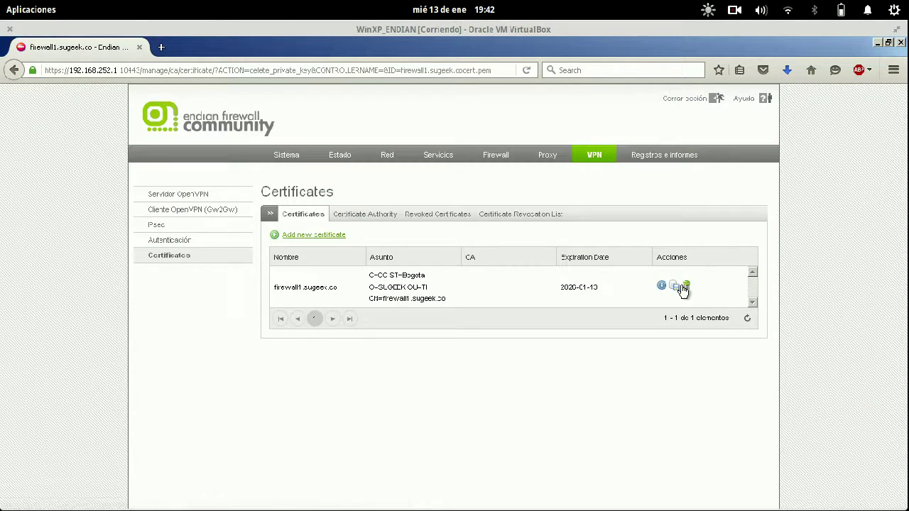
left_click(687, 286)
left_click(419, 266)
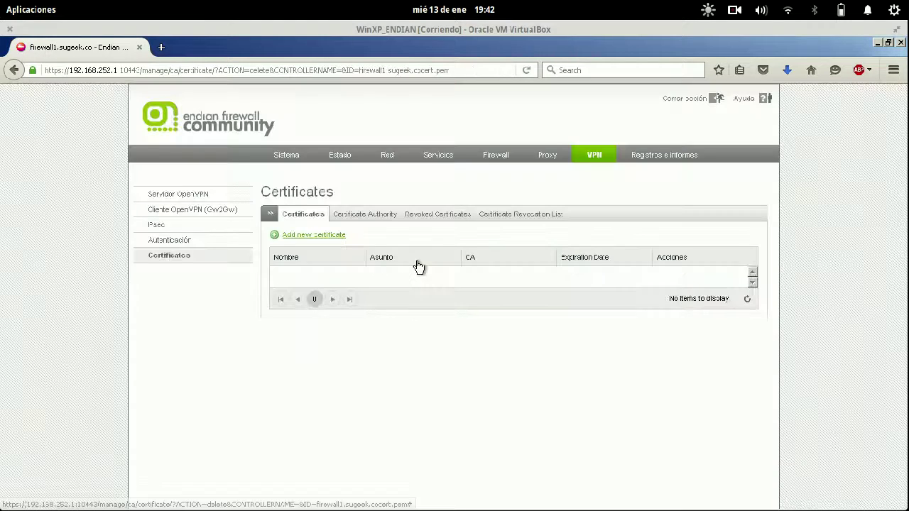
left_click(386, 221)
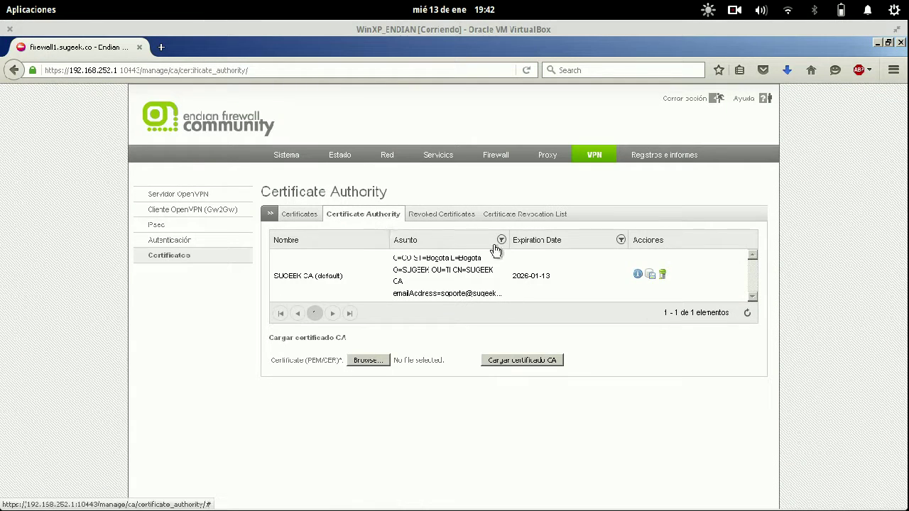
- Look through the revocation tabs, cancel a CRL download, and save the CA certificate as cacert.pem
left_click(527, 220)
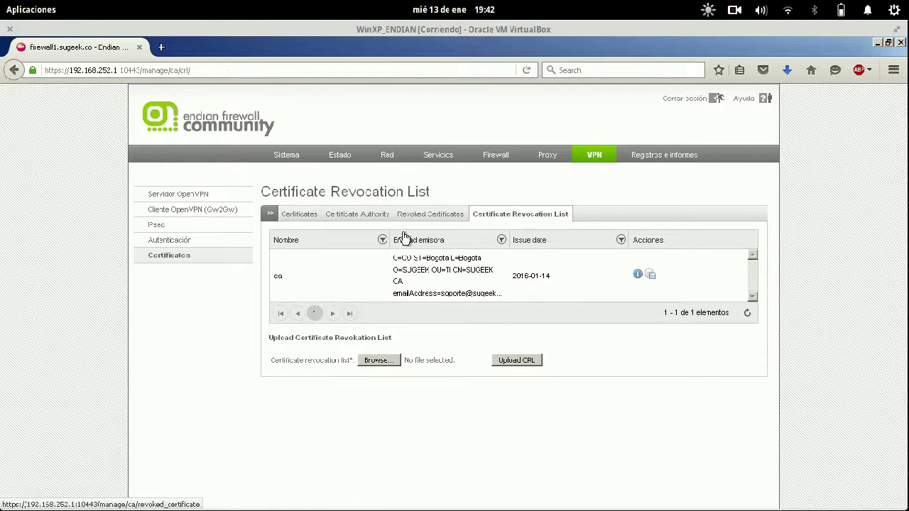
left_click(446, 219)
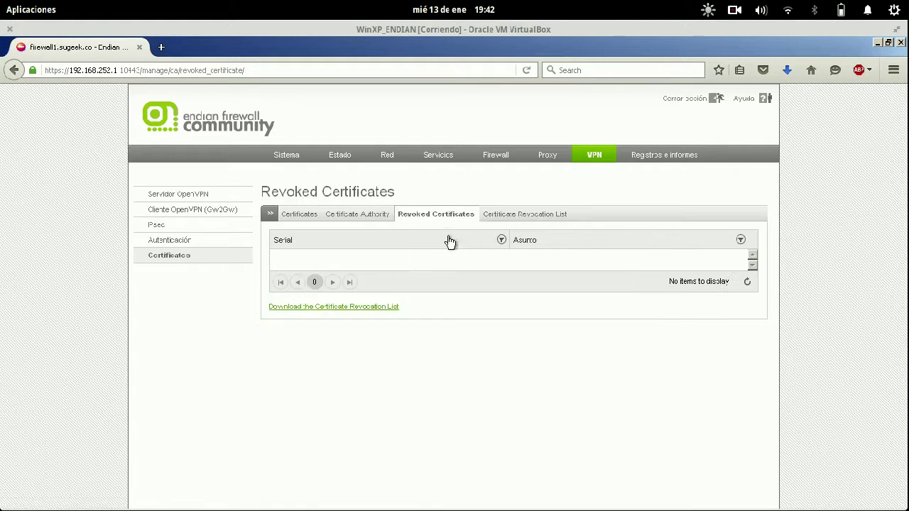
left_click(376, 214)
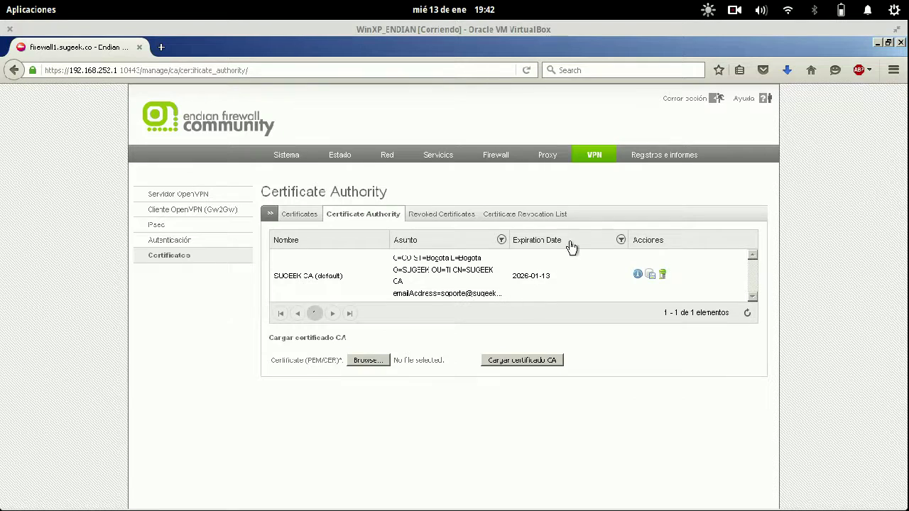
left_click(558, 219)
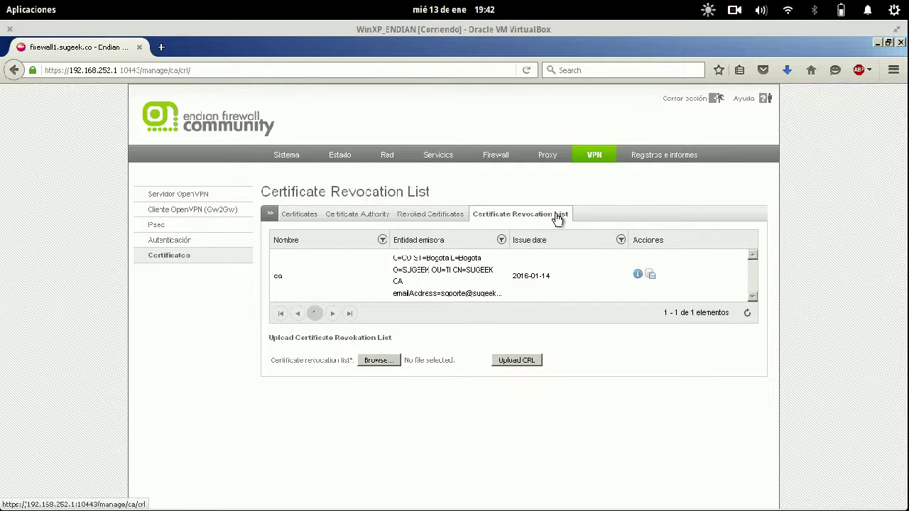
left_click(651, 276)
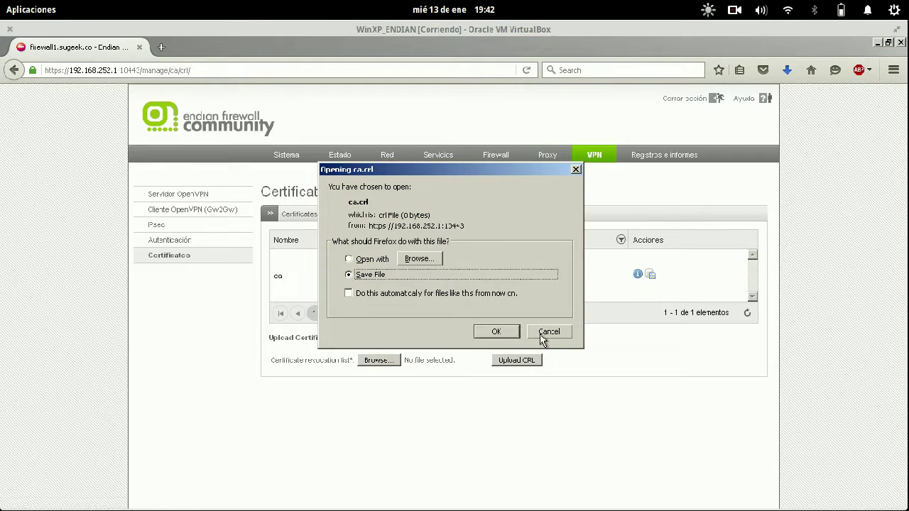
left_click(545, 333)
left_click(440, 214)
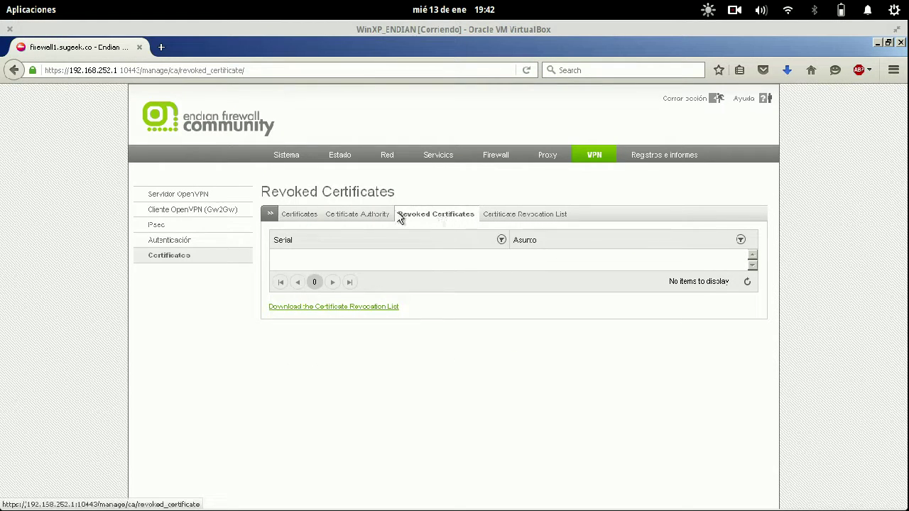
left_click(355, 216)
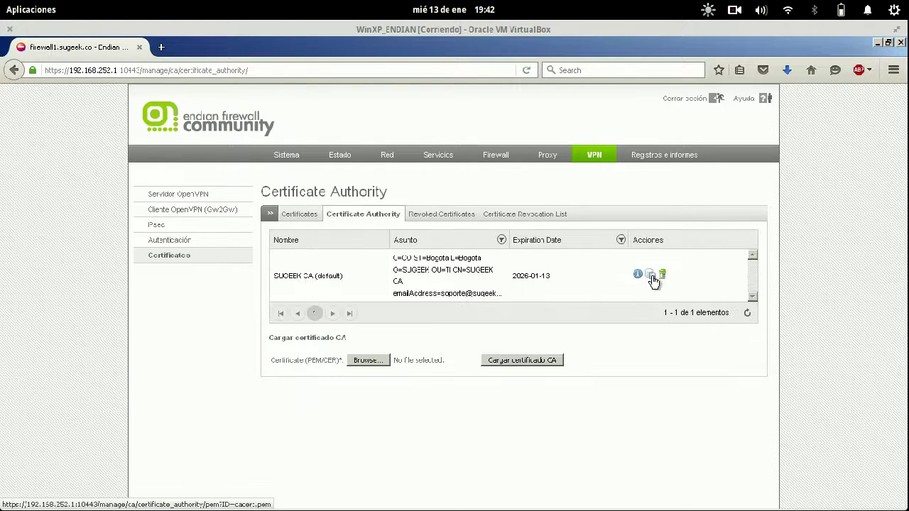
left_click(651, 277)
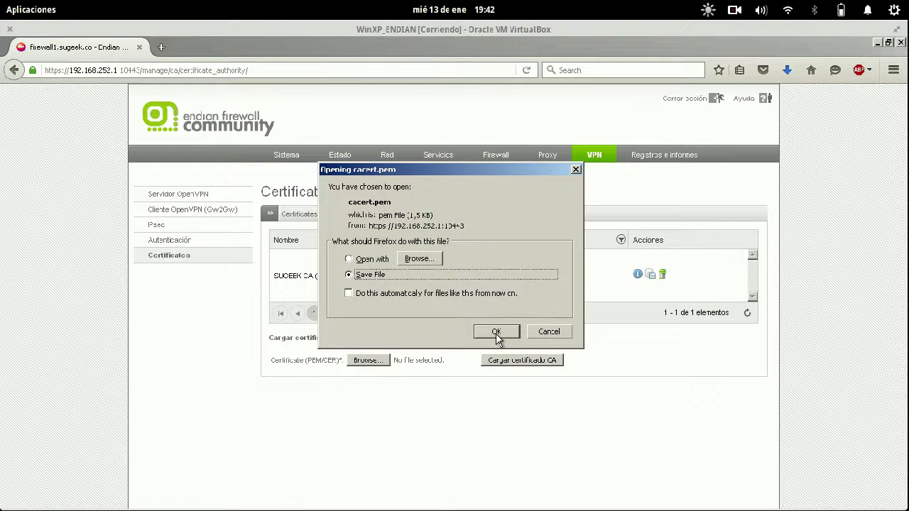
left_click(497, 332)
- Check which existing certificates the OpenVPN server can use, then revisit the certificate pages
left_click(205, 196)
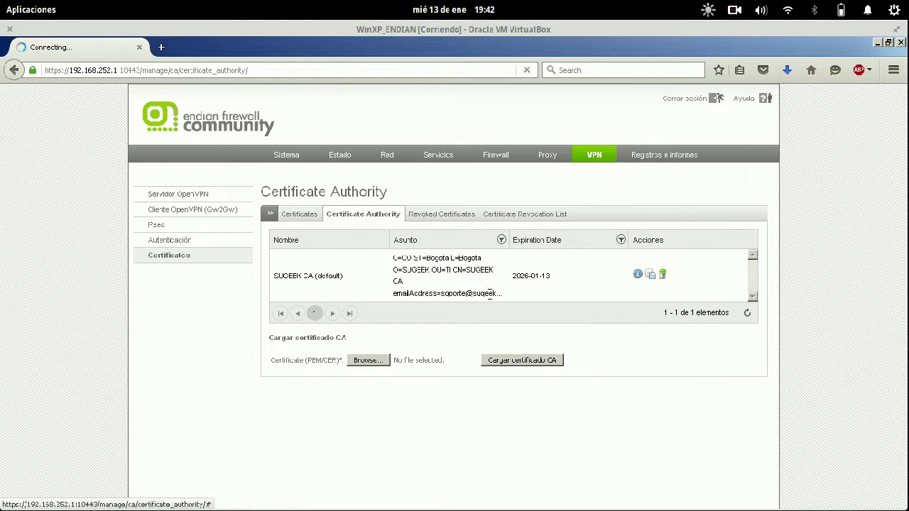
left_click(416, 352)
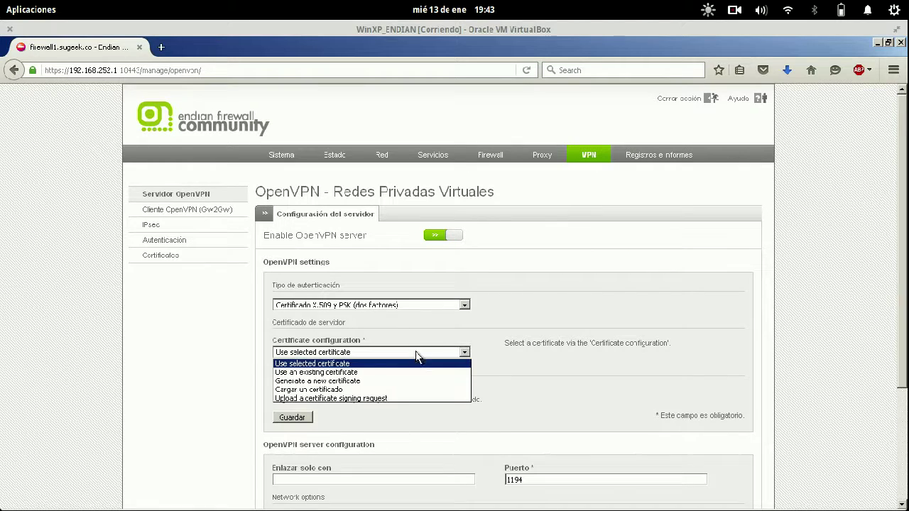
left_click(382, 371)
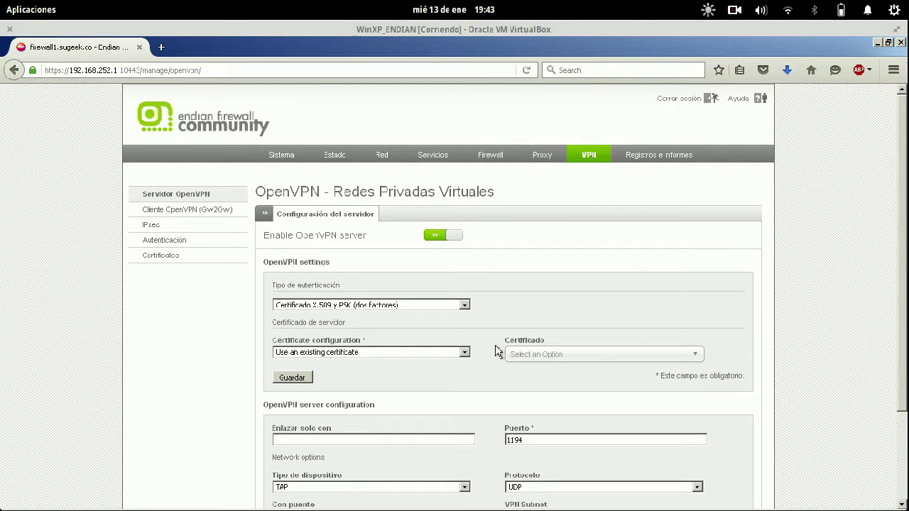
left_click(544, 354)
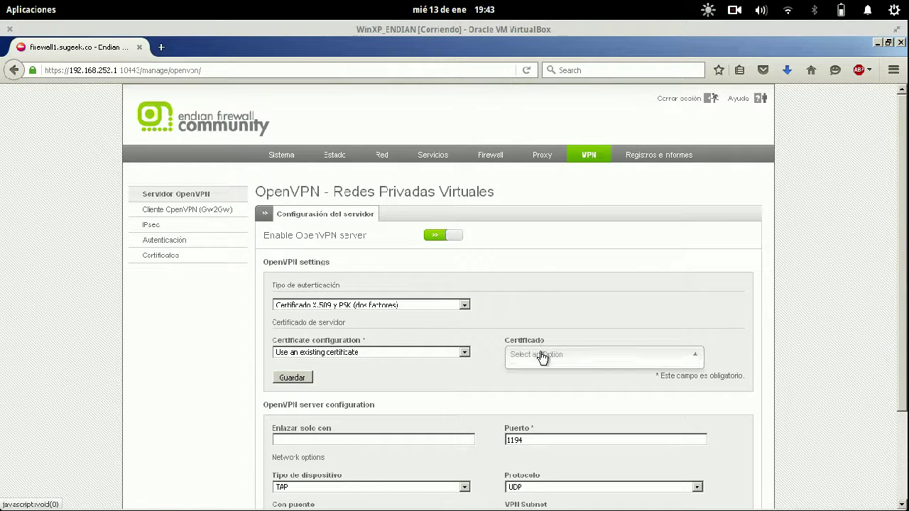
left_click(171, 256)
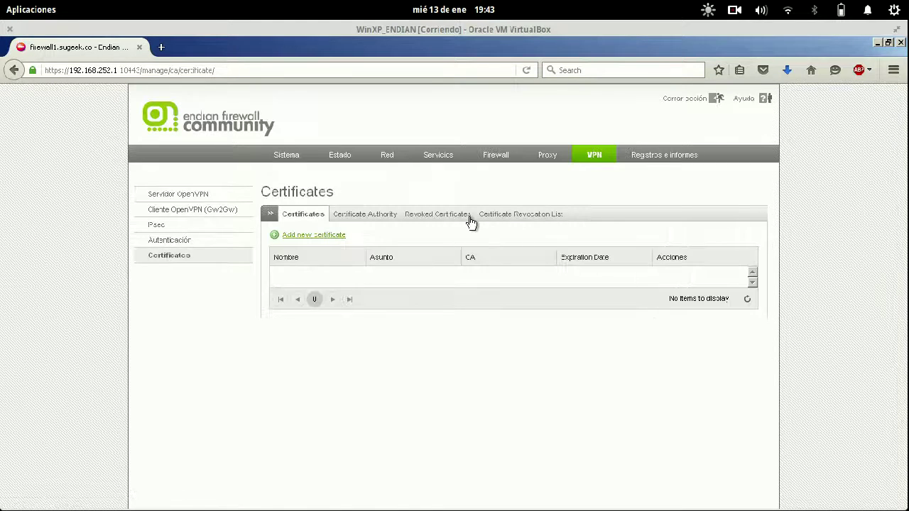
left_click(454, 222)
left_click(382, 221)
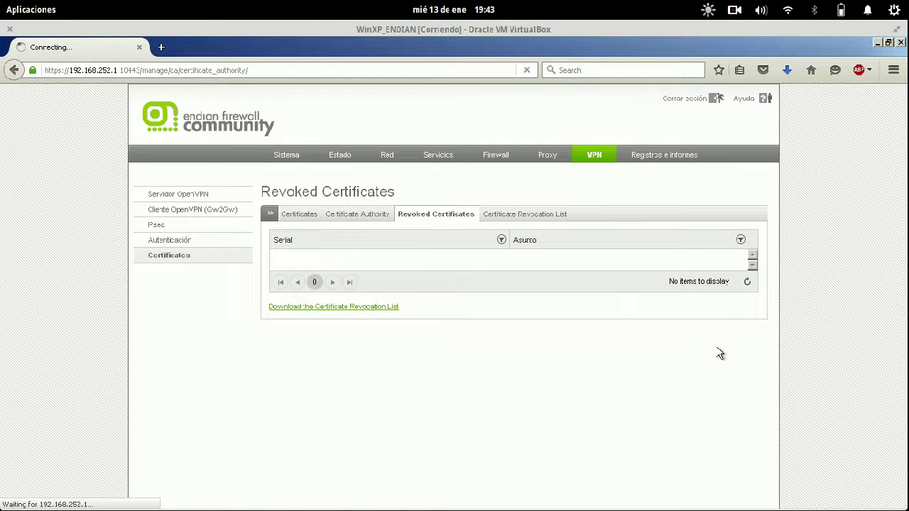
- Delete the old SUGEEK CA and its certificates, confirming the removal
left_click(661, 277)
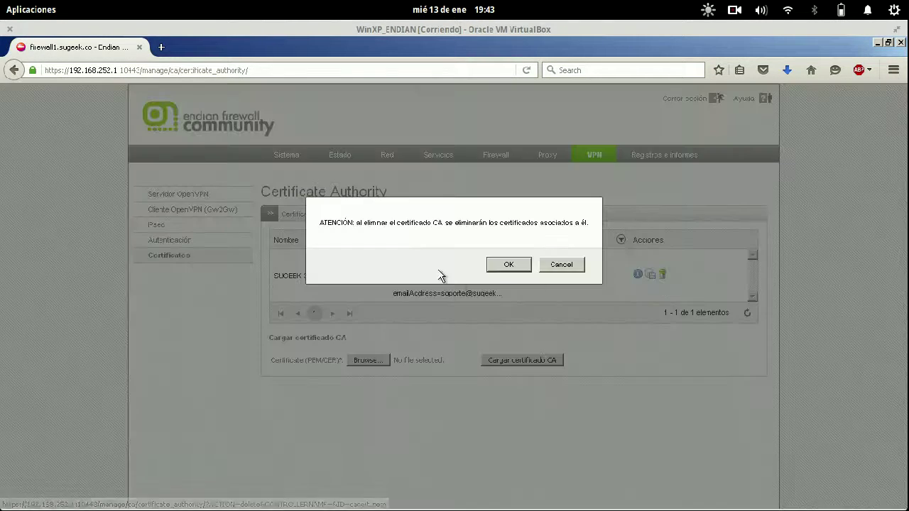
left_click(513, 266)
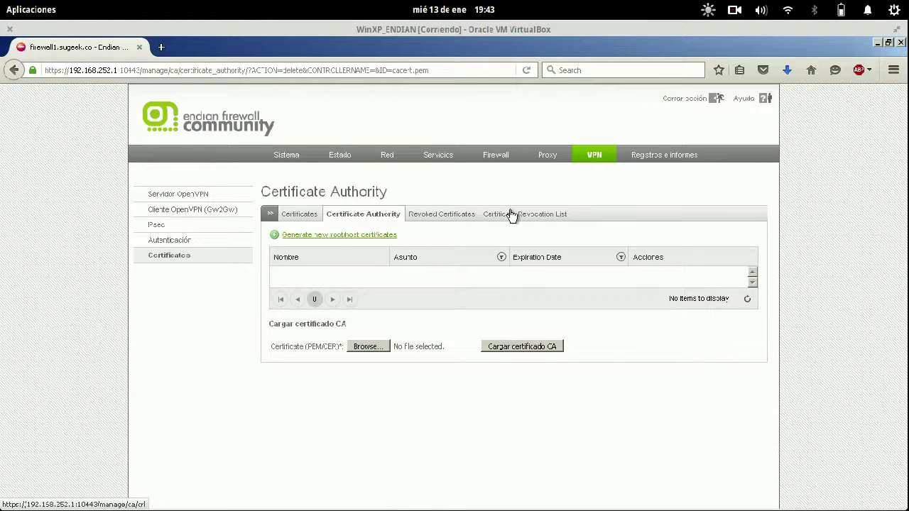
left_click(515, 214)
left_click(456, 215)
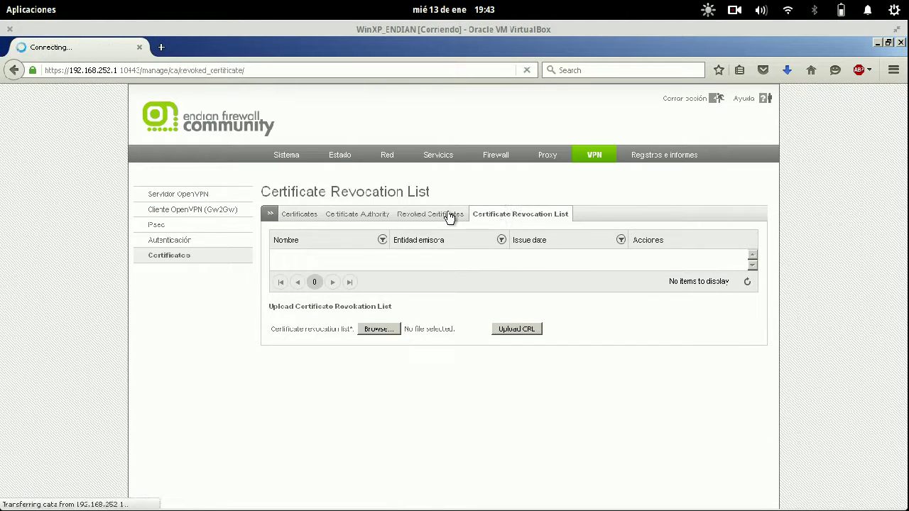
left_click(368, 217)
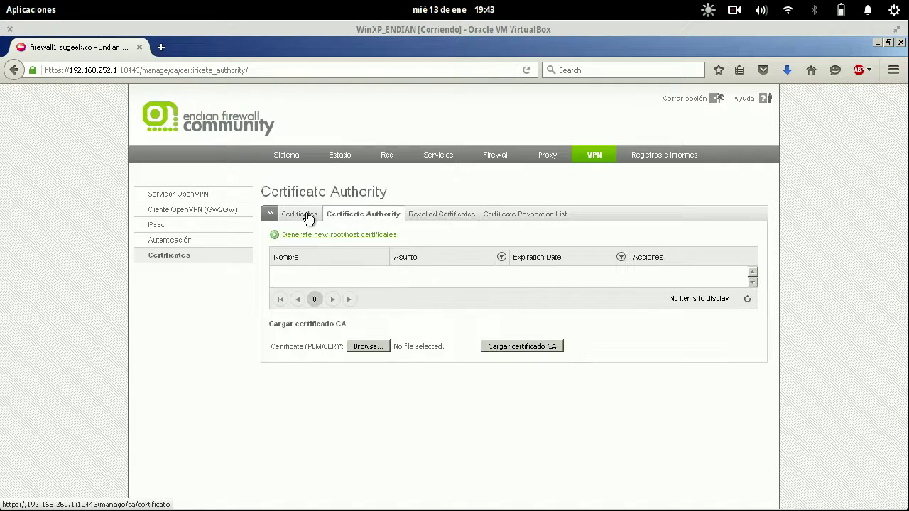
- Generate new root and host certificates for 192.168.1.90 with city Bogota and country Colombia
left_click(334, 236)
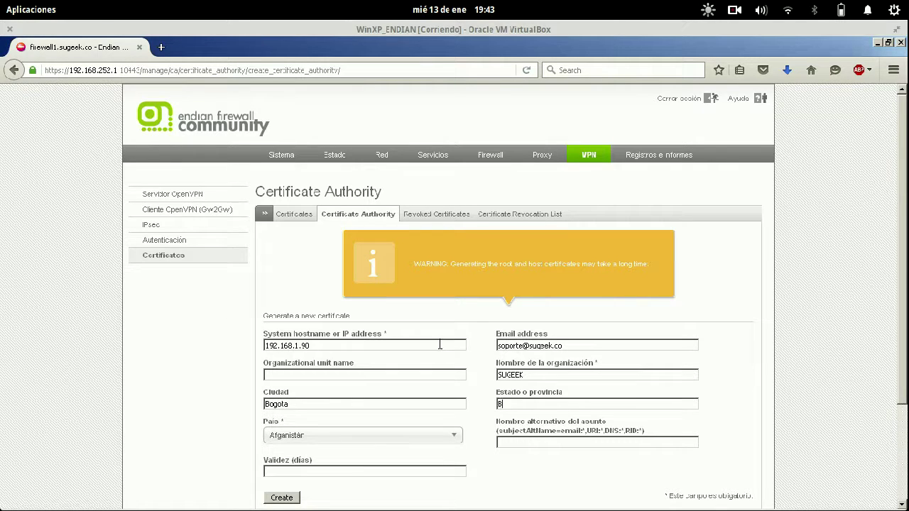
key("Tab")
type("c")
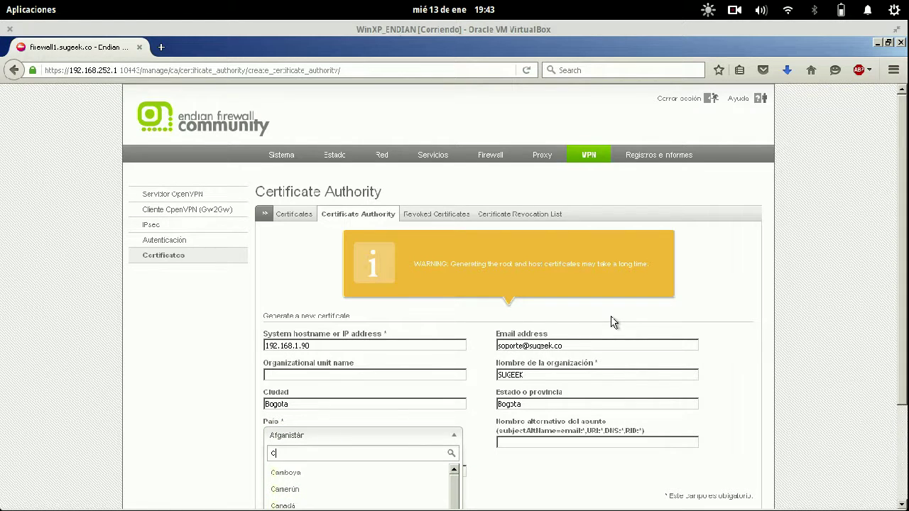
scroll(614, 323, "down", 3)
key("Down")
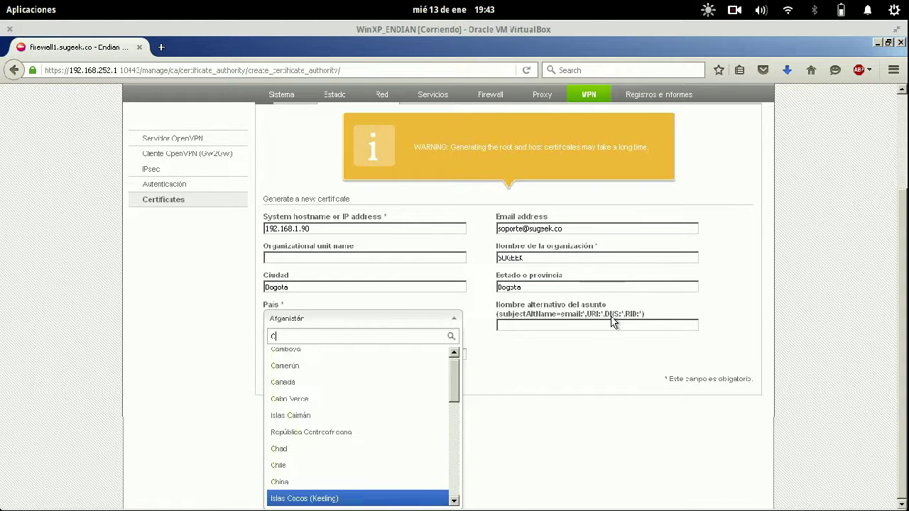
key("Down")
key("Down")
key("Down")
key("Up")
key("Up")
key("Return")
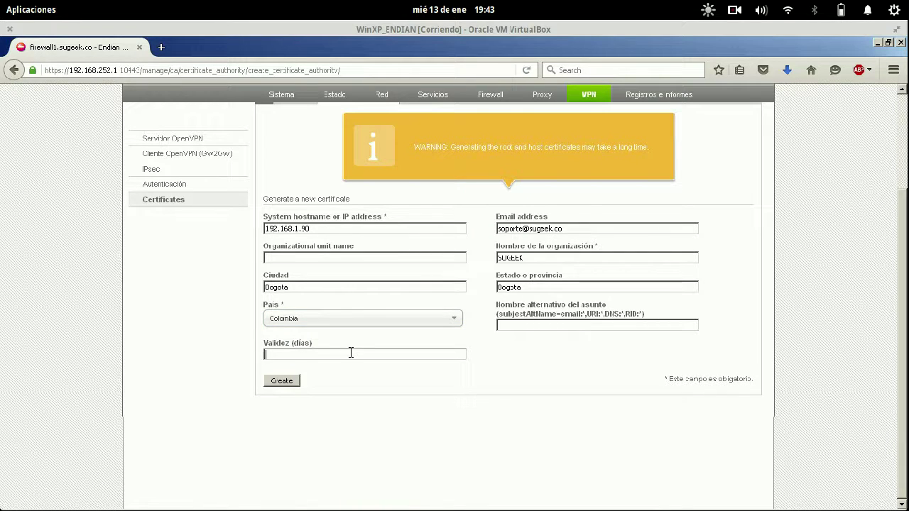
left_click(282, 381)
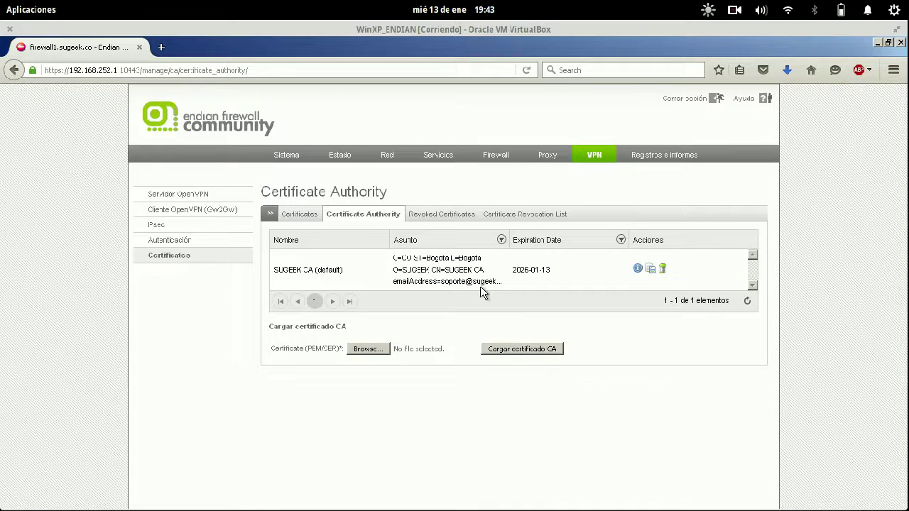
- Point the OpenVPN server at the existing 192.168.1.90 certificate, then save and apply
left_click(309, 220)
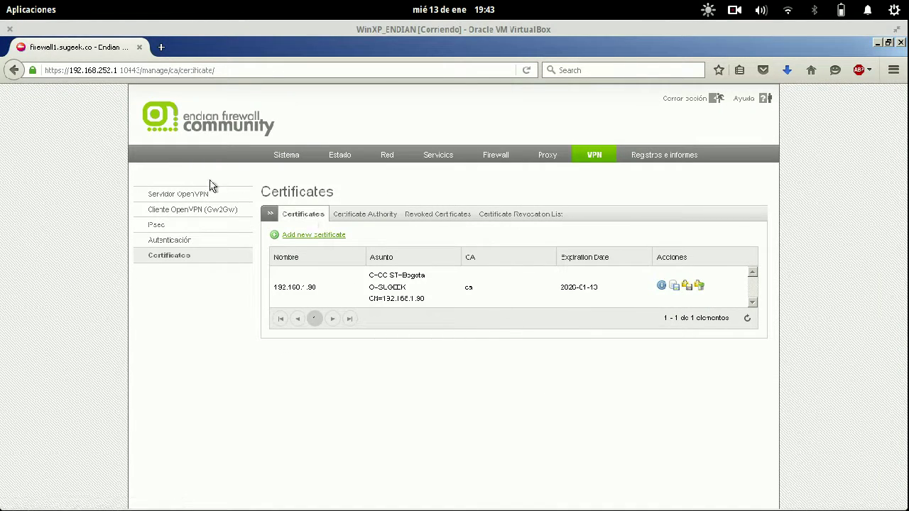
left_click(198, 195)
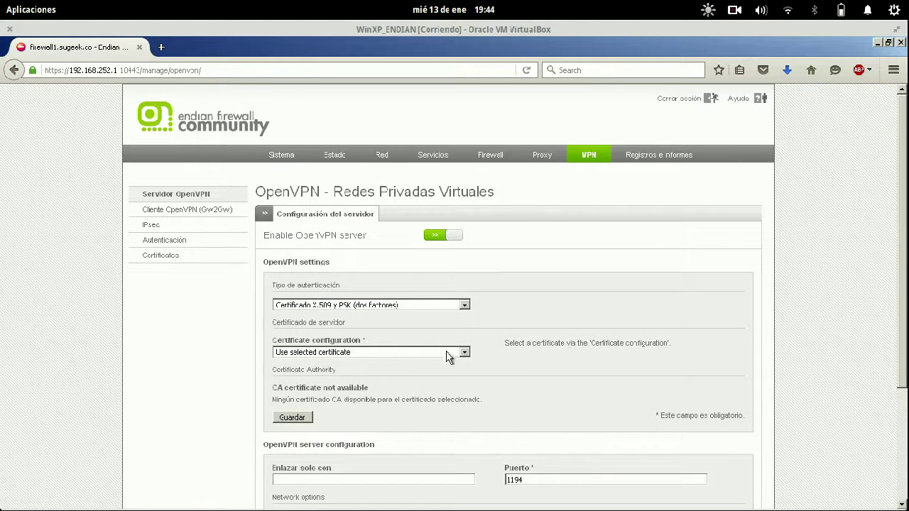
left_click(447, 353)
left_click(374, 373)
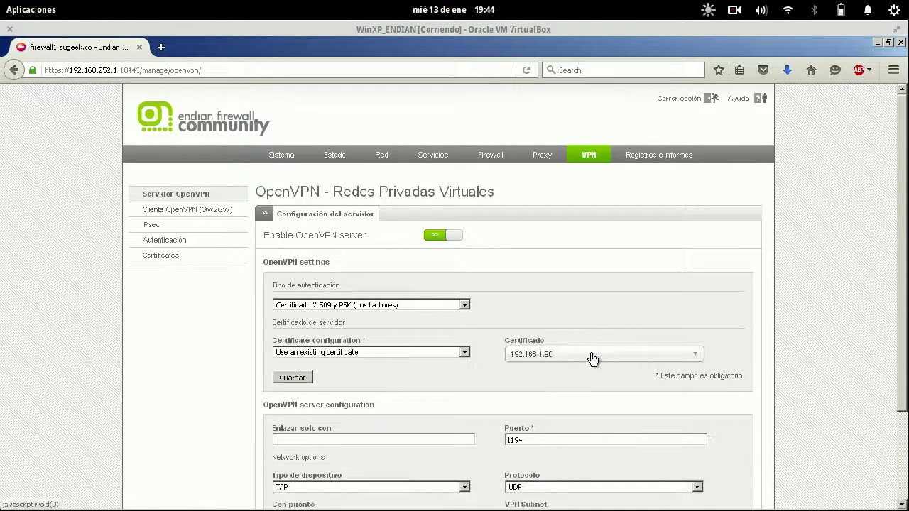
left_click(296, 379)
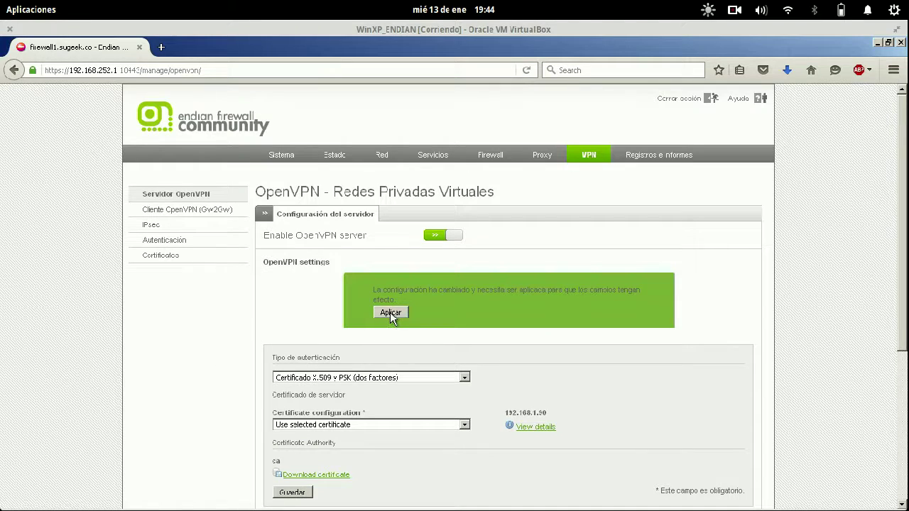
left_click(390, 313)
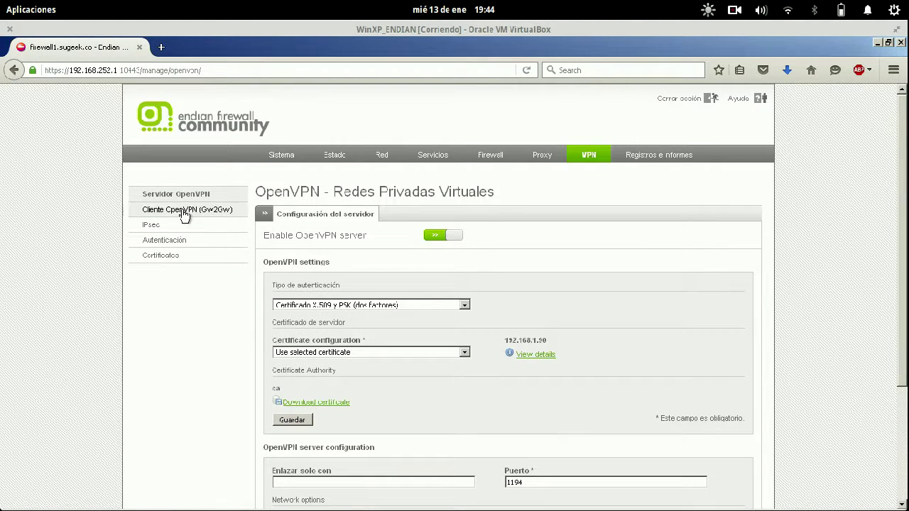
- Start a new local VPN user with its username and the note 'Soporte TI'
left_click(180, 240)
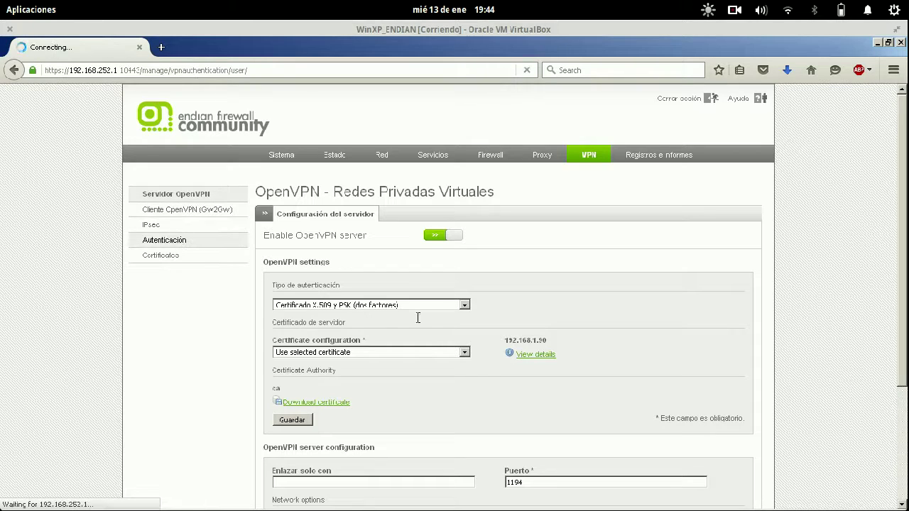
left_click(339, 235)
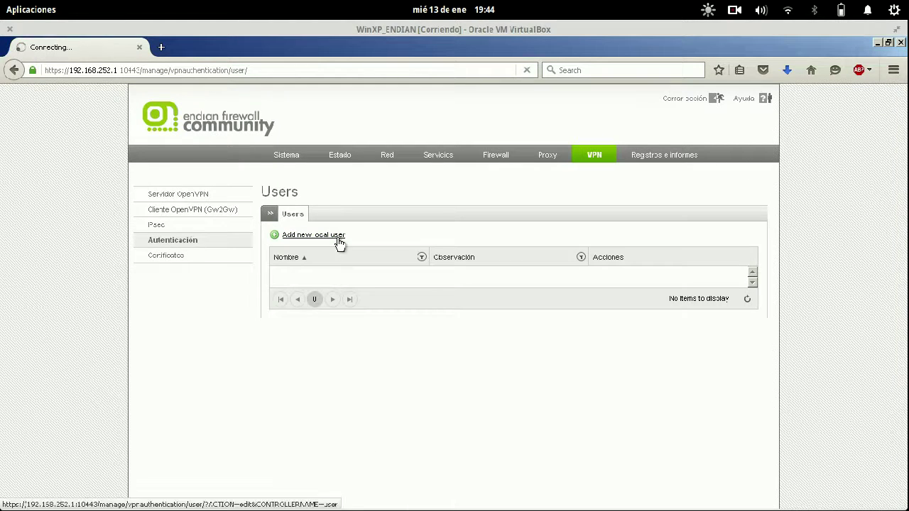
type("f")
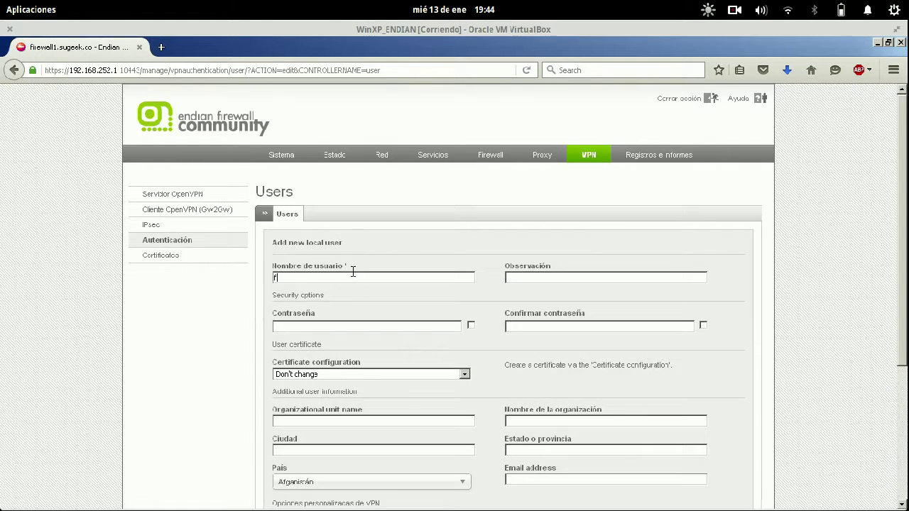
type("rank")
key("Tab")
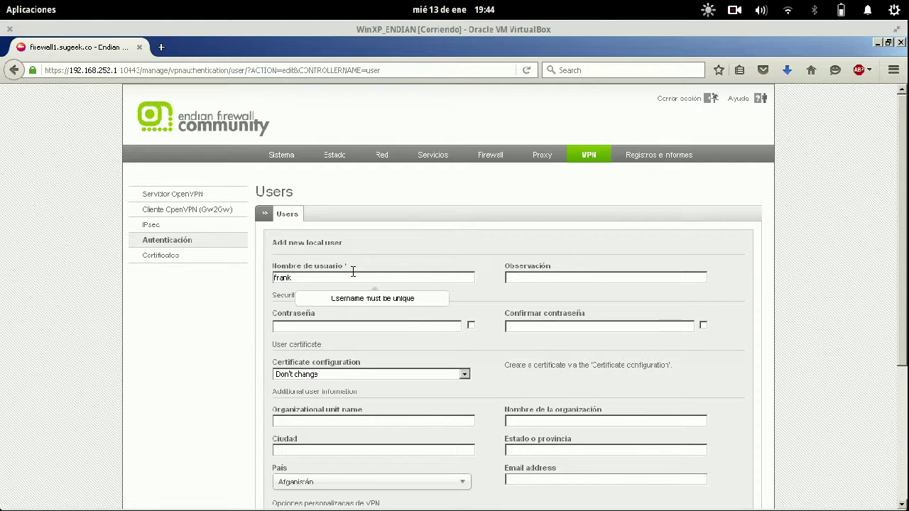
type("Soporte ")
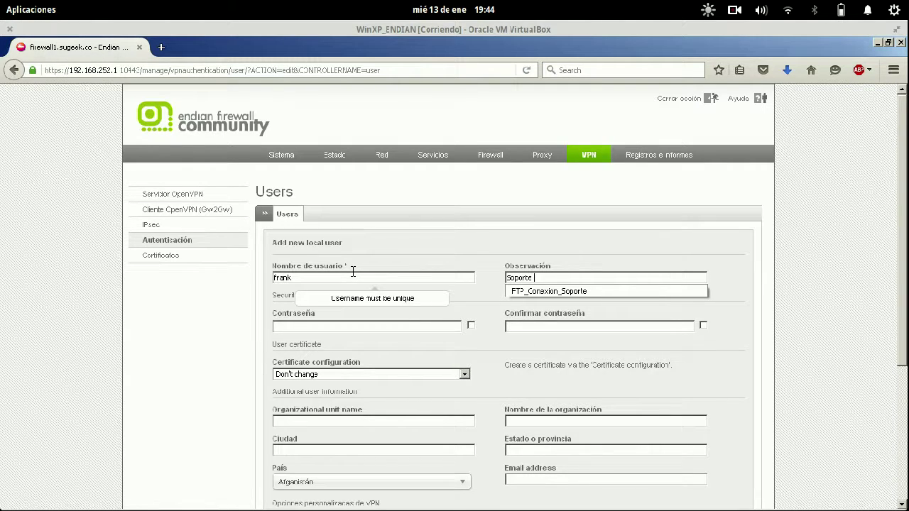
type("TI")
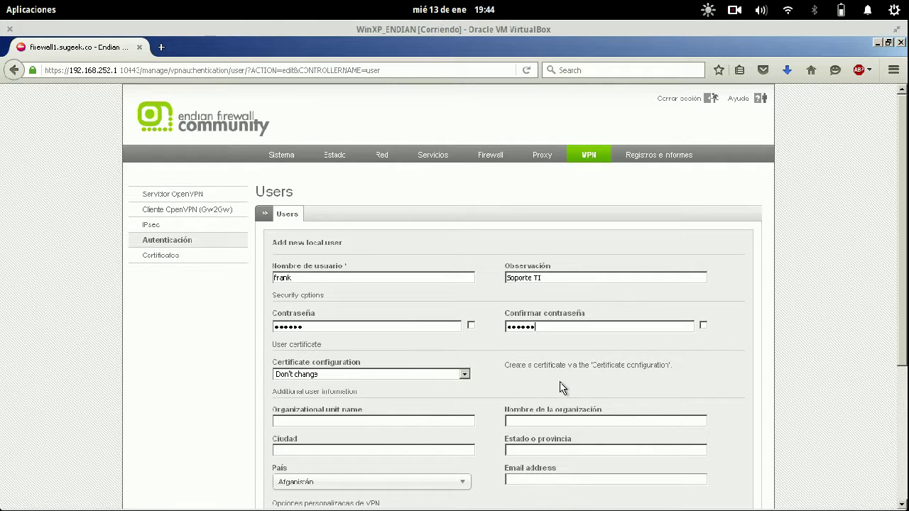
- Choose 'Generate a new certificate' and enter the PKCS12 file password
scroll(560, 387, "down", 5)
left_click(464, 183)
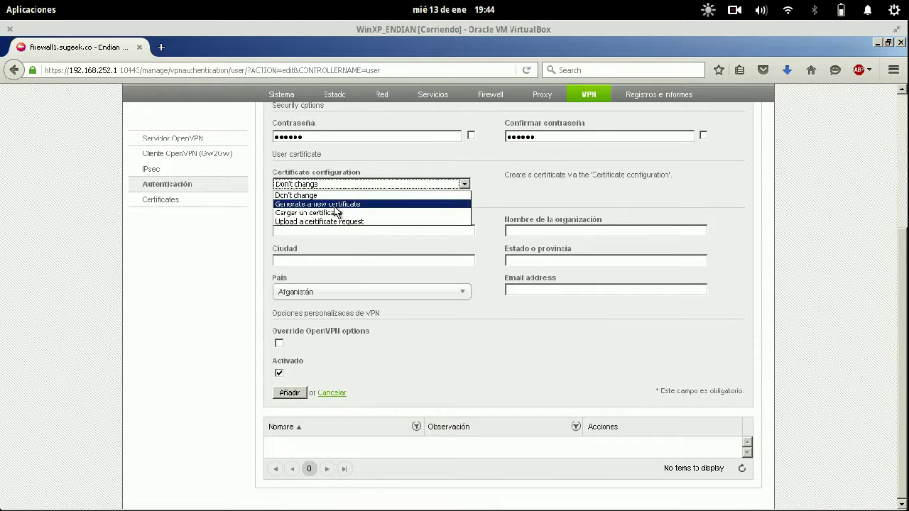
left_click(335, 206)
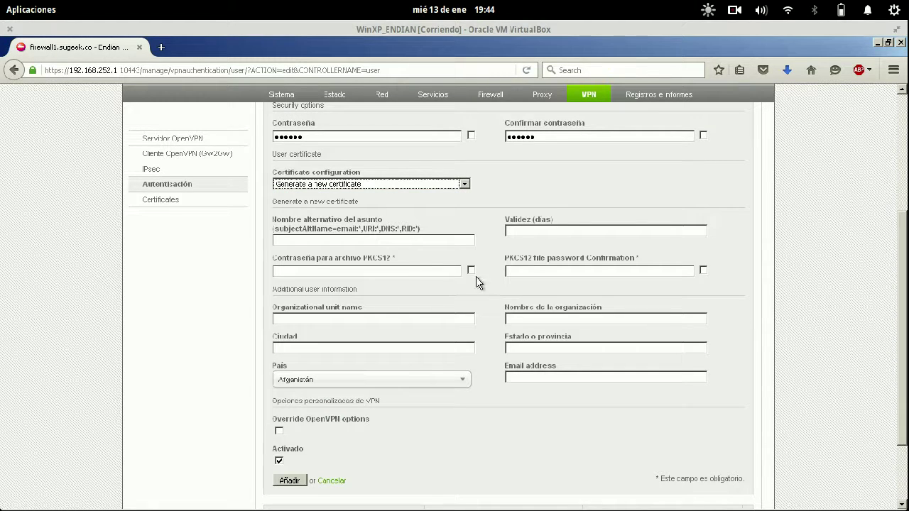
left_click(429, 270)
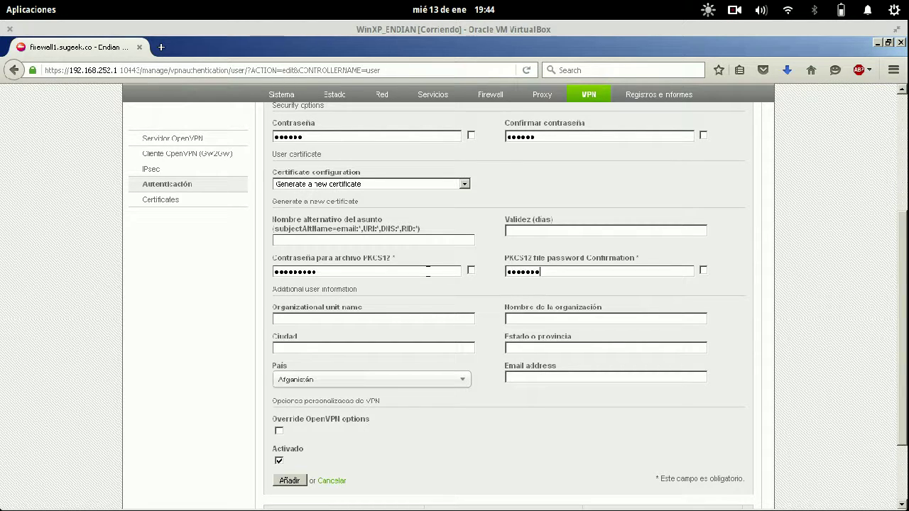
- Set the user's country to Colombia and add the user
left_click(315, 381)
scroll(319, 415, "down", 2)
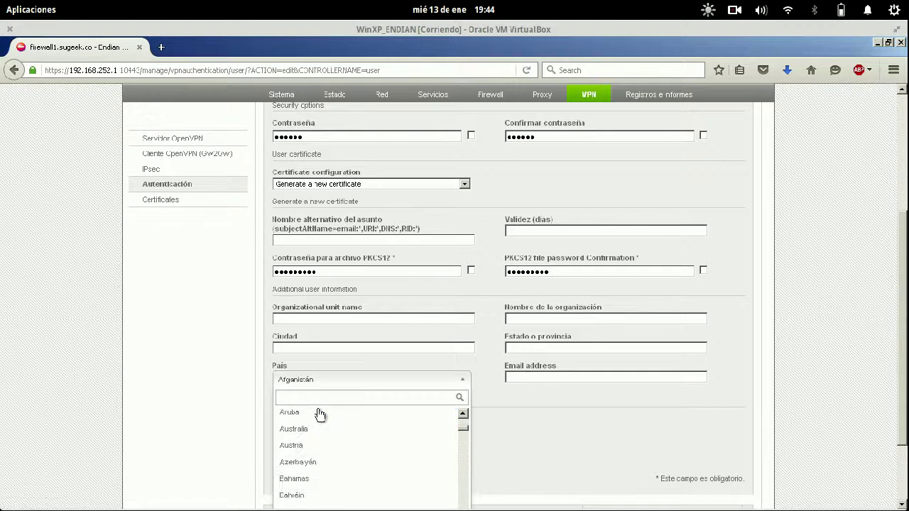
scroll(551, 436, "down", 2)
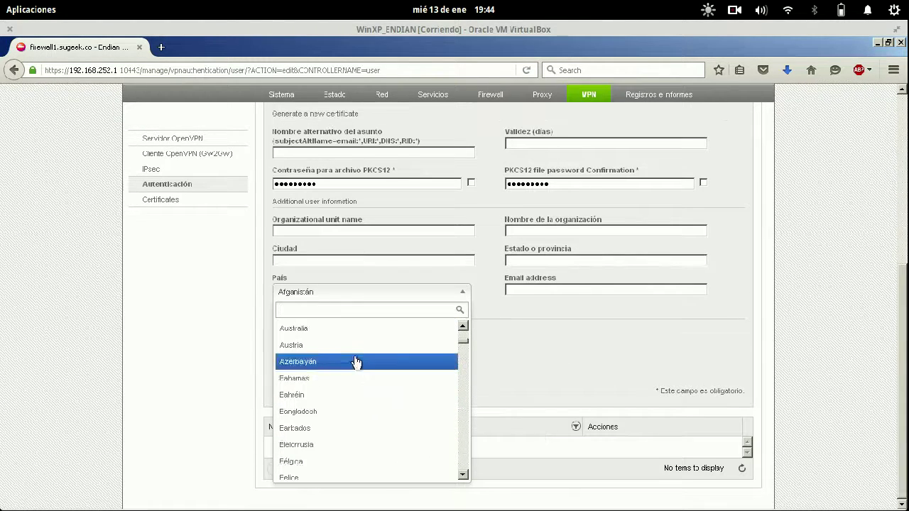
scroll(355, 363, "down", 4)
scroll(356, 362, "down", 2)
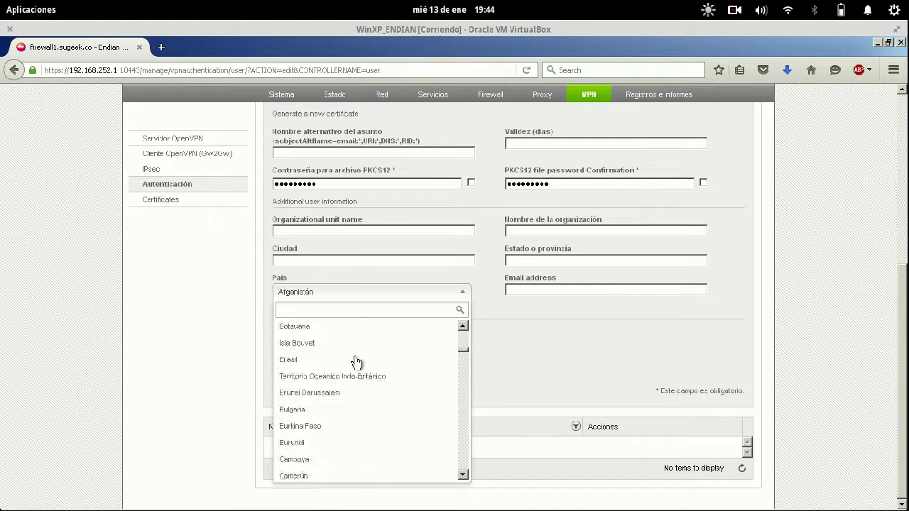
scroll(356, 362, "up", 1)
scroll(355, 362, "down", 4)
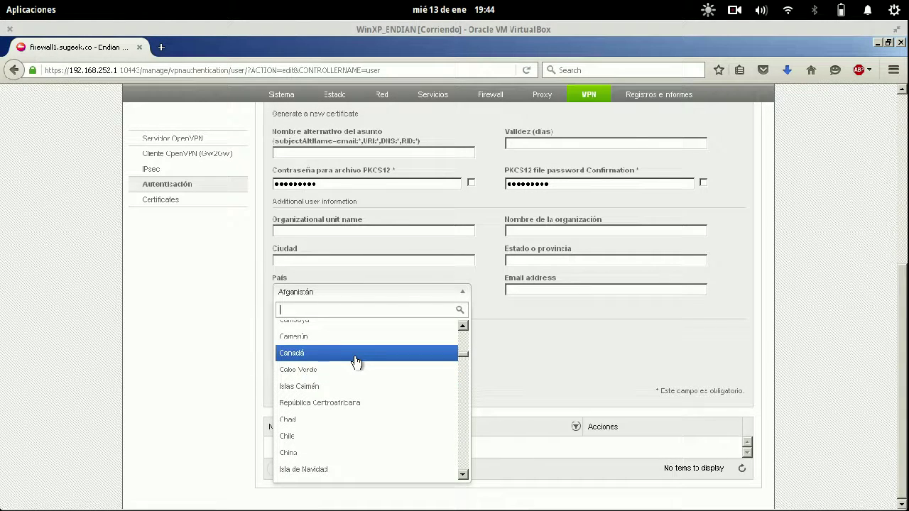
scroll(355, 362, "down", 4)
left_click(337, 367)
left_click(295, 394)
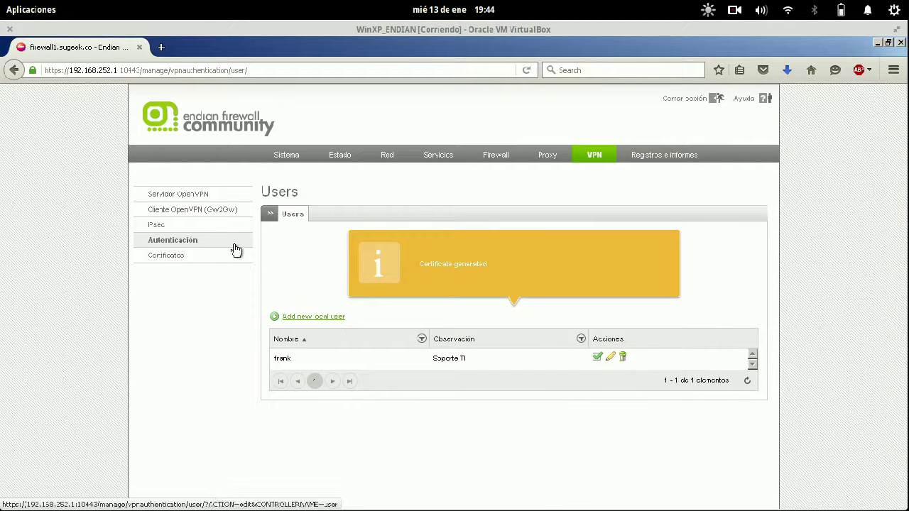
- Export the new user's certificate from Certificados as a .p12 file and save it
left_click(187, 255)
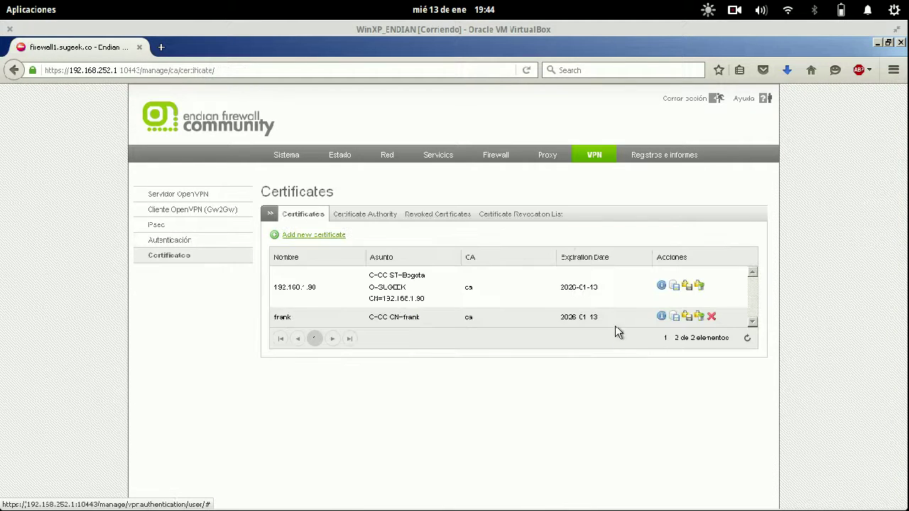
left_click(687, 316)
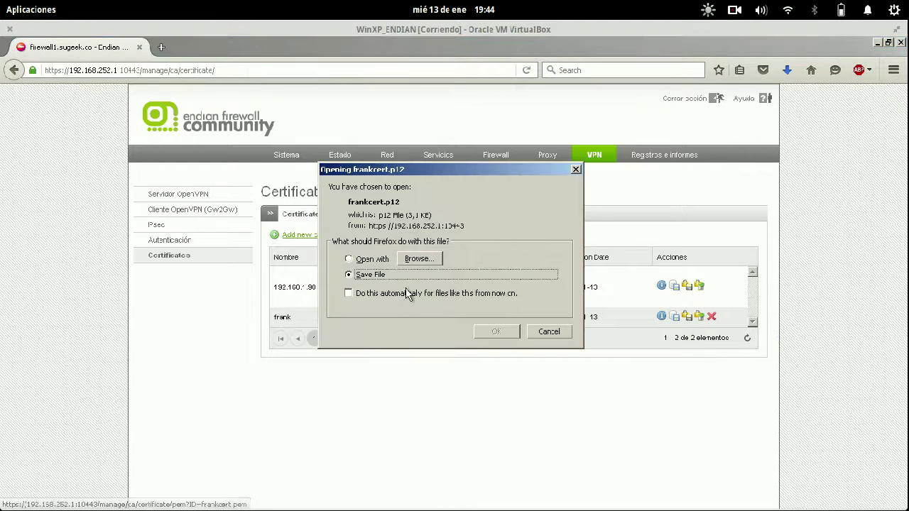
left_click(498, 331)
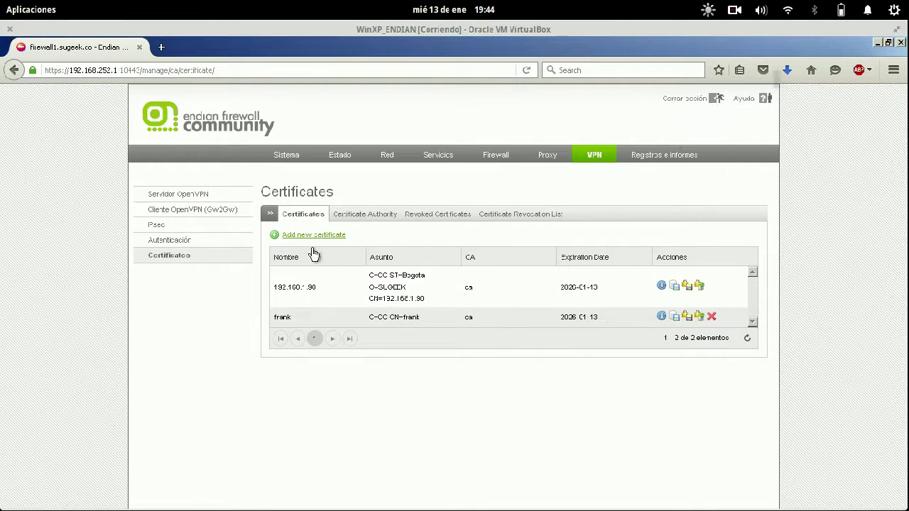
left_click(206, 195)
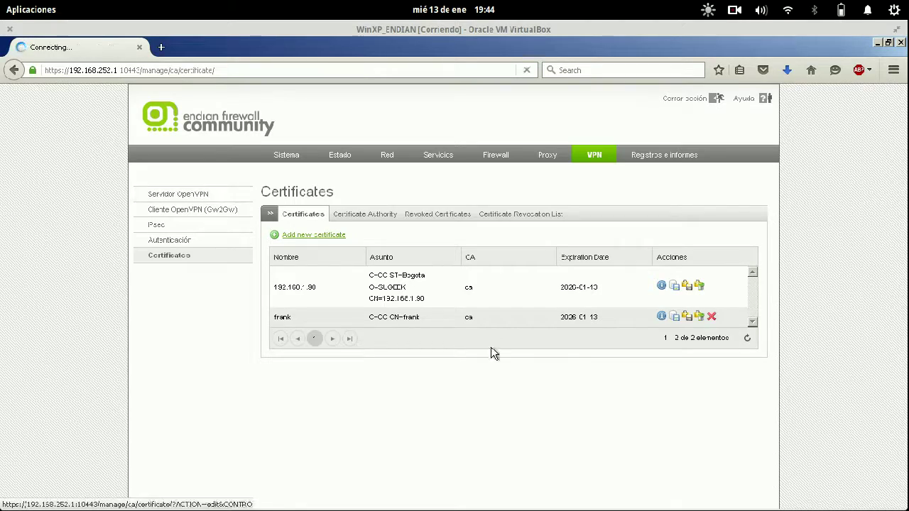
scroll(547, 389, "down", 4)
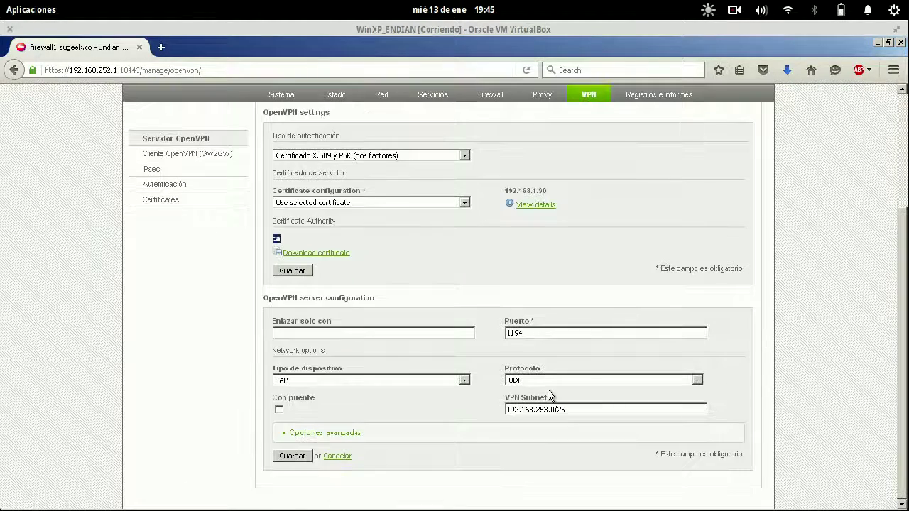
key("super")
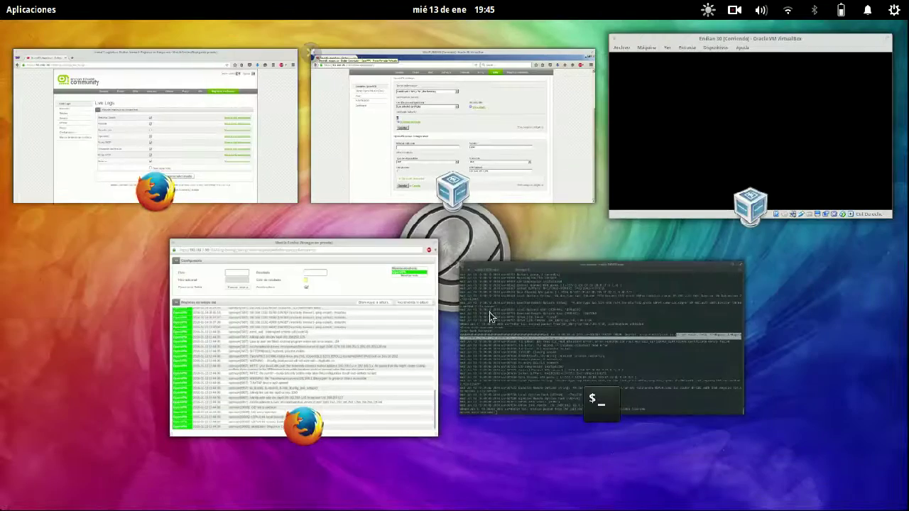
- In the terminal, abort the OpenVPN attempt, list Descargas with ls, and rm the old .p12 file
left_click(490, 316)
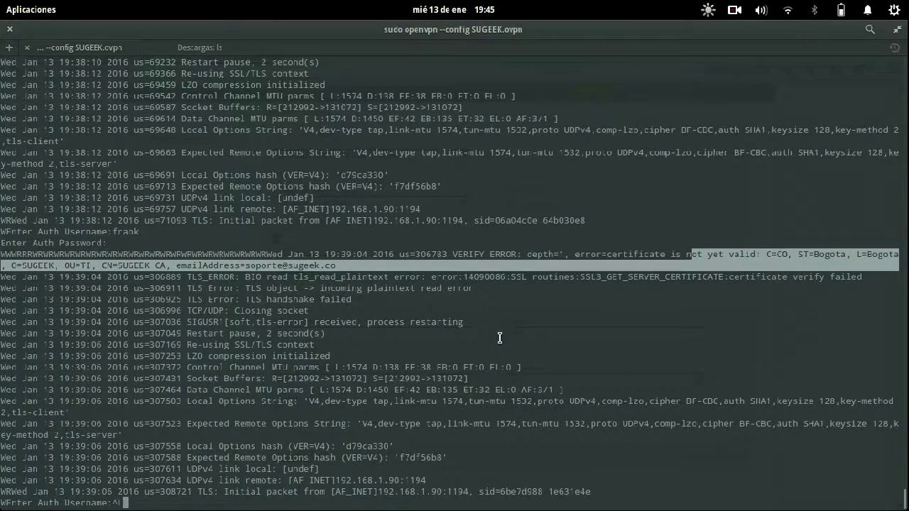
key("Return")
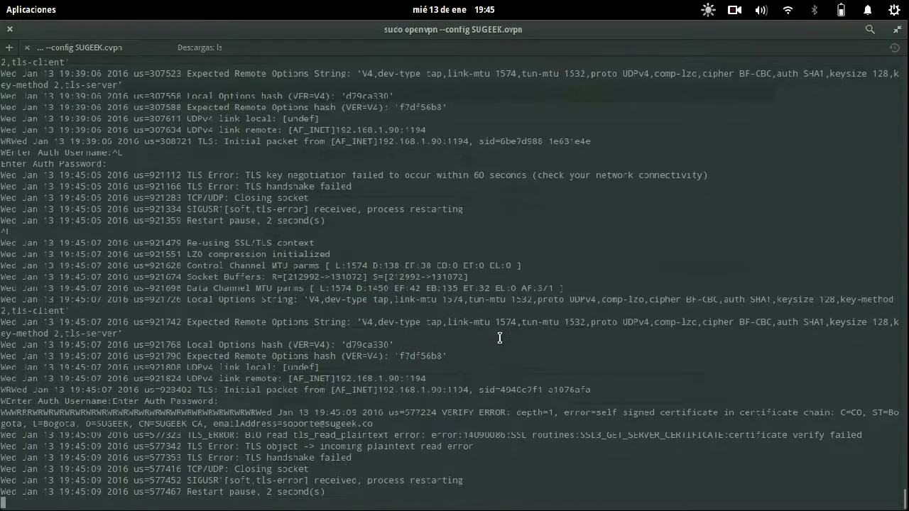
key("Return")
key("Return")
key("Return")
key("Return")
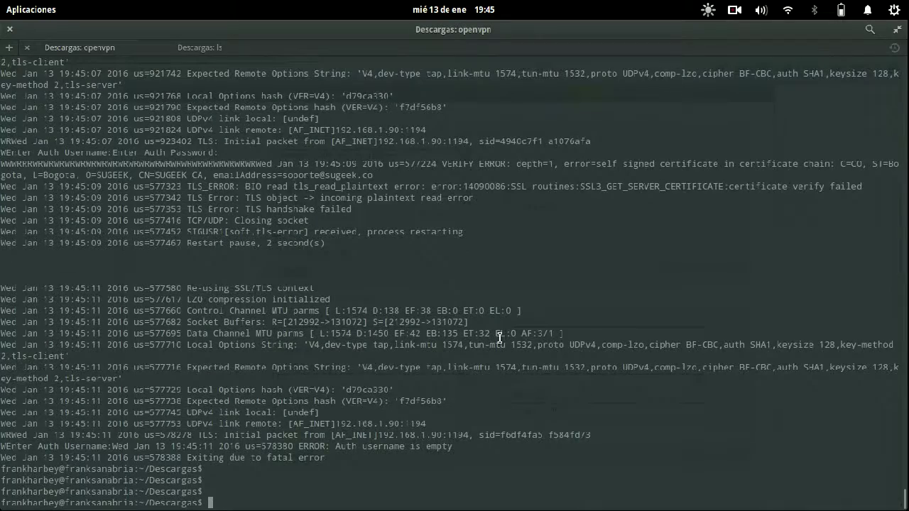
type("ls")
key("Return")
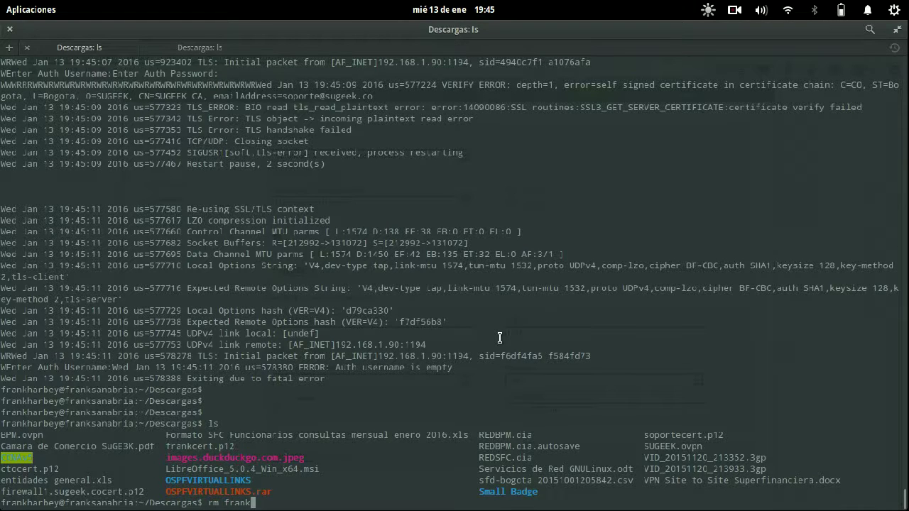
key("Tab")
key("Tab")
key("Tab")
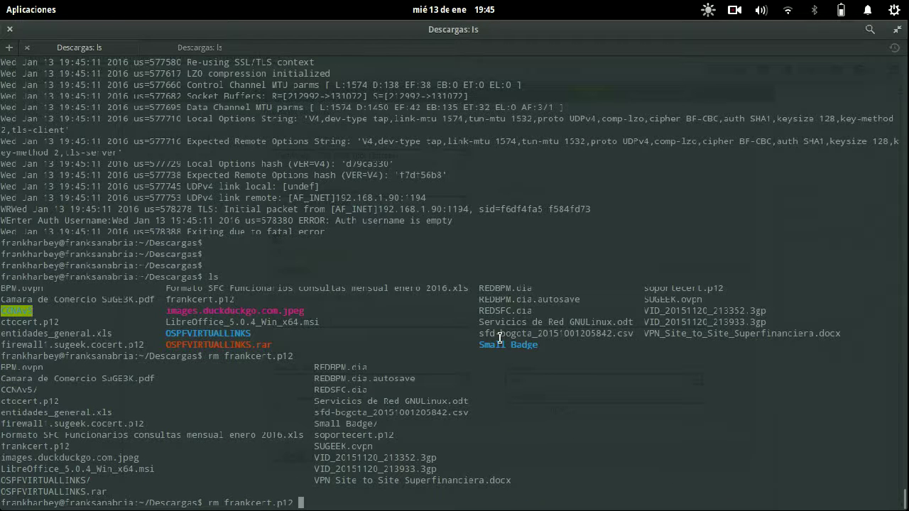
key("Return")
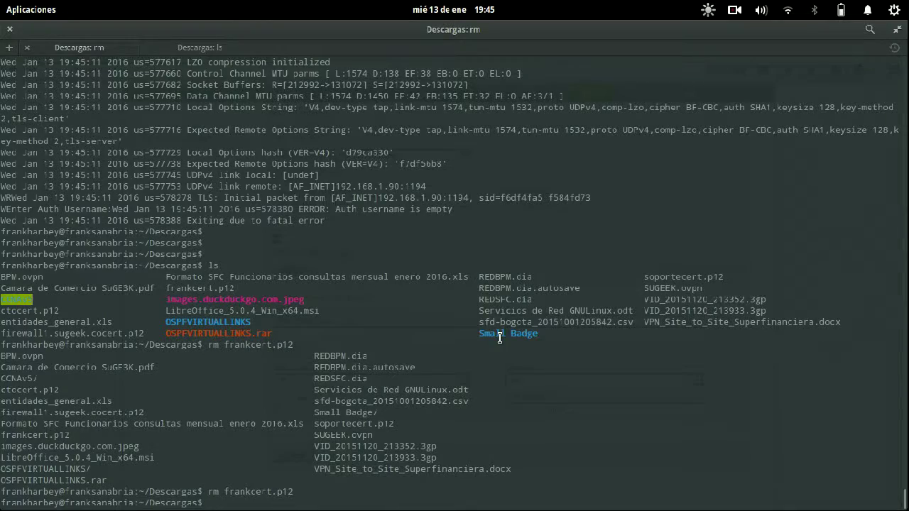
- Save a fresh PKCS12 copy of the user's certificate from VPN > Certificados, then return to the terminal
mouse_move(1, 2)
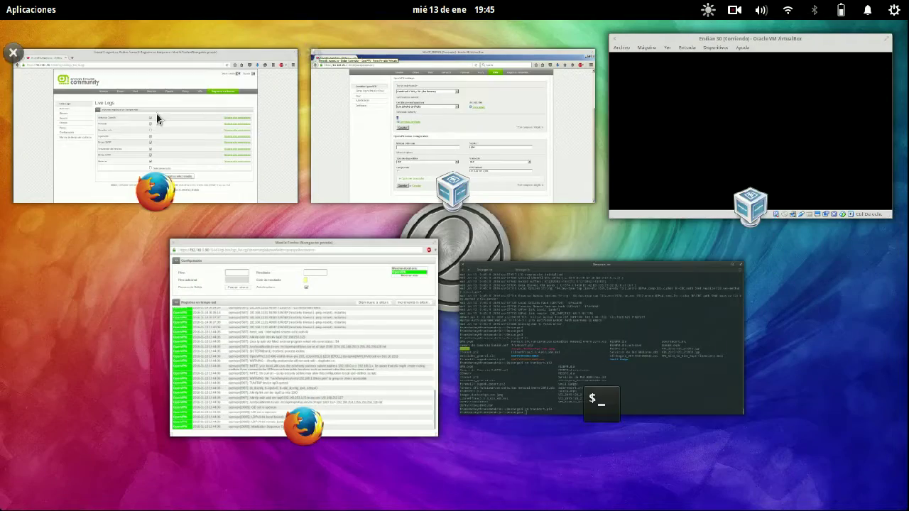
left_click(156, 114)
left_click(595, 155)
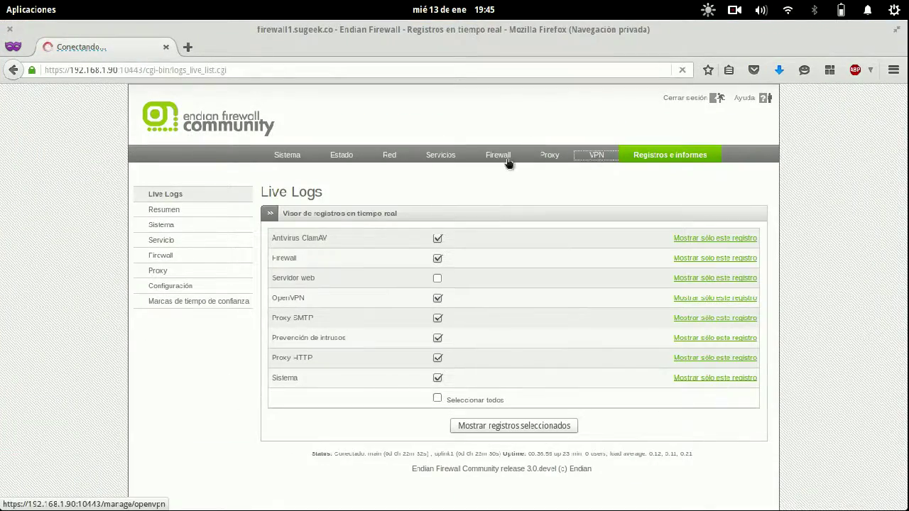
scroll(590, 275, "down", 3)
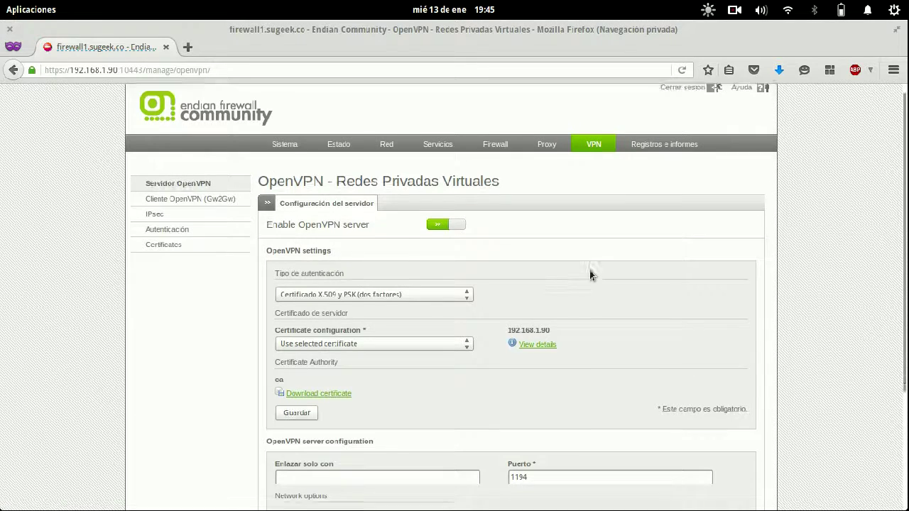
left_click(183, 202)
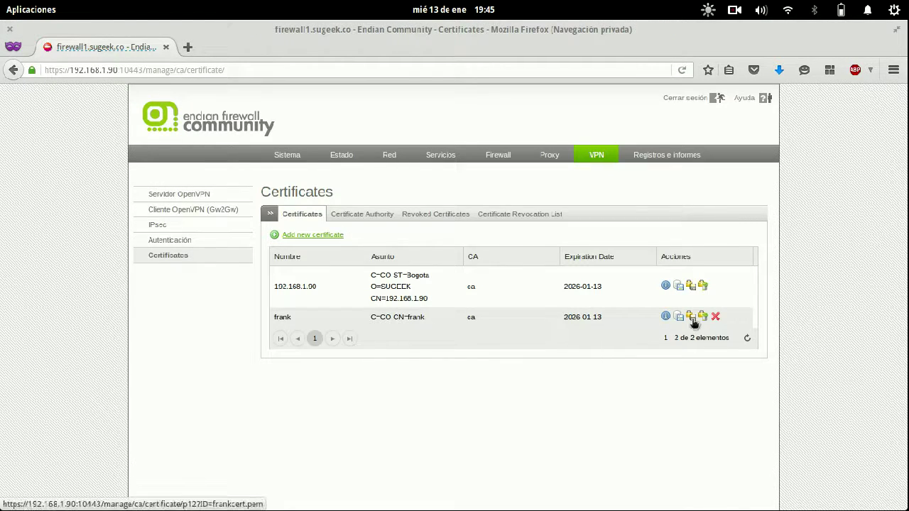
left_click(699, 319)
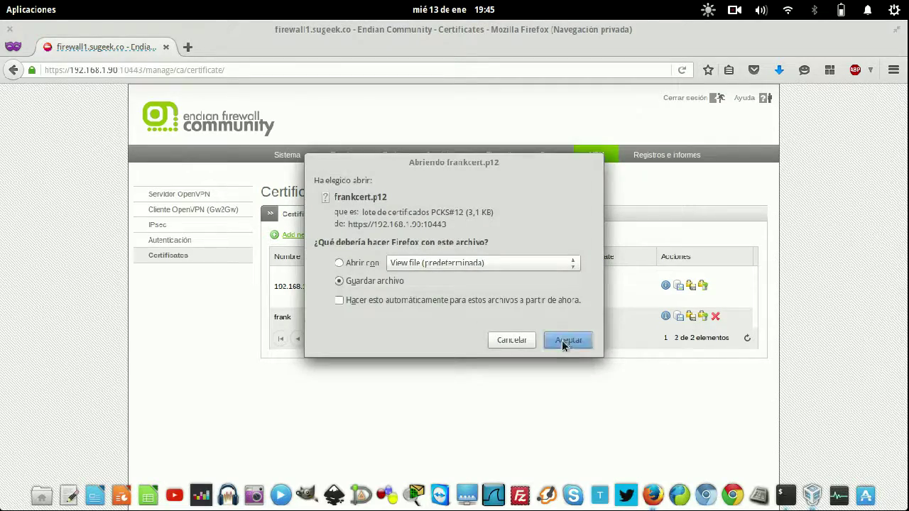
left_click(562, 340)
key("super")
left_click(543, 331)
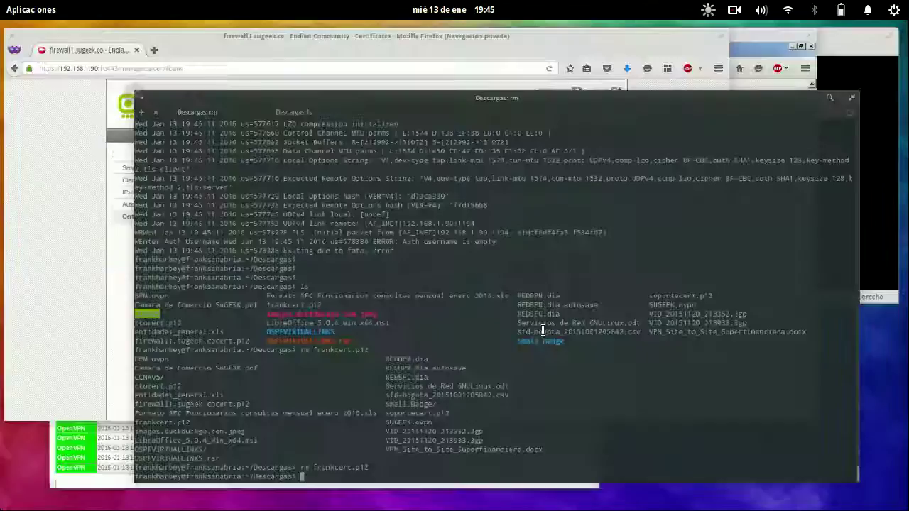
- Start OpenVPN with SUGEEK.ovpn and authenticate with the VPN user's username and passwords
type("sudo openvpn --config SUGEEK.ovpn")
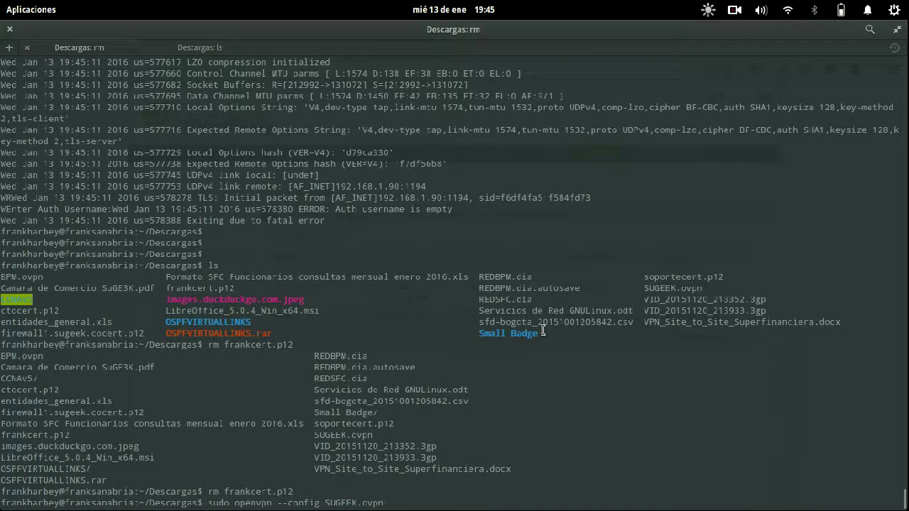
key("Return")
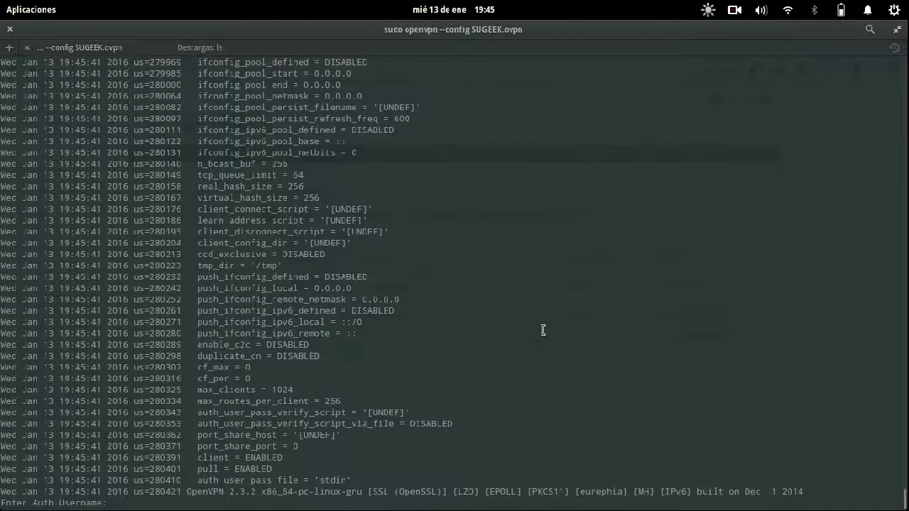
type("frank")
key("Return")
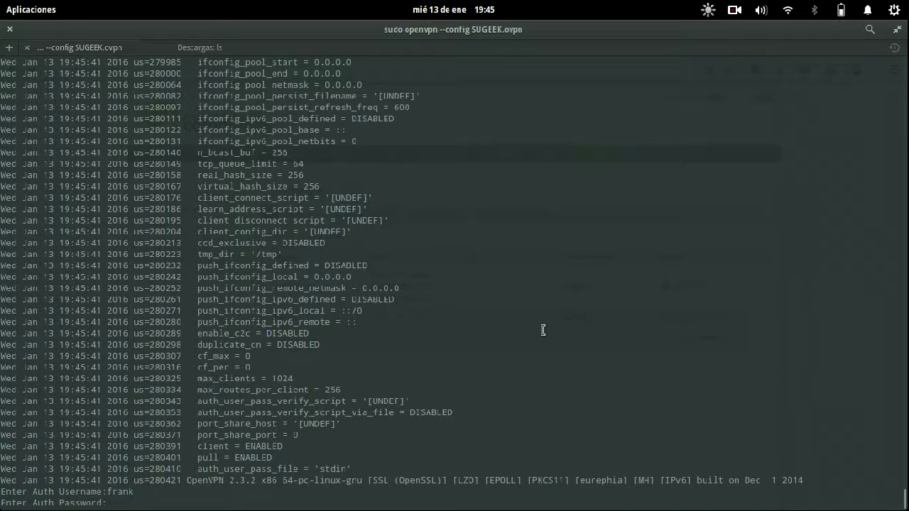
key("Return")
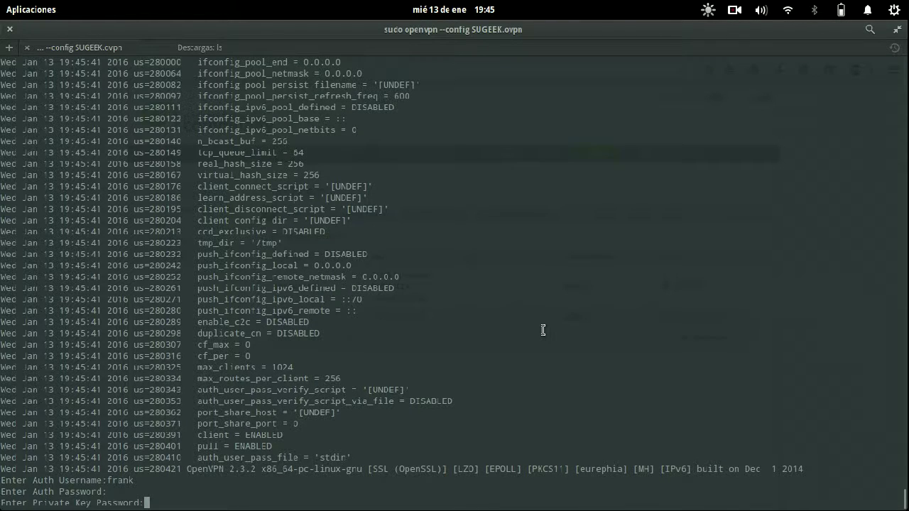
key("Return")
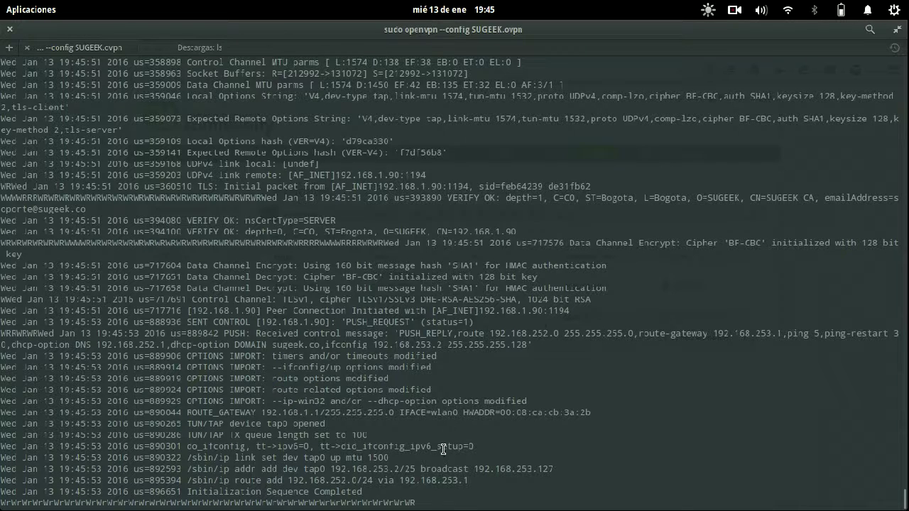
- Highlight the tap0 address 192.168.253.2/25 and the final log lines confirming the connection
left_click_drag(398, 459, 406, 468)
left_click(407, 468)
left_click_drag(373, 503, 278, 492)
key("super")
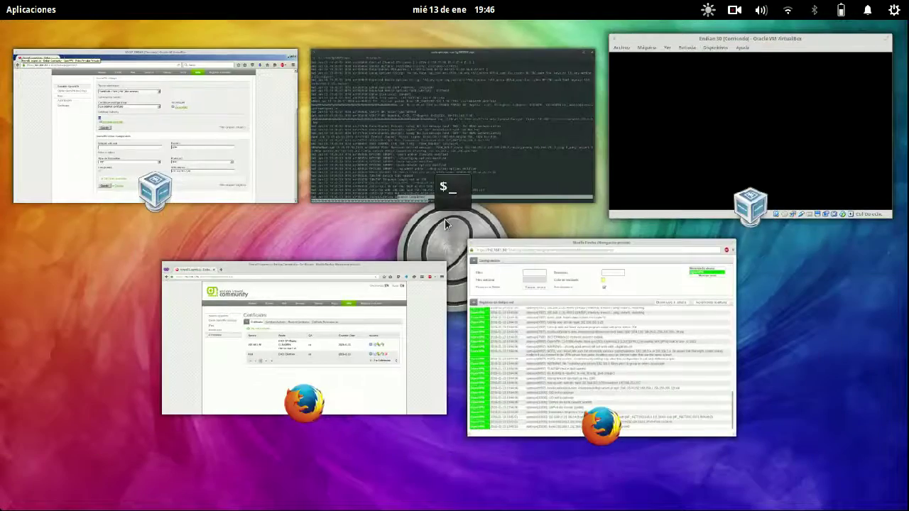
- View Endian's VPN connections status, listing the OpenVPN session assigned 192.168.253.2 from 192.168.1.131
left_click(415, 325)
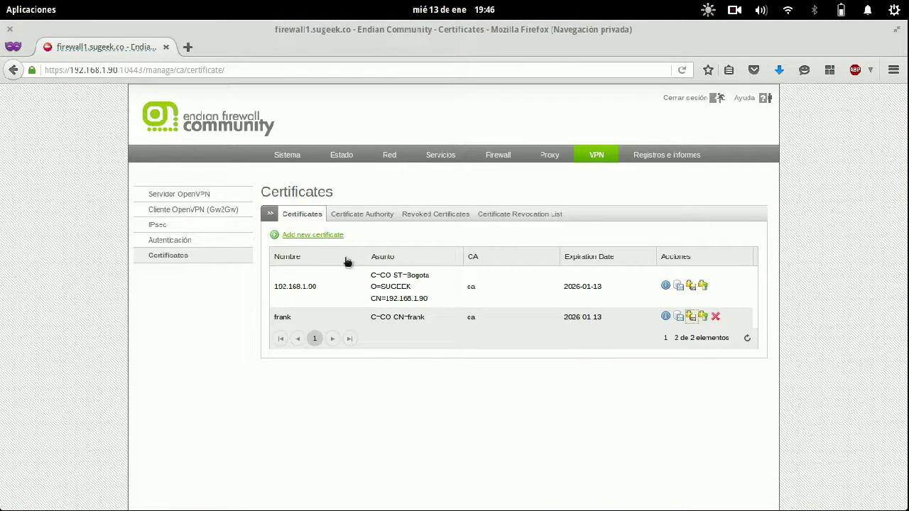
double_click(295, 286)
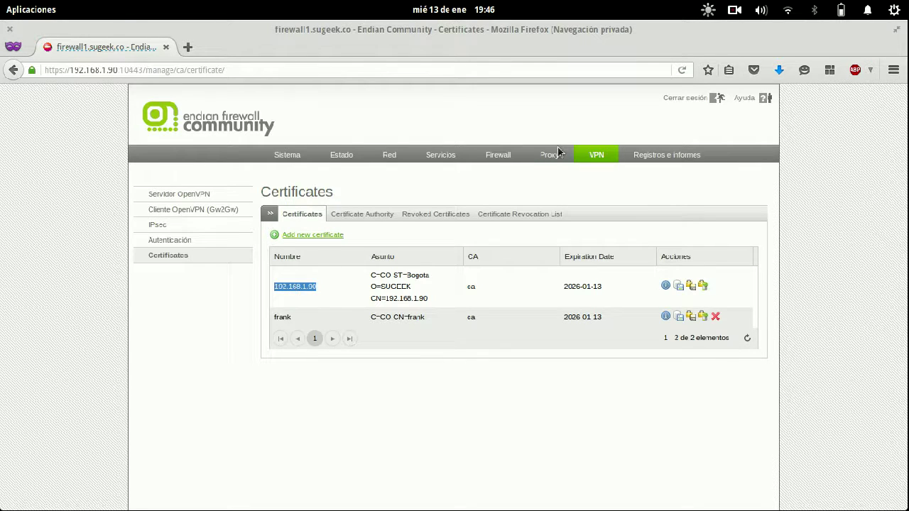
left_click(327, 157)
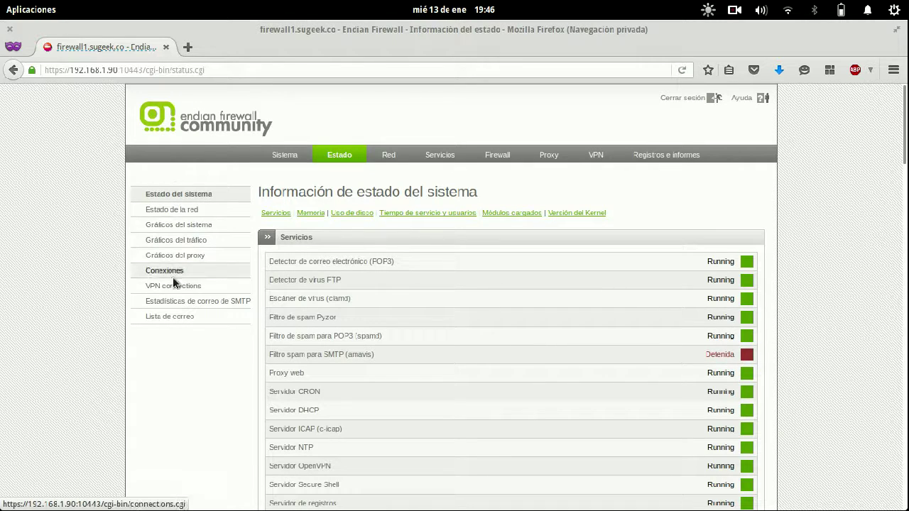
left_click(174, 285)
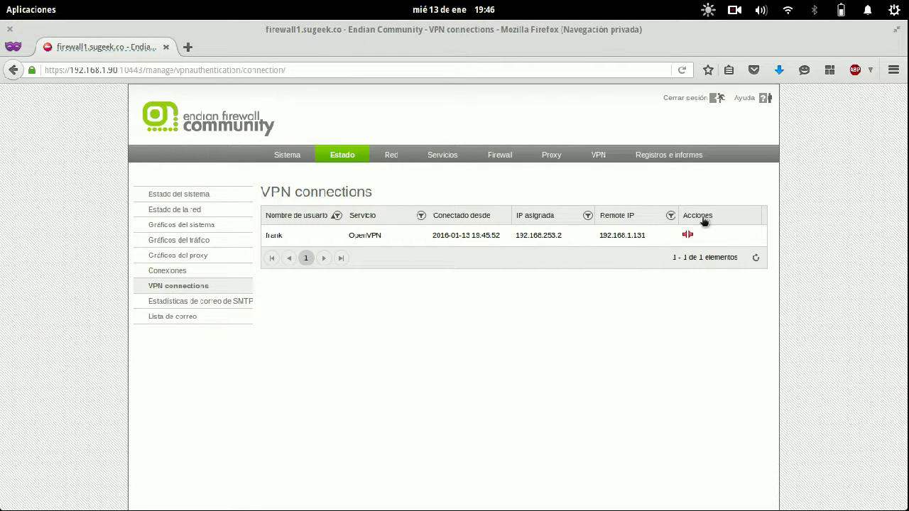
key("super")
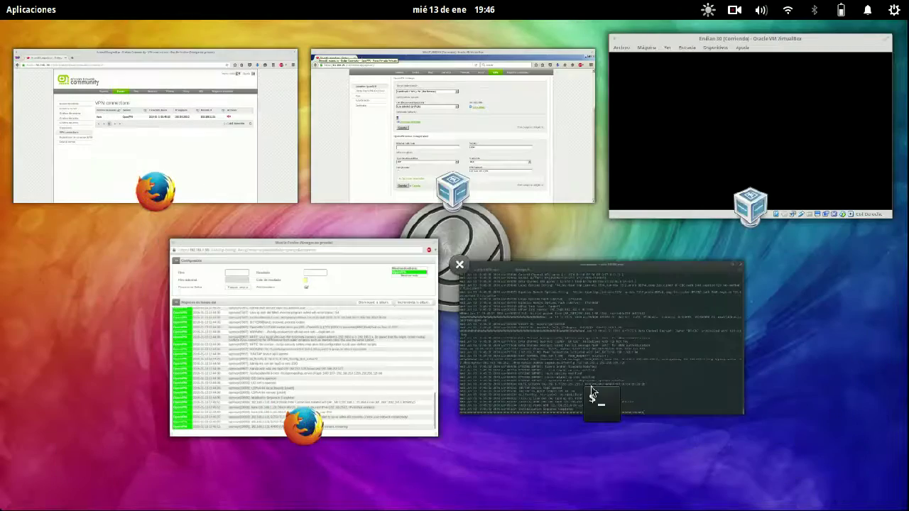
- In a new terminal tab, ping the internal host 192.168.252.2
left_click(591, 386)
key("ctrl+shift+t")
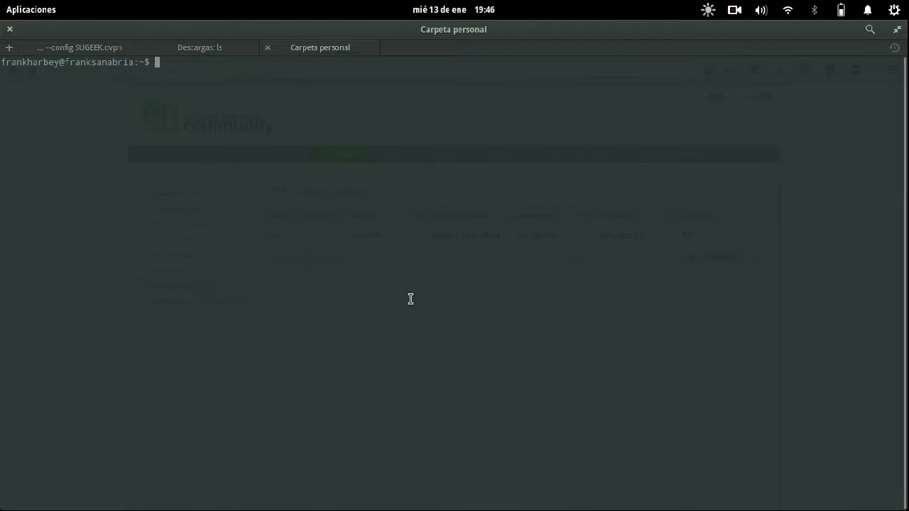
type("ping 192.")
type("252.2")
key("Left")
key("Left")
key("Left")
key("Left")
type("168.")
key("End")
key("Return")
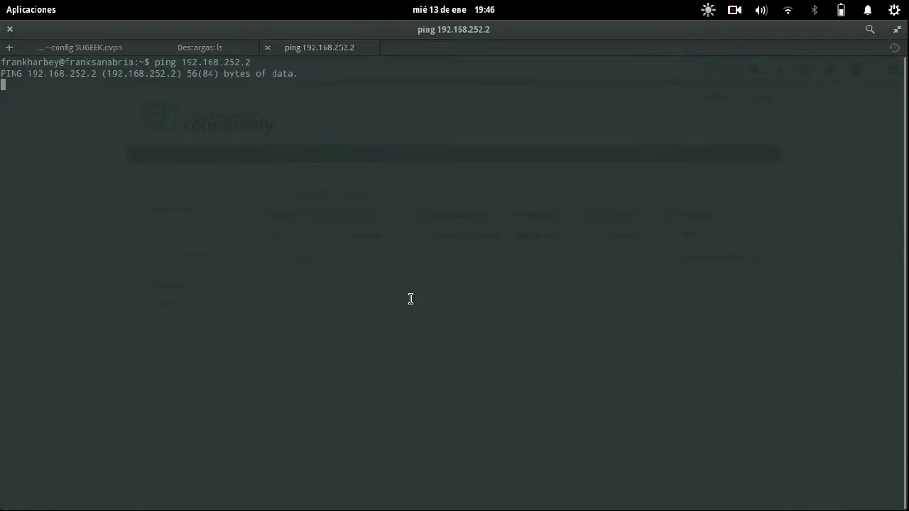
- Confirm 192.168.252.2 is the fixed DHCP address in the WinXP VM's services page
mouse_move(1, 1)
left_click(451, 126)
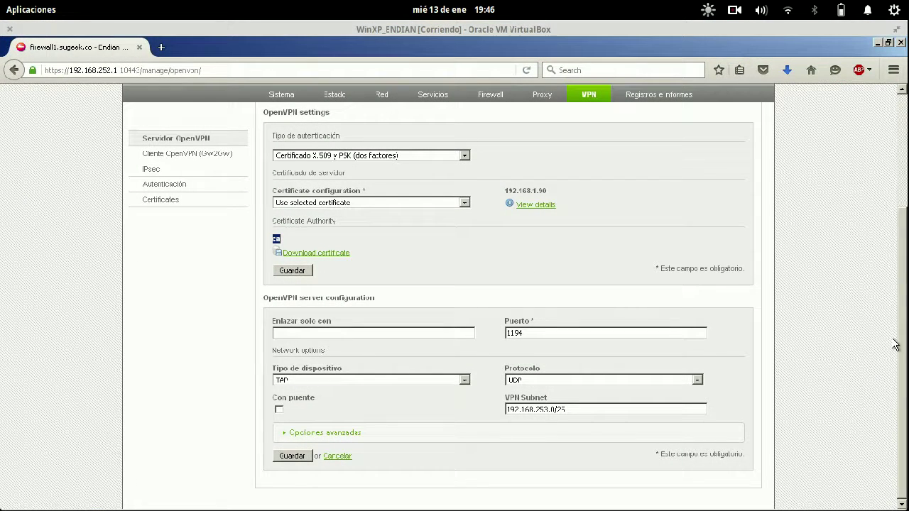
left_click(433, 95)
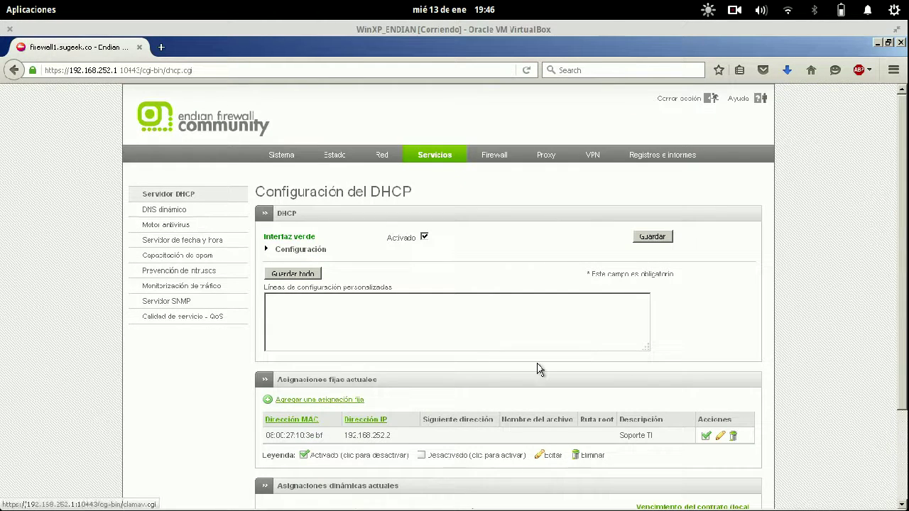
left_click_drag(394, 439, 344, 435)
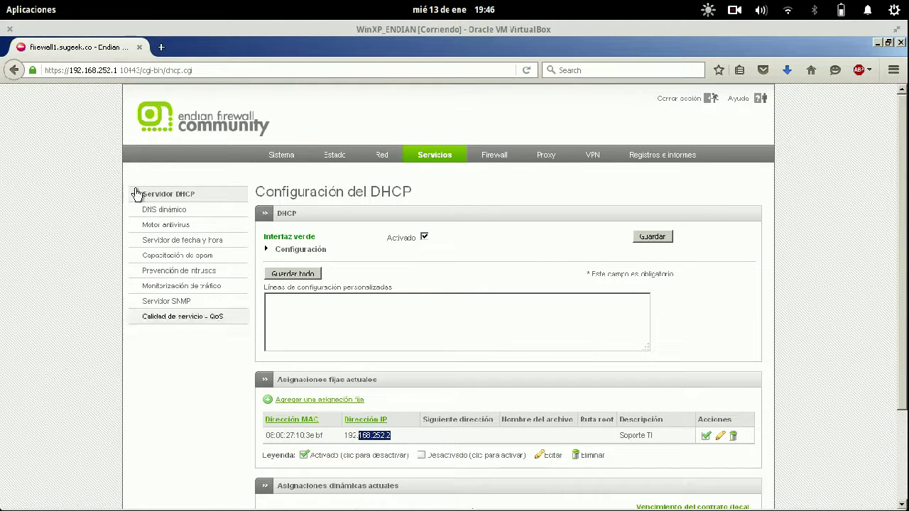
key("super")
left_click(527, 319)
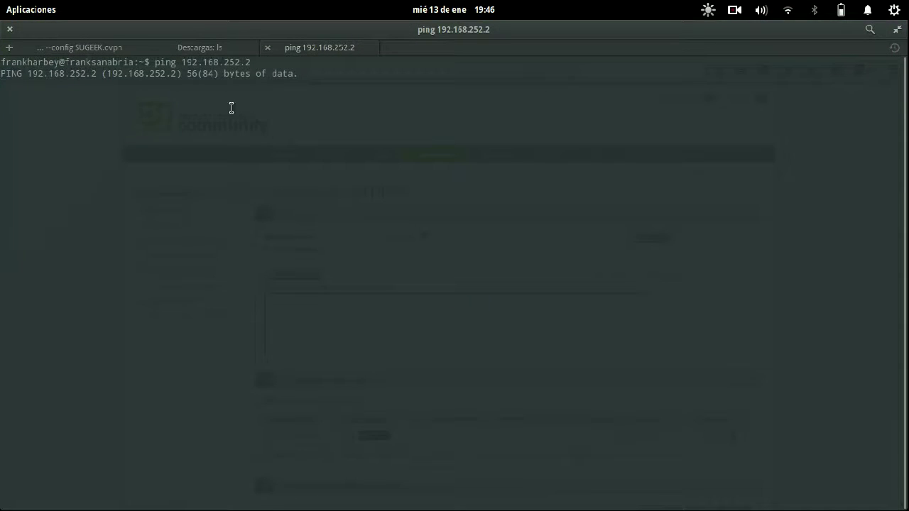
key("super")
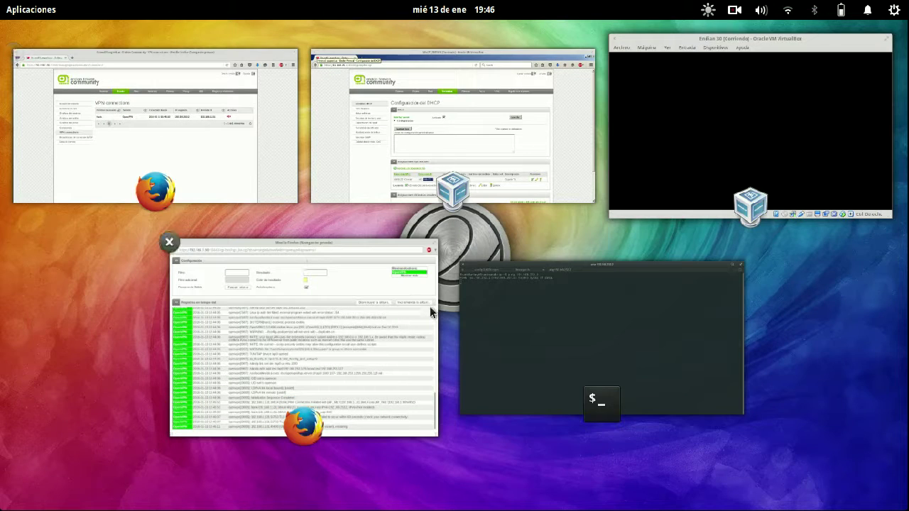
left_click(522, 290)
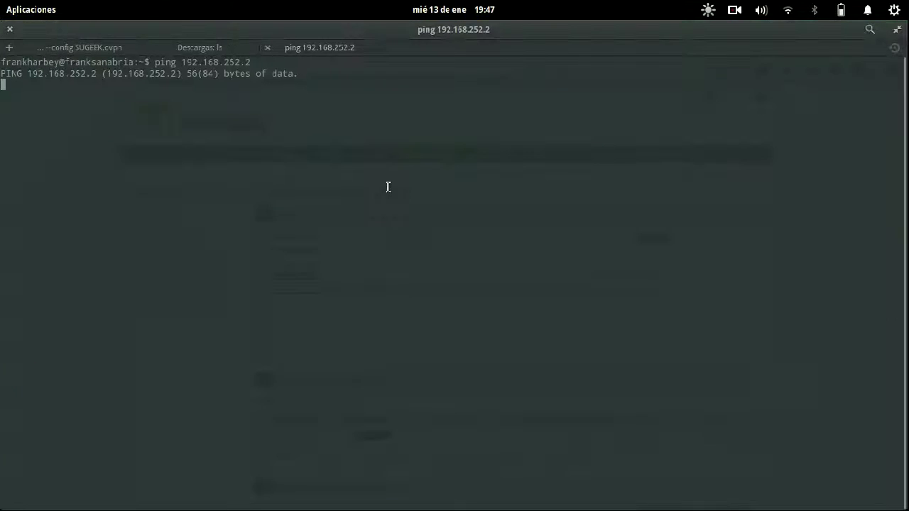
- Stop the failing ping, check route -en shows 192.168.252.0 via 192.168.253.1, and rerun the ping
key("ctrl+c")
type("route -en")
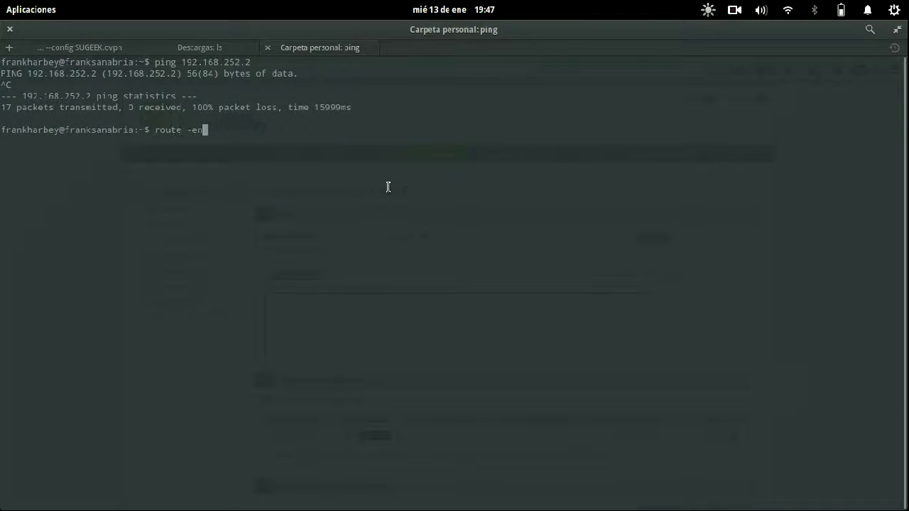
key("Return")
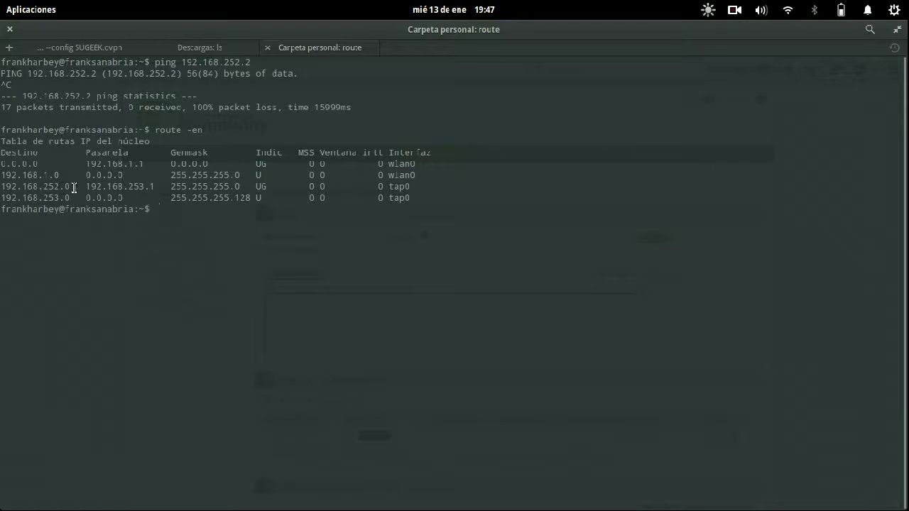
left_click_drag(74, 187, 2, 188)
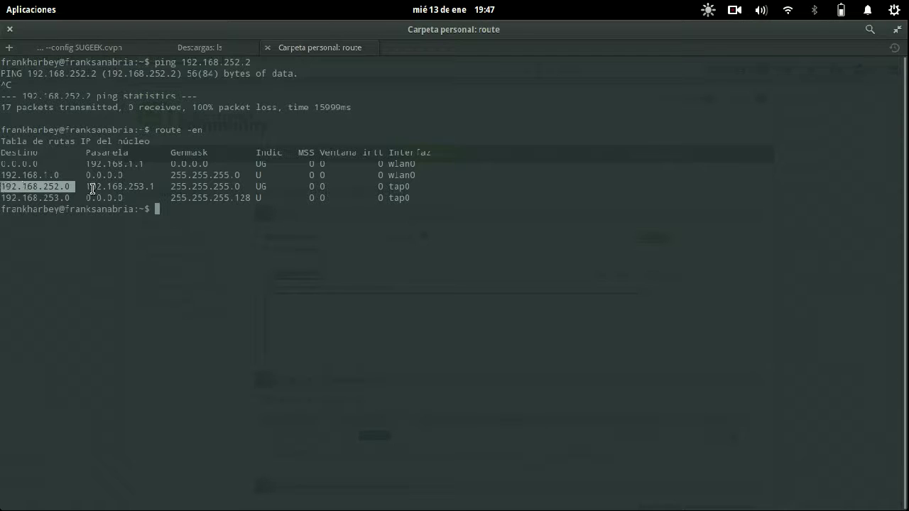
left_click_drag(81, 186, 186, 186)
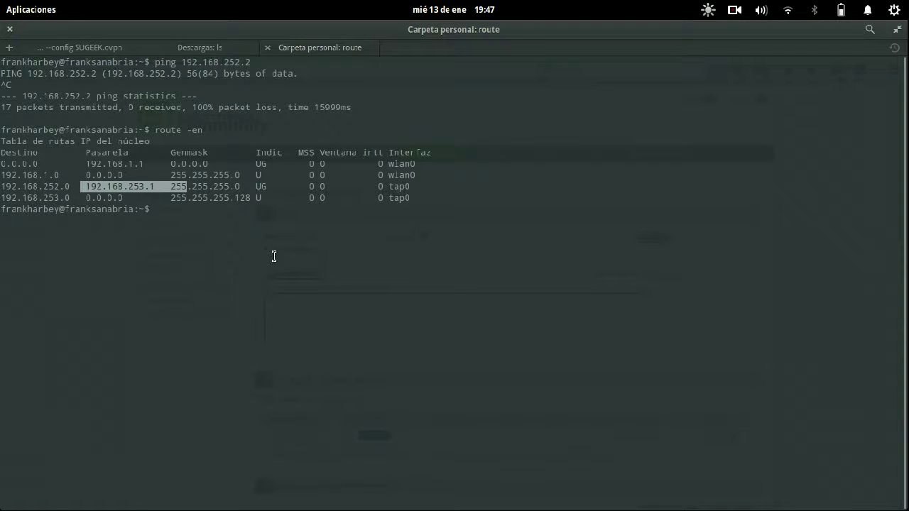
key("Up")
key("Up")
key("Return")
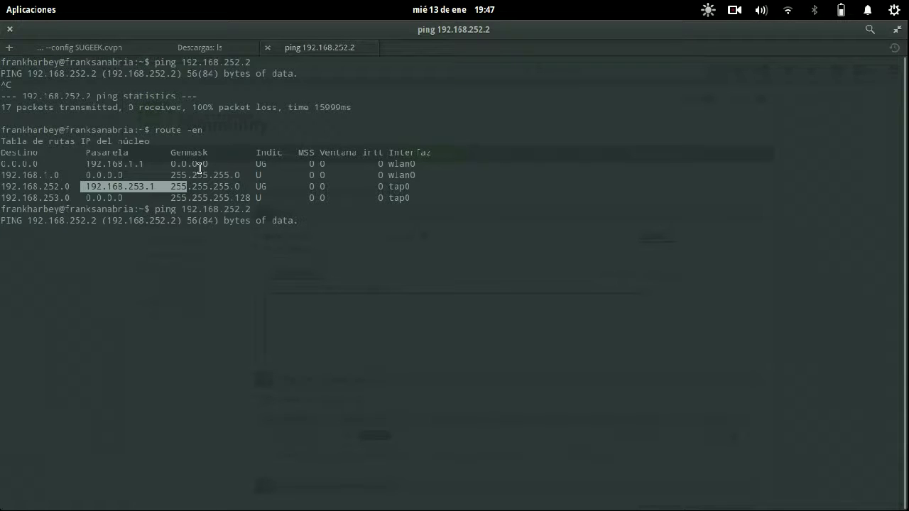
- Show Endian's Tráfico VPN firewall page with system rules, revealing the OpenVPN UDP/67 and UDP/68 rules
mouse_move(1, 1)
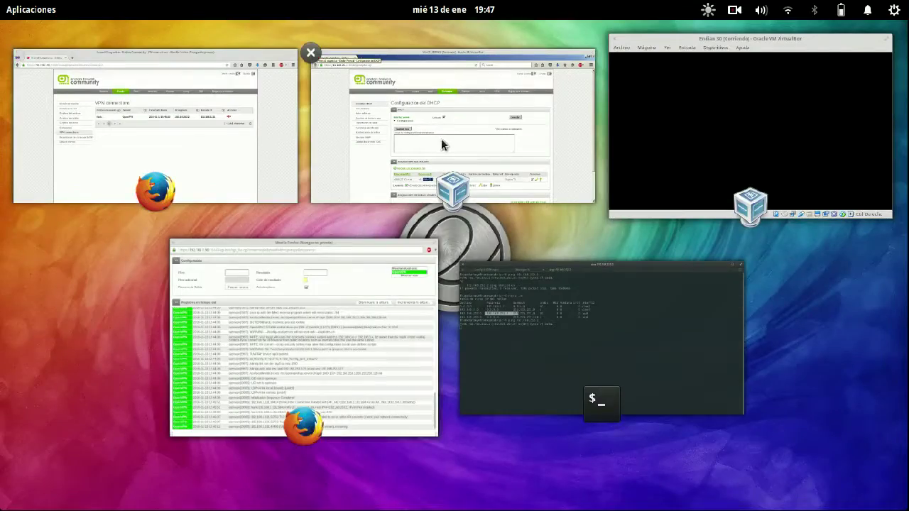
left_click(441, 138)
mouse_move(1, 1)
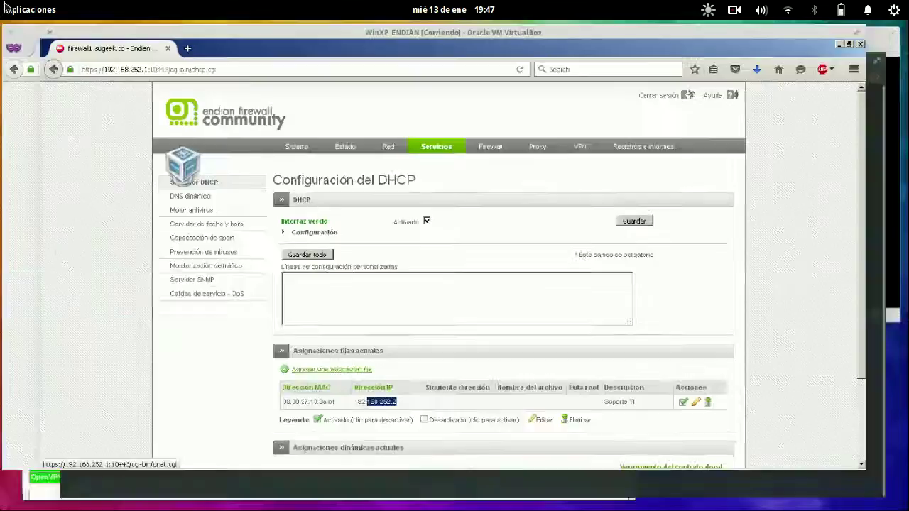
left_click(149, 180)
left_click(506, 157)
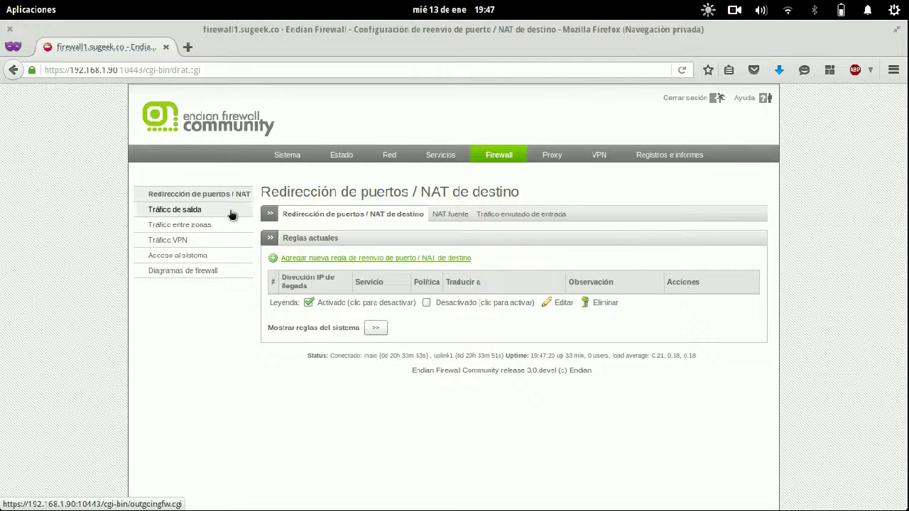
left_click(215, 245)
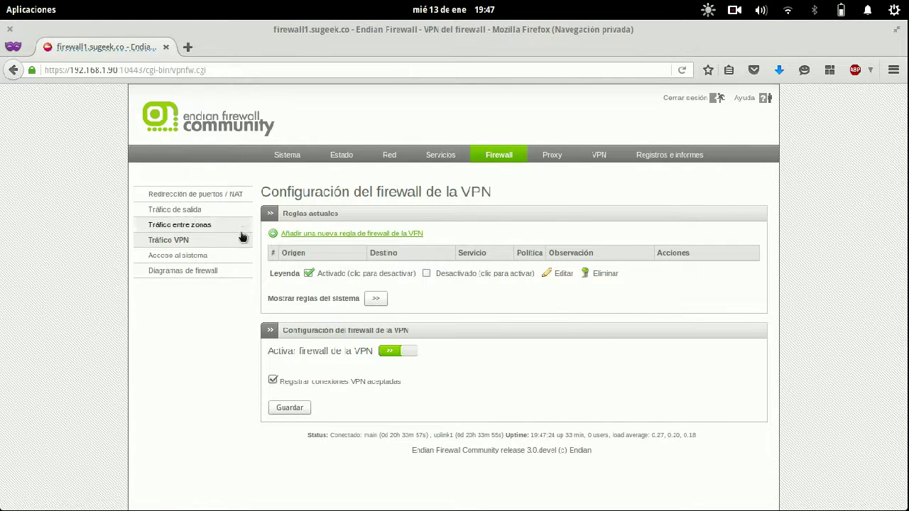
left_click(377, 298)
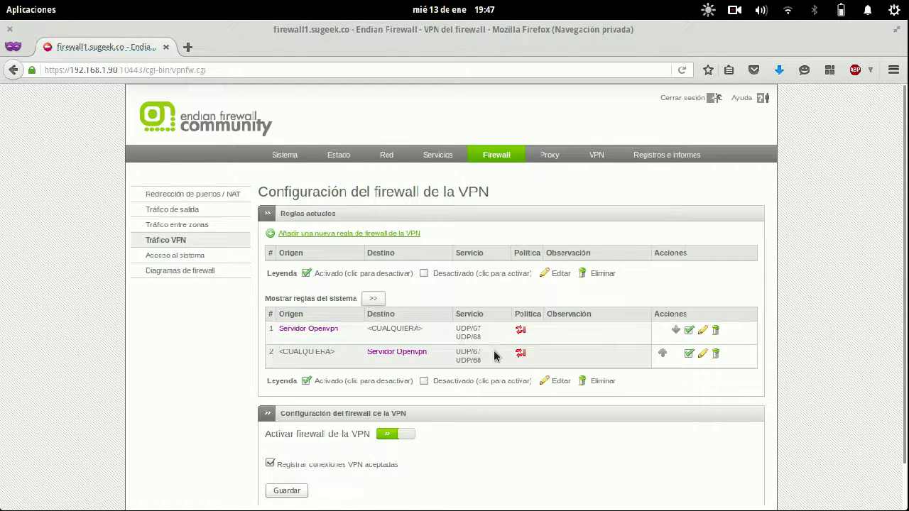
scroll(493, 349, "down", 2)
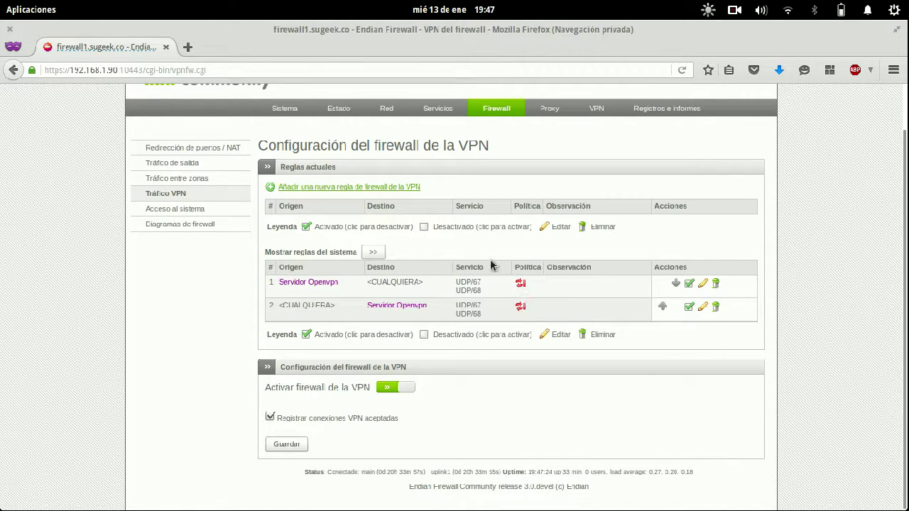
- Create and apply a VPN rule from the OpenVPN user to VERDE, any service, remarked 'Administracion Remota'
left_click(397, 186)
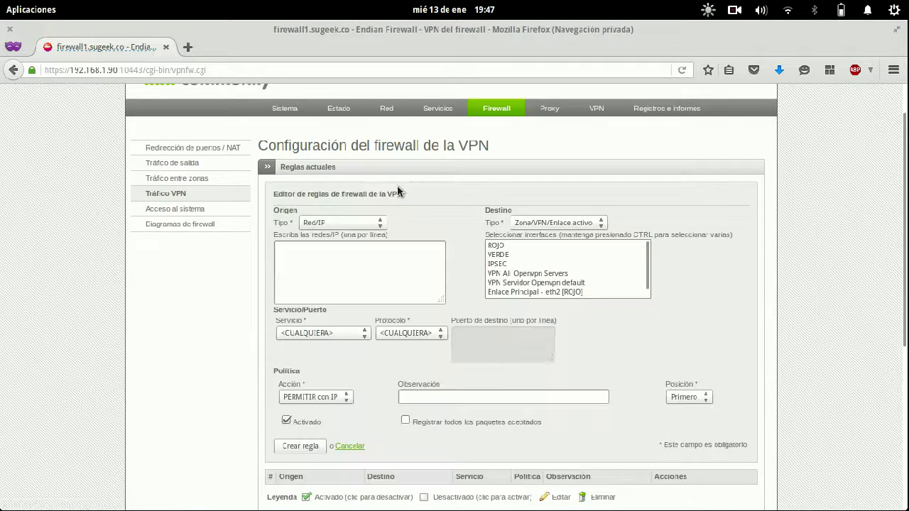
left_click(342, 224)
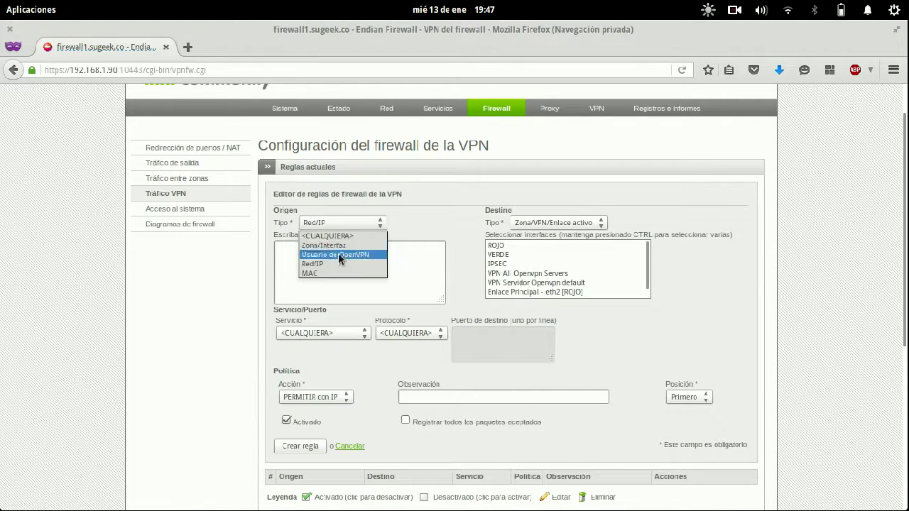
left_click(338, 254)
left_click(293, 263)
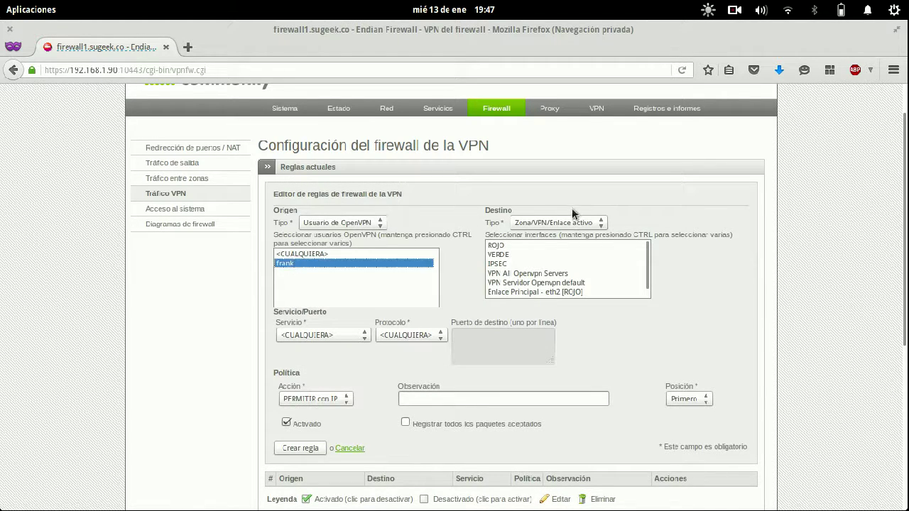
left_click(511, 255)
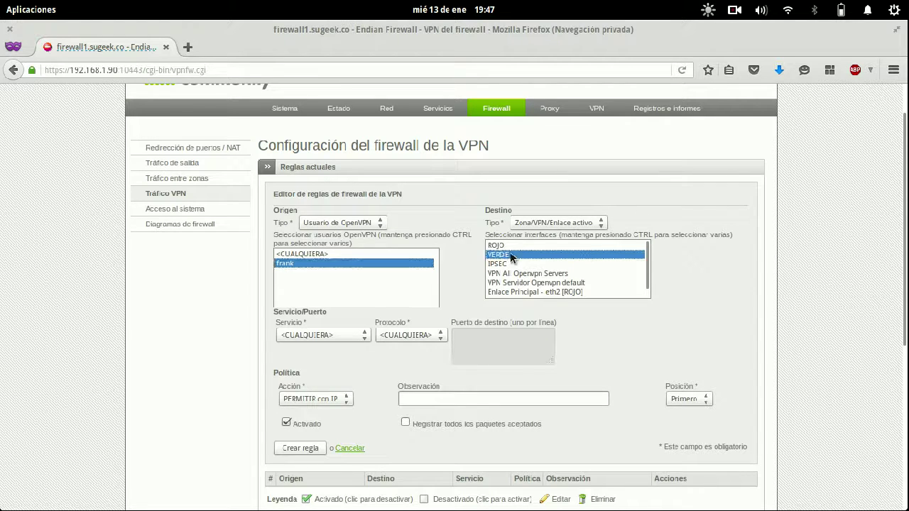
left_click(316, 337)
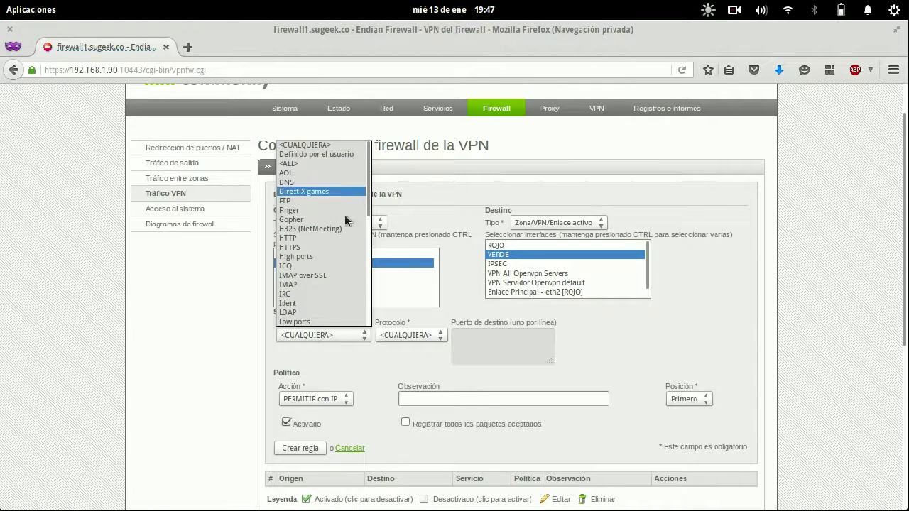
left_click(412, 429)
left_click(437, 399)
type("A")
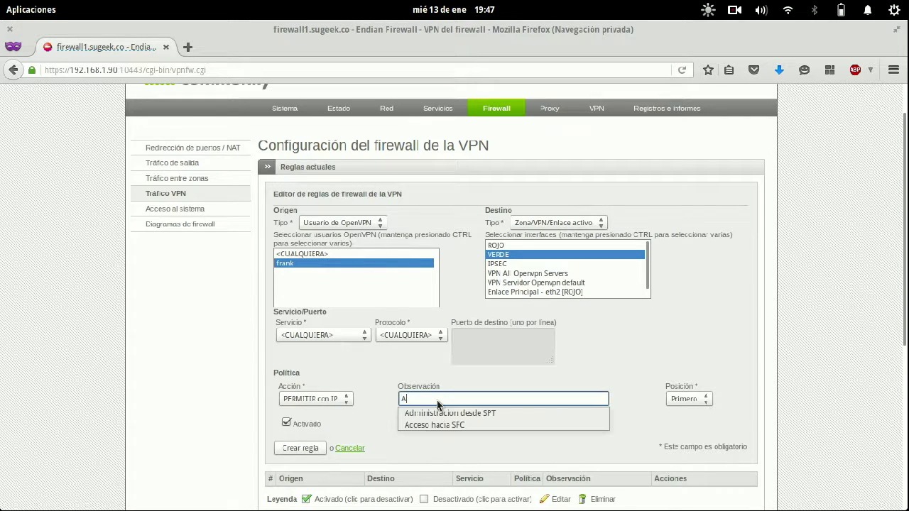
type("dministra")
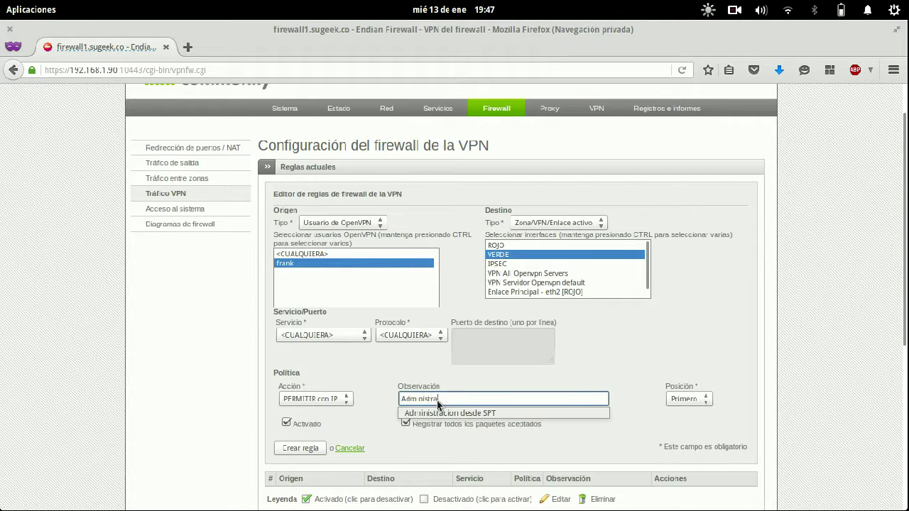
type("cion Remota")
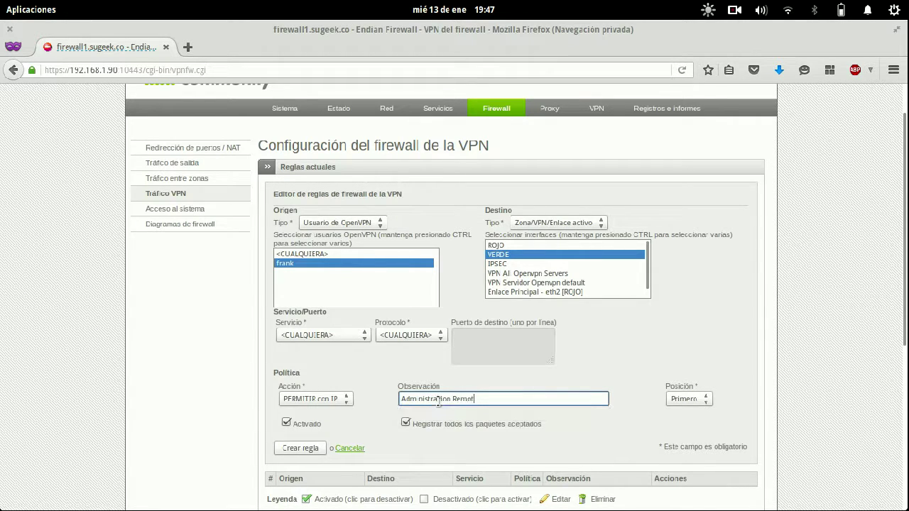
left_click(751, 351)
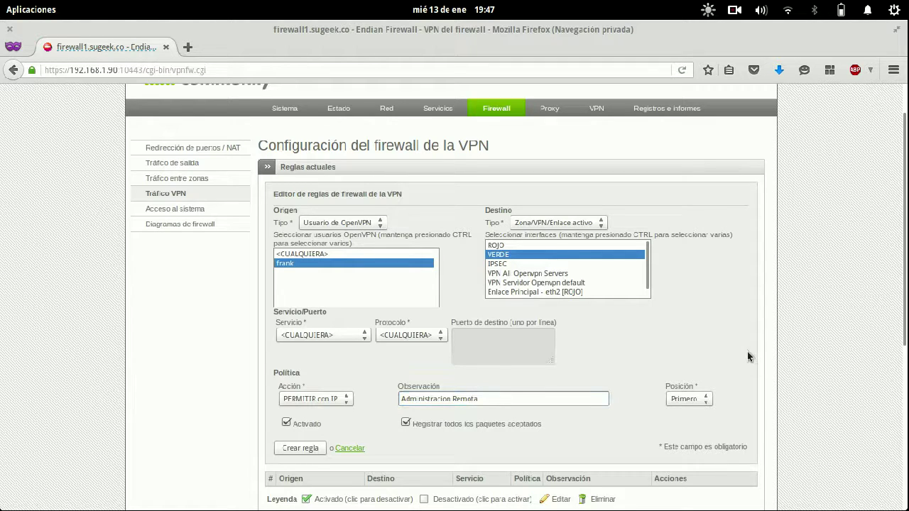
left_click(304, 450)
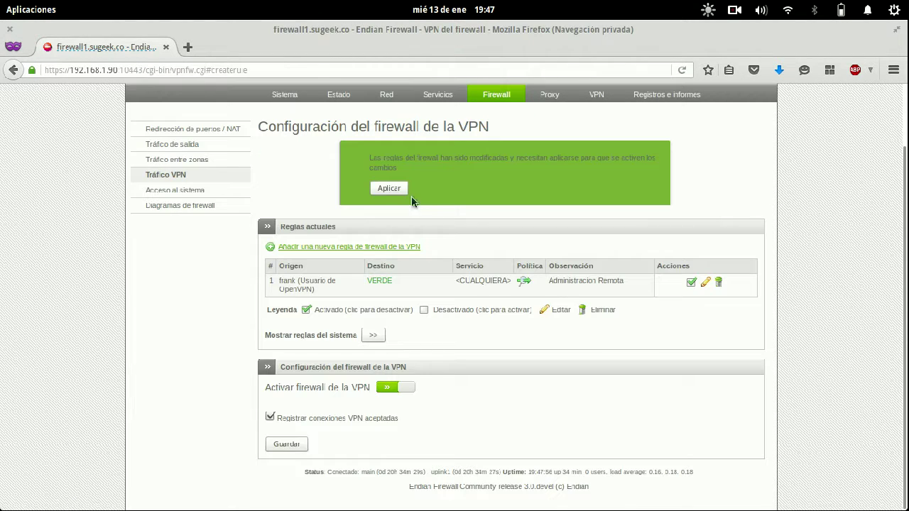
left_click(400, 188)
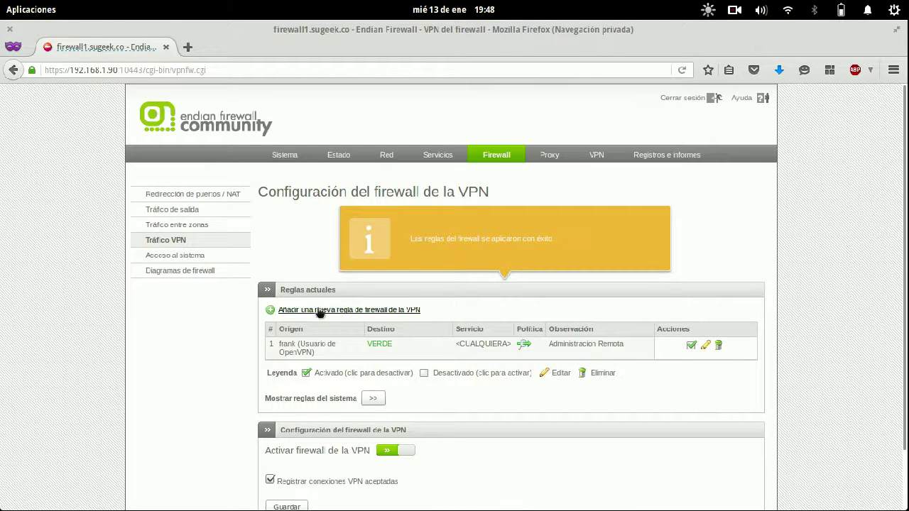
- Create and apply a rule from zone VERDE to the OpenVPN user, remarked 'Administracion Remota'
left_click(330, 310)
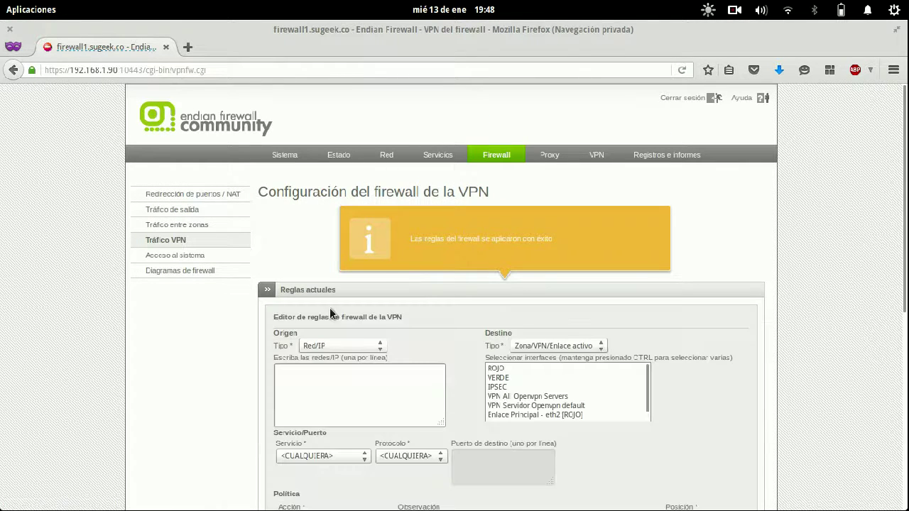
left_click(342, 346)
left_click(324, 368)
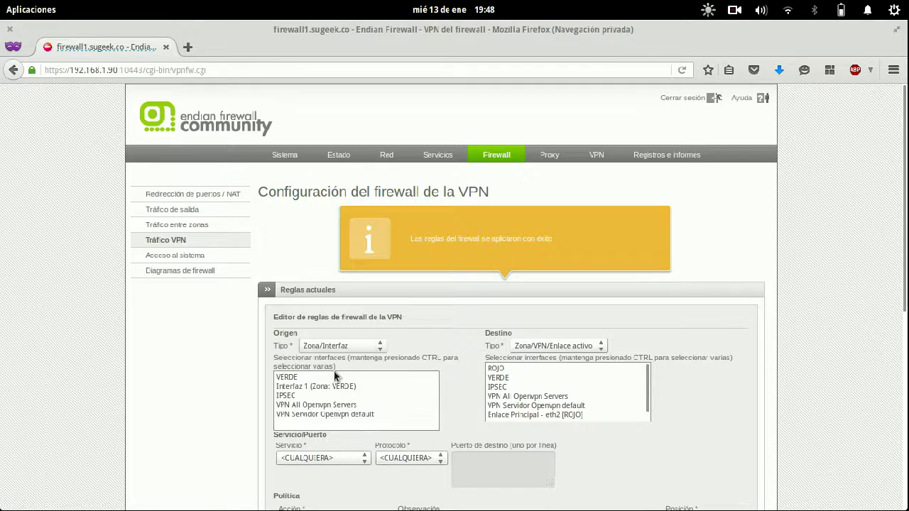
left_click(315, 377)
left_click(537, 347)
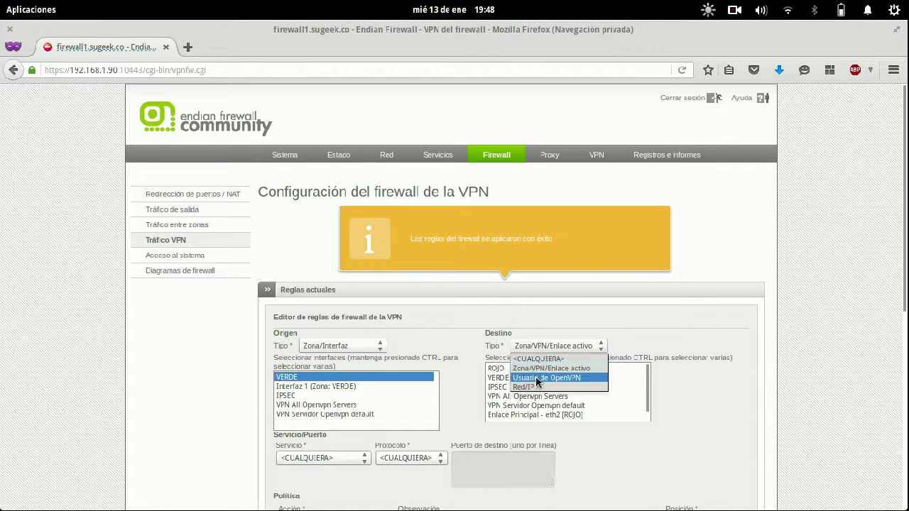
left_click(538, 378)
left_click(569, 387)
scroll(498, 422, "down", 3)
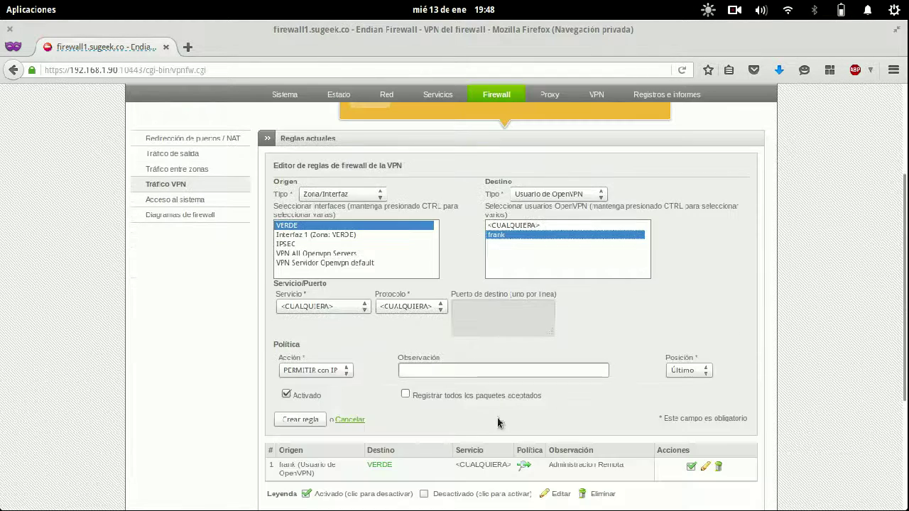
left_click(432, 370)
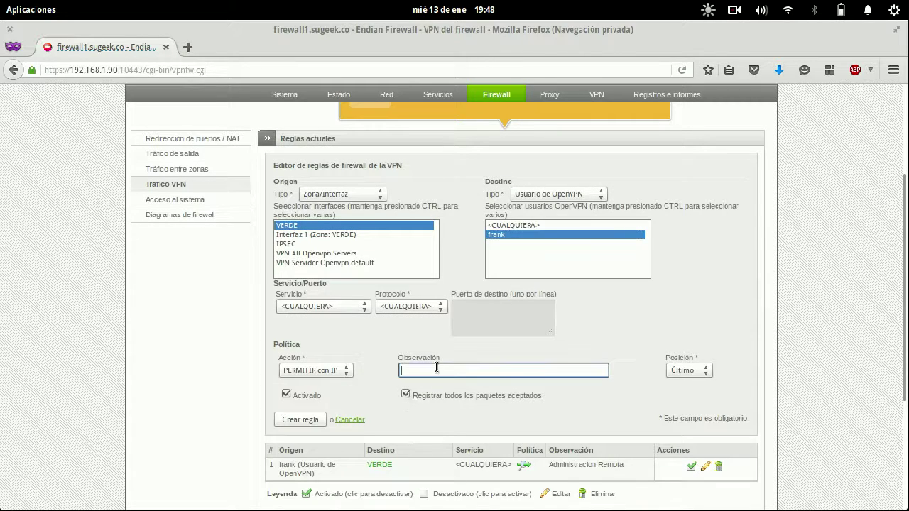
type("Administr")
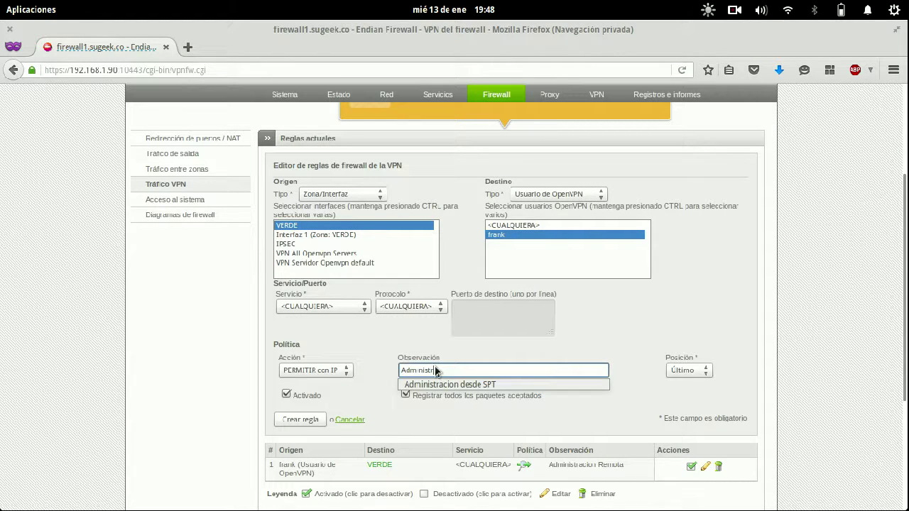
type("acion Re")
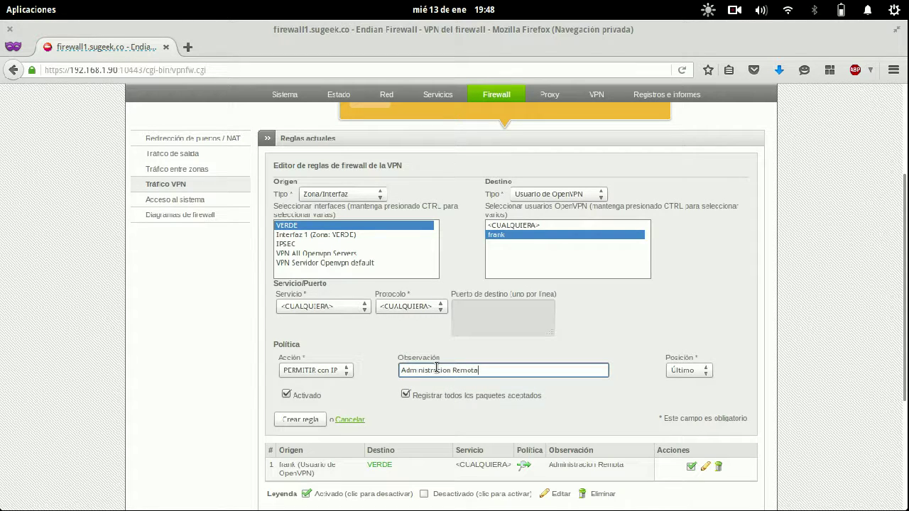
type("mota")
left_click(301, 419)
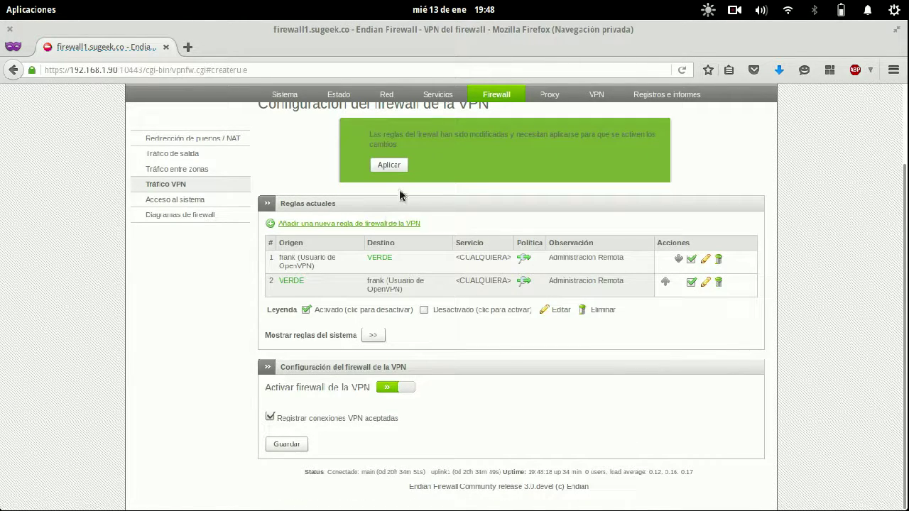
left_click(402, 161)
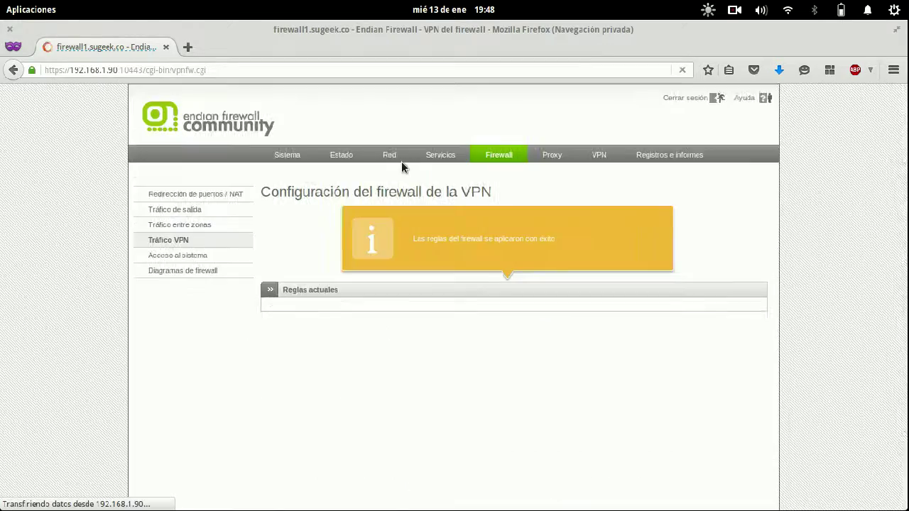
key("super")
- Switch to the ping terminal and highlight the steady replies from 192.168.252.2
left_click(517, 346)
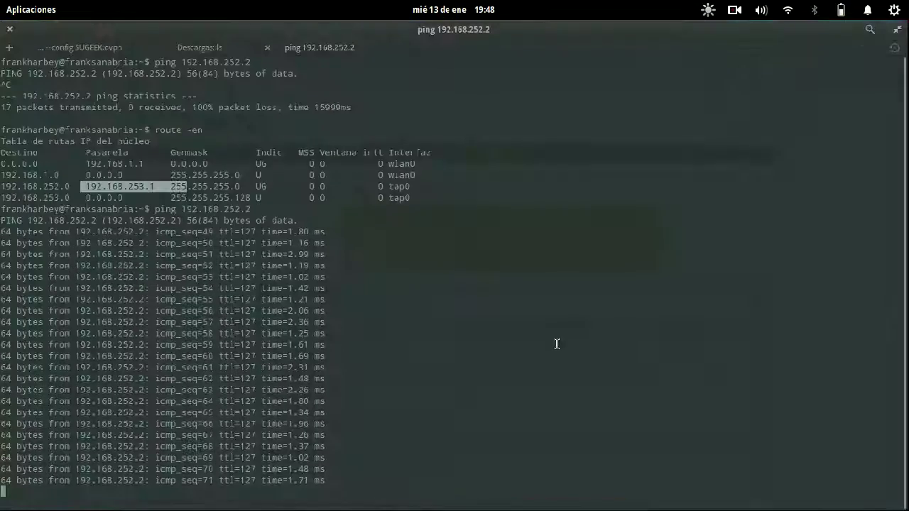
key("ctrl+l")
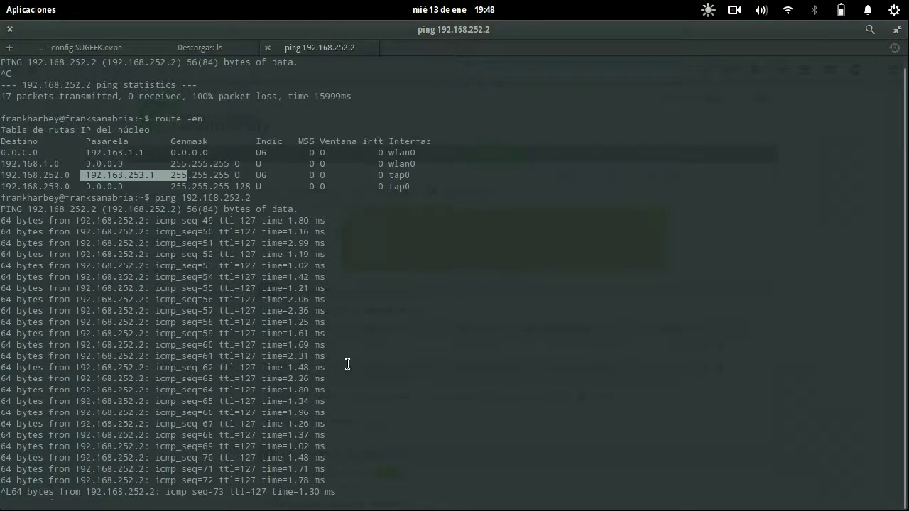
left_click_drag(355, 396, 81, 346)
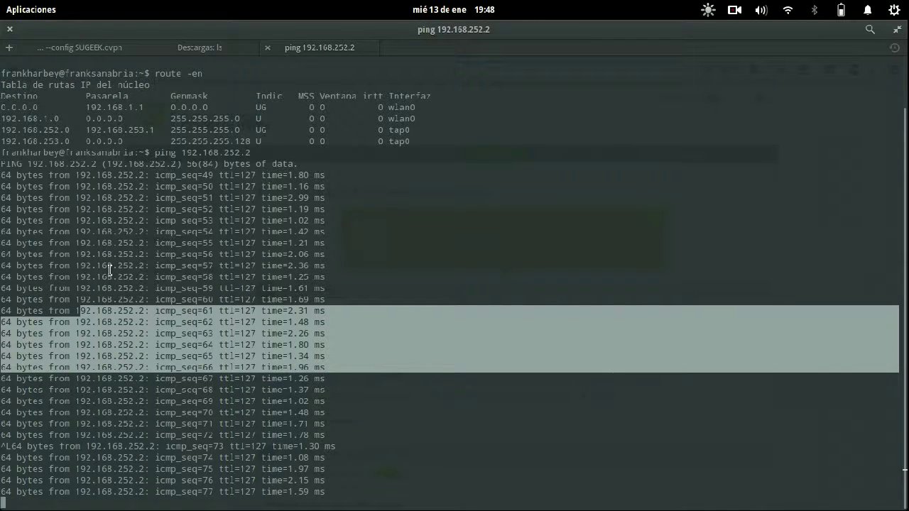
- Highlight the first rule's OpenVPN-user source and VERDE destination in the Endian rule list
mouse_move(1, 1)
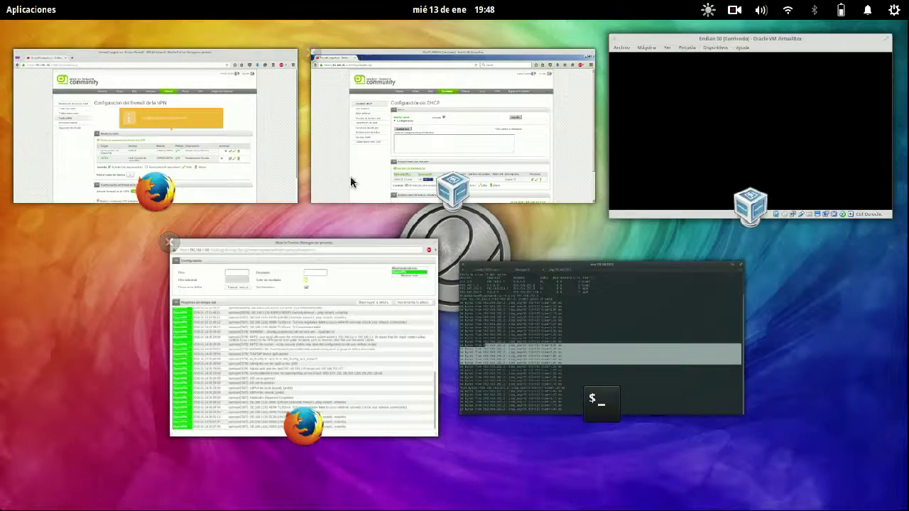
left_click(226, 155)
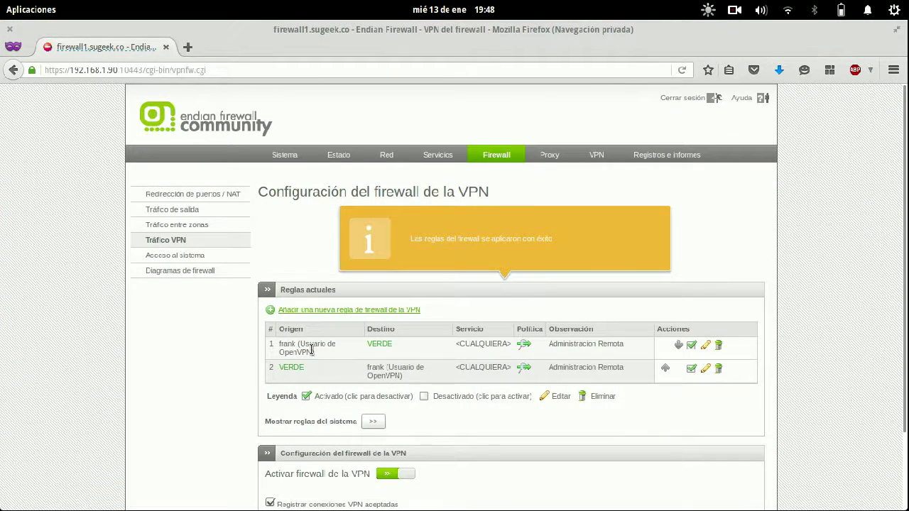
left_click_drag(331, 355, 283, 345)
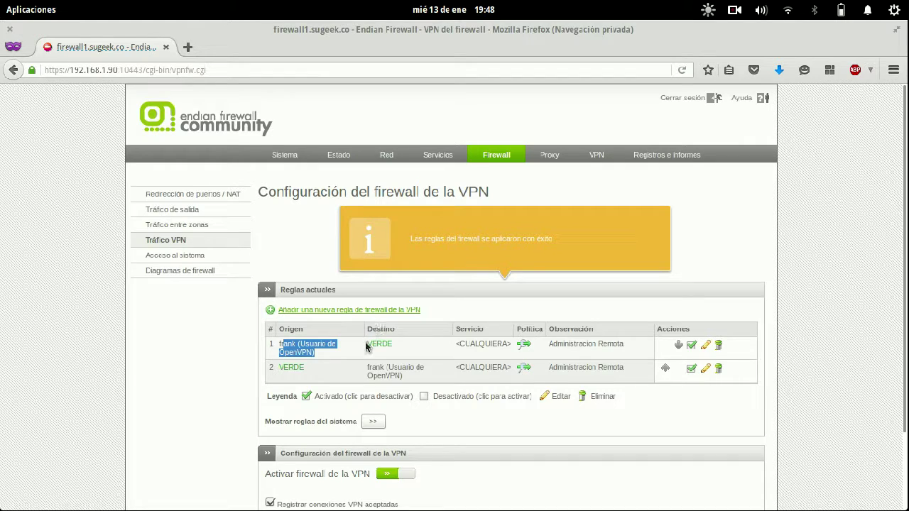
left_click_drag(366, 346, 403, 349)
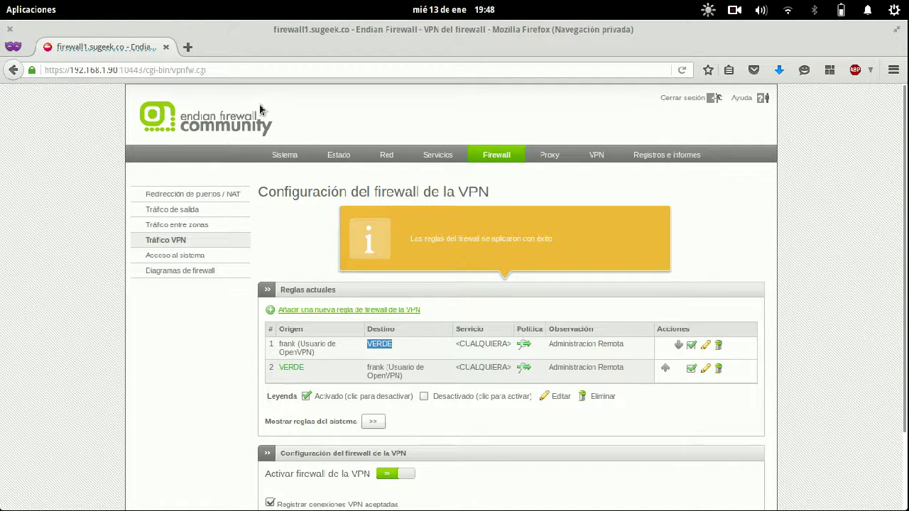
- Open a new browser tab and close the private window holding the OpenVPN live log
left_click(188, 47)
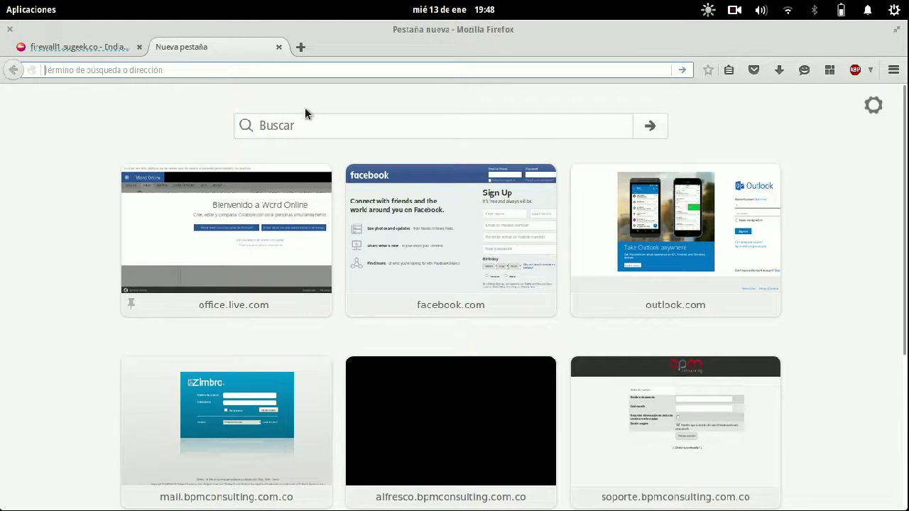
mouse_move(2, 1)
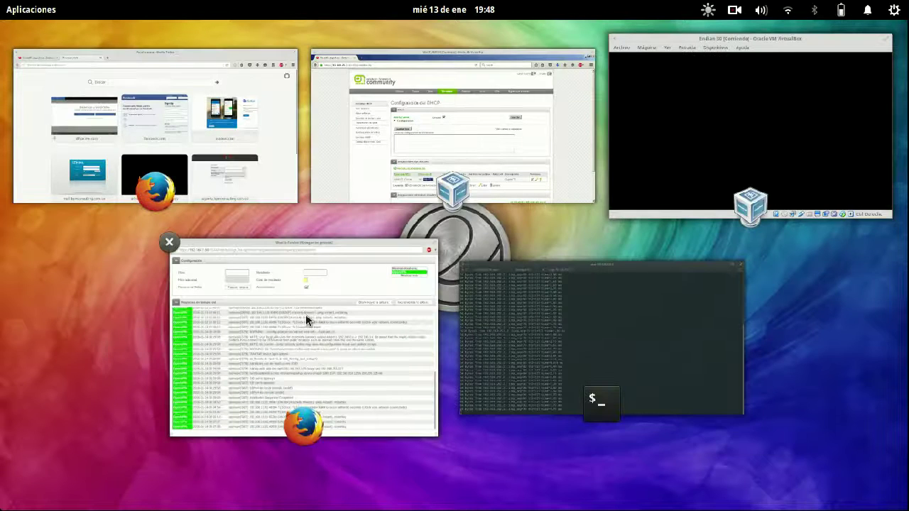
left_click(306, 314)
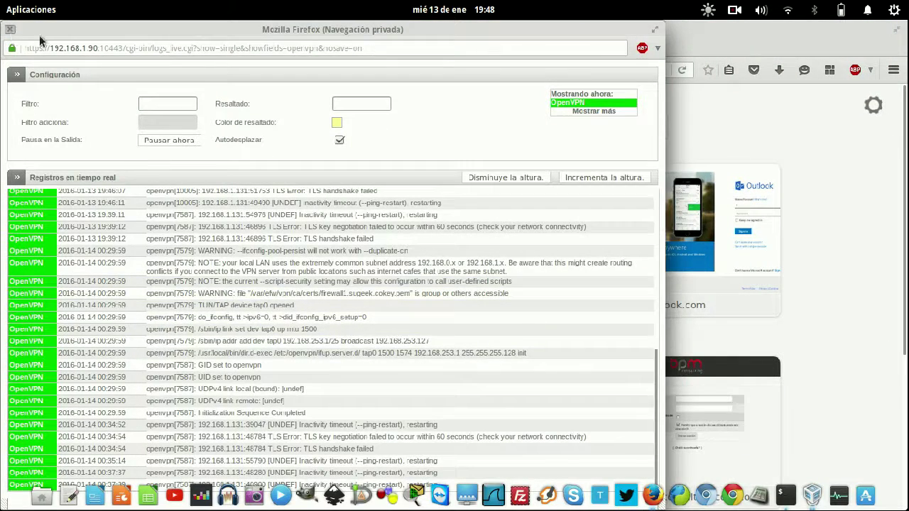
left_click(10, 29)
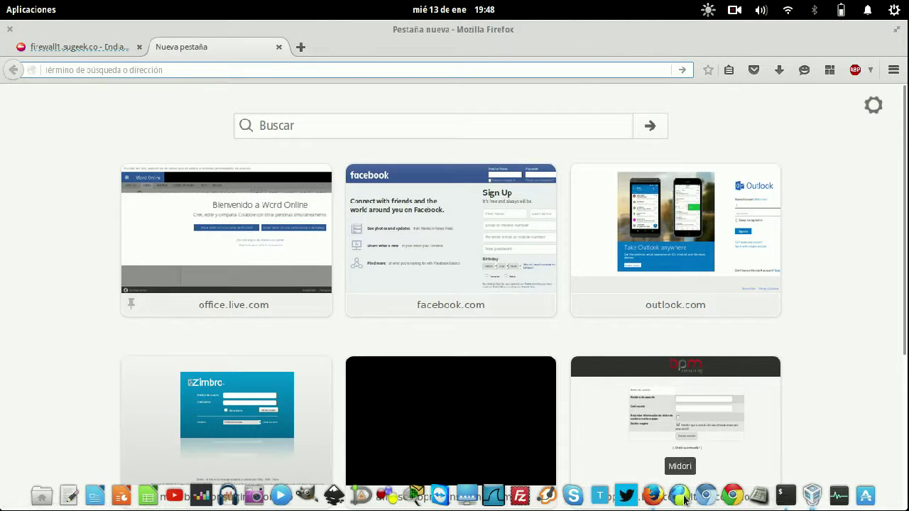
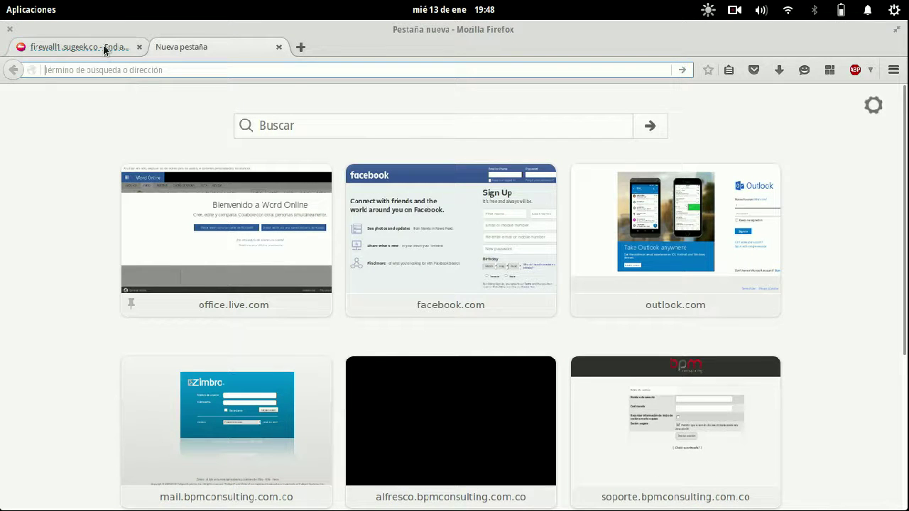
- Switch to the ping terminal, back to Firefox, then show the window overview including Chromium
mouse_move(2, 2)
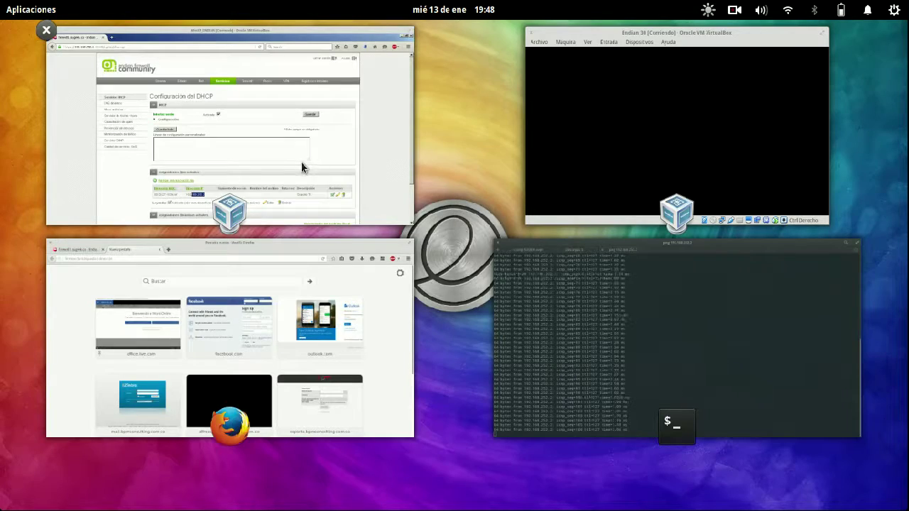
left_click(565, 353)
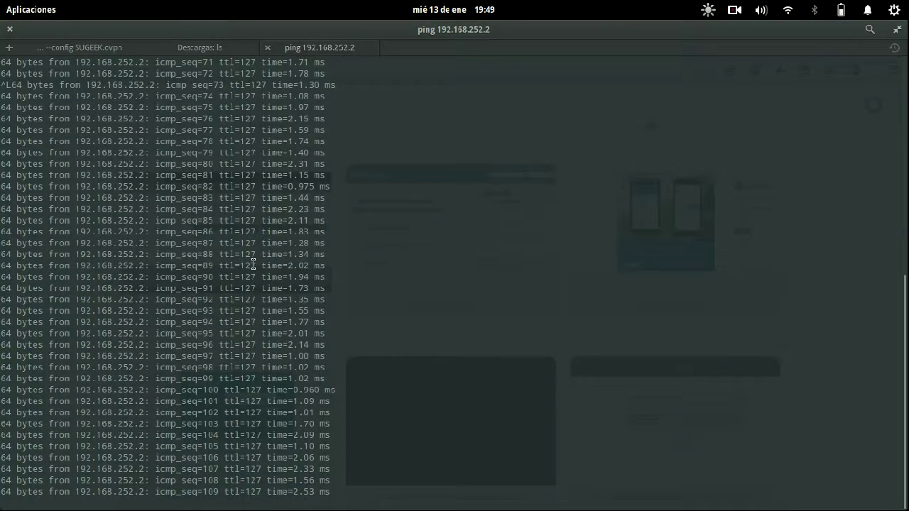
key("super+w")
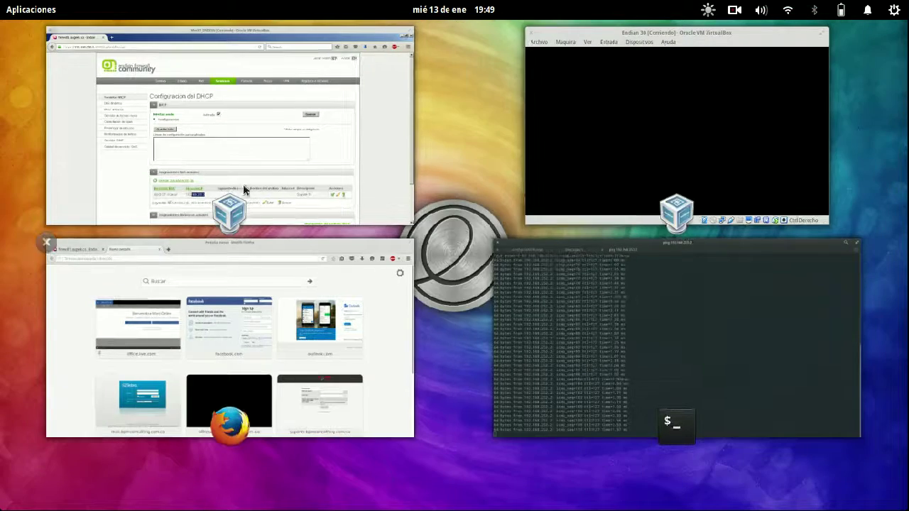
left_click(155, 295)
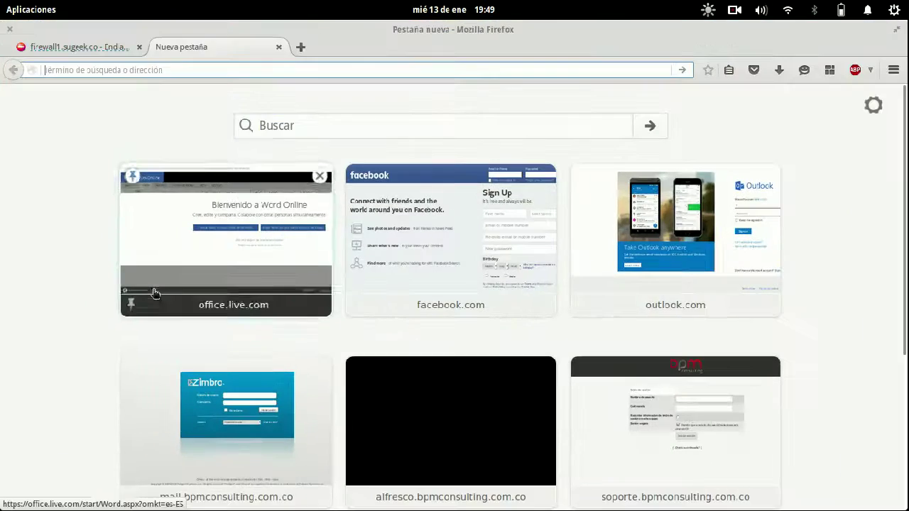
key("super+w")
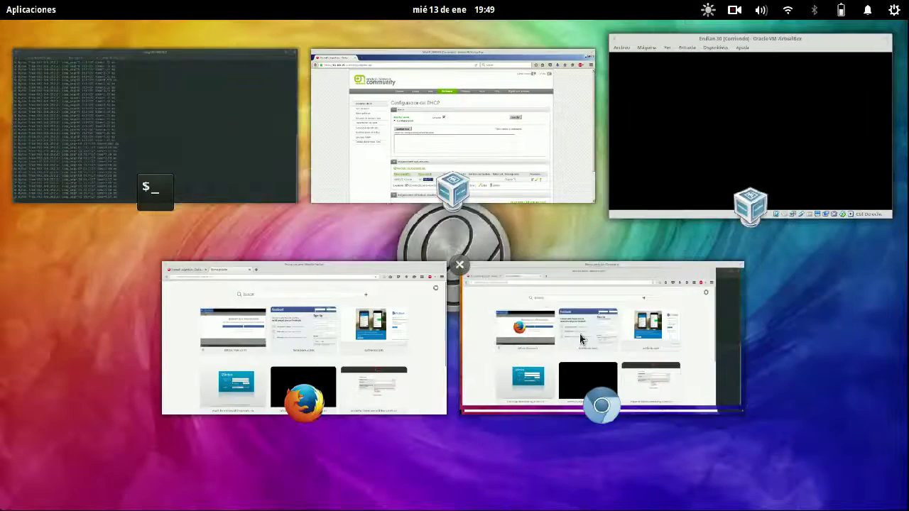
left_click(584, 339)
type("192.16")
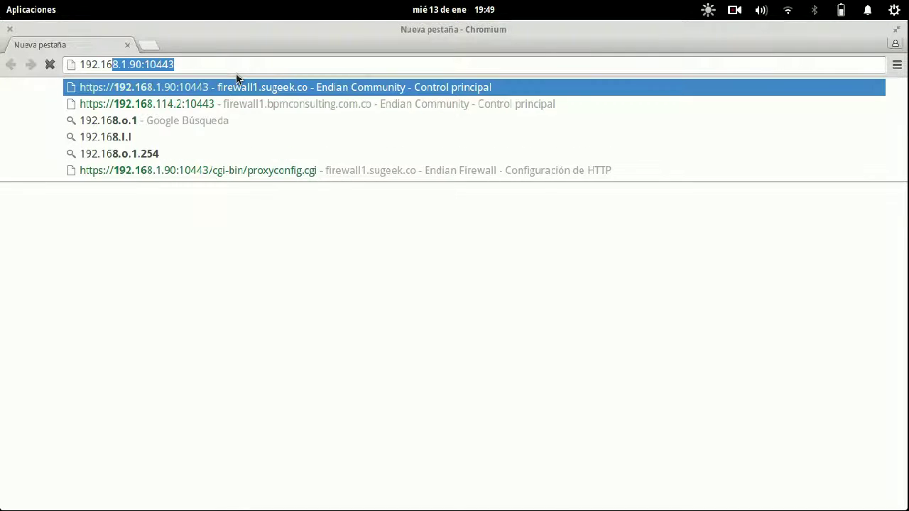
type("8.252.")
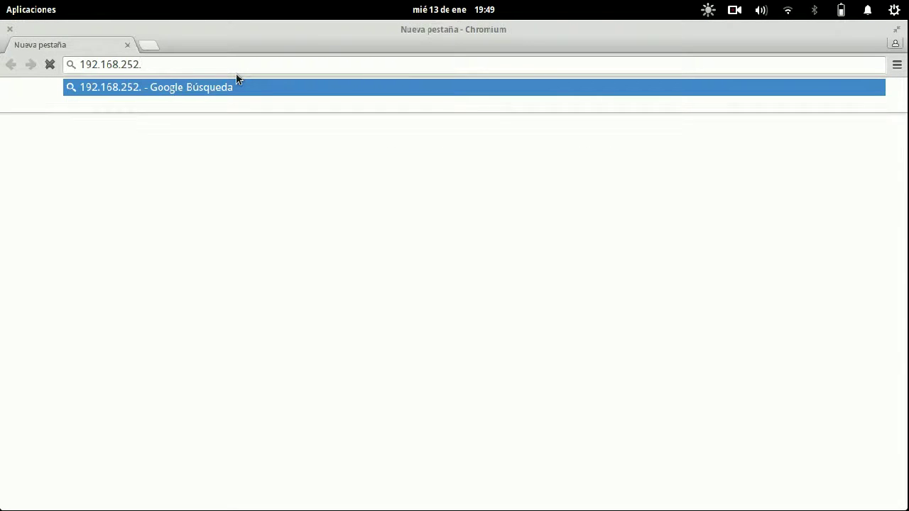
type("1:10443")
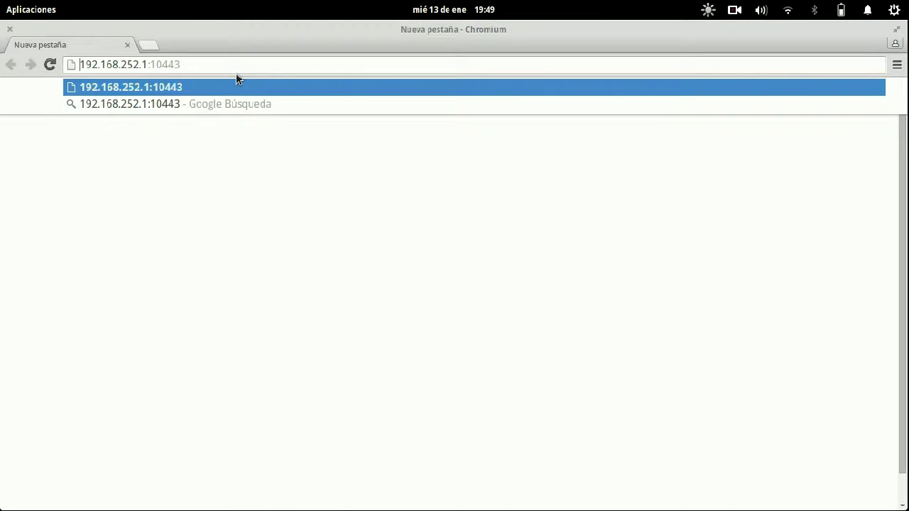
key("Home")
type("https://")
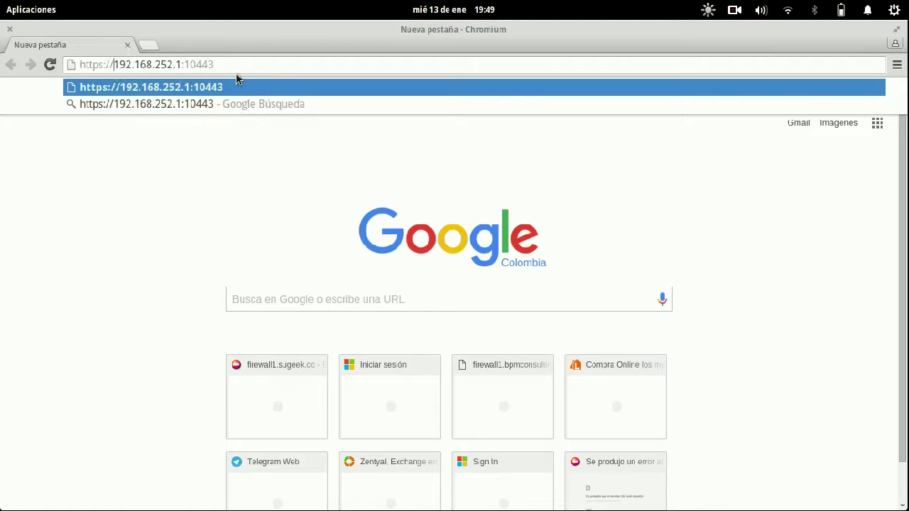
key("Return")
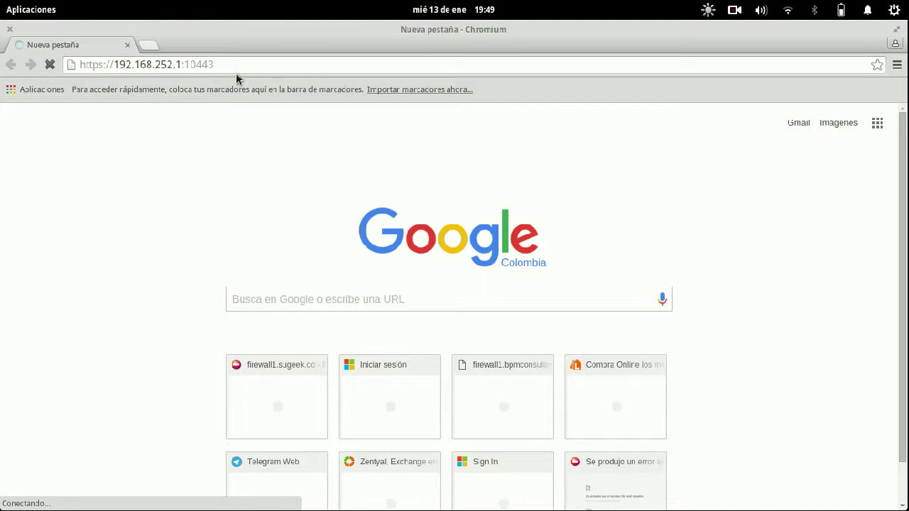
- Return to the VirtualBox guest window showing Endian's DHCP configuration page
key("super")
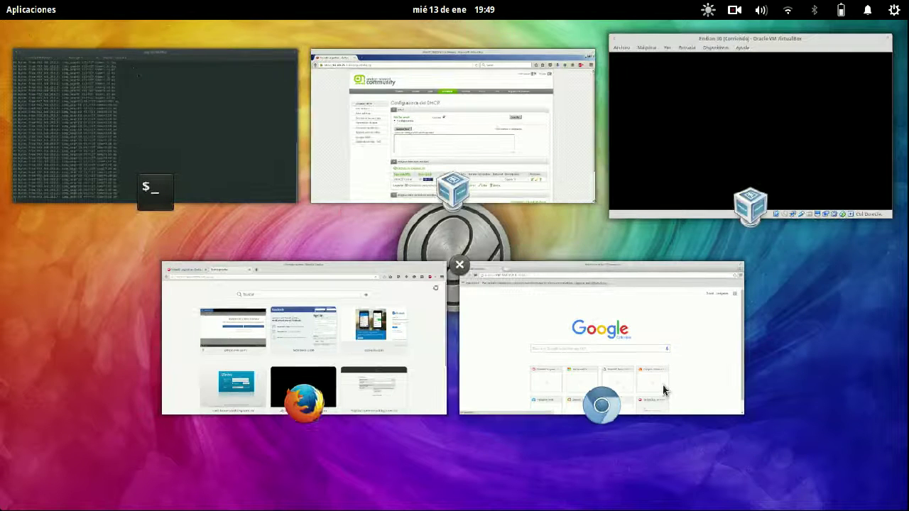
left_click(663, 384)
key("super")
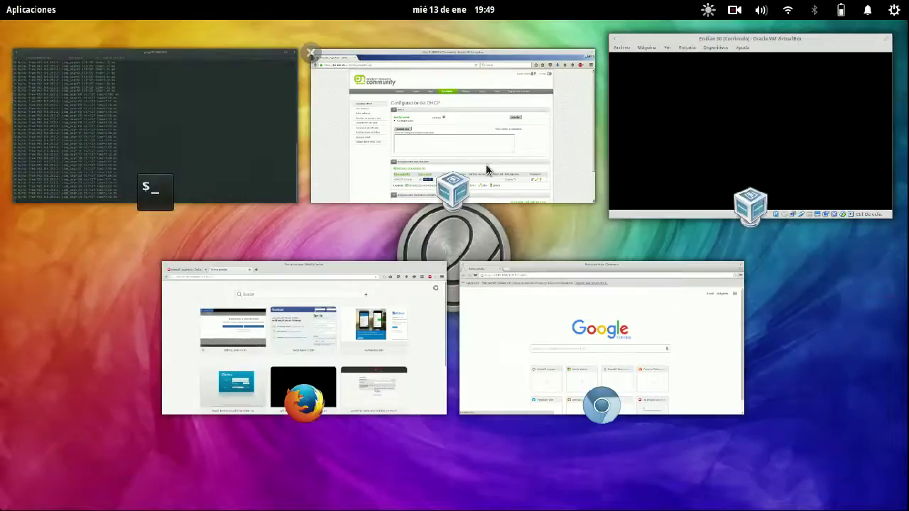
left_click(487, 171)
- Delete the Administracion Remota rule under Acceso al sistema and apply the firewall rules
mouse_move(4, 6)
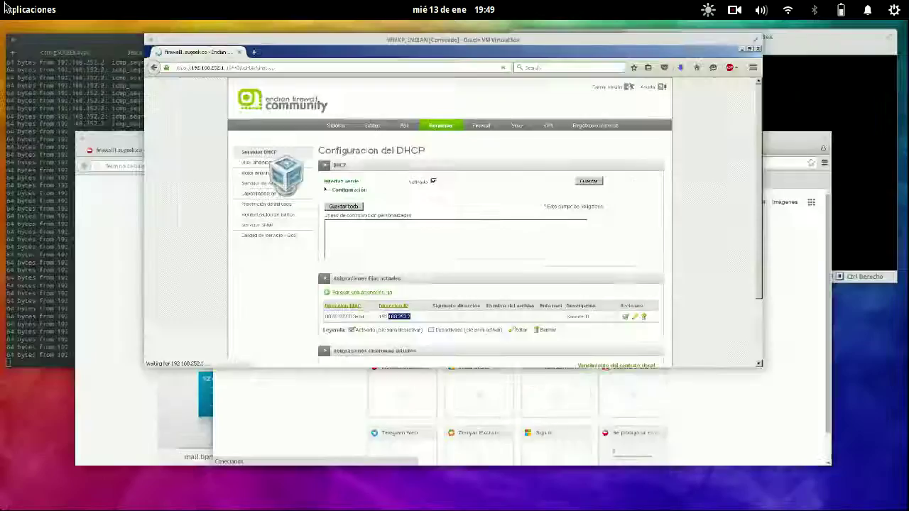
left_click(507, 152)
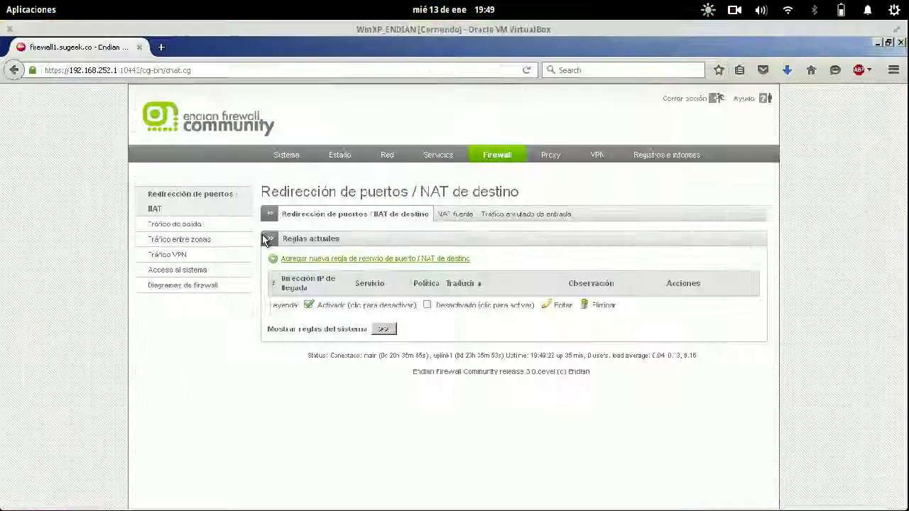
left_click(186, 269)
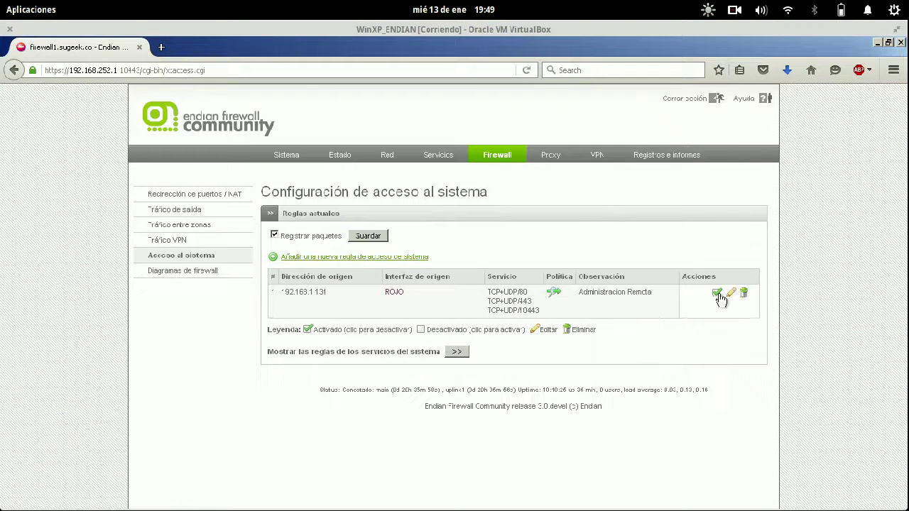
left_click(744, 294)
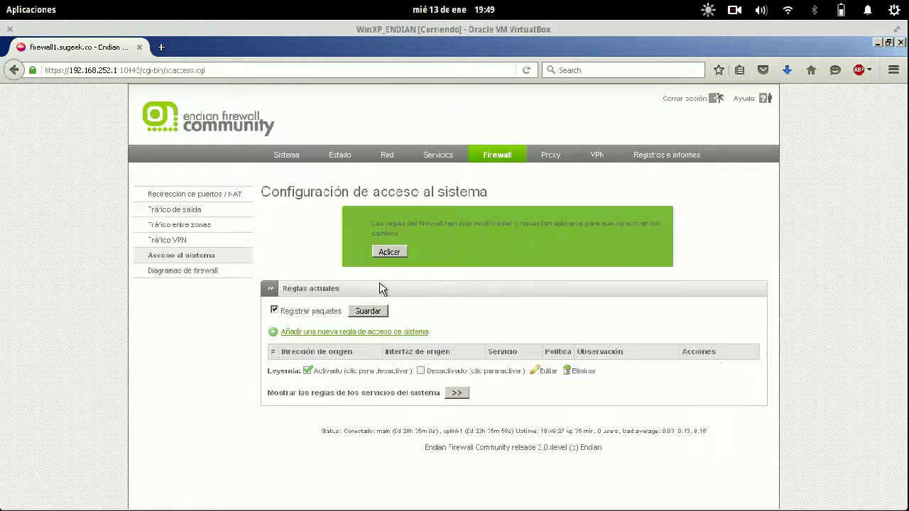
left_click(389, 252)
- Close the firewall tab and the remaining new tab, closing host Firefox
key("super")
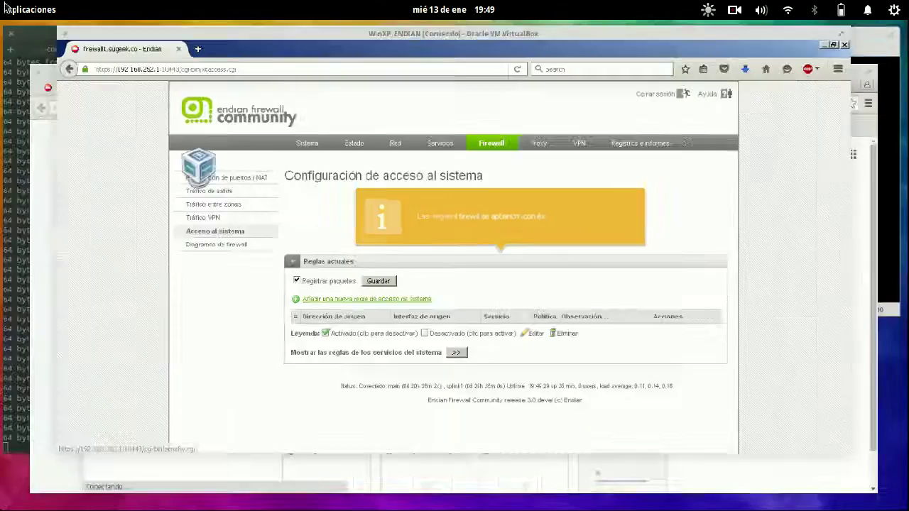
left_click(394, 359)
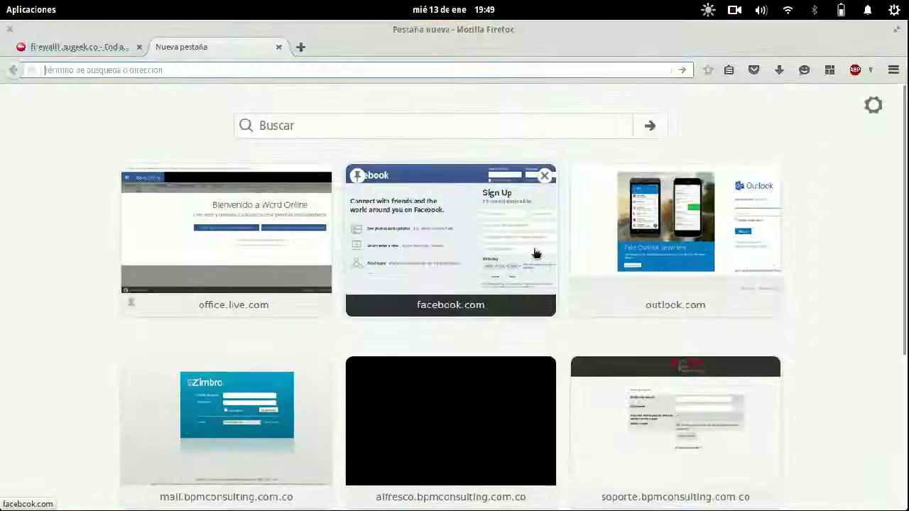
left_click(139, 47)
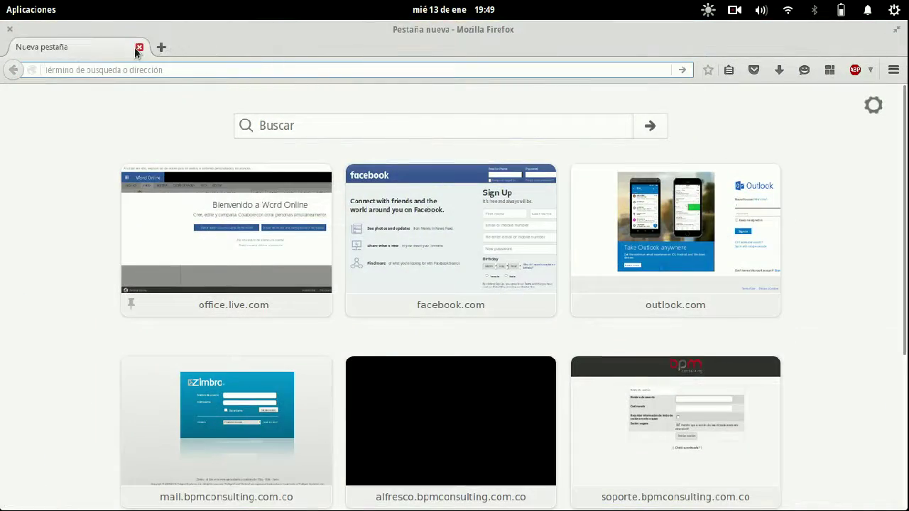
left_click(135, 46)
- Select the 192.168.252.1:10443 address in Chromium, then return to the XP VM
key("super")
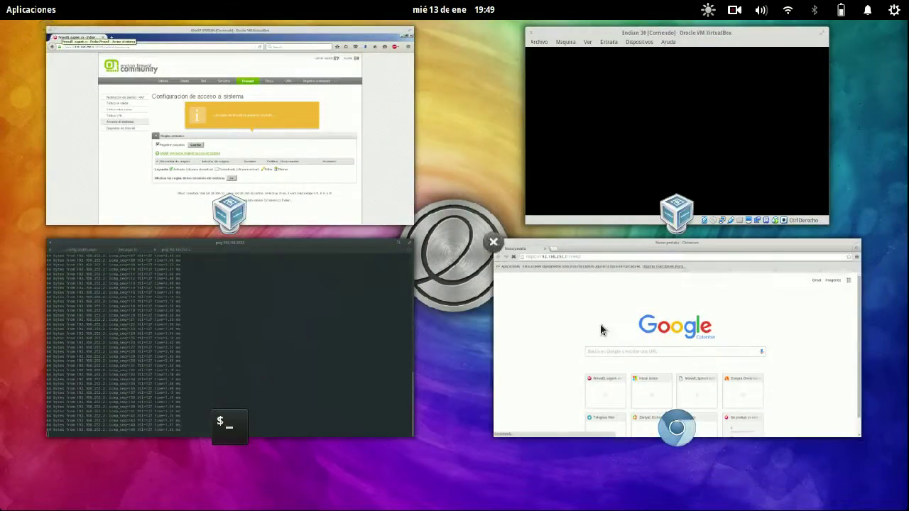
left_click(600, 326)
left_click_drag(234, 64, 106, 64)
key("super")
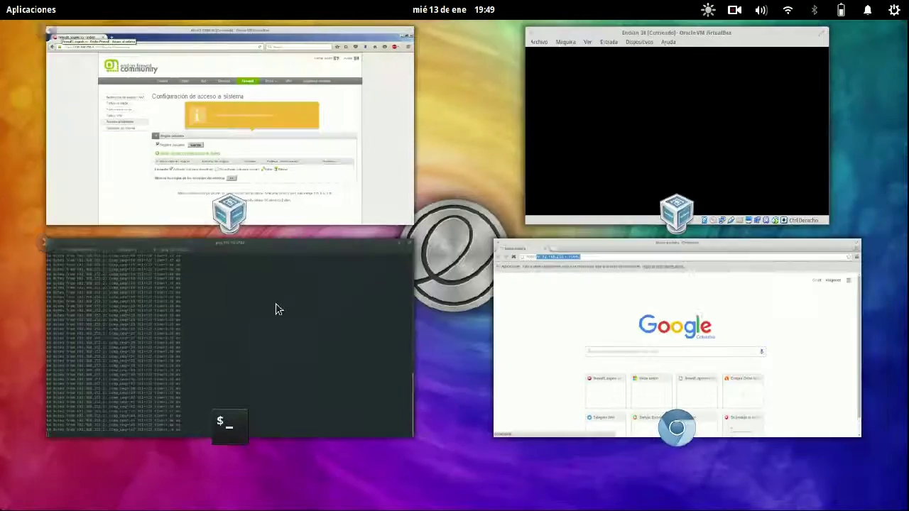
left_click(314, 147)
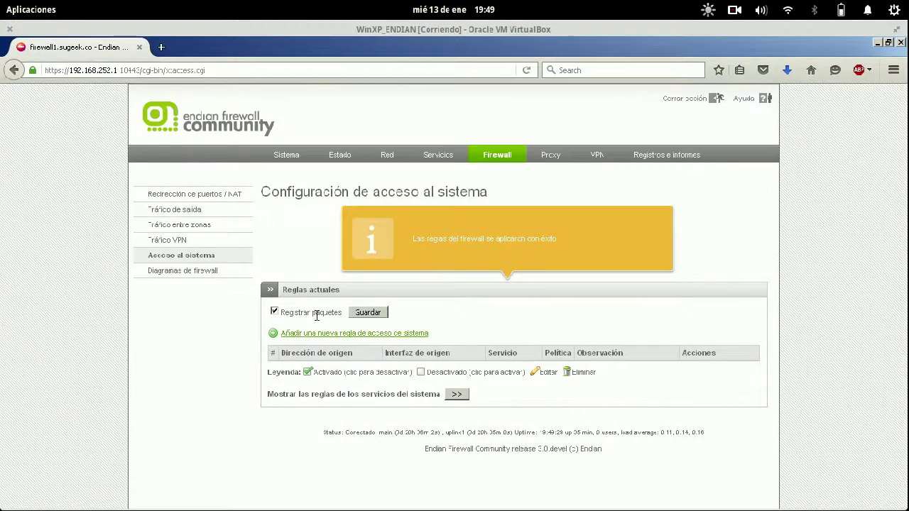
- Start a new system-access rule with VPN as its source interface
left_click(318, 334)
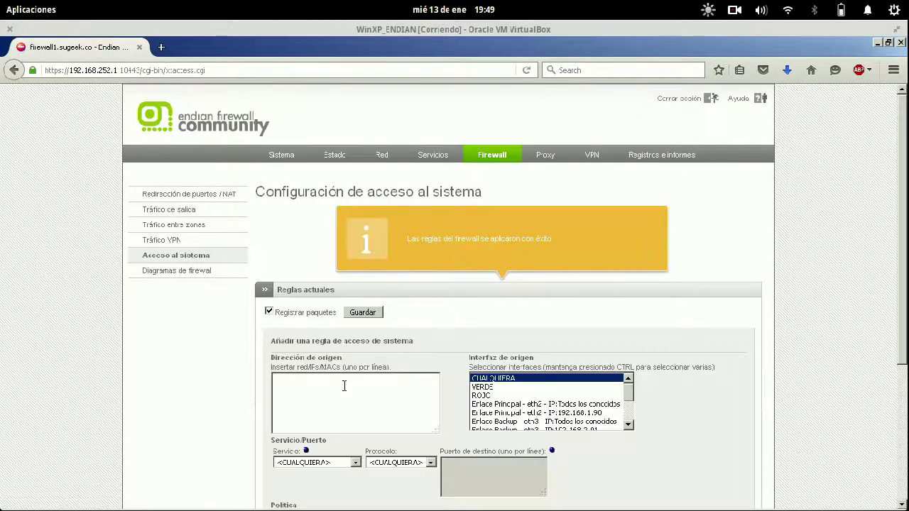
scroll(344, 386, "down", 4)
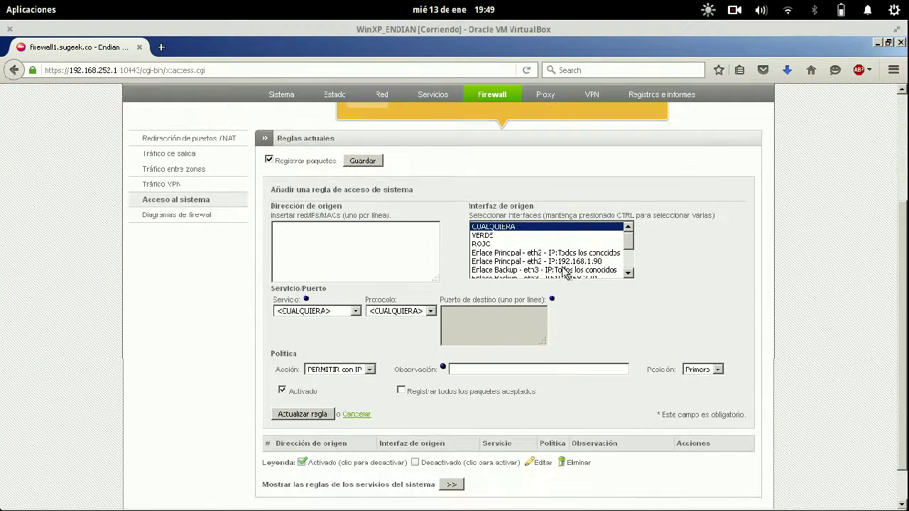
scroll(546, 243, "down", 2)
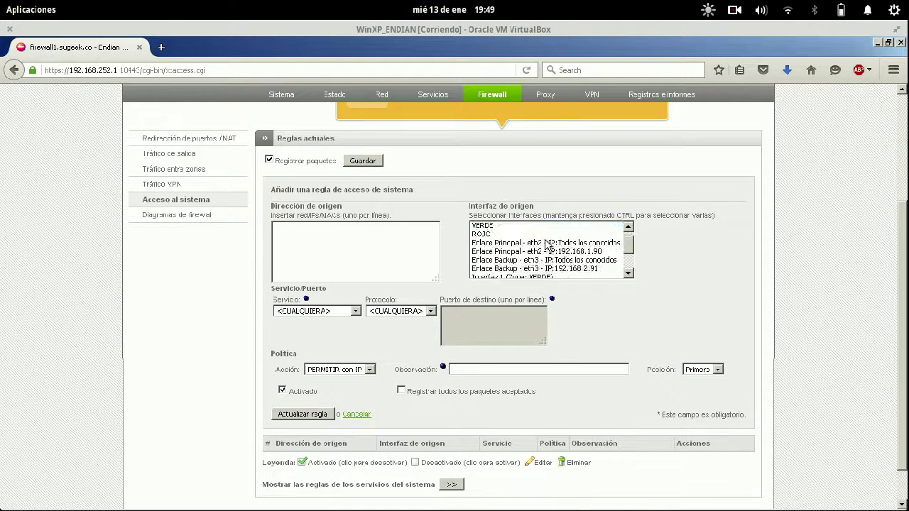
left_click(490, 258)
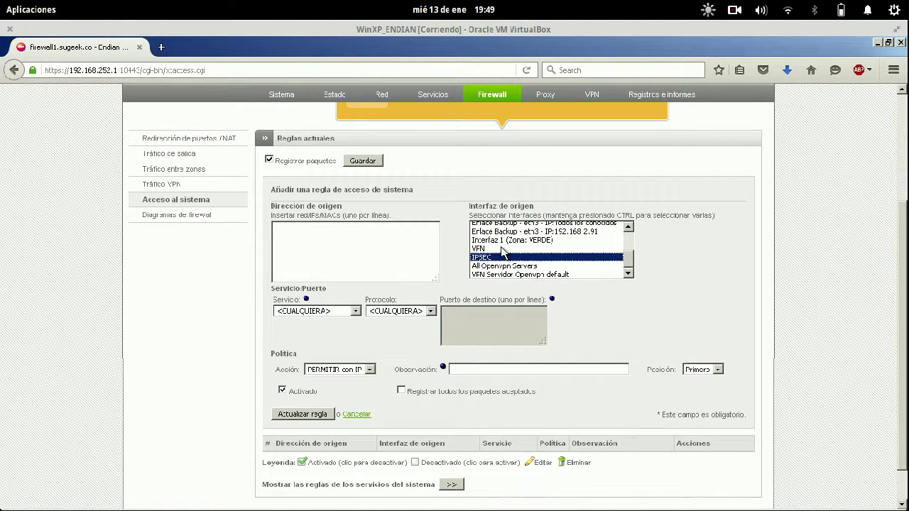
left_click(503, 249)
- Add the remark 'Administracion Remota', save the rule and apply the firewall changes
left_click(282, 242)
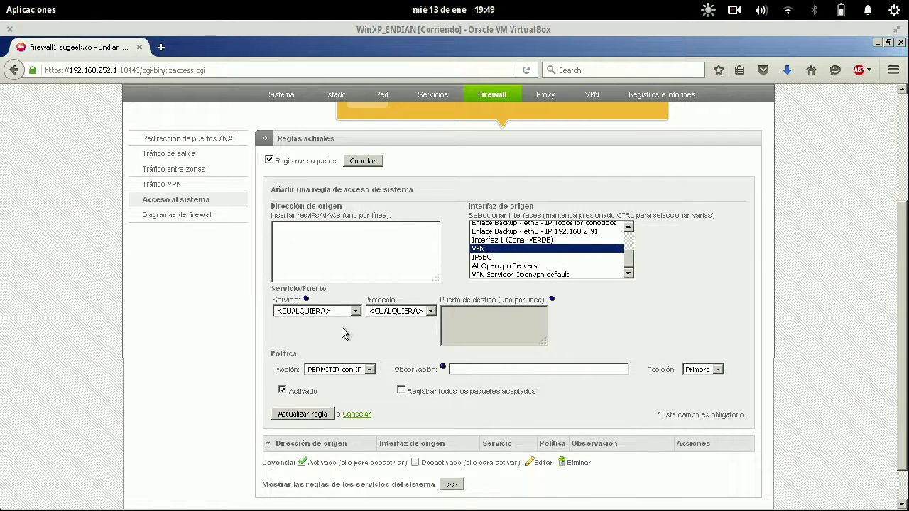
type("Adm")
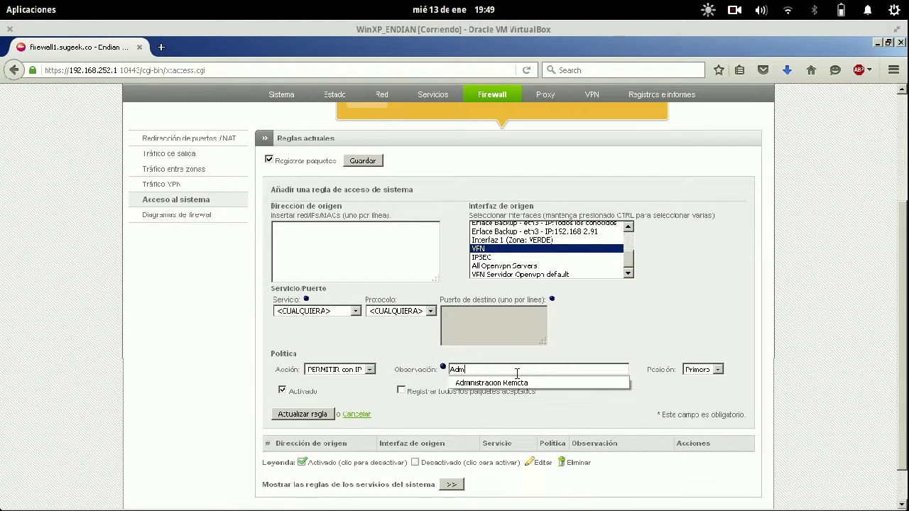
type("inistr")
key("Down")
key("Return")
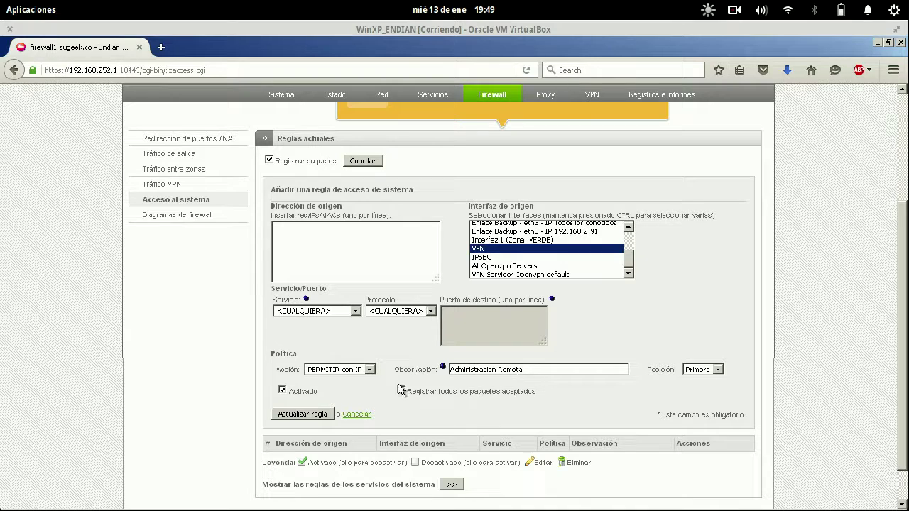
left_click(331, 419)
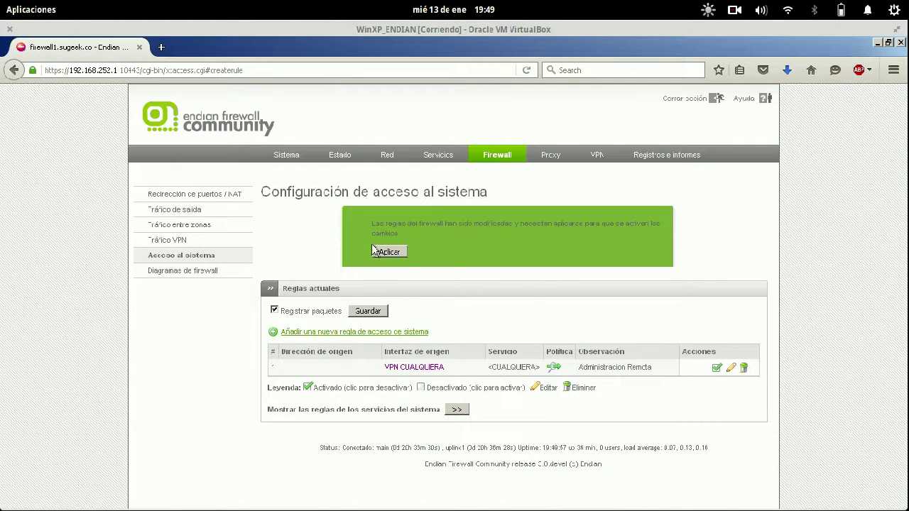
left_click(373, 250)
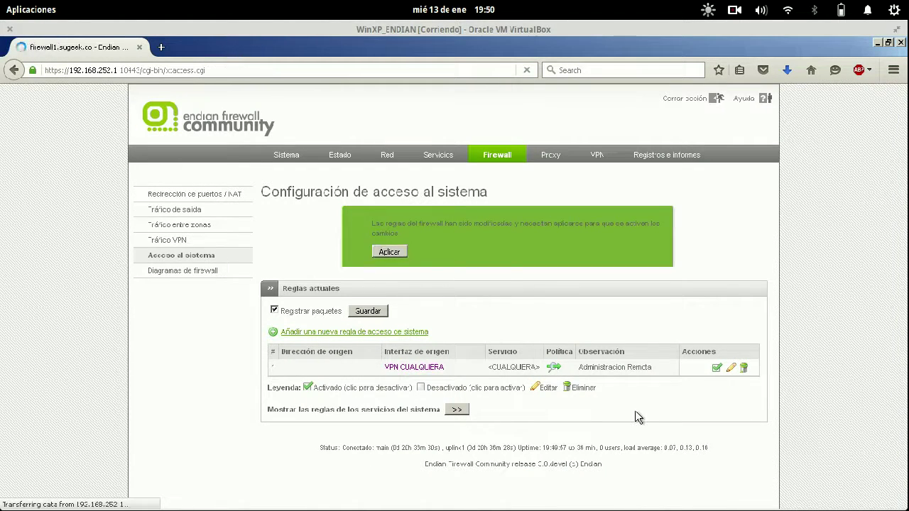
key("super+s")
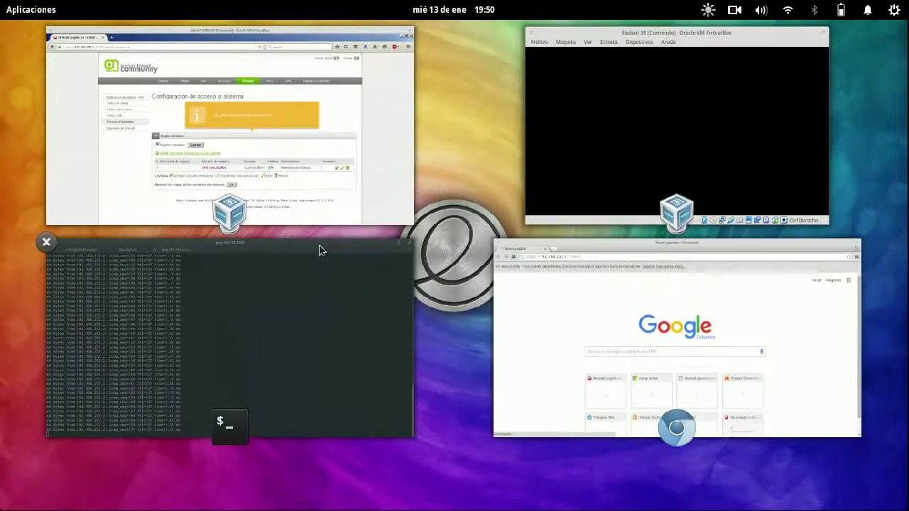
- Change the Administracion Remota rule's source address to 0.0.0.0/0, update it and apply
left_click(310, 120)
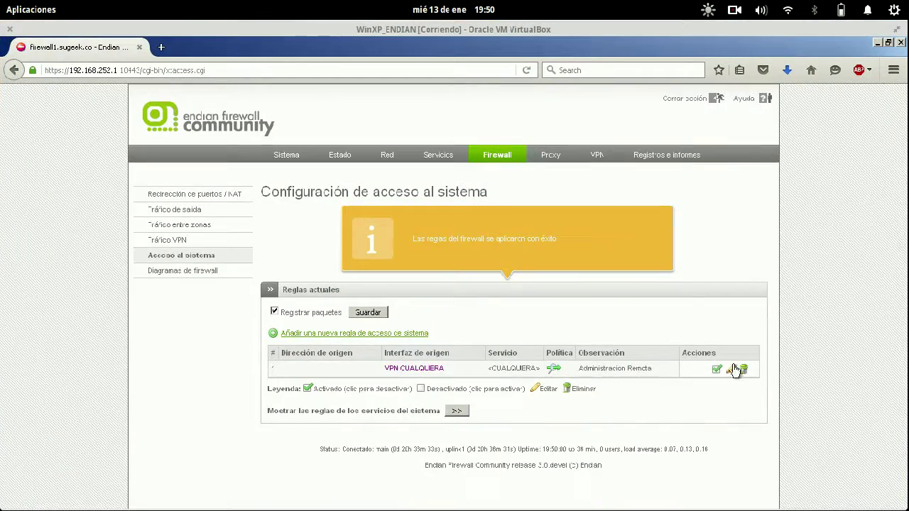
left_click(731, 369)
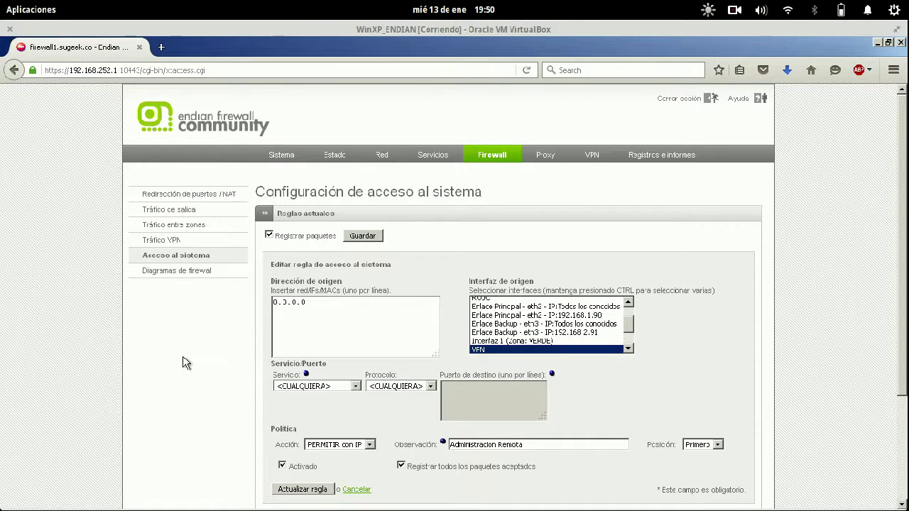
scroll(232, 415, "down", 3)
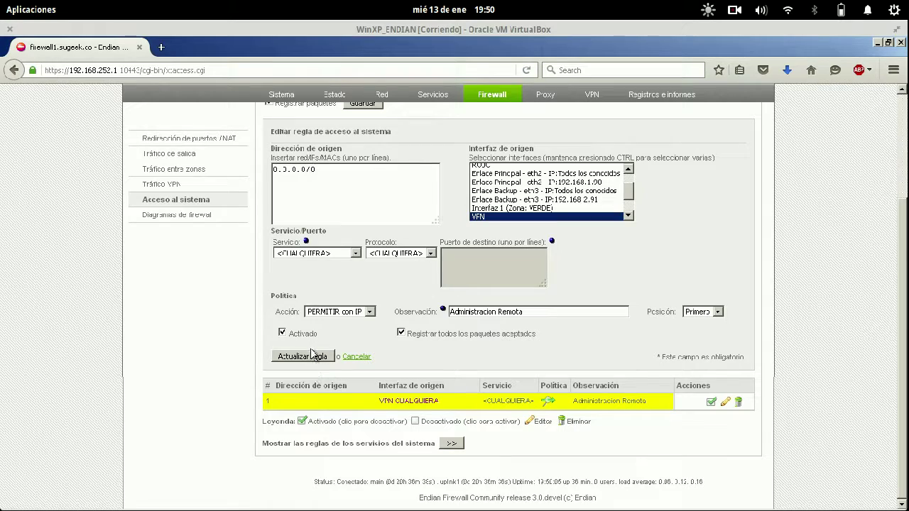
left_click(313, 355)
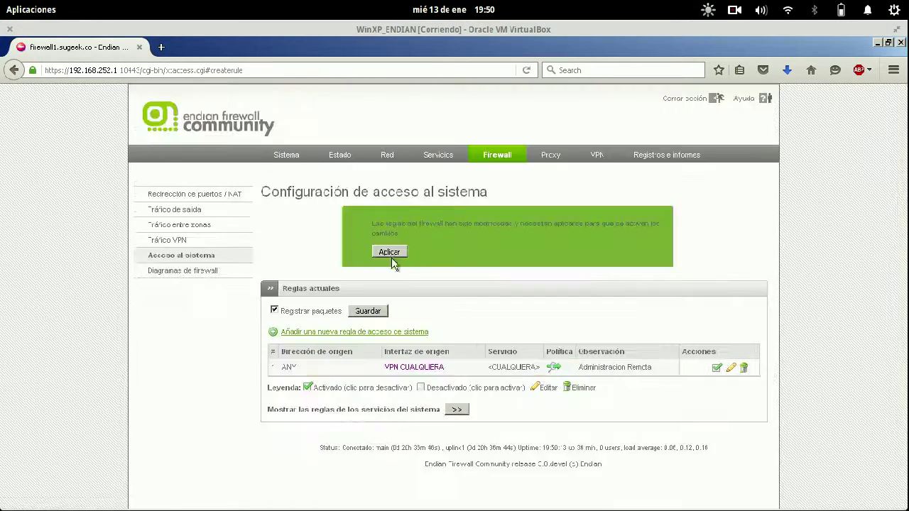
left_click(390, 253)
mouse_move(4, 7)
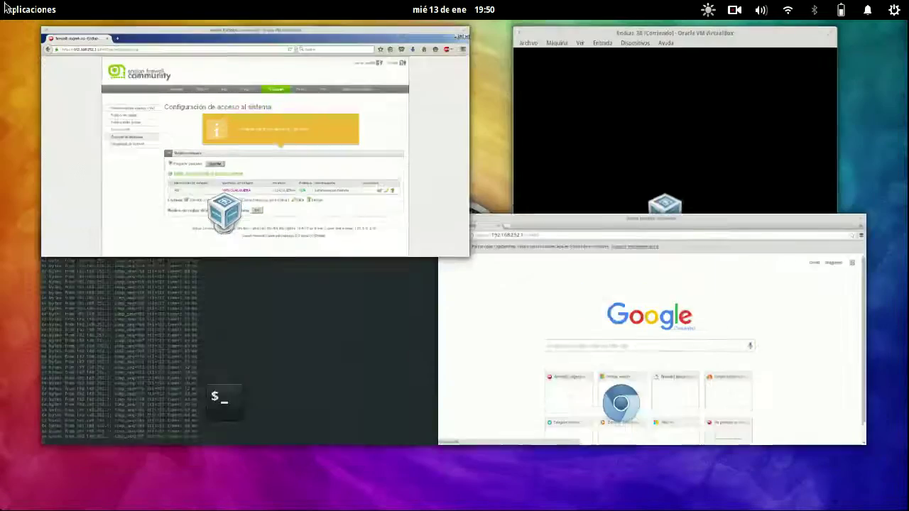
left_click(527, 331)
key("Return")
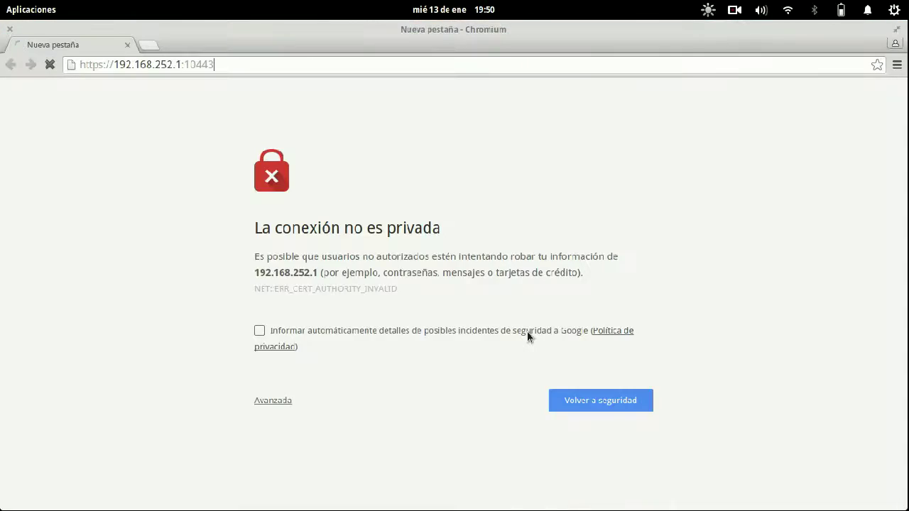
- Check the VPN firewall rules and system access rules in the VM, then return to Chromium
mouse_move(4, 7)
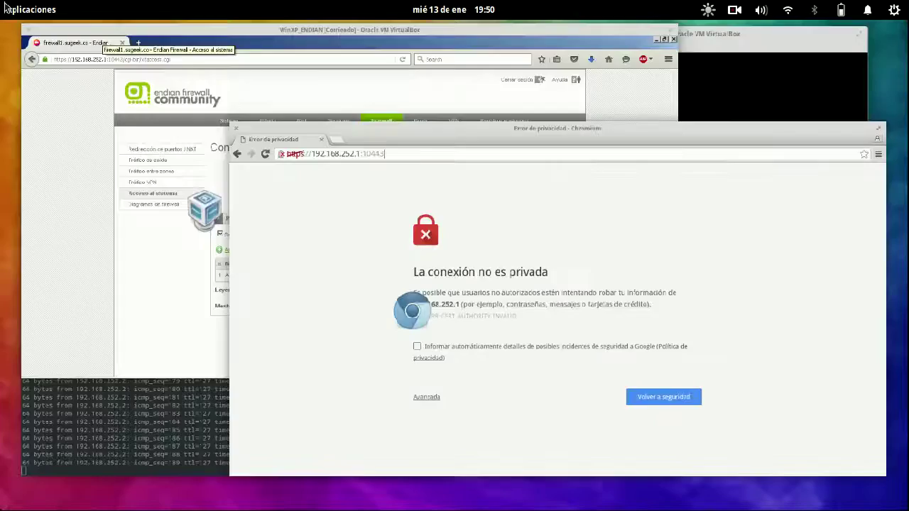
left_click(204, 211)
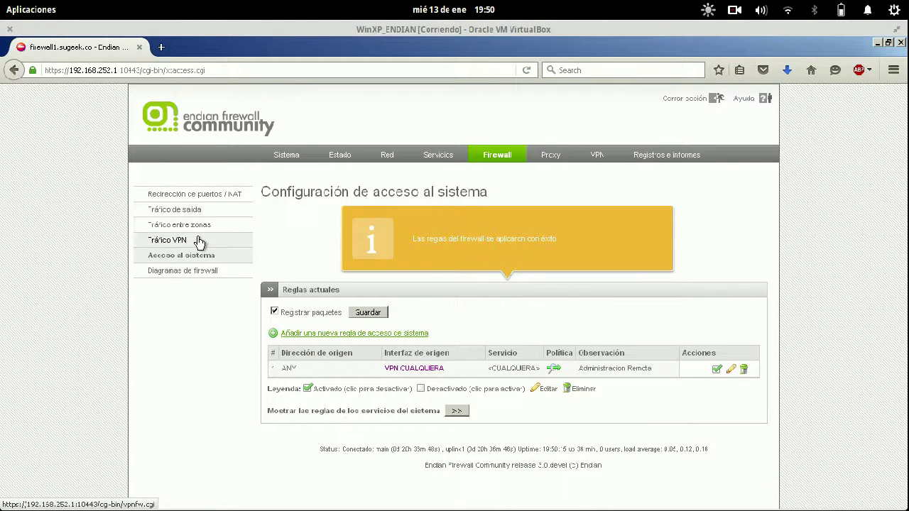
left_click(199, 242)
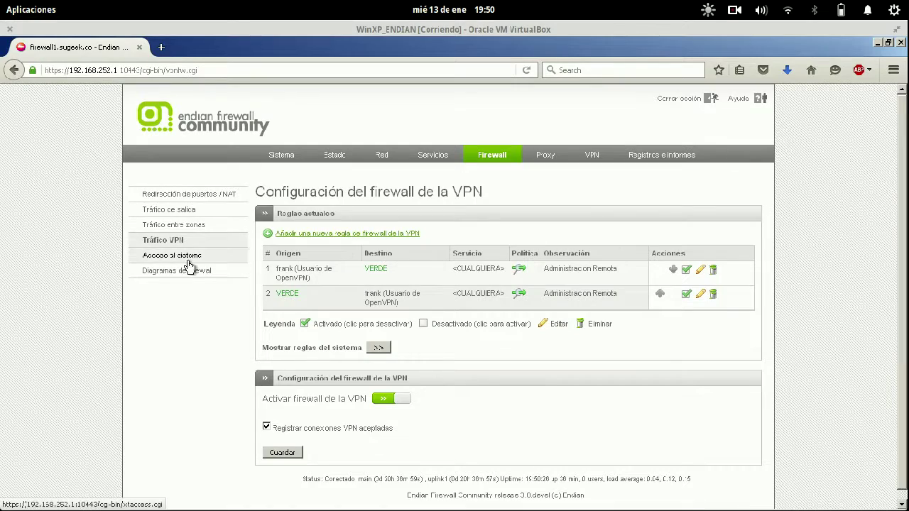
left_click(182, 255)
key("super+w")
left_click(705, 378)
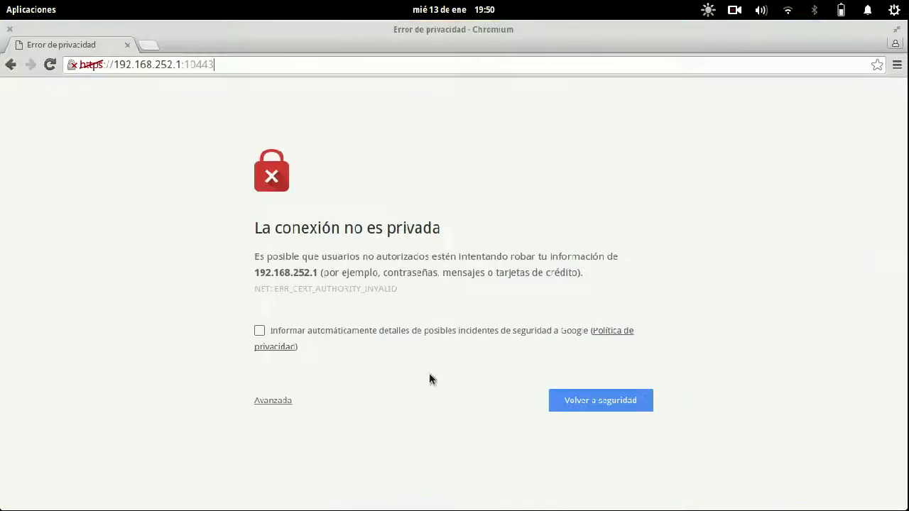
- Bypass the certificate warning, log in as admin, and decline saving the password
left_click(273, 400)
scroll(442, 275, "down", 1)
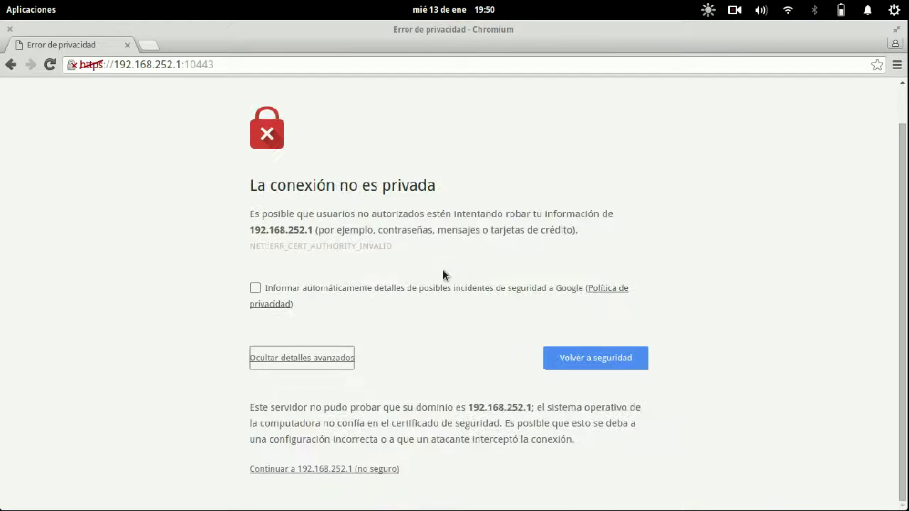
left_click(281, 469)
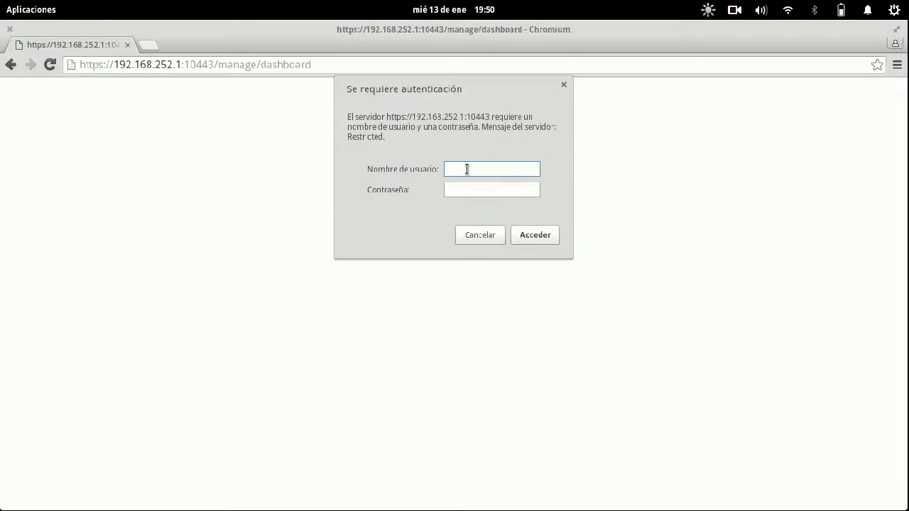
type("admin")
key("Tab")
type("**")
key("Return")
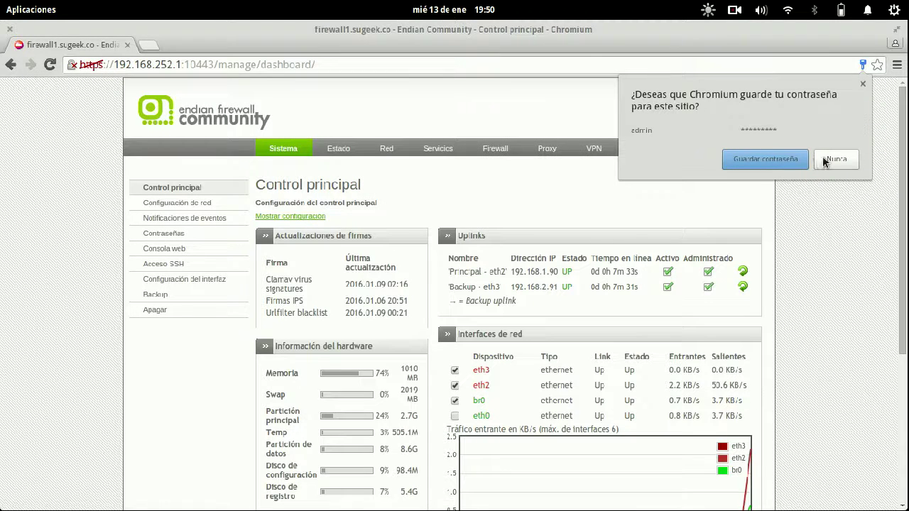
left_click(826, 160)
- Check the connected OpenVPN user under Estado > VPN connections, then return to VPN settings
left_click(595, 149)
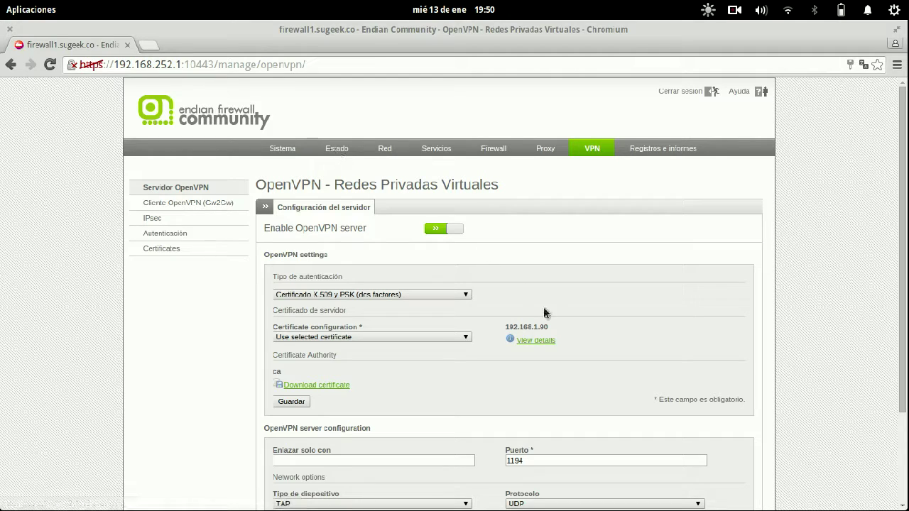
left_click(336, 148)
left_click(179, 281)
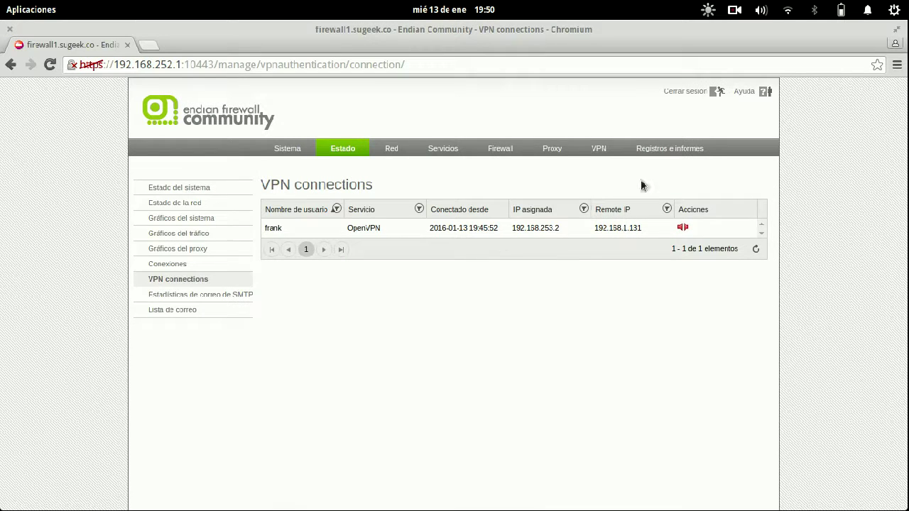
left_click(600, 150)
- Switch to the XP virtual machine and minimise its Firefox window to show the desktop
mouse_move(4, 7)
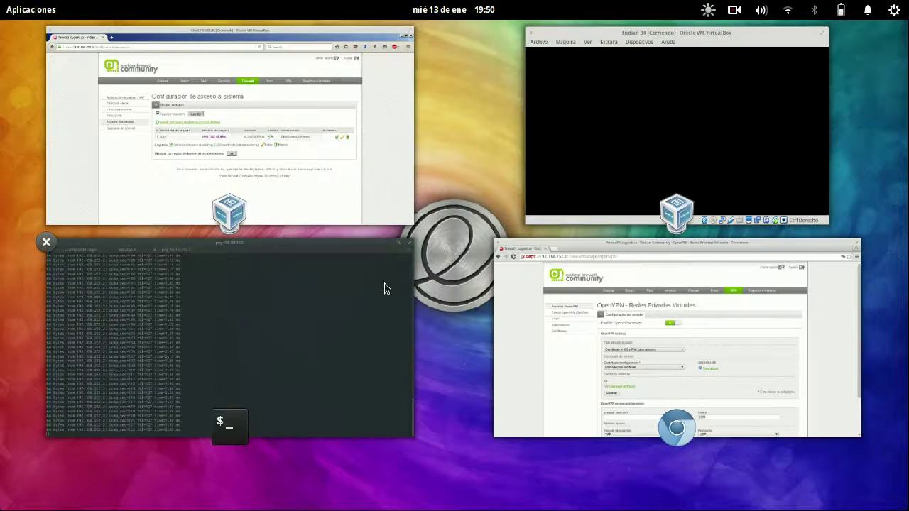
left_click(255, 121)
mouse_move(4, 8)
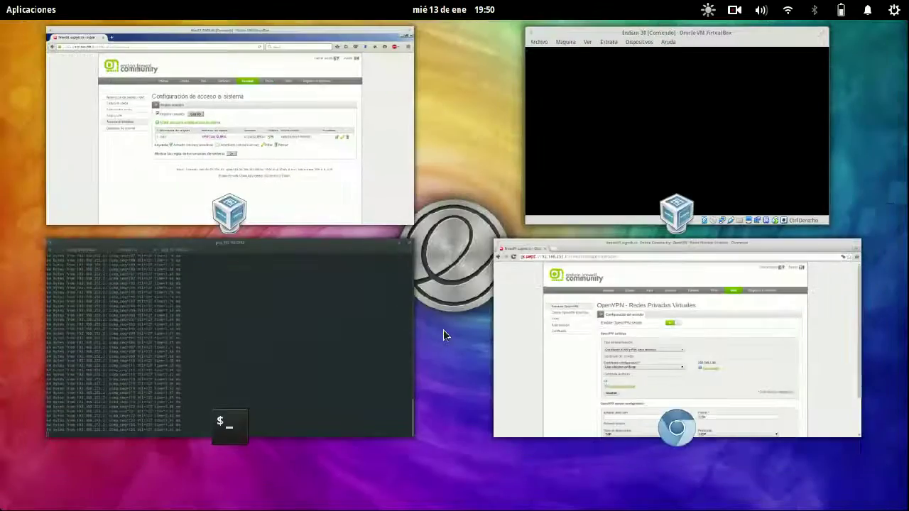
left_click(272, 303)
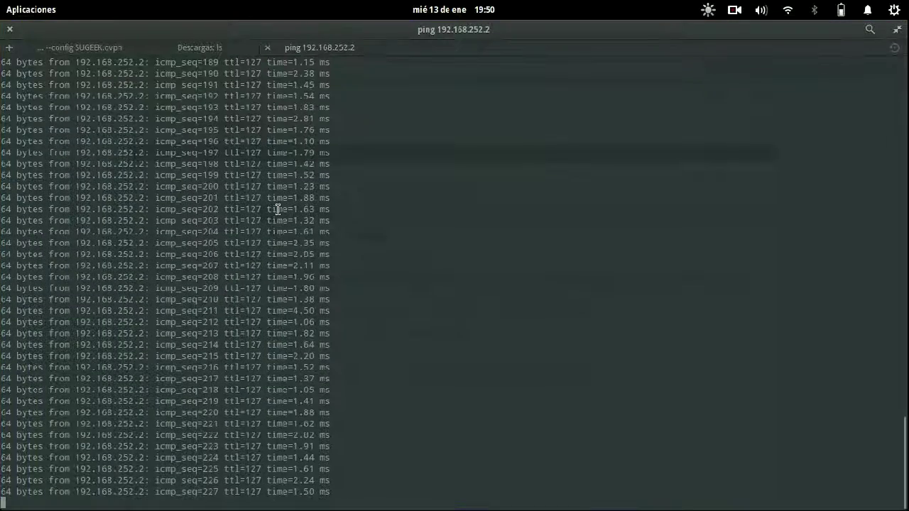
mouse_move(4, 7)
left_click(402, 212)
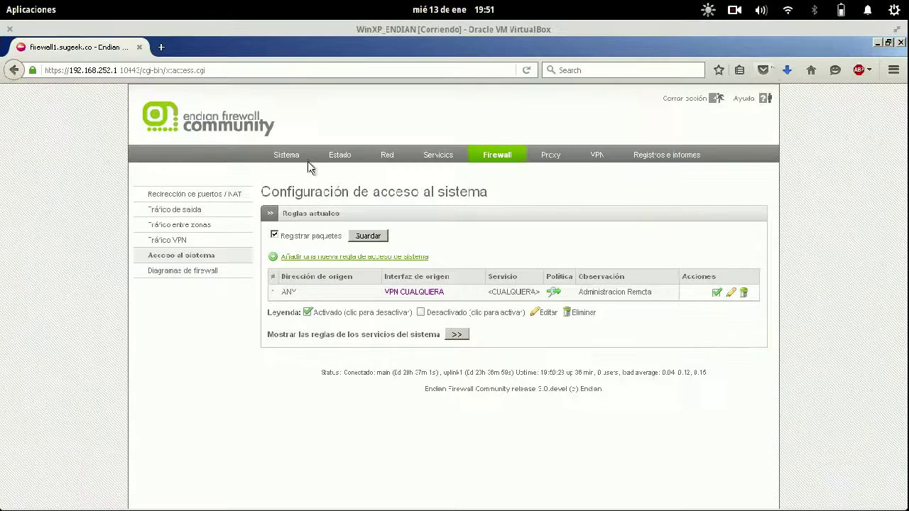
left_click(878, 43)
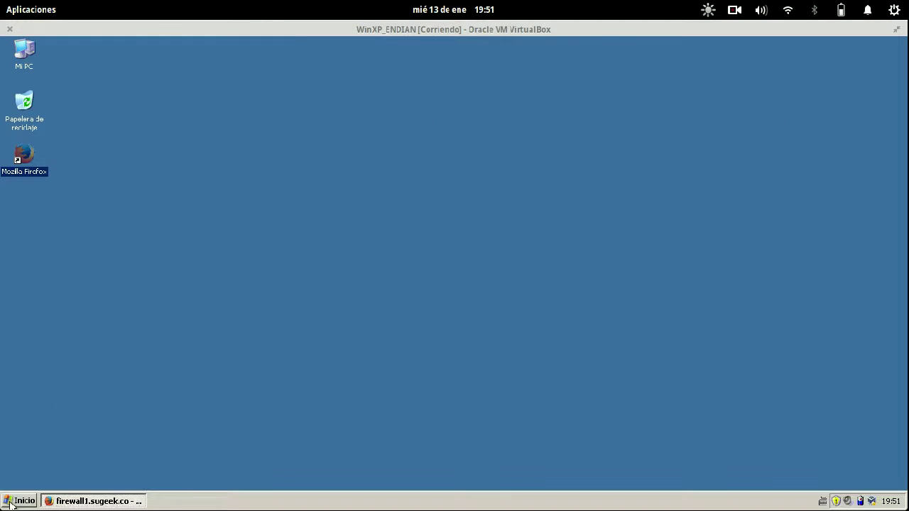
- Run ping 192.168.253.2 in the XP Símbolo del sistema console
left_click(18, 501)
left_click(105, 358)
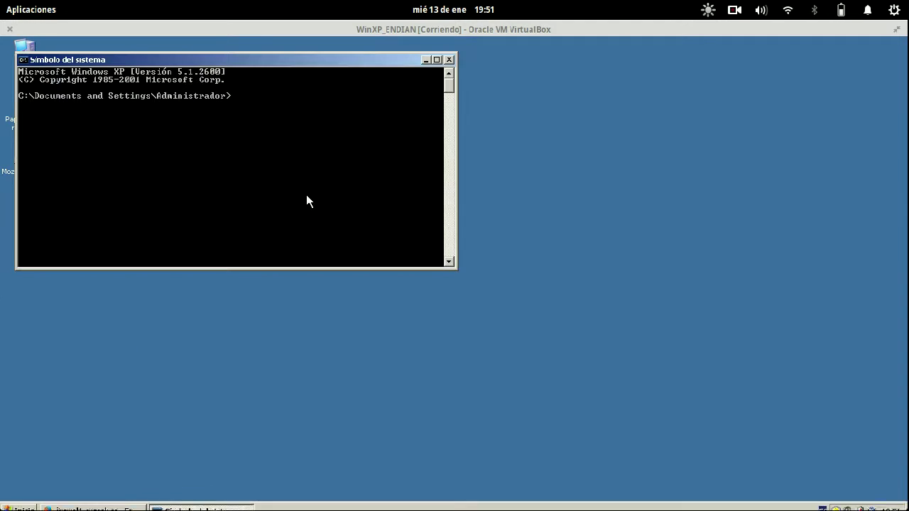
type("ping 192ñ1")
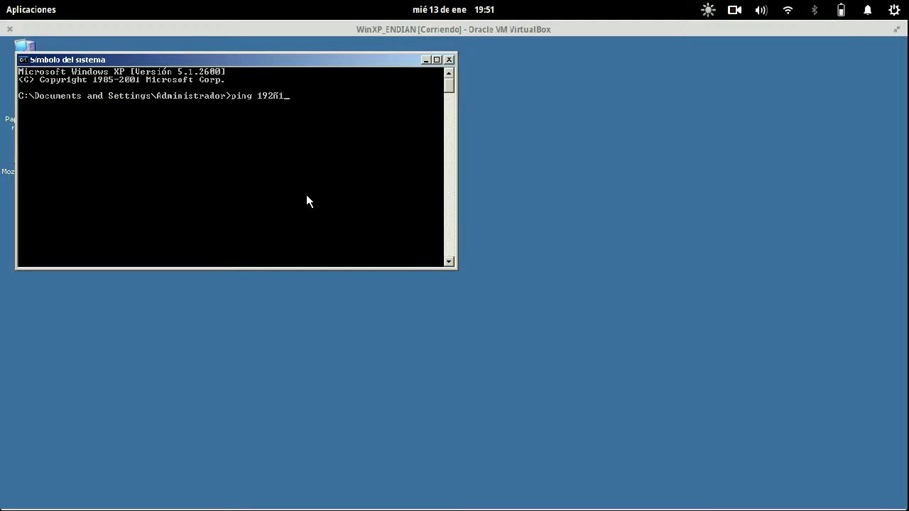
key("BackSpace")
key("BackSpace")
type(".168.253.2")
key("Return")
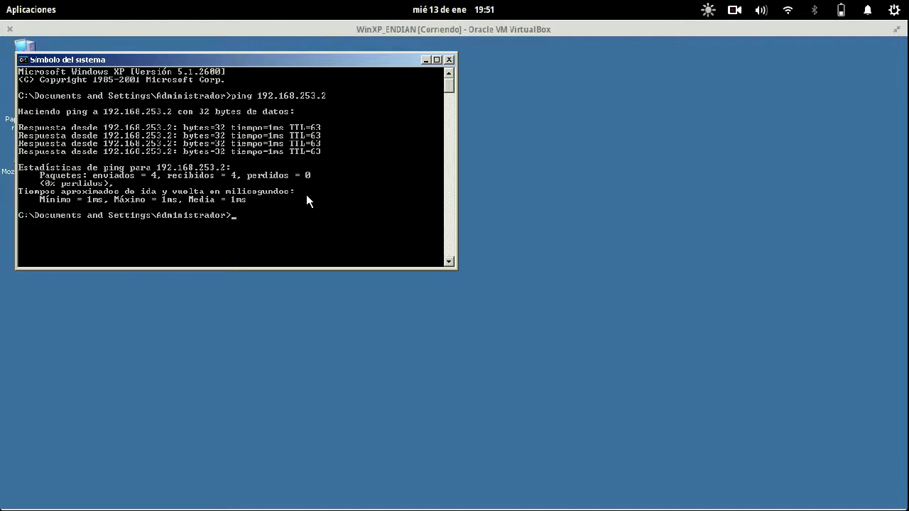
- Close the console and return to Chromium's OpenVPN server page
left_click(449, 59)
mouse_move(1, 2)
left_click(597, 278)
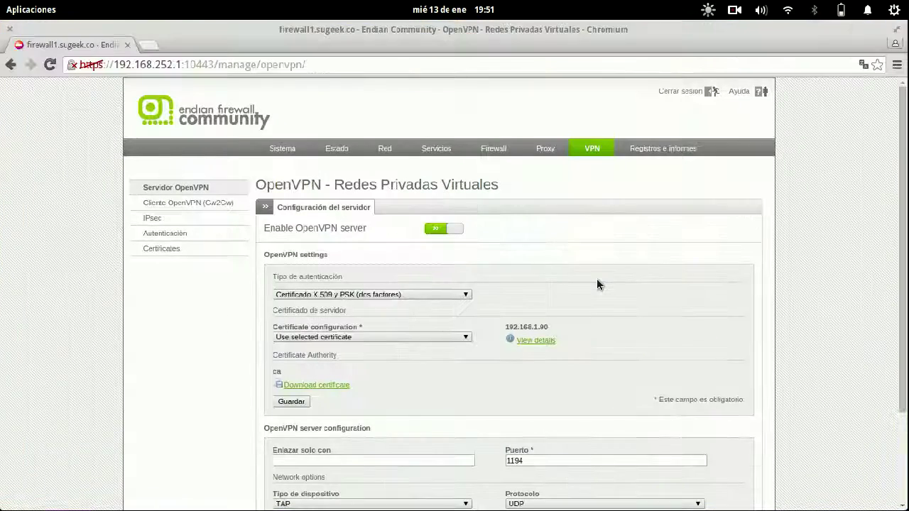
- Open the OpenVPN client (Gw2Gw) Añadir túnel VPN form and step through its fields
left_click(211, 205)
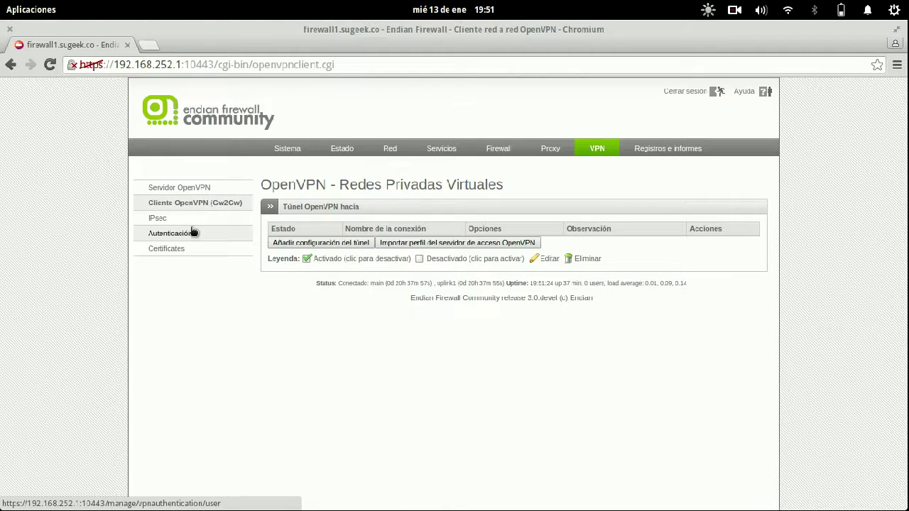
left_click(352, 243)
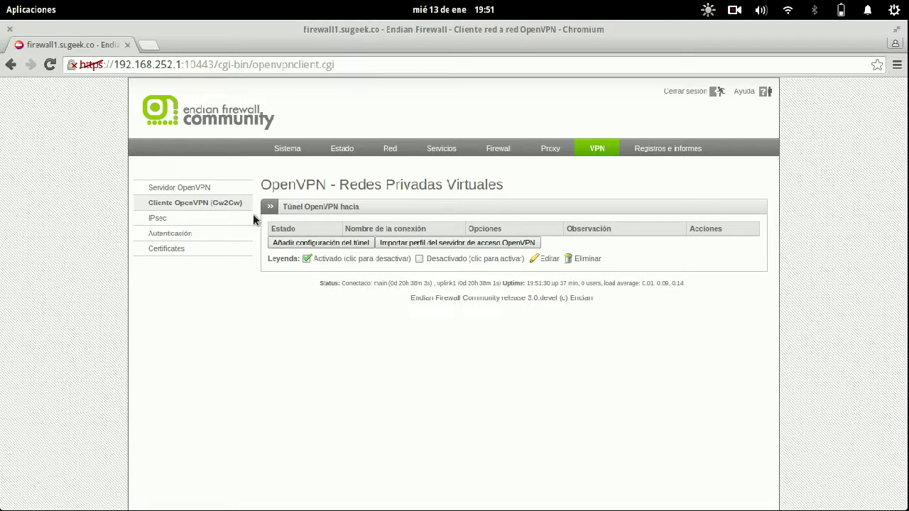
left_click(324, 244)
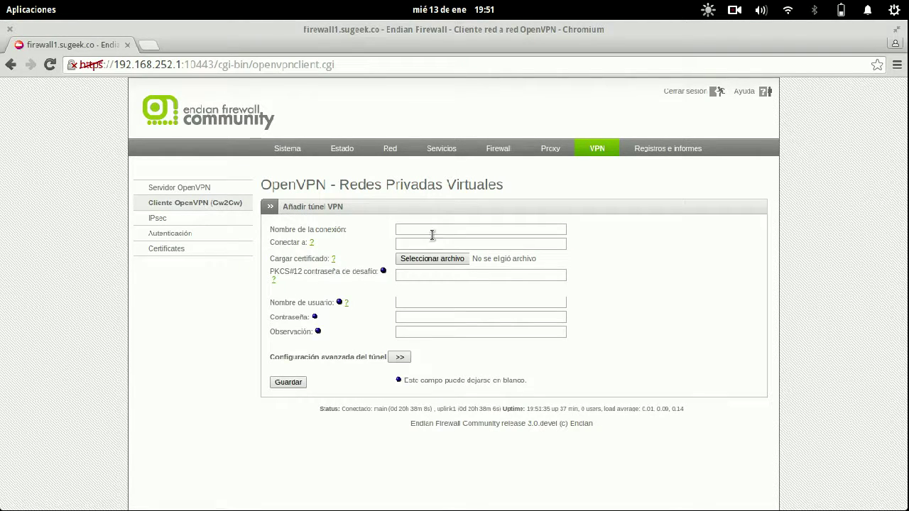
left_click(435, 230)
left_click(430, 244)
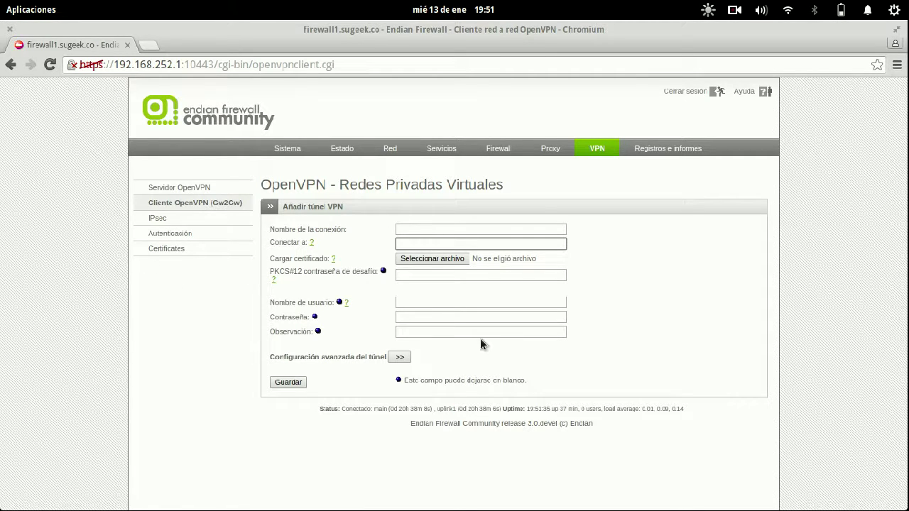
left_click(466, 277)
left_click(439, 304)
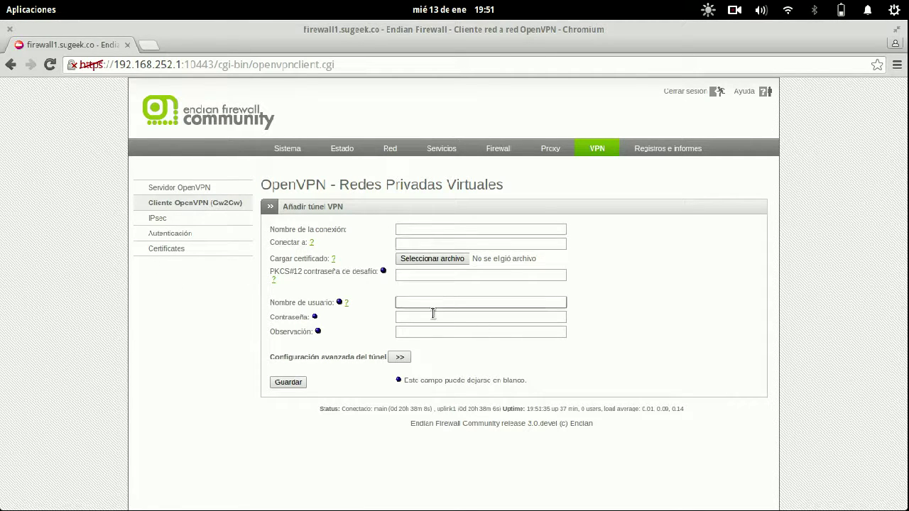
left_click(431, 318)
left_click(426, 331)
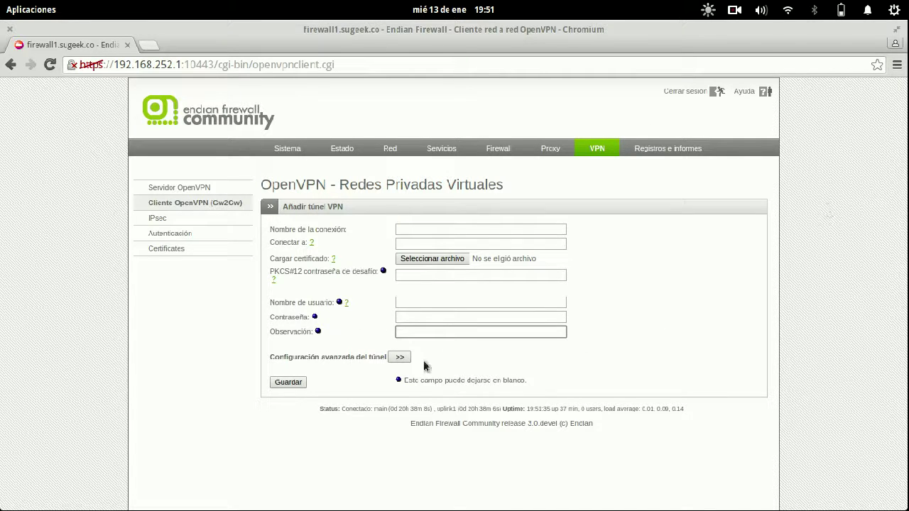
- Expand Configuración avanzada del túnel and focus the Servidores VPN alternativos box
left_click(400, 357)
scroll(666, 313, "down", 3)
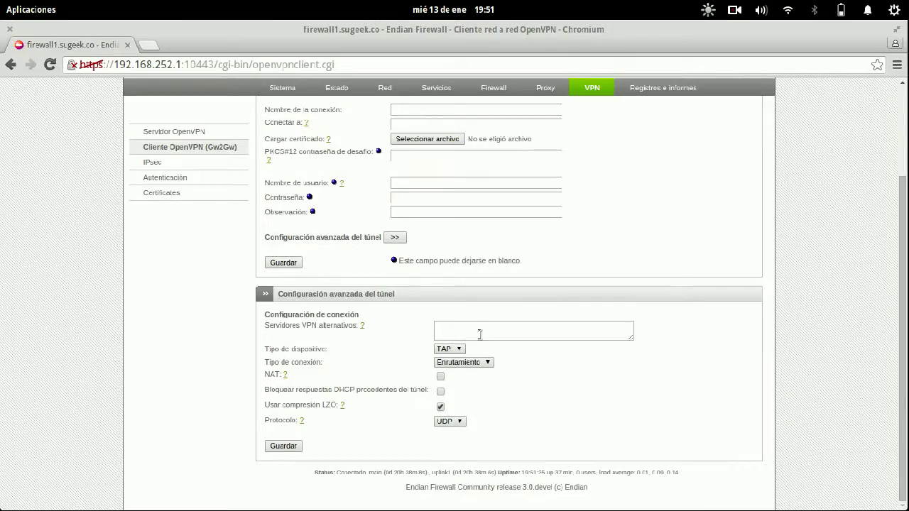
left_click(479, 333)
key("super+w")
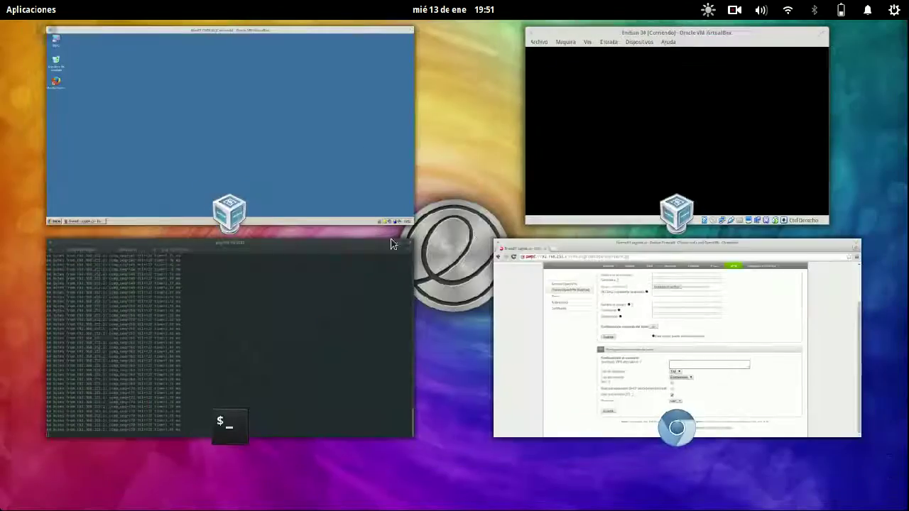
- In the terminal, close the 'Descargas: ls' tab and the ping tab
left_click(305, 284)
left_click(138, 44)
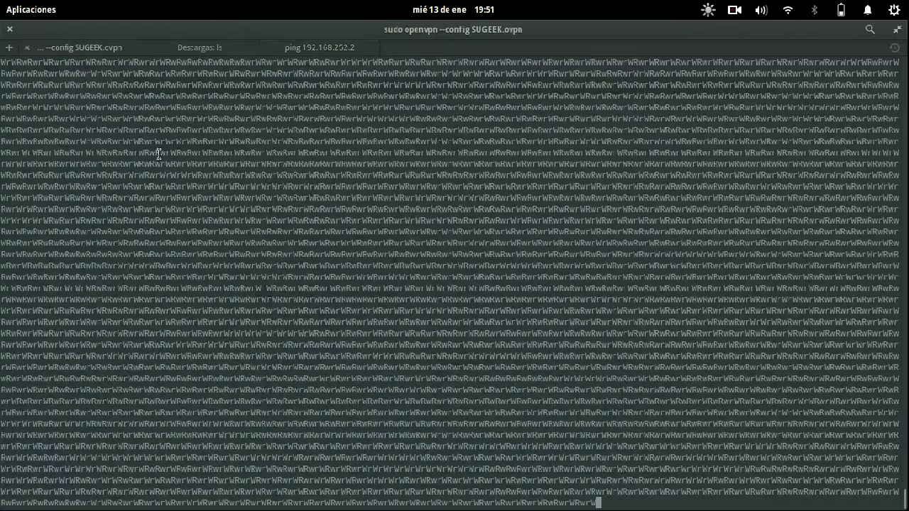
left_click(226, 47)
left_click(96, 48)
left_click(224, 47)
left_click(148, 48)
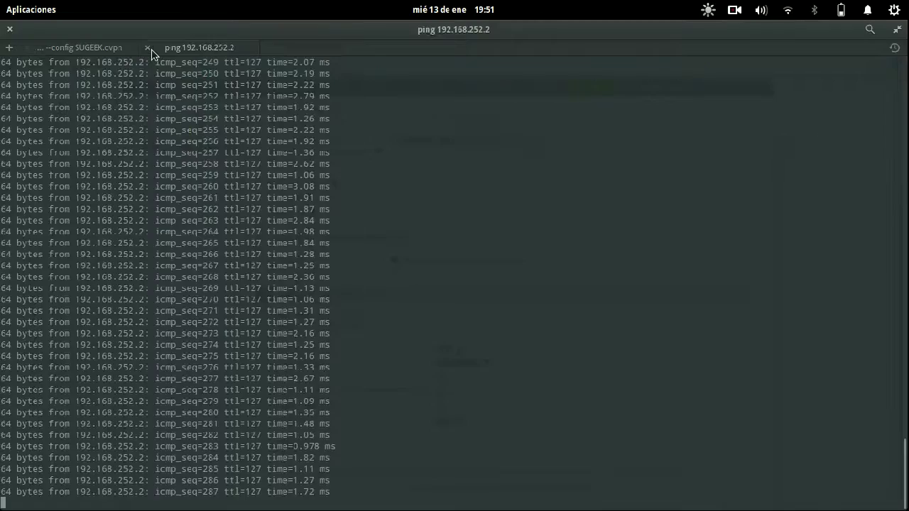
left_click(151, 48)
- Confirm Cerrar pestaña for the ping tab, then return to Chromium's tunnel form
key("super+w")
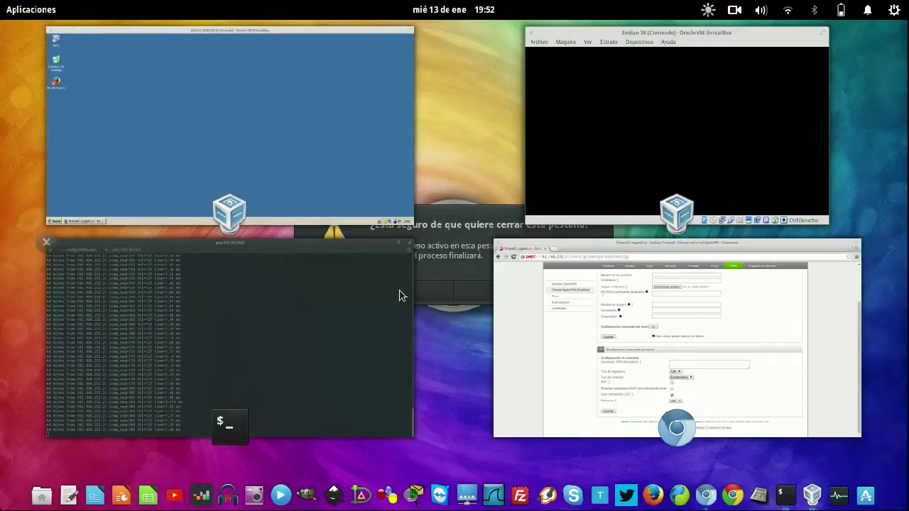
left_click(400, 296)
left_click(545, 297)
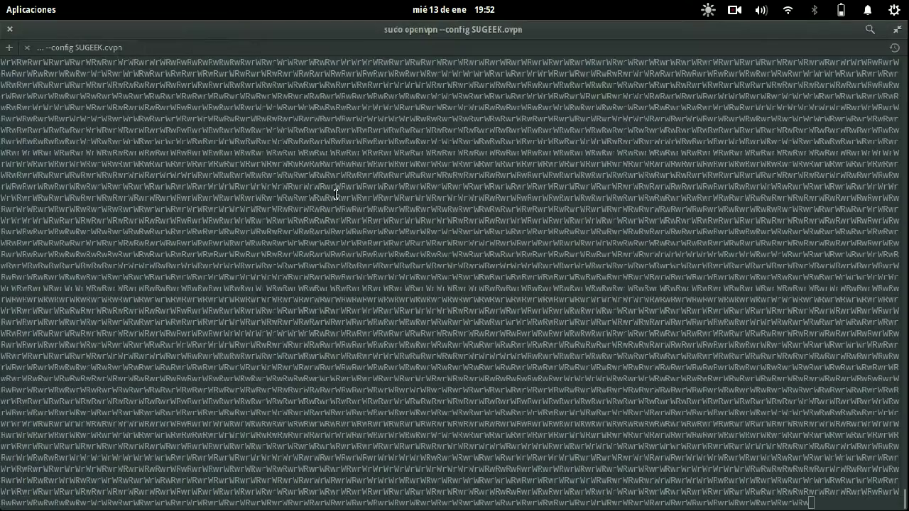
key("super+w")
left_click(590, 332)
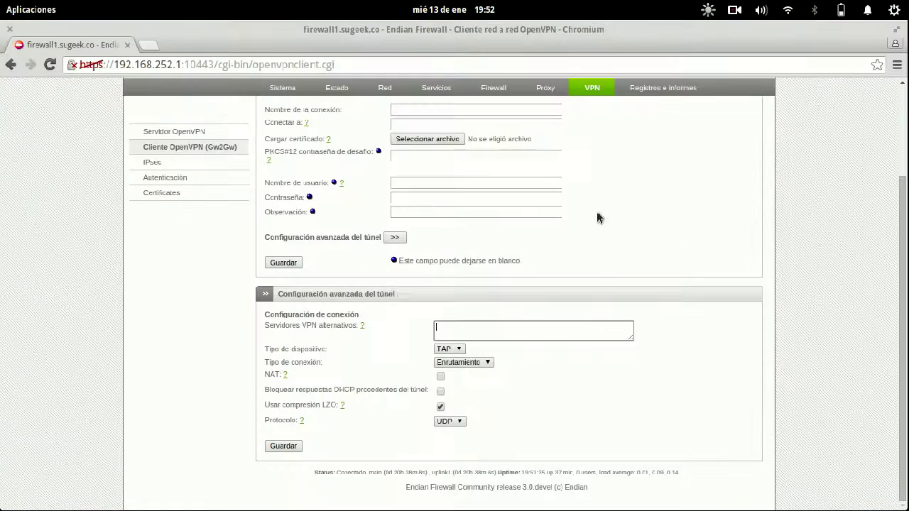
- Check the OpenVPN client's Nombre de la conexión and Conectar a fields
scroll(621, 306, "up", 3)
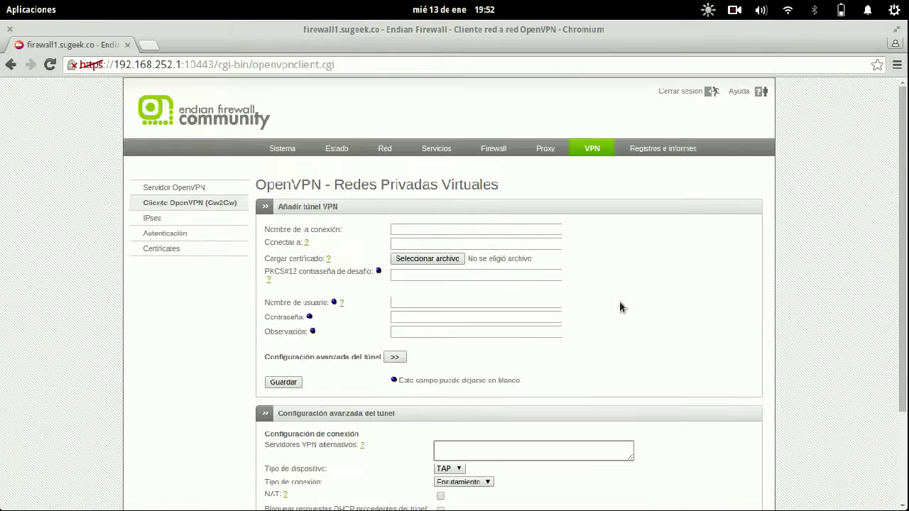
left_click(424, 230)
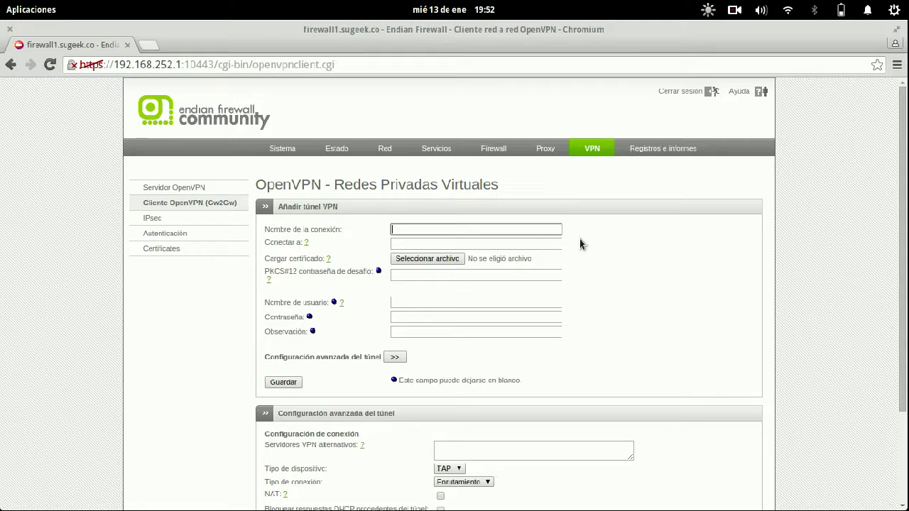
left_click(409, 243)
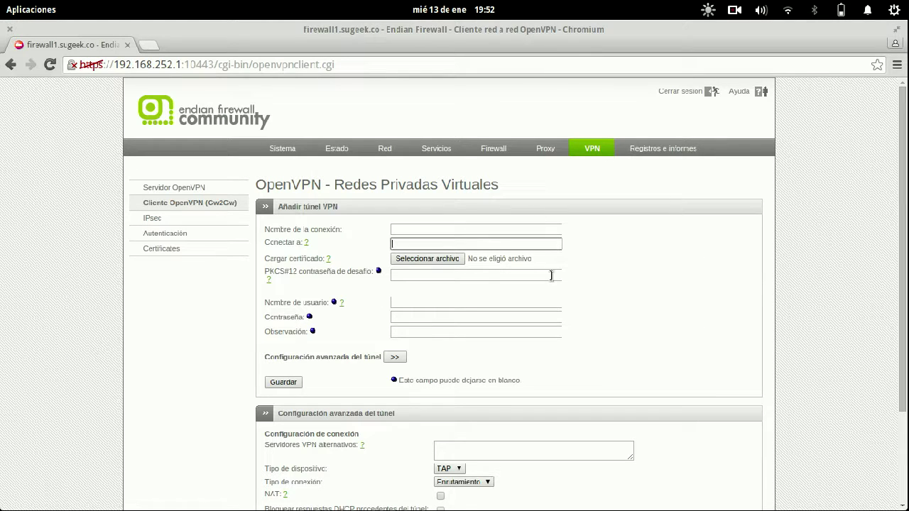
- Go to the IPsec page from the VPN sidebar
scroll(471, 328, "down", 1)
scroll(470, 326, "down", 2)
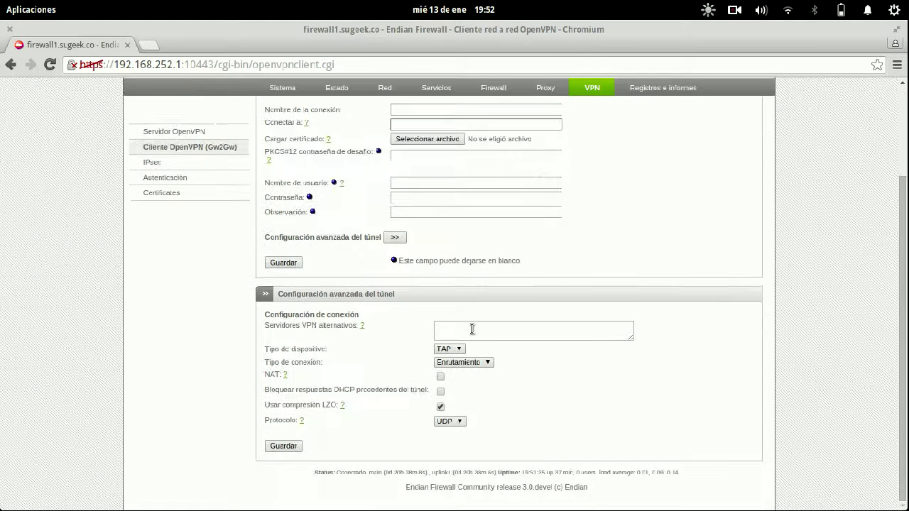
left_click(193, 162)
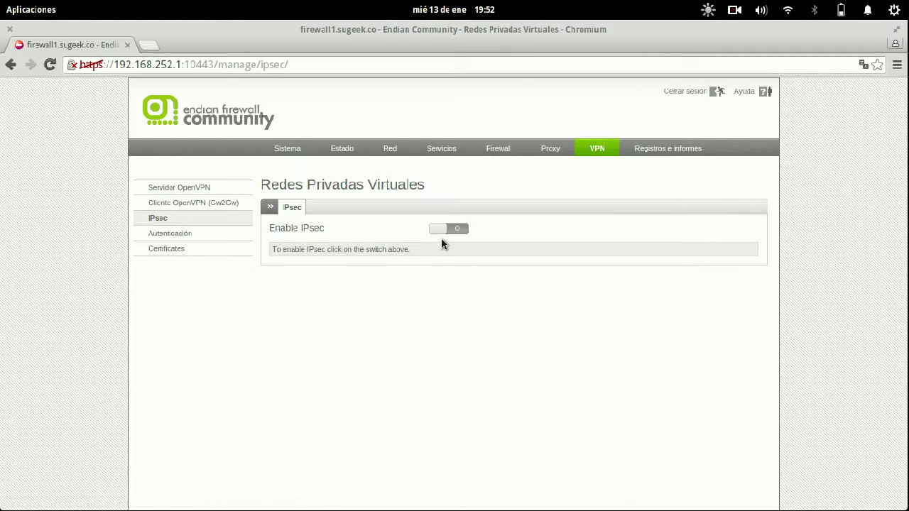
- Enable IPsec and set certificate configuration to the existing 192.168.1.90 certificate
left_click(441, 231)
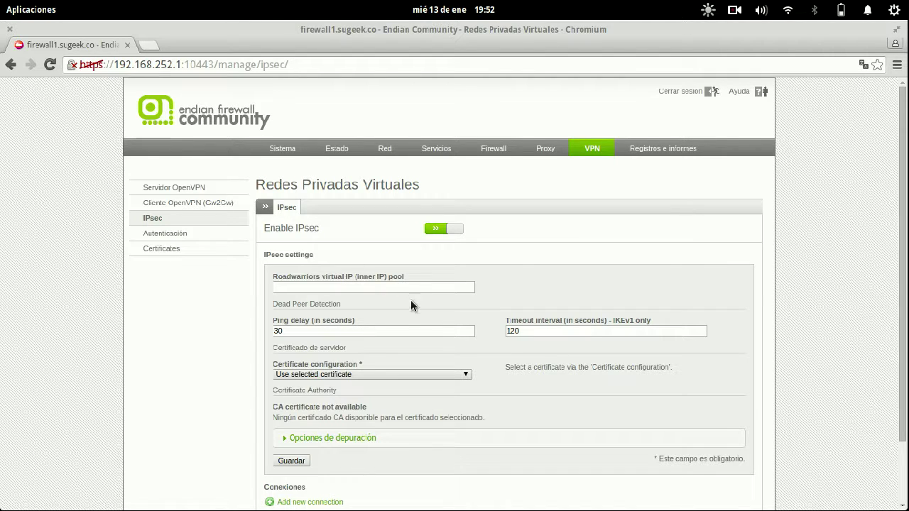
scroll(426, 309, "down", 1)
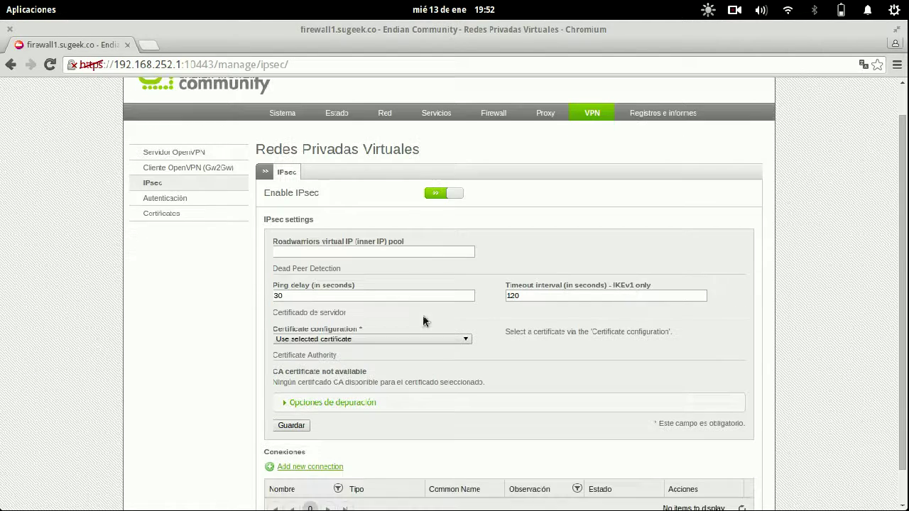
left_click(395, 337)
left_click(383, 358)
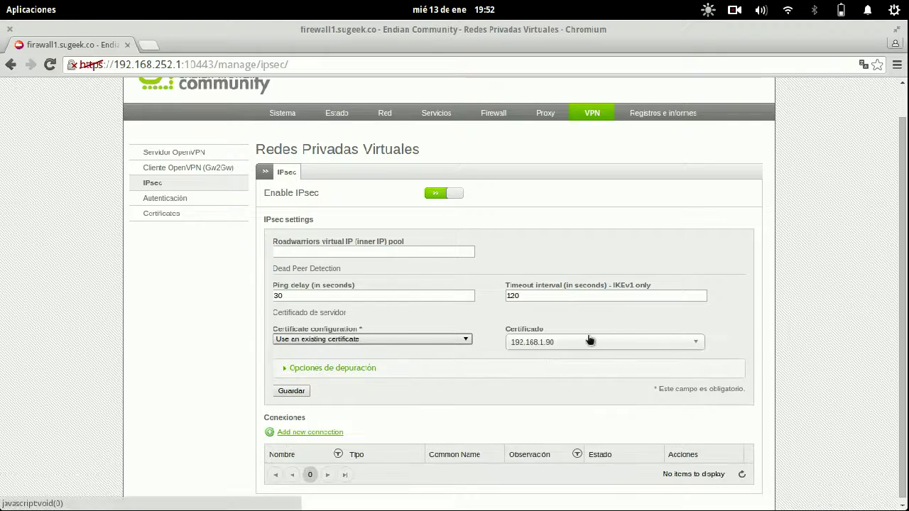
- Expand Opciones de depuración and tick all fourteen IPsec debug checkboxes
left_click(351, 375)
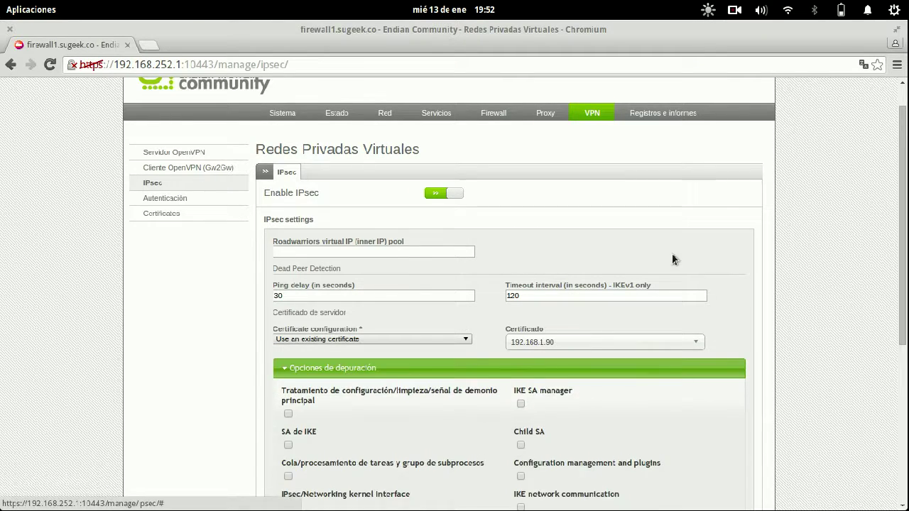
scroll(617, 258, "down", 5)
left_click(288, 202)
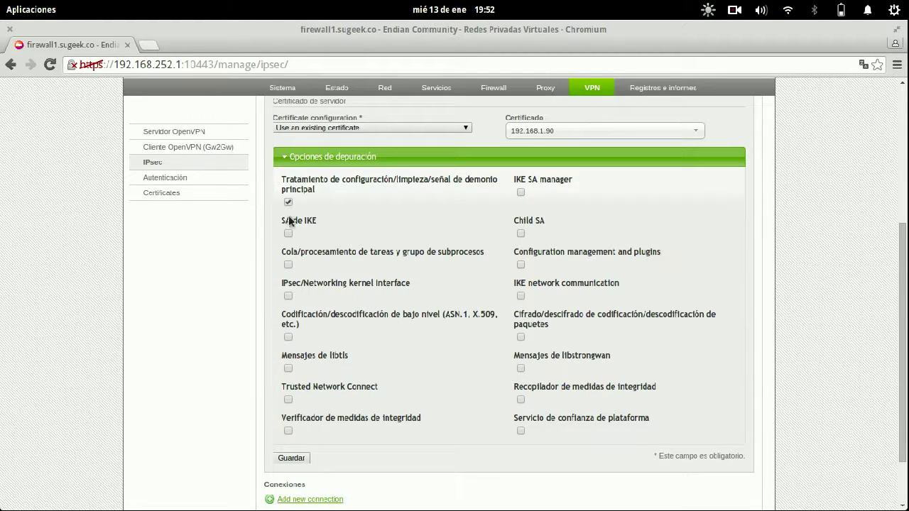
left_click(287, 233)
left_click(288, 264)
left_click(288, 296)
left_click(288, 337)
left_click(289, 369)
left_click(287, 430)
left_click(288, 400)
left_click(521, 430)
left_click(520, 399)
left_click(521, 369)
left_click(521, 337)
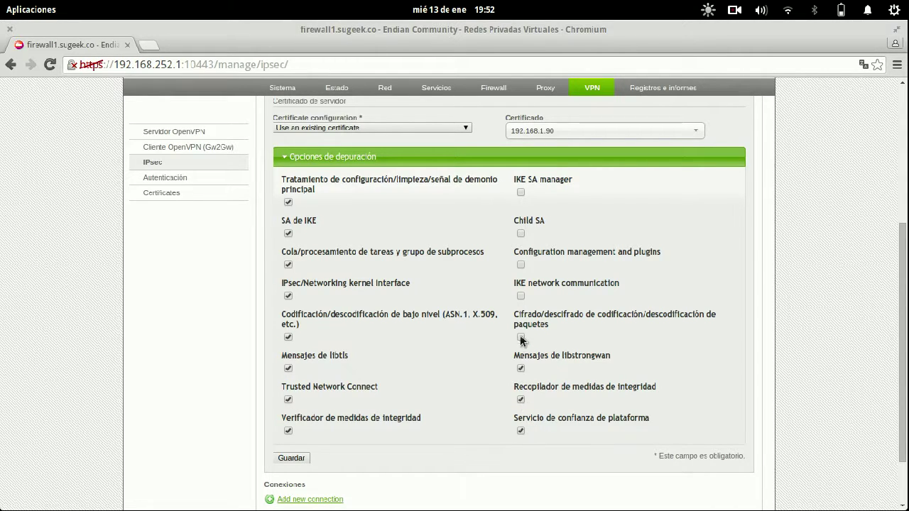
left_click(521, 295)
left_click(521, 264)
- Save and apply the IPsec settings, then start adding a new connection
left_click(283, 459)
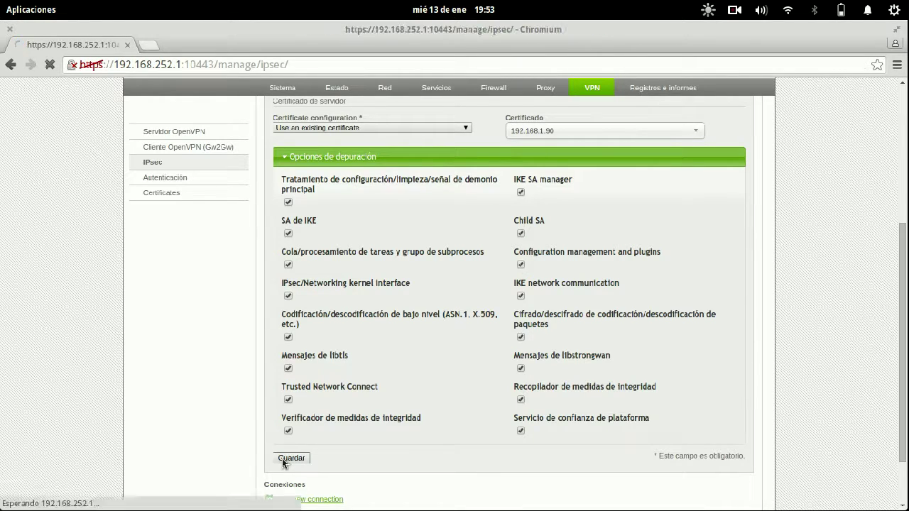
left_click(402, 305)
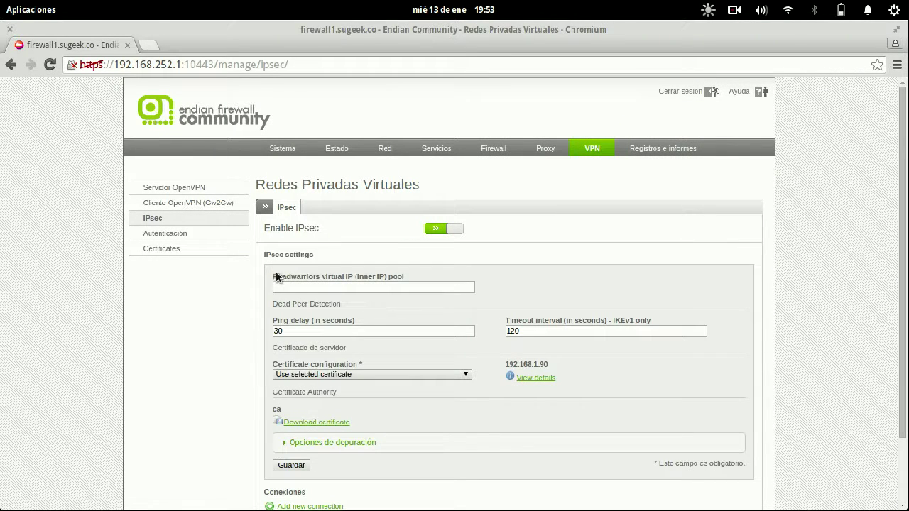
left_click_drag(277, 277, 422, 274)
scroll(622, 257, "down", 2)
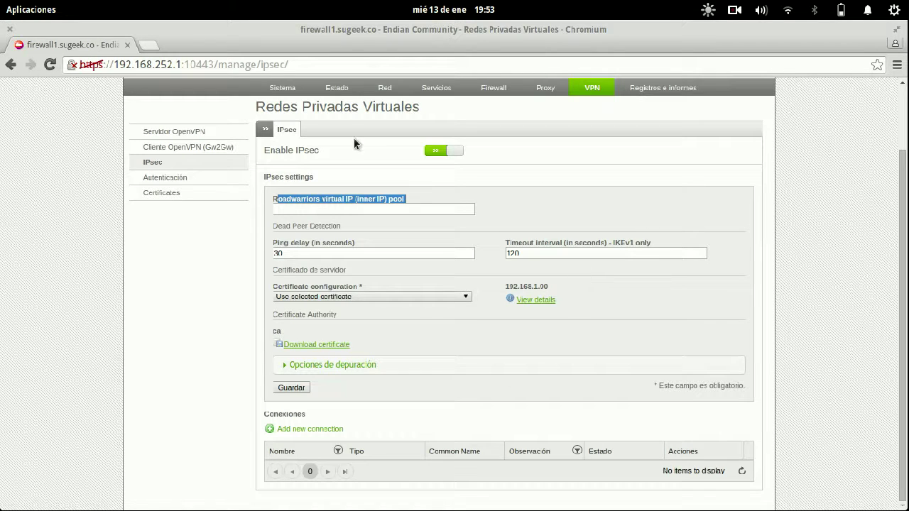
left_click(301, 430)
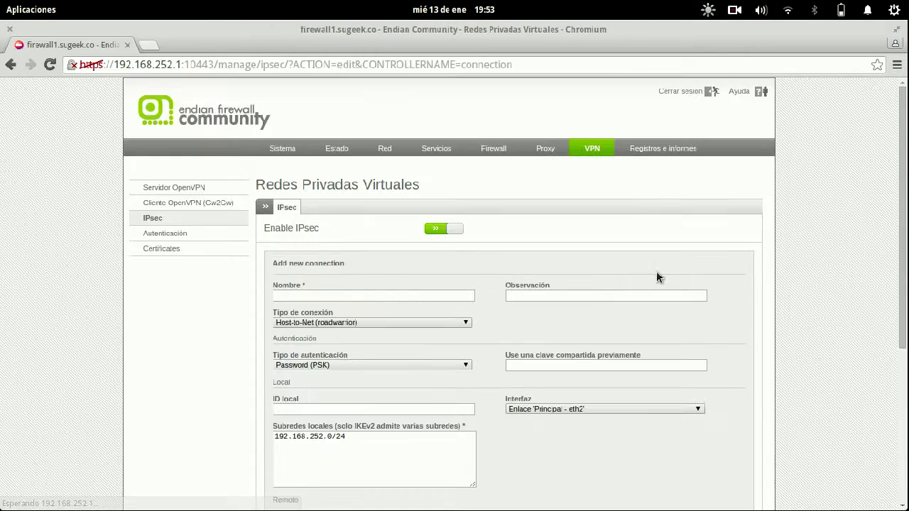
scroll(656, 271, "down", 1)
scroll(656, 263, "down", 2)
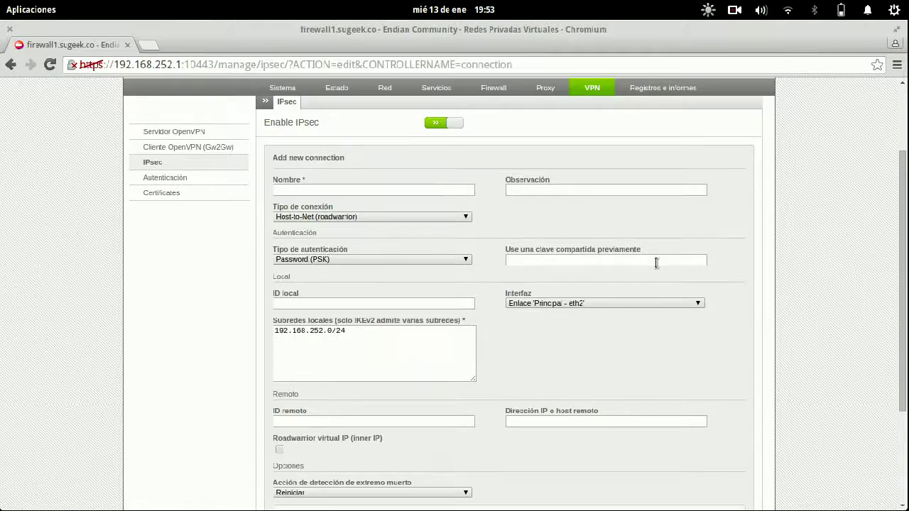
left_click(400, 187)
left_click(526, 189)
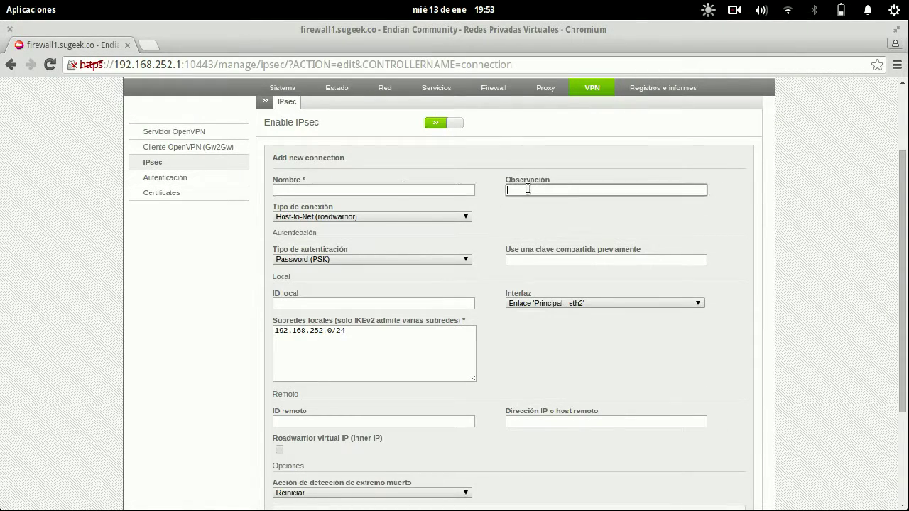
left_click(370, 216)
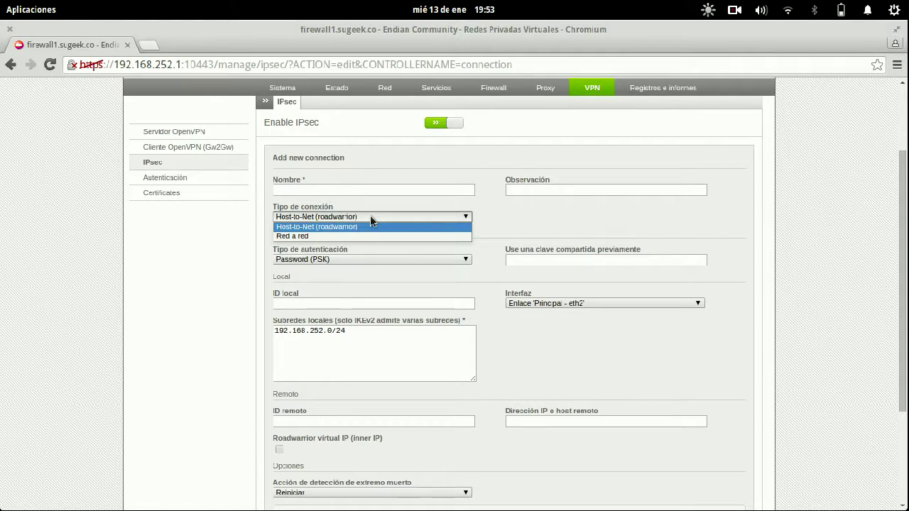
left_click(307, 236)
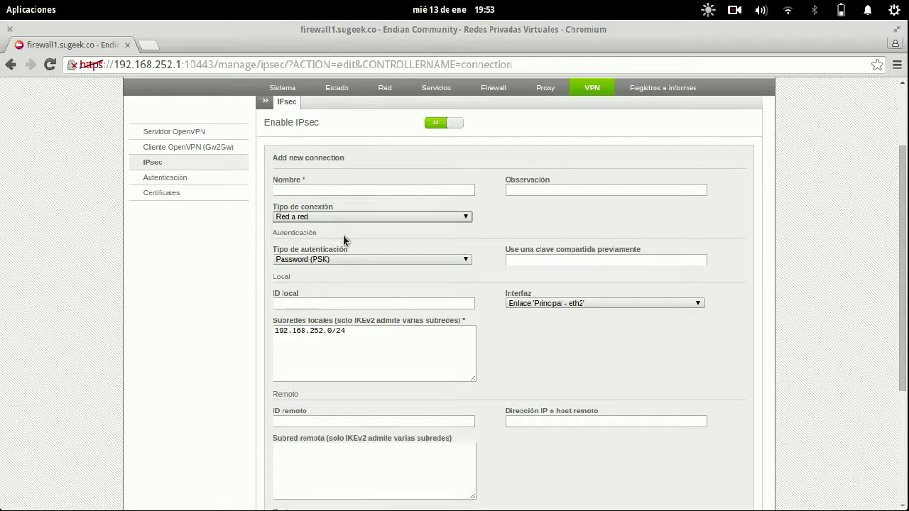
left_click(410, 261)
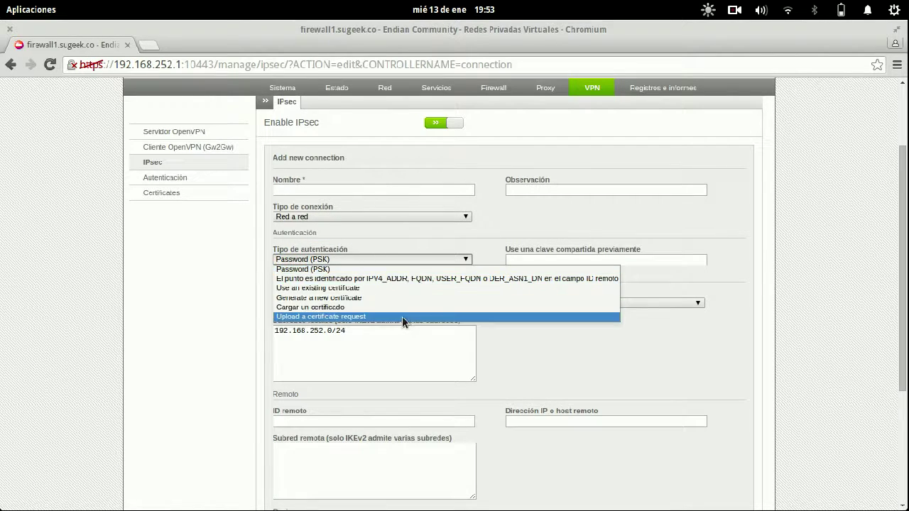
left_click(407, 272)
left_click(394, 262)
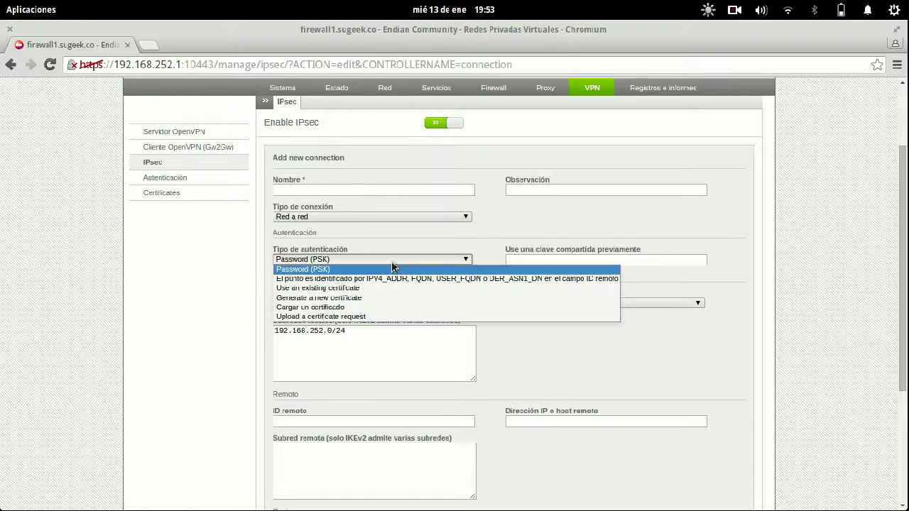
left_click(390, 261)
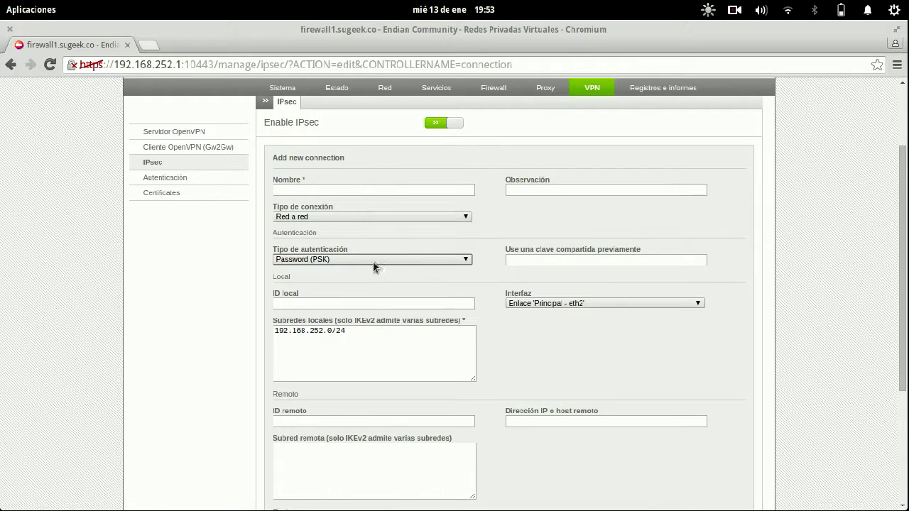
left_click(538, 258)
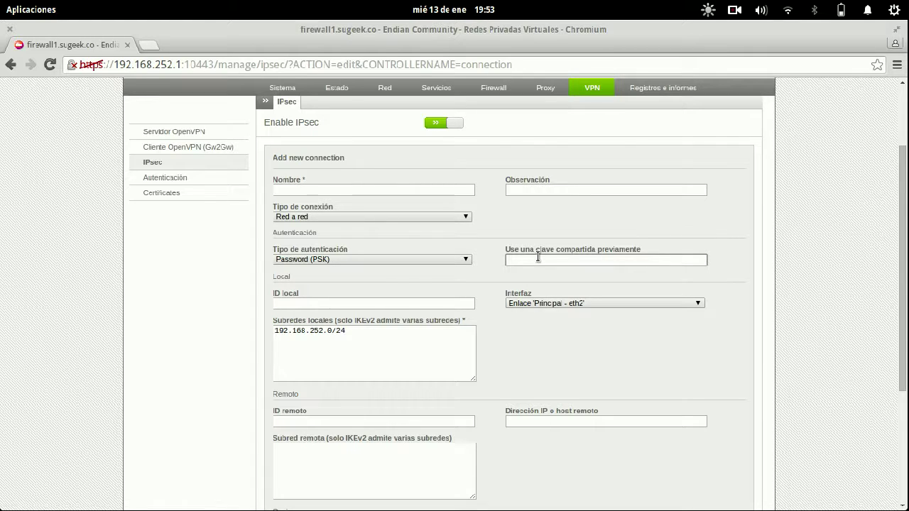
left_click(329, 304)
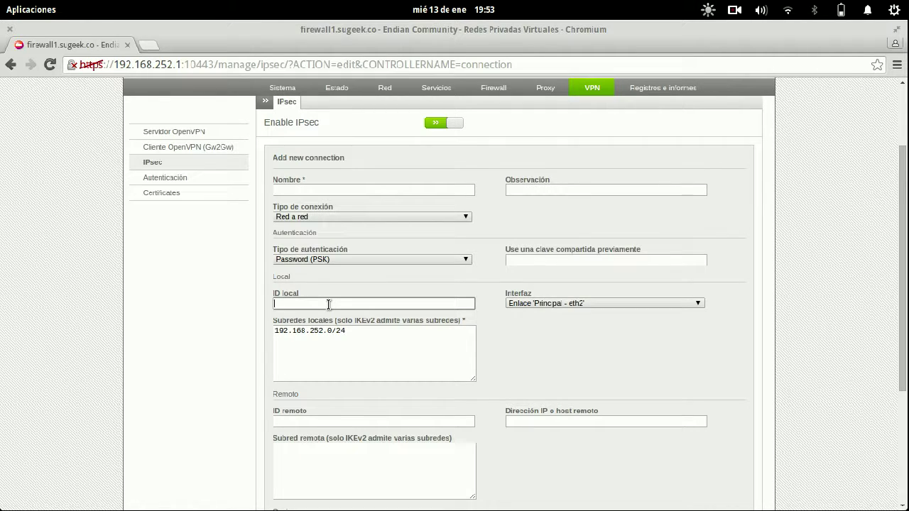
left_click(528, 301)
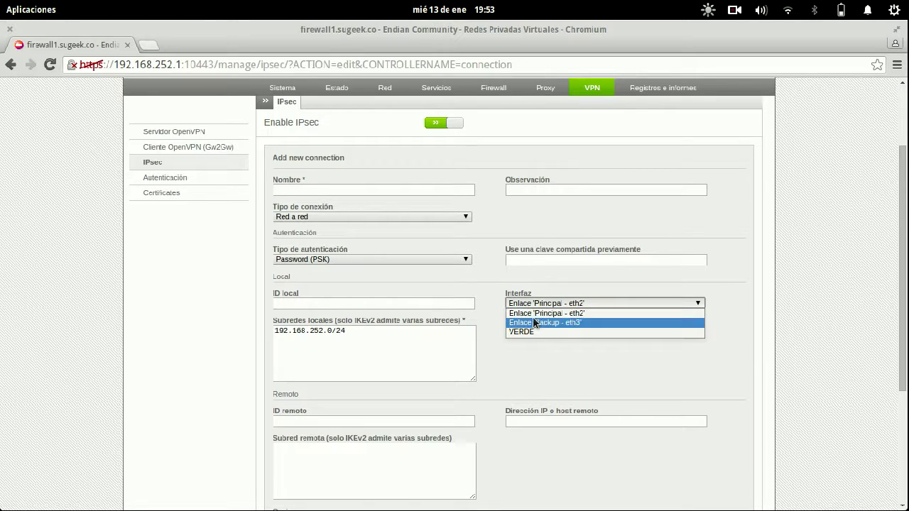
left_click(471, 287)
left_click_drag(379, 332, 264, 331)
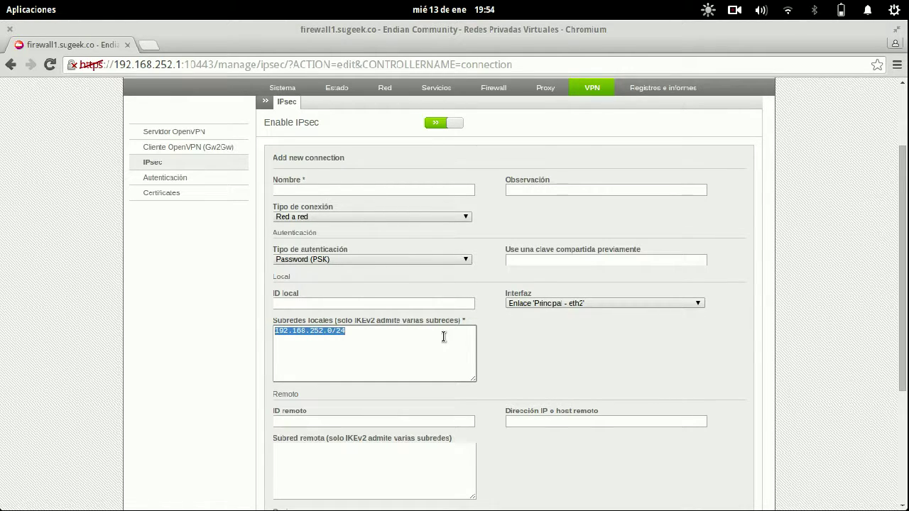
- Add a 192.168.253.0/24 local subnet, then delete it, keeping only 192.168.252.0/24
scroll(443, 337, "down", 2)
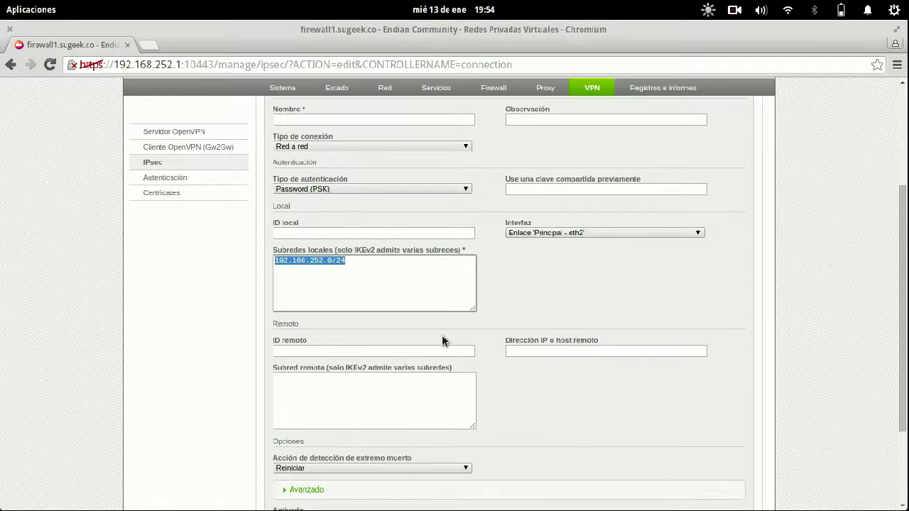
left_click(438, 285)
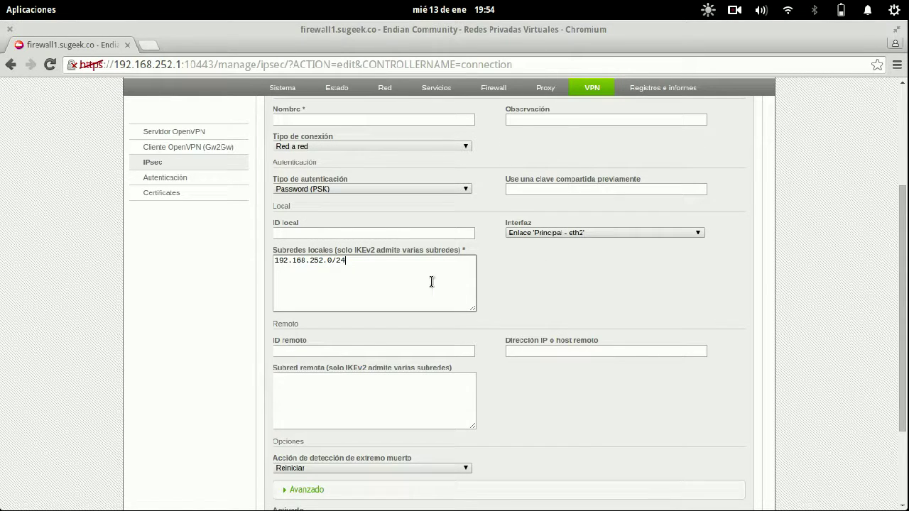
left_click_drag(355, 264, 269, 263)
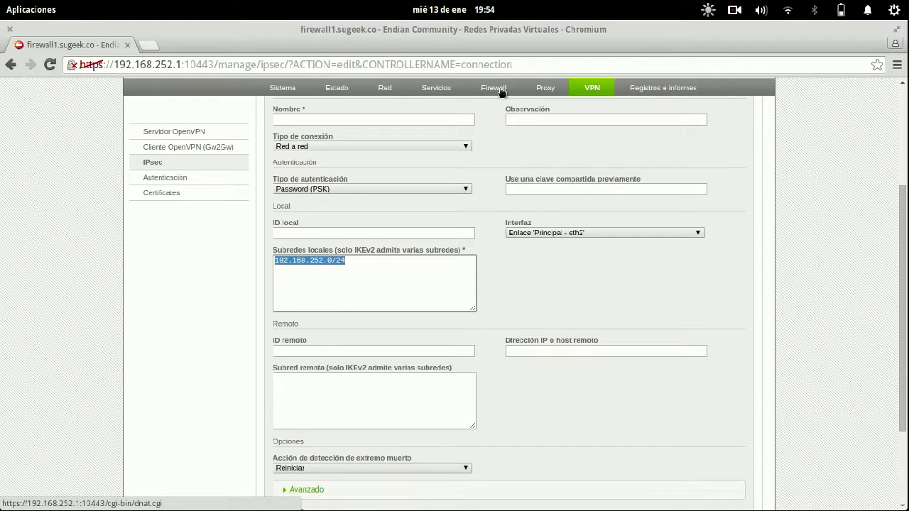
left_click(383, 279)
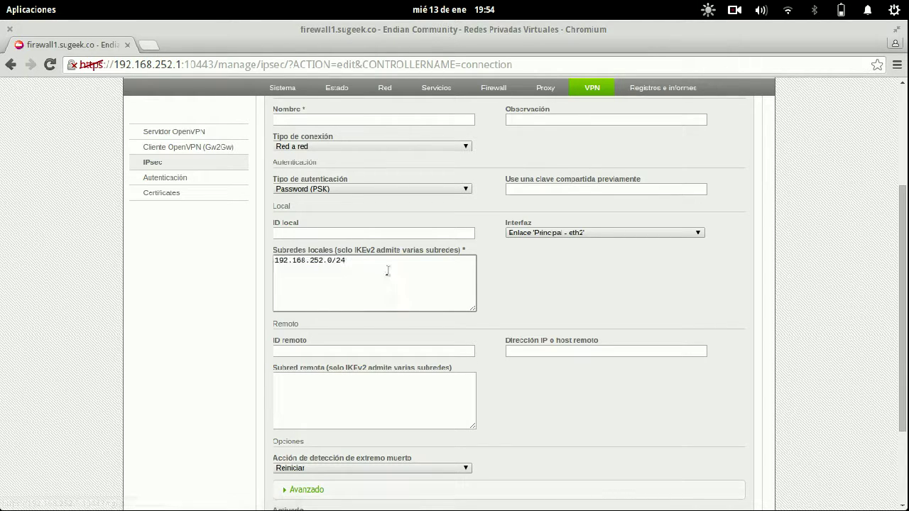
type("192.168.253.0/24")
triple_click(372, 266)
key("BackSpace")
left_click_drag(371, 264, 265, 254)
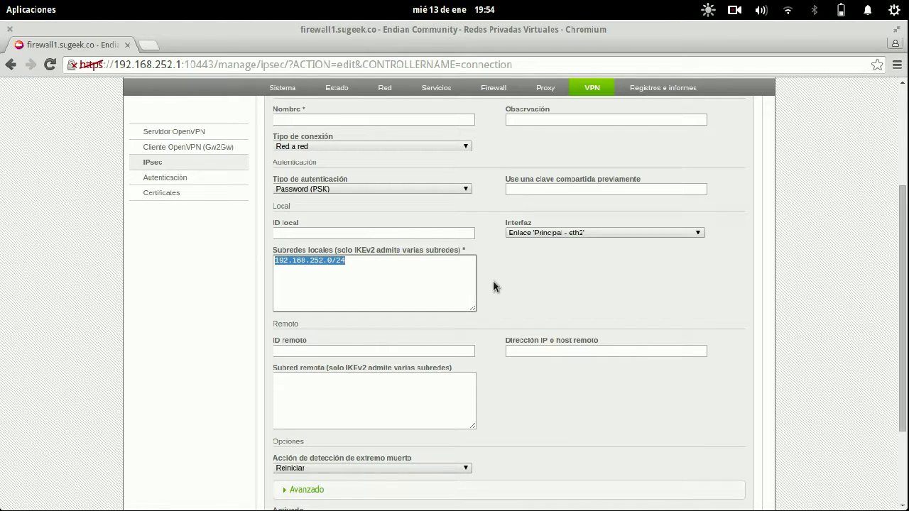
- Keep Reiniciar as dead-peer action and expand the Avanzado IKE/ESP settings
scroll(493, 284, "down", 3)
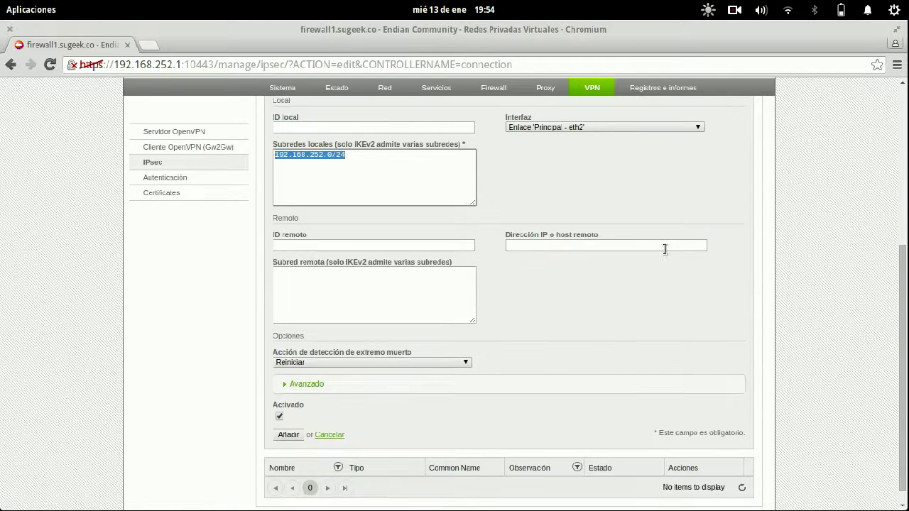
left_click(661, 249)
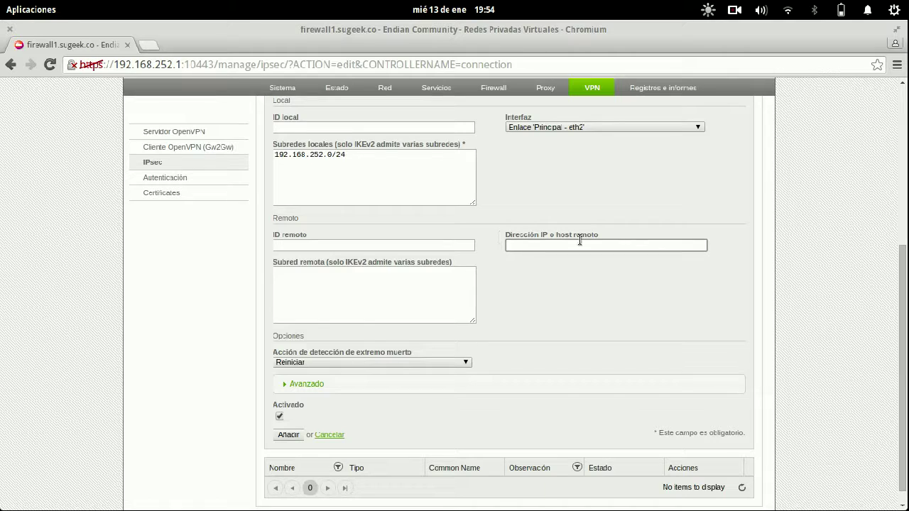
left_click(301, 285)
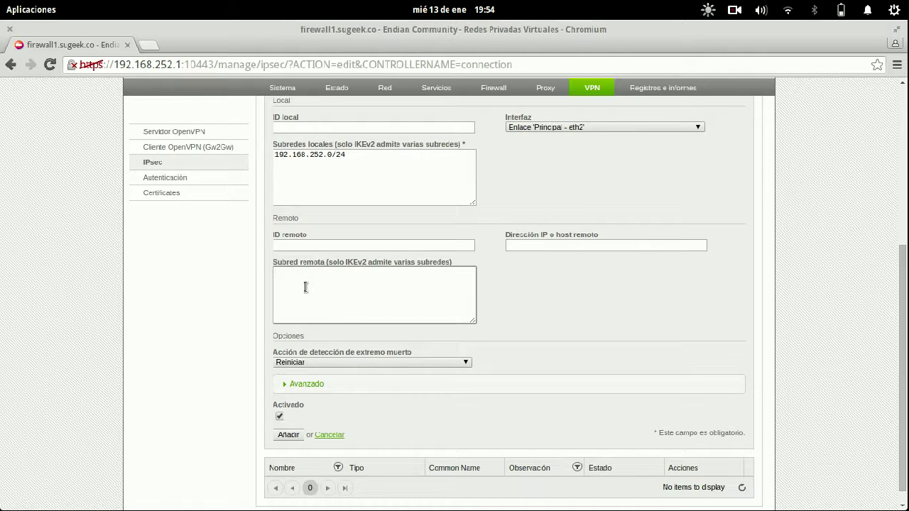
scroll(415, 315, "down", 1)
left_click(430, 346)
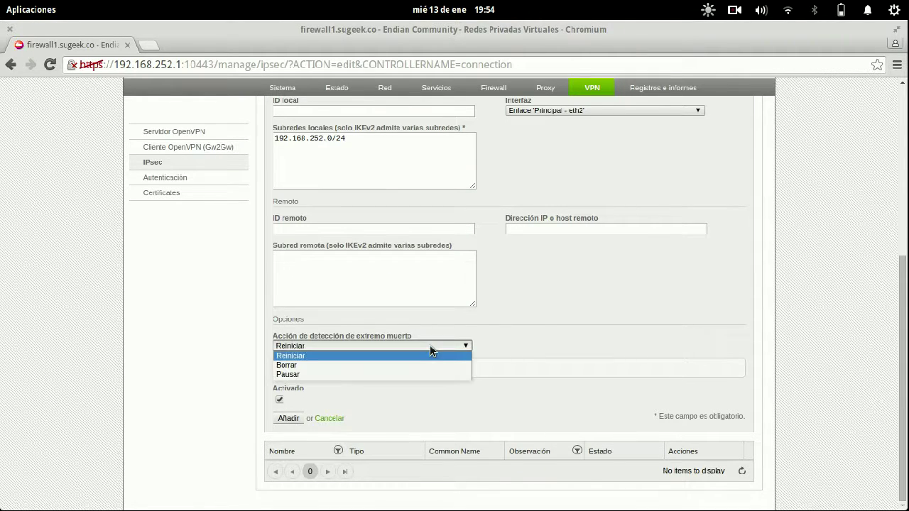
scroll(556, 301, "up", 3)
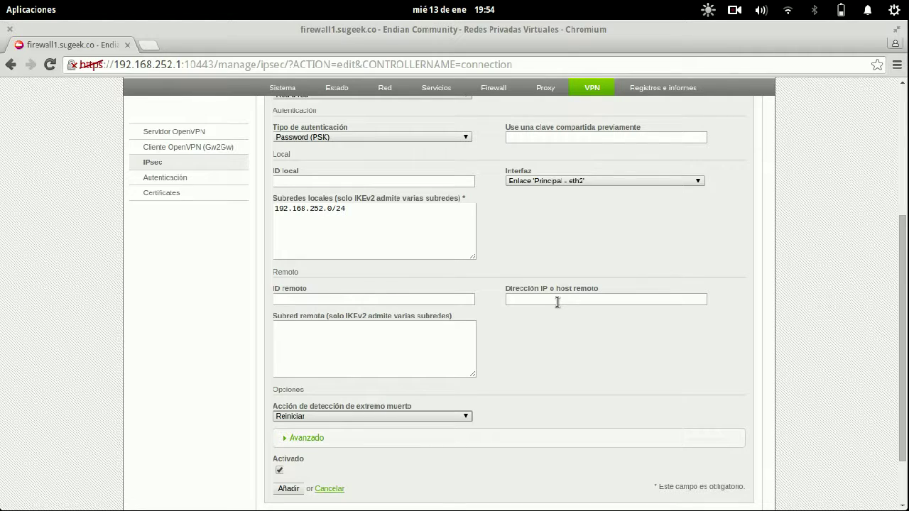
scroll(515, 342, "down", 2)
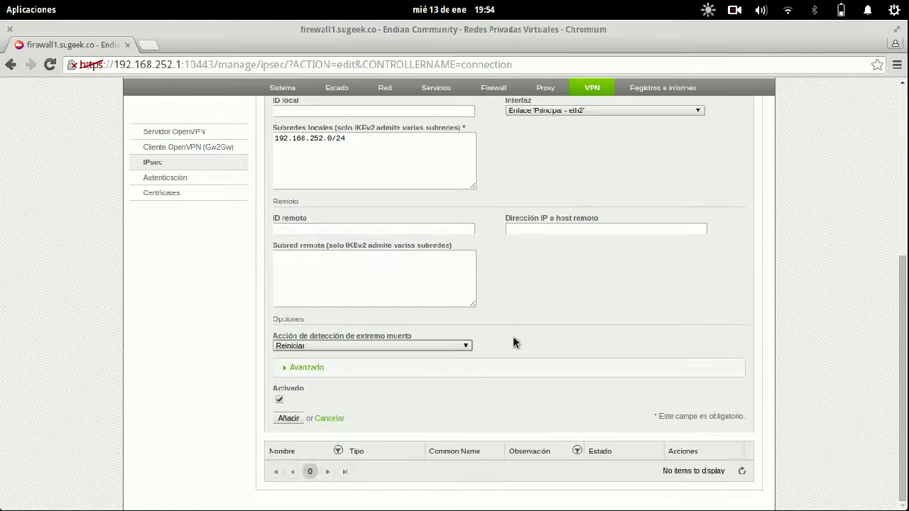
left_click(438, 346)
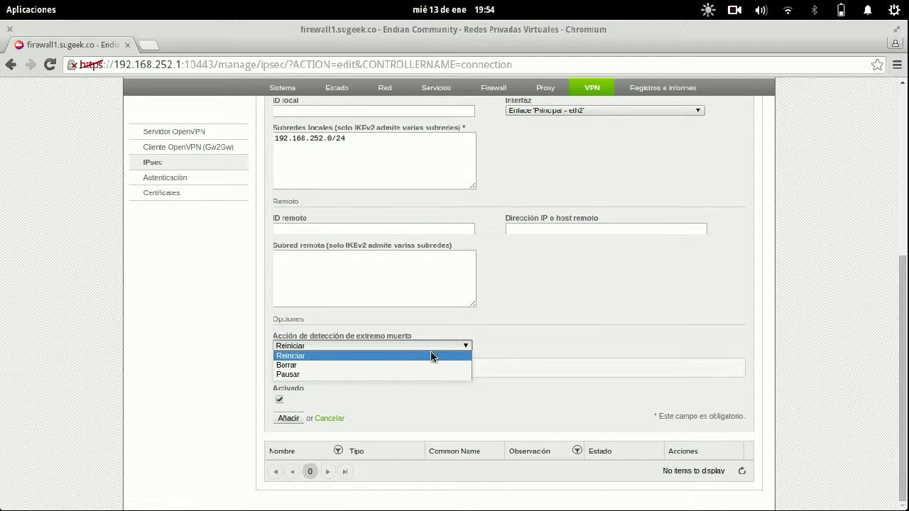
left_click(432, 355)
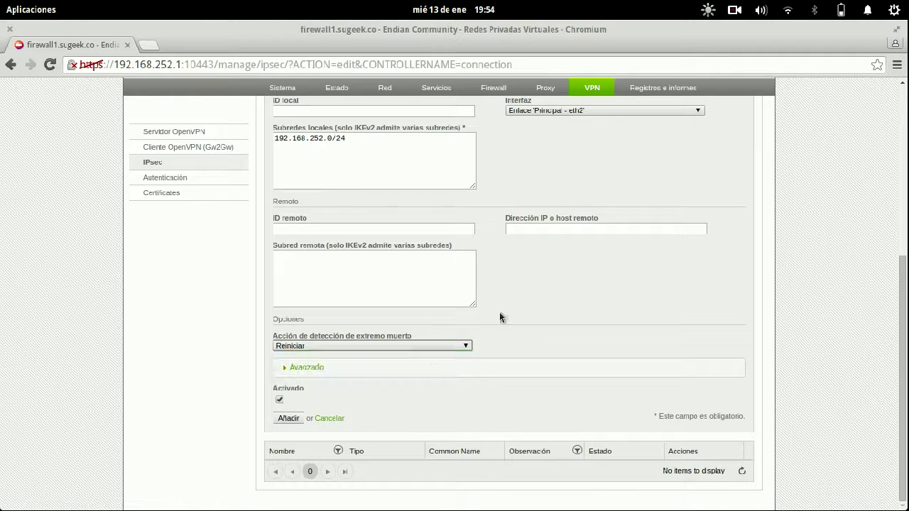
left_click(313, 367)
- Browse the Cifrado IKE and IKE integrity options without changing them
scroll(618, 274, "down", 5)
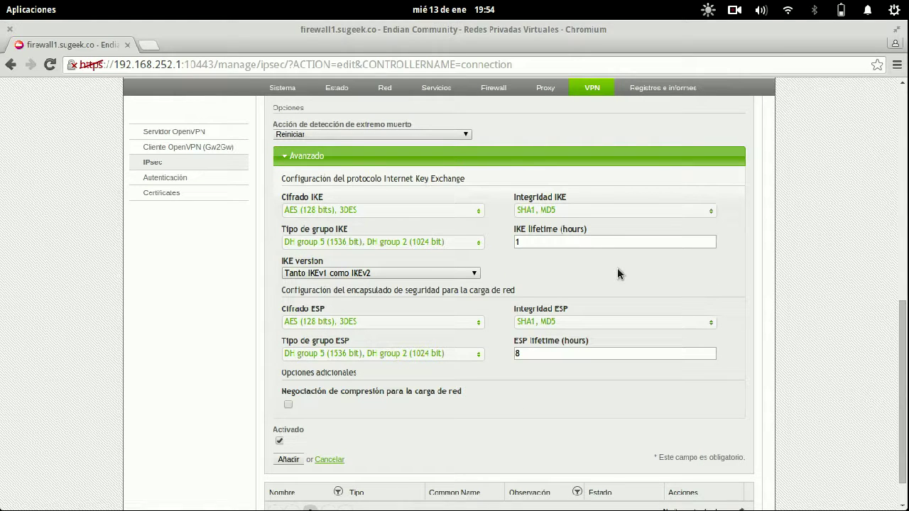
left_click(452, 211)
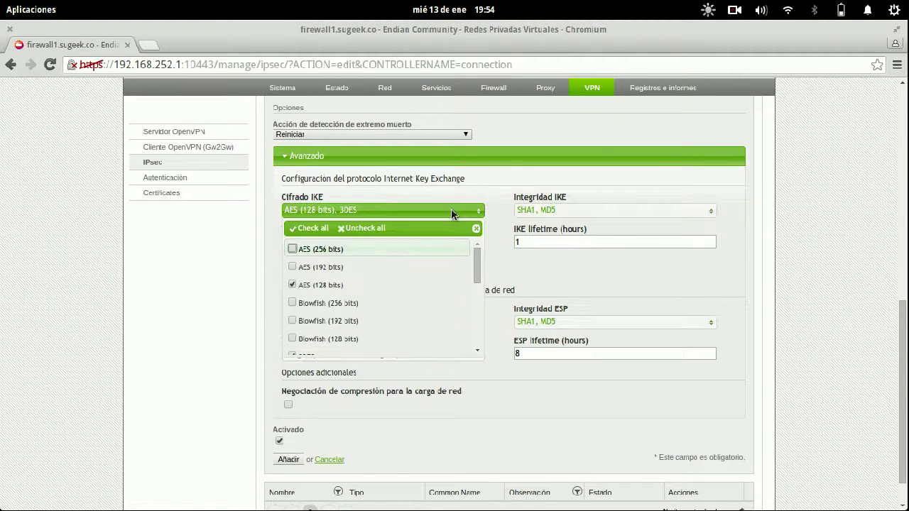
scroll(454, 251, "down", 5)
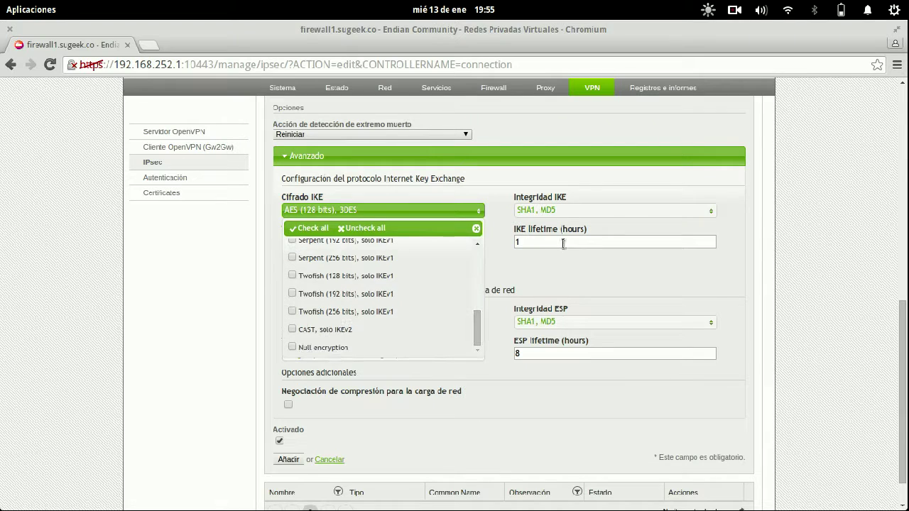
left_click(576, 216)
left_click(483, 229)
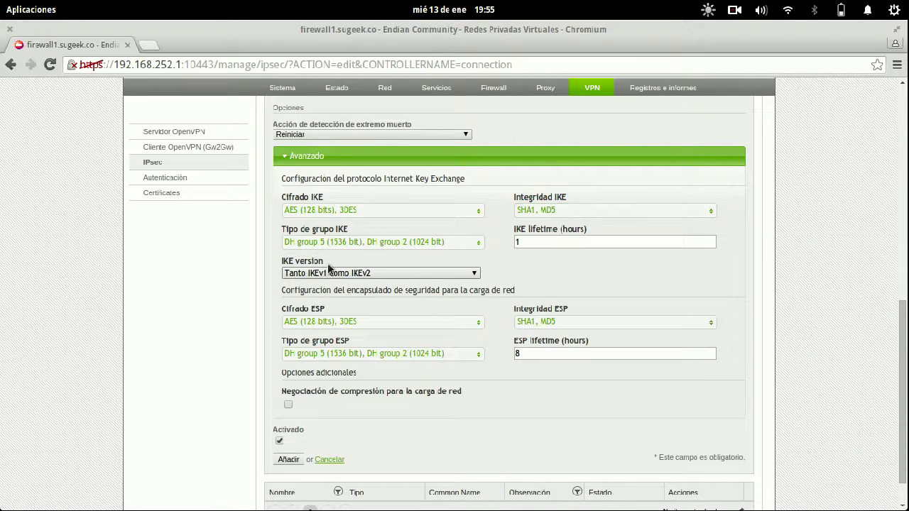
- Set the IKE version to IKEv1, then cancel the new connection form
left_click(409, 274)
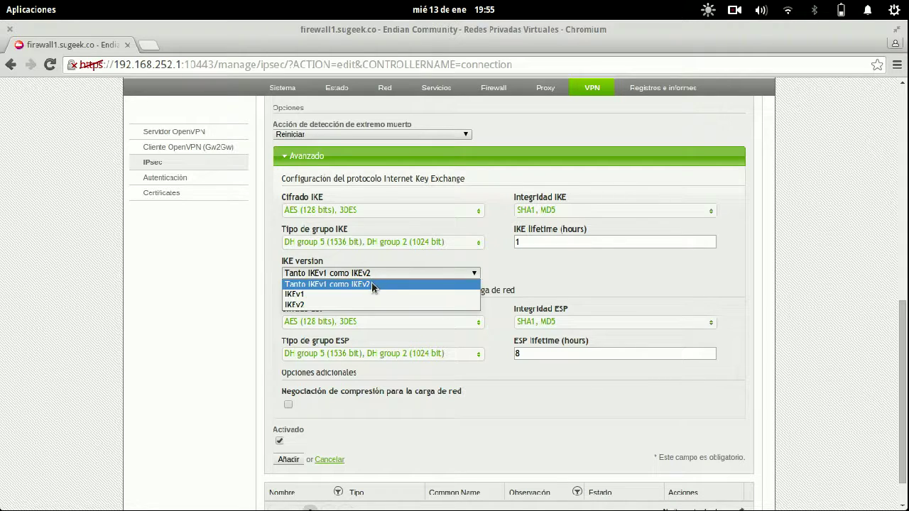
left_click(323, 294)
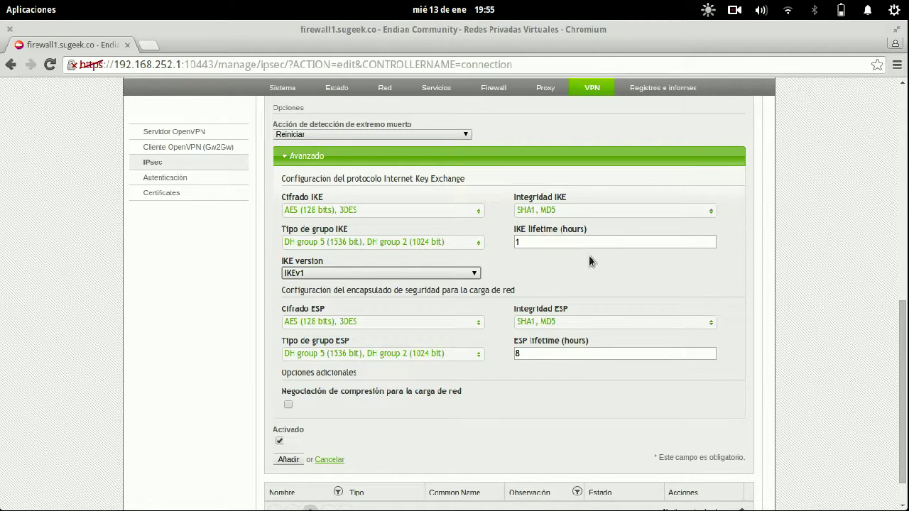
scroll(609, 455, "up", 5)
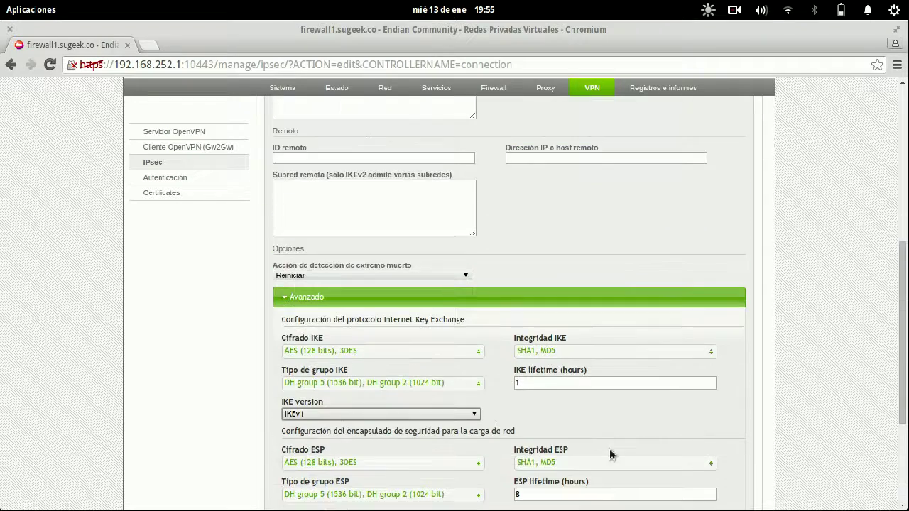
scroll(609, 451, "down", 5)
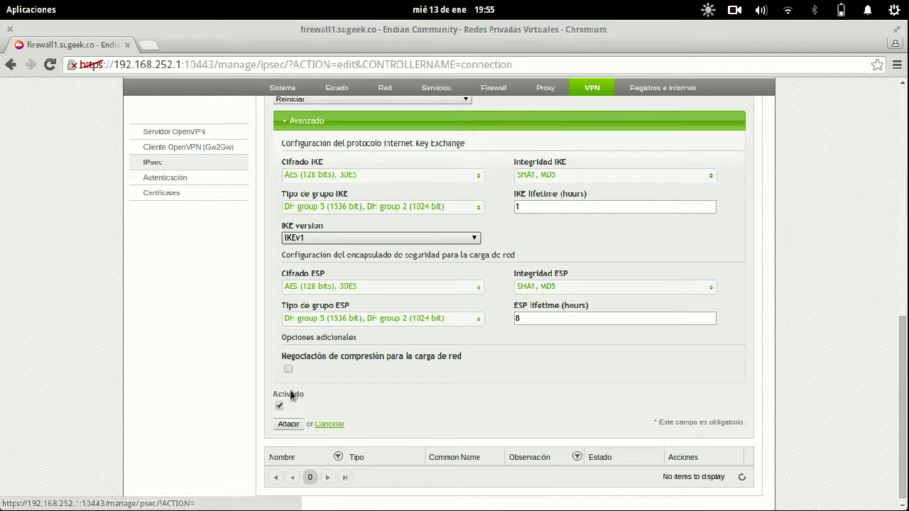
left_click(328, 424)
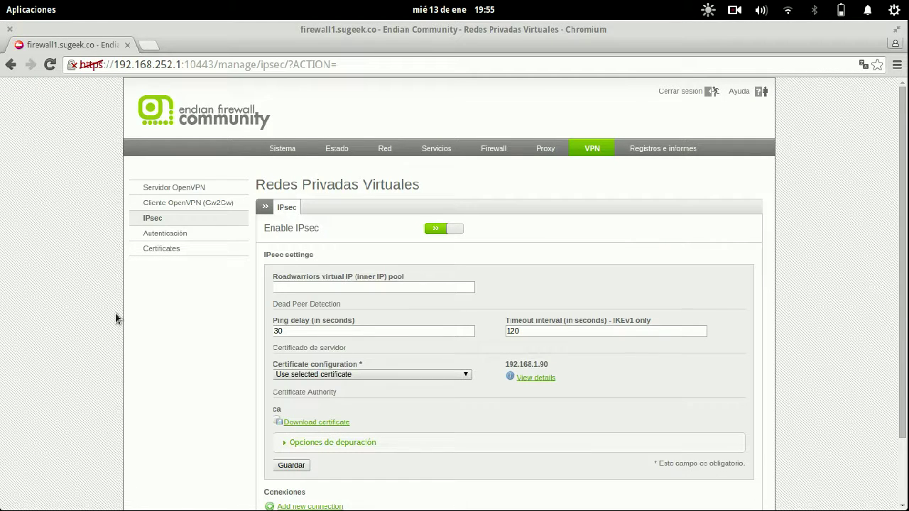